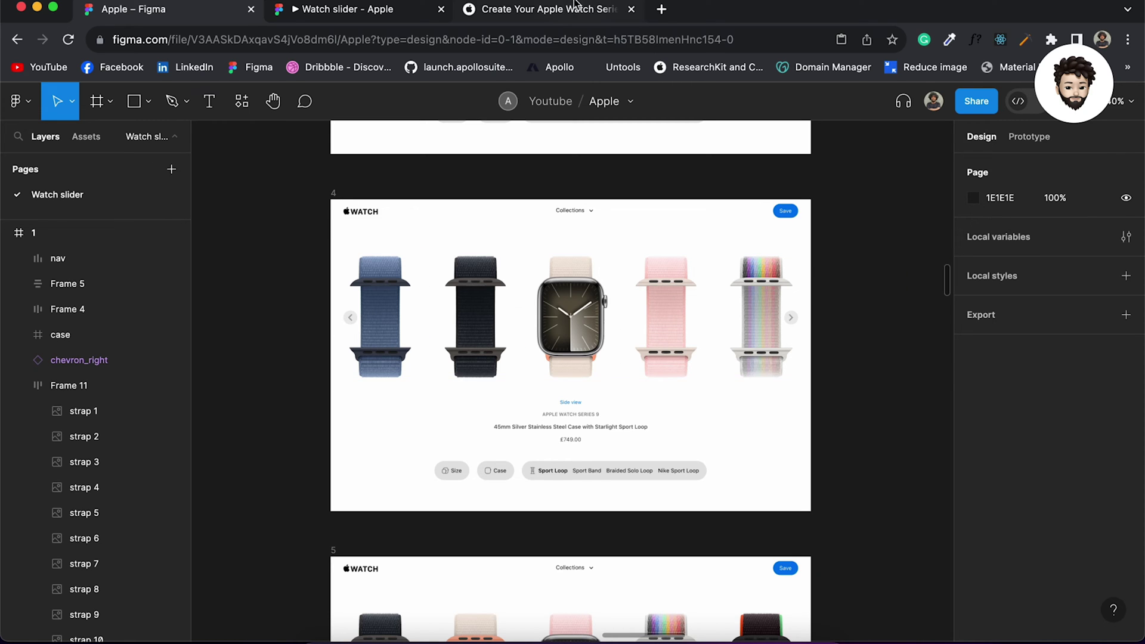
Switch to the Apple Watch studio page and step the strap slider forward and back to examine its transitions
{"action": "left_click", "coordinate": [571, 8]}
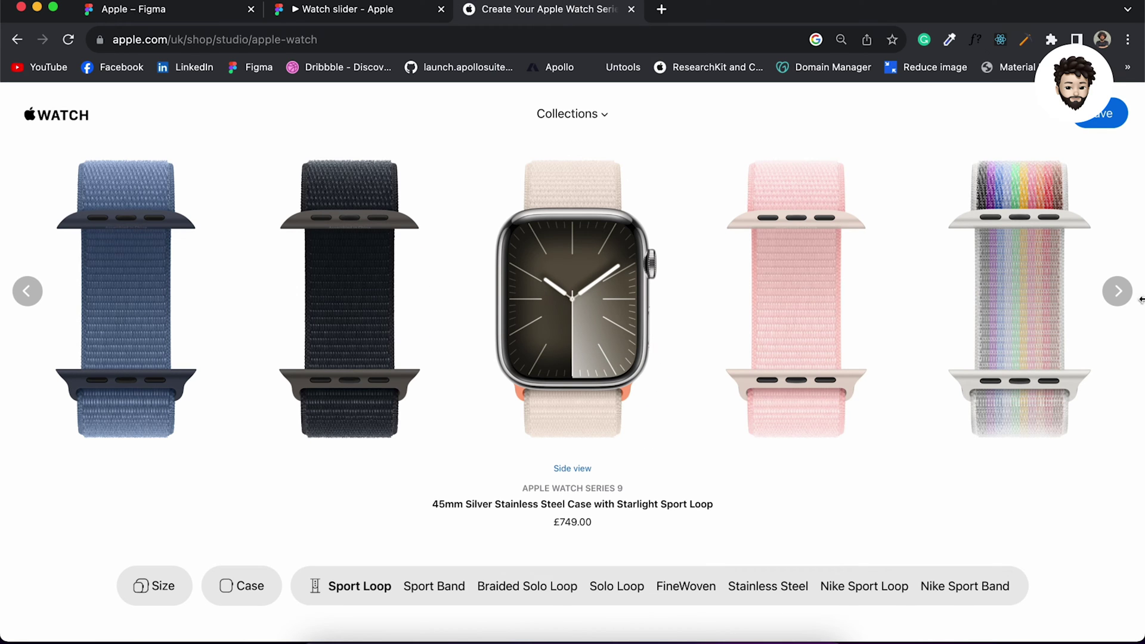
{"action": "left_click", "coordinate": [1119, 293]}
{"action": "left_click", "coordinate": [1120, 293]}
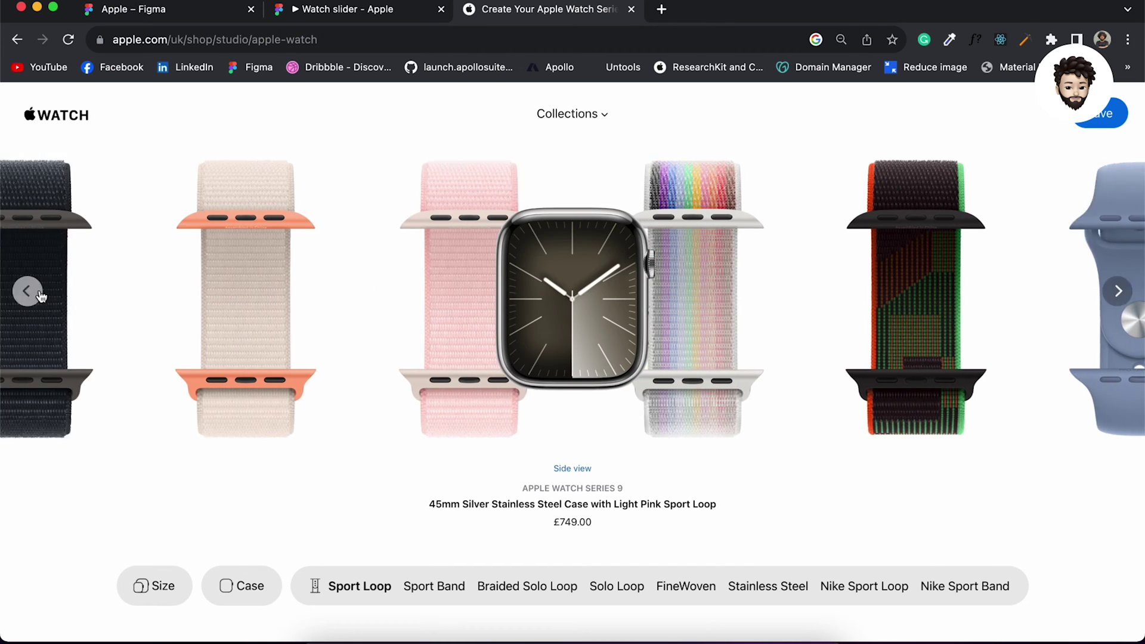
{"action": "left_click", "coordinate": [27, 292]}
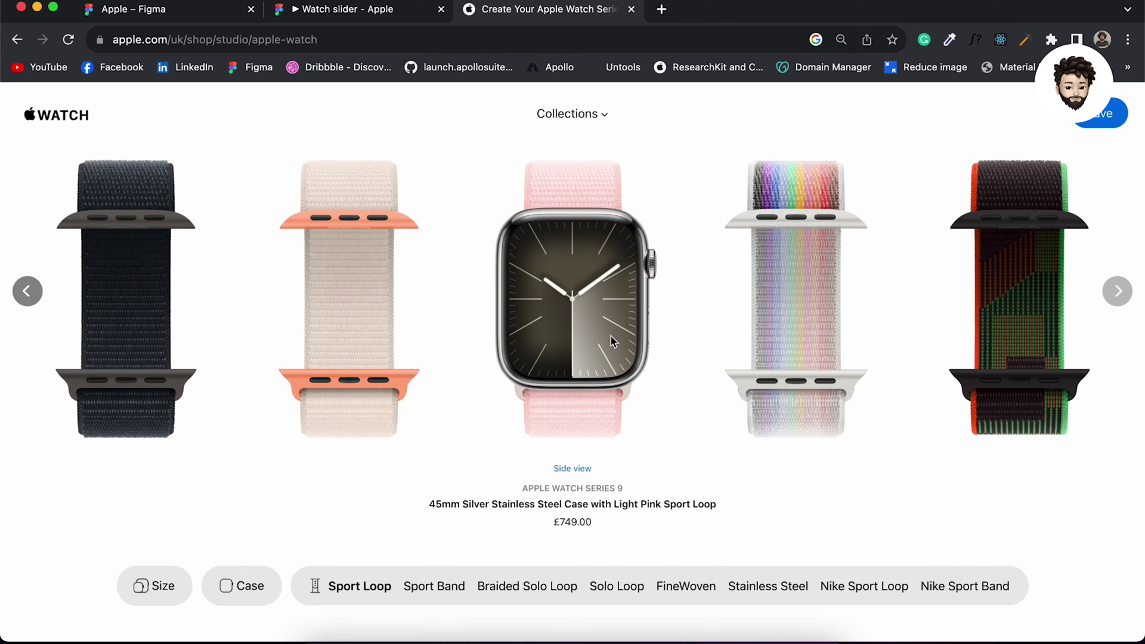
{"action": "left_click", "coordinate": [1118, 292]}
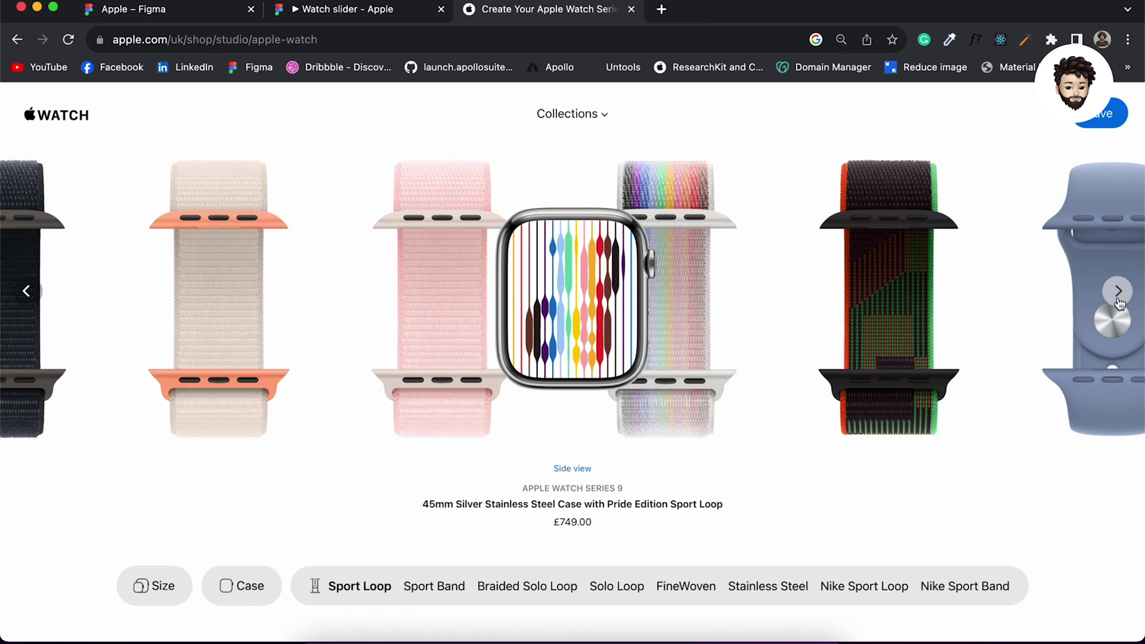
{"action": "left_click", "coordinate": [1120, 296]}
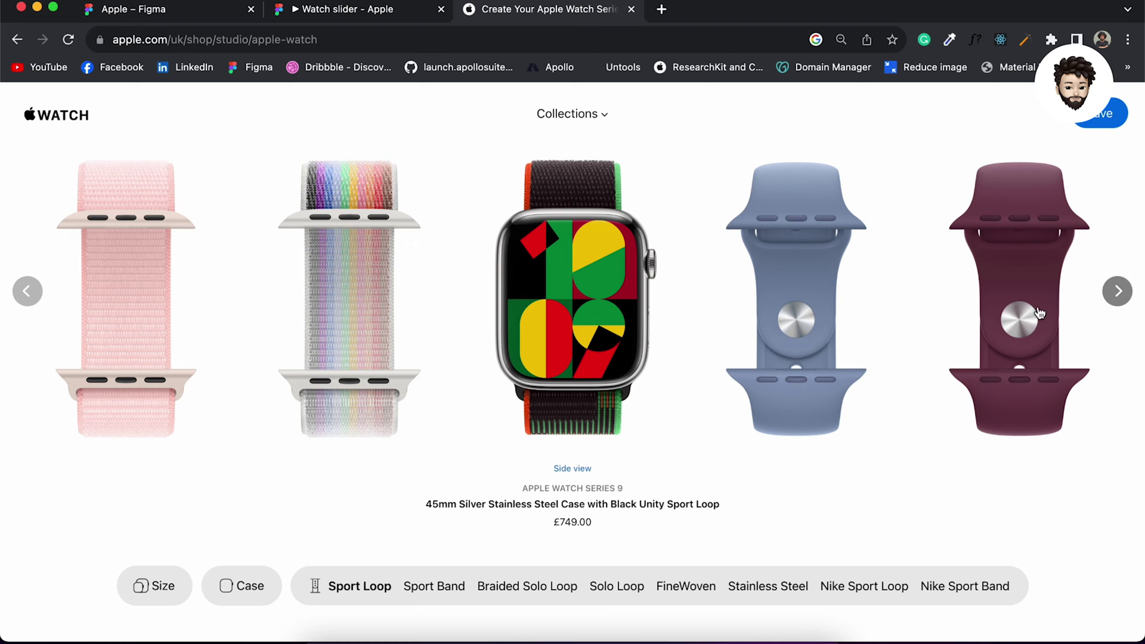
{"action": "left_click", "coordinate": [1128, 293]}
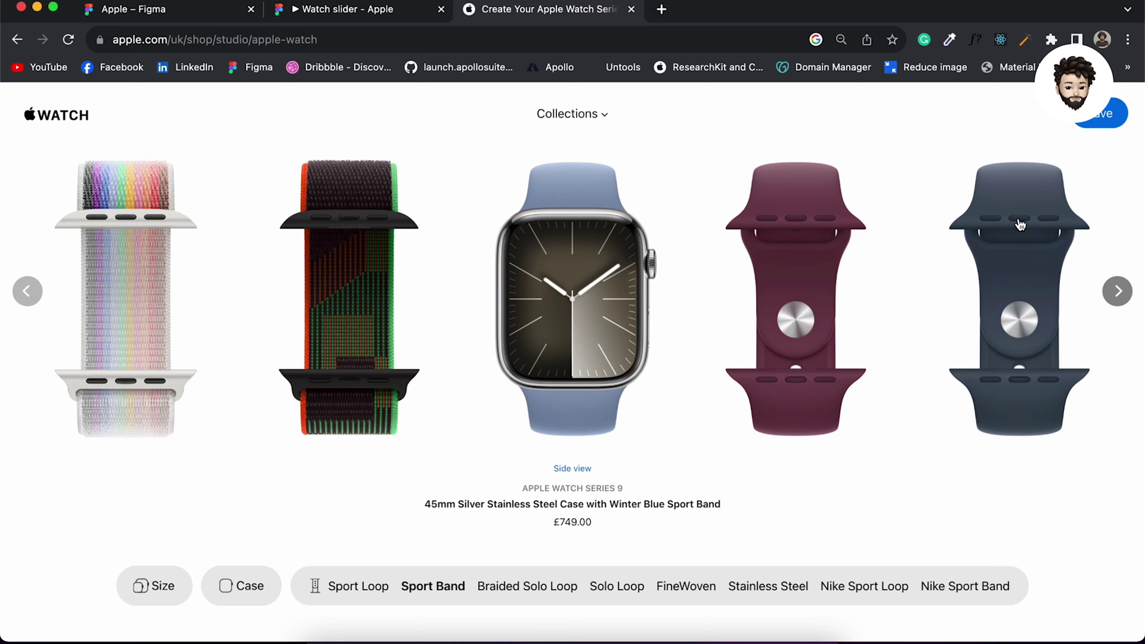
{"action": "left_click", "coordinate": [27, 291]}
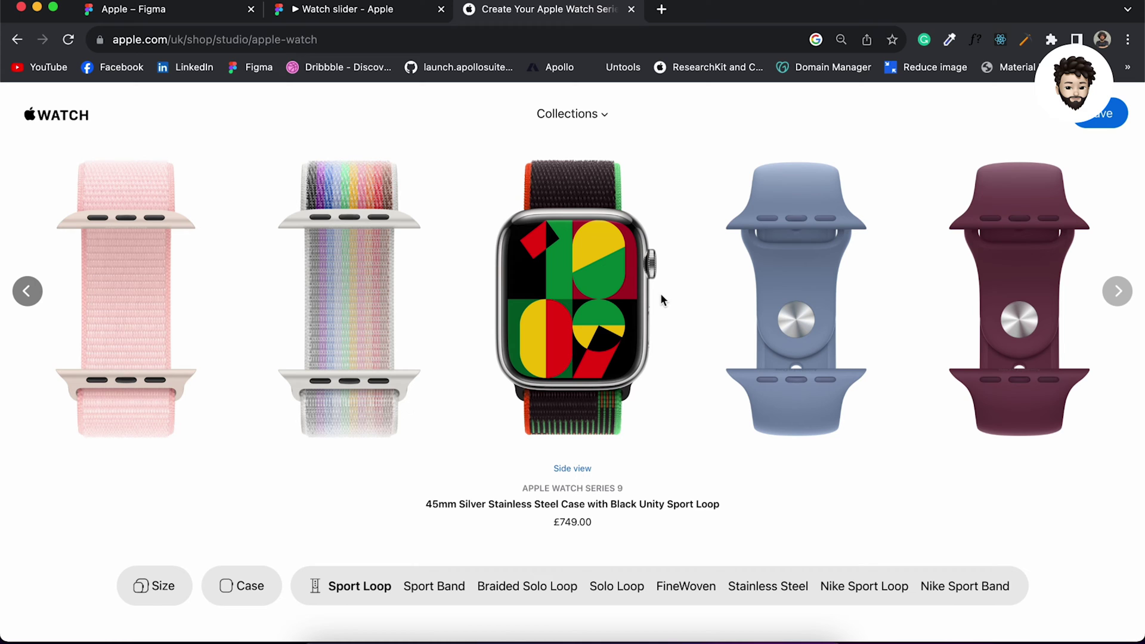
{"action": "left_click", "coordinate": [35, 295]}
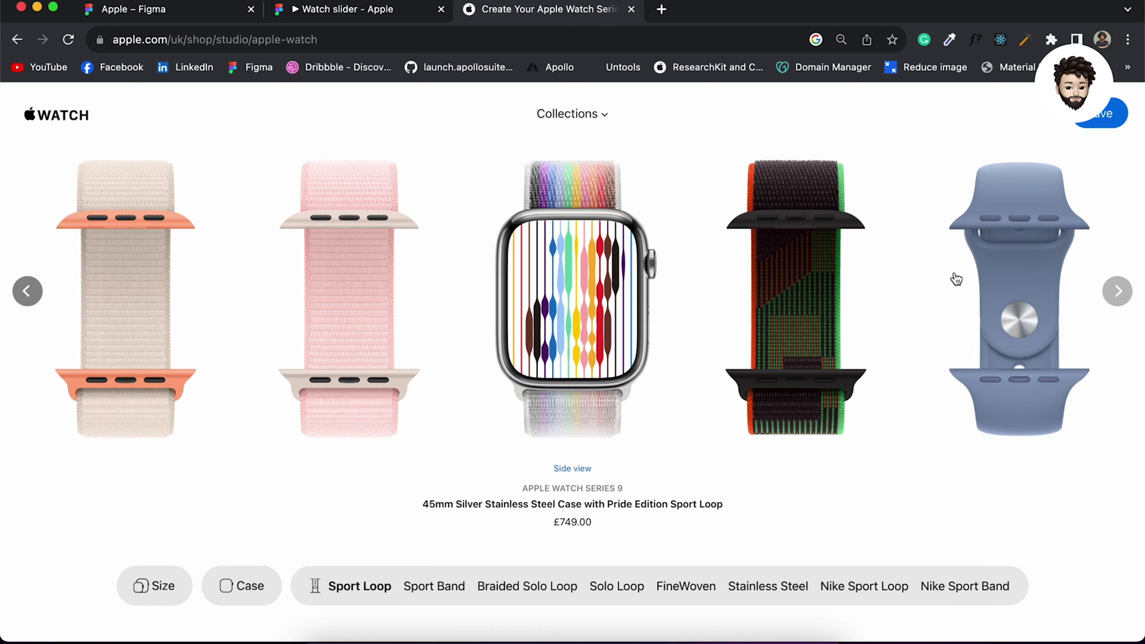
Examine how the slider moves when the Winter Blue, Storm Blue and Midnight Sport Bands are chosen directly
{"action": "left_click", "coordinate": [1004, 264]}
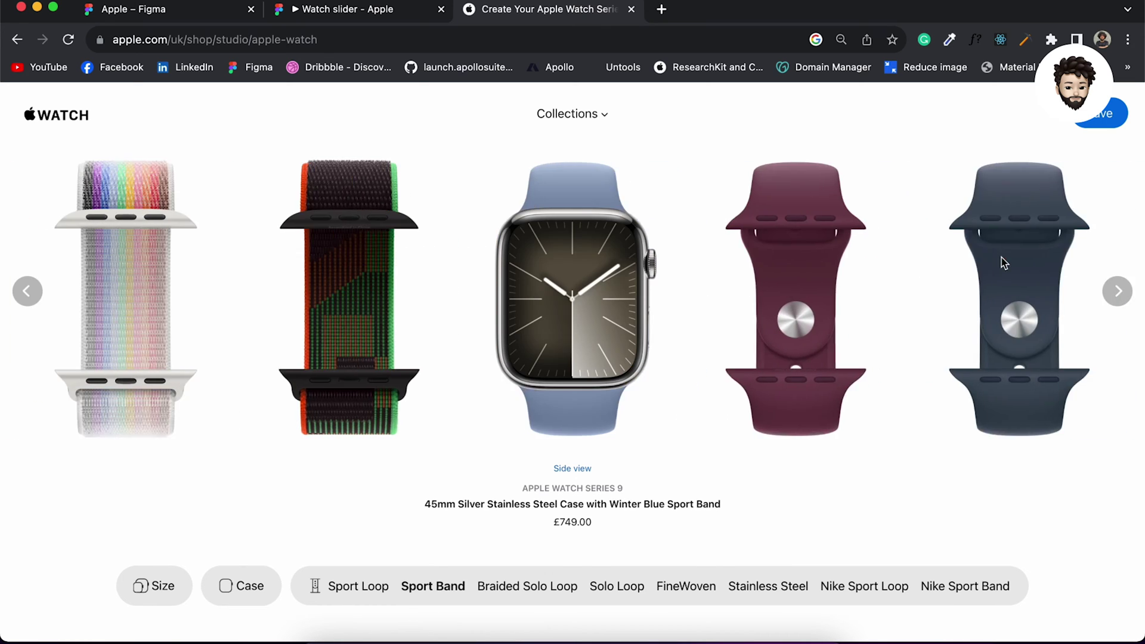
{"action": "left_click", "coordinate": [1022, 259]}
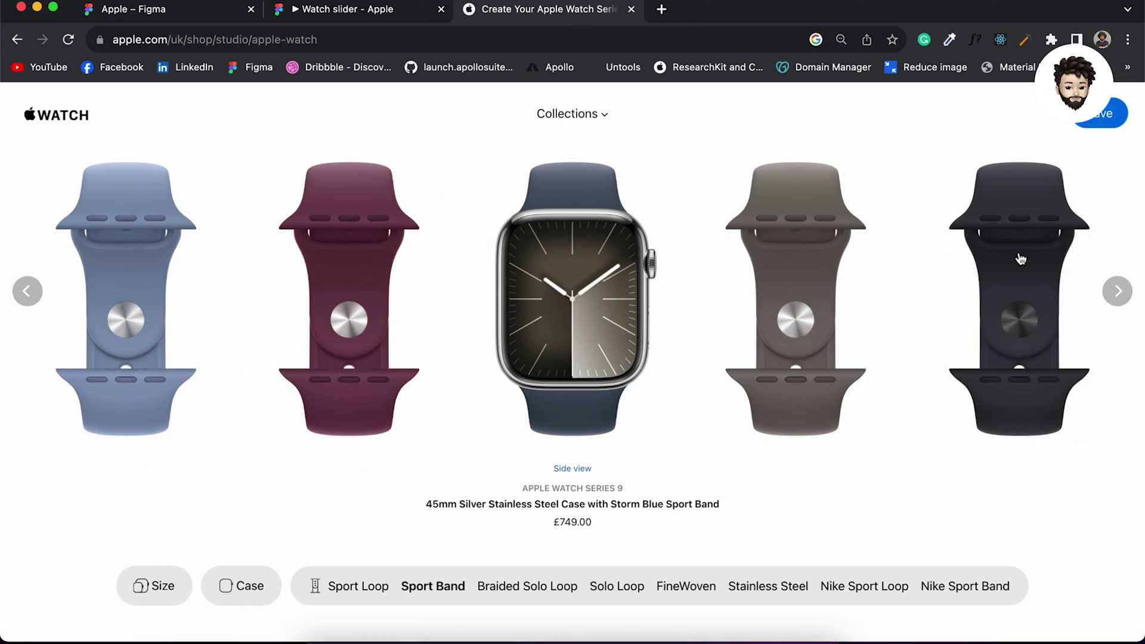
{"action": "left_click", "coordinate": [1025, 259]}
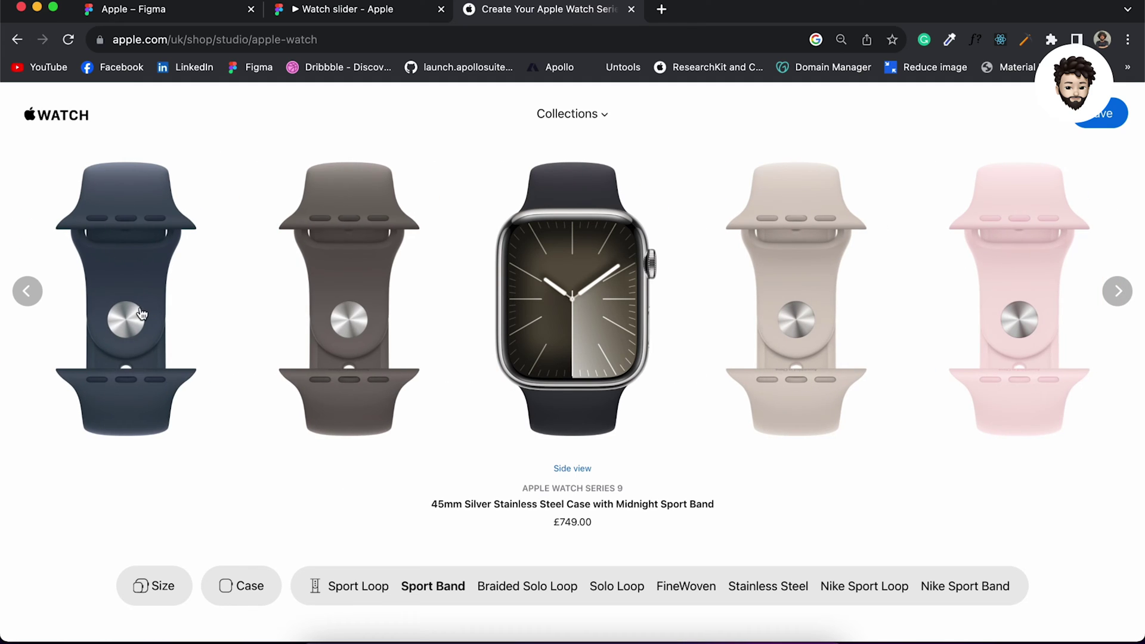
{"action": "left_click", "coordinate": [138, 306]}
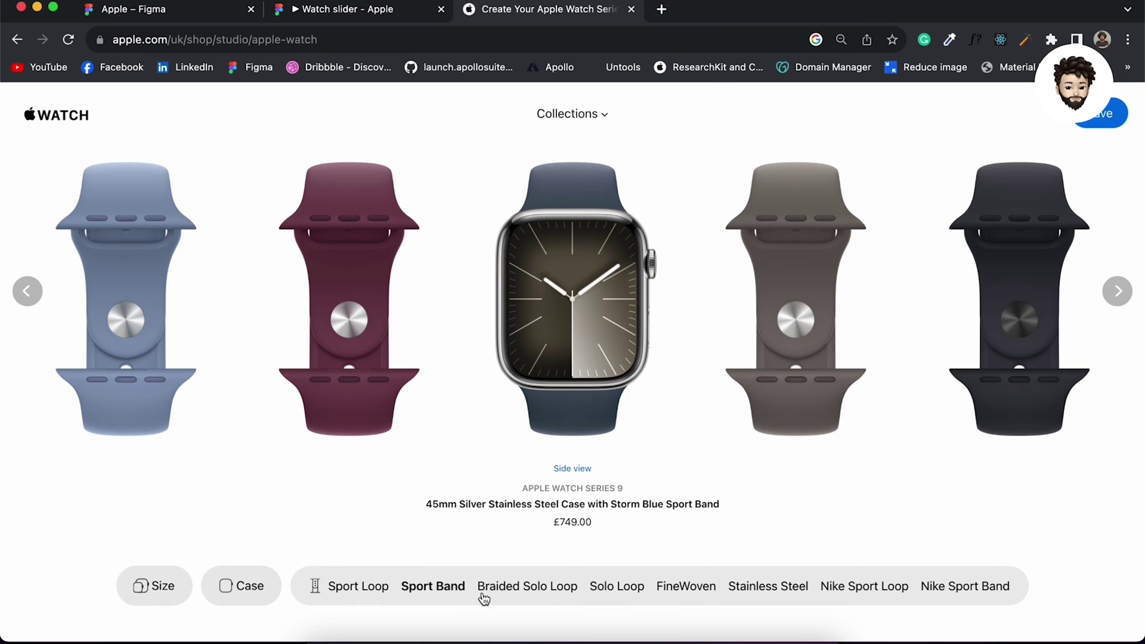
Examine how the slider jumps between the Nike Sport Band, Stainless Steel, Solo Loop and Sport Loop categories
{"action": "left_click", "coordinate": [964, 587]}
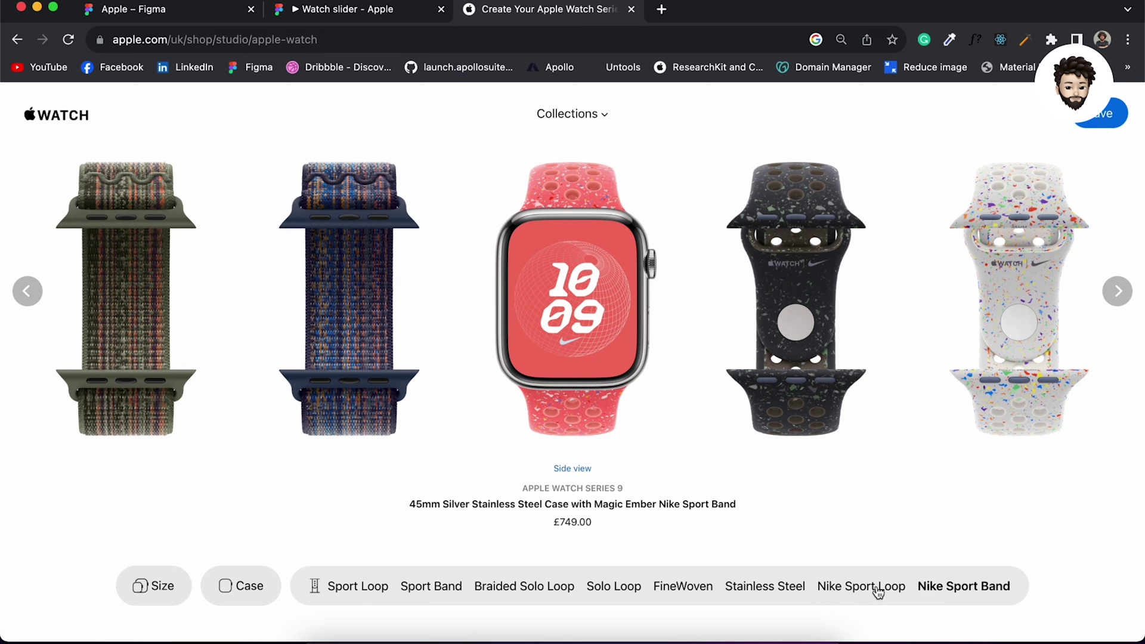
{"action": "left_click", "coordinate": [769, 588]}
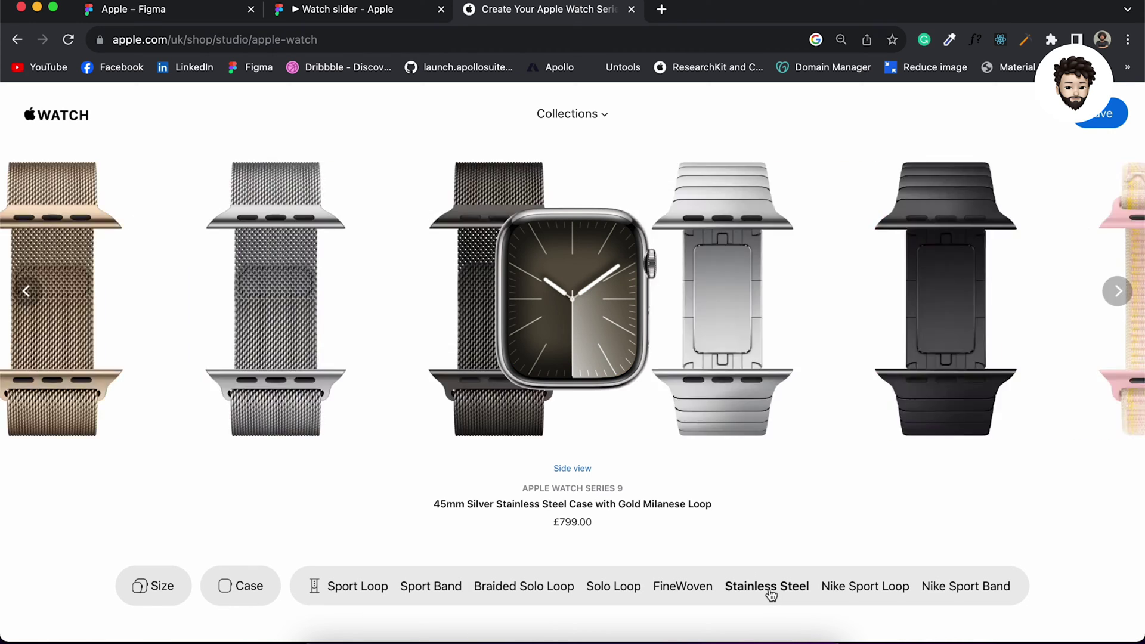
{"action": "left_click", "coordinate": [614, 587]}
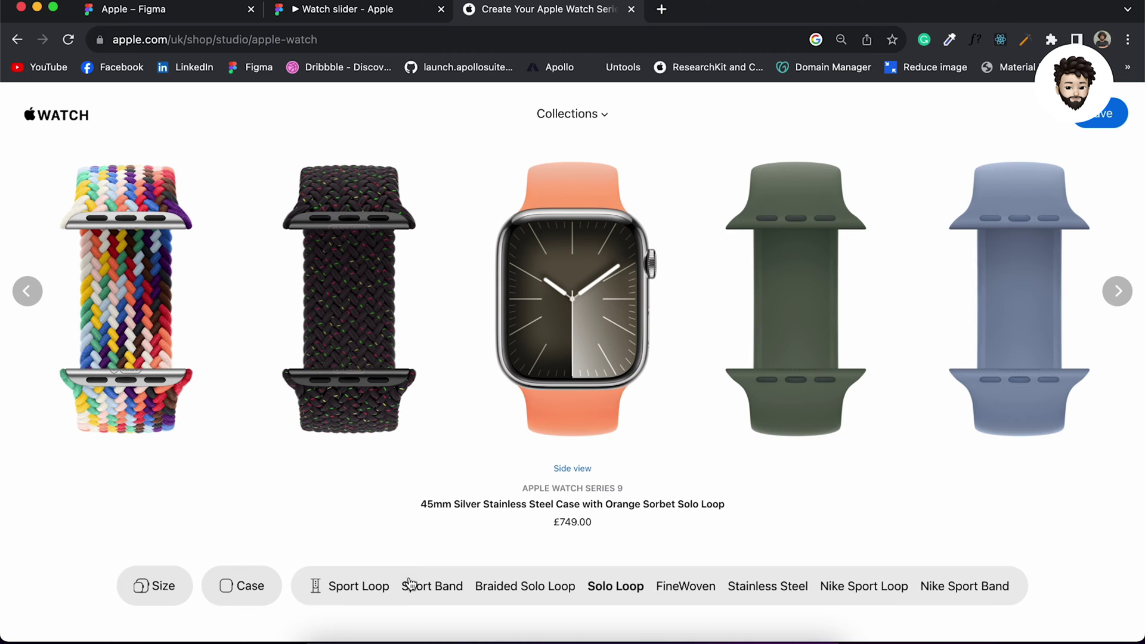
{"action": "left_click", "coordinate": [358, 588]}
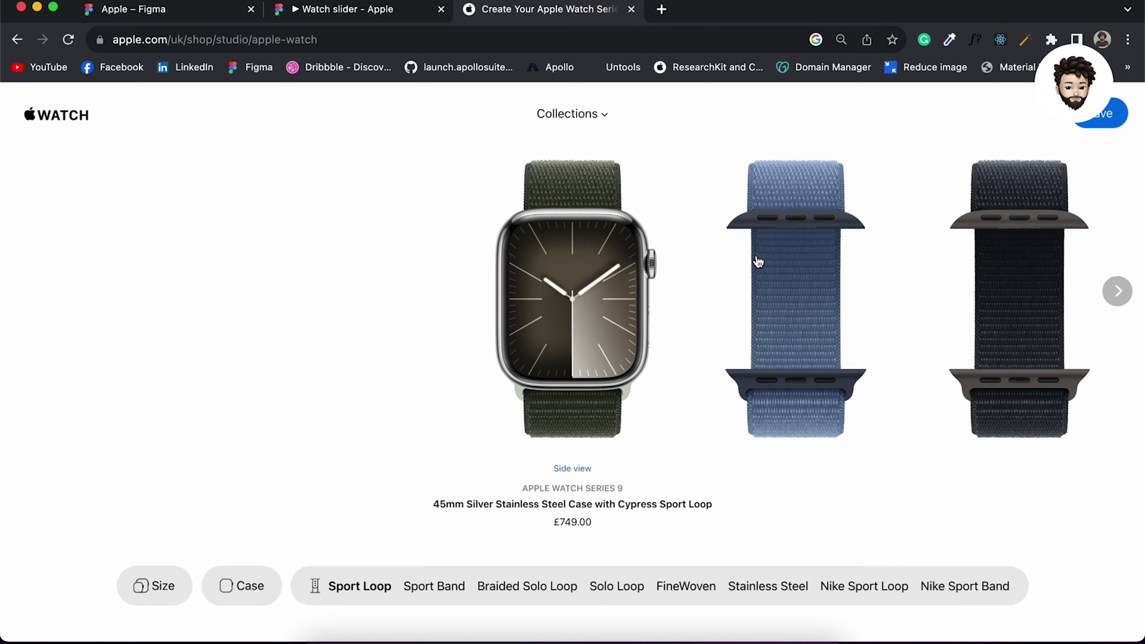
Switch to the Figma Apple file, duplicate the Frame 1 strap row above the original and ungroup the copy
{"action": "left_click", "coordinate": [221, 3]}
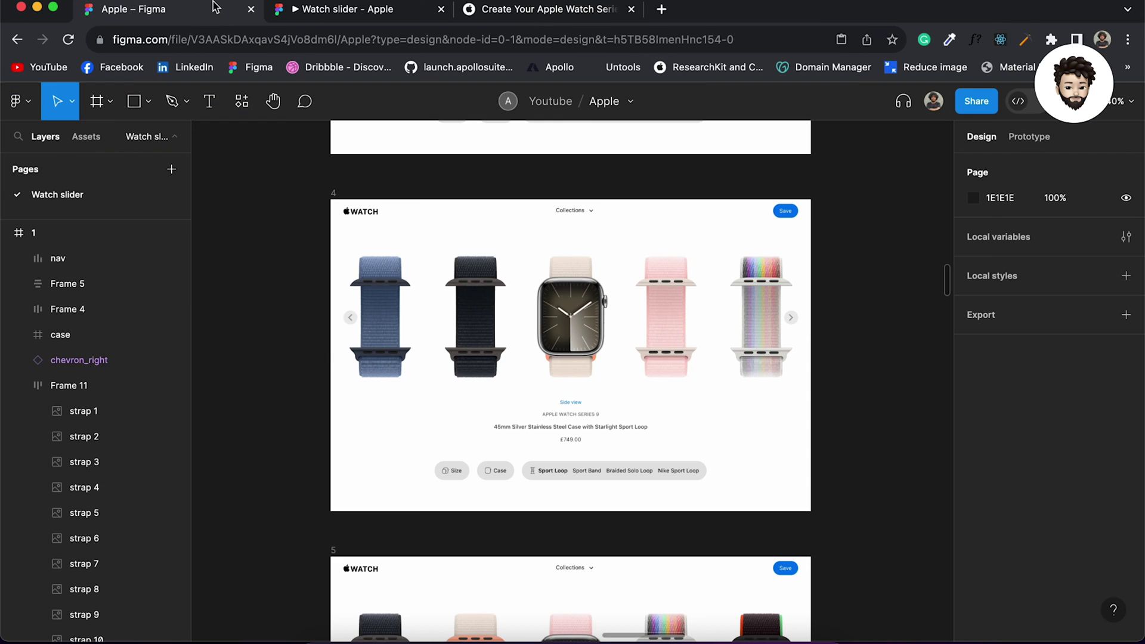
{"action": "scroll", "coordinate": [511, 238], "scroll_direction": "down", "scroll_amount": 5}
{"action": "scroll", "coordinate": [512, 239], "scroll_direction": "up", "scroll_amount": 10}
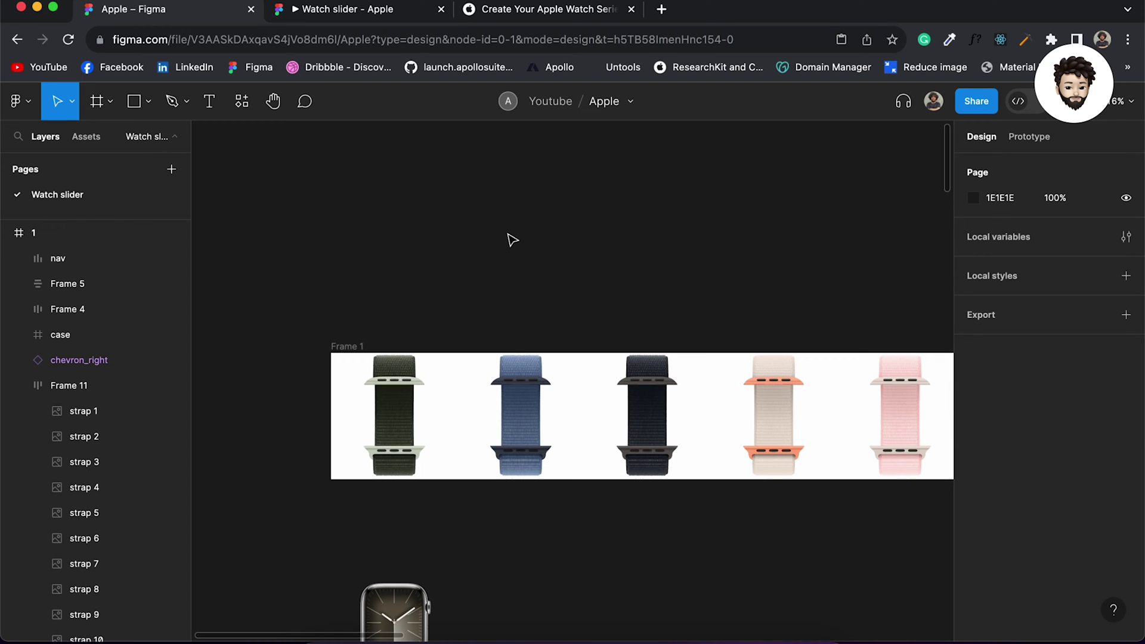
{"action": "scroll", "coordinate": [511, 238], "scroll_direction": "down", "scroll_amount": 3}
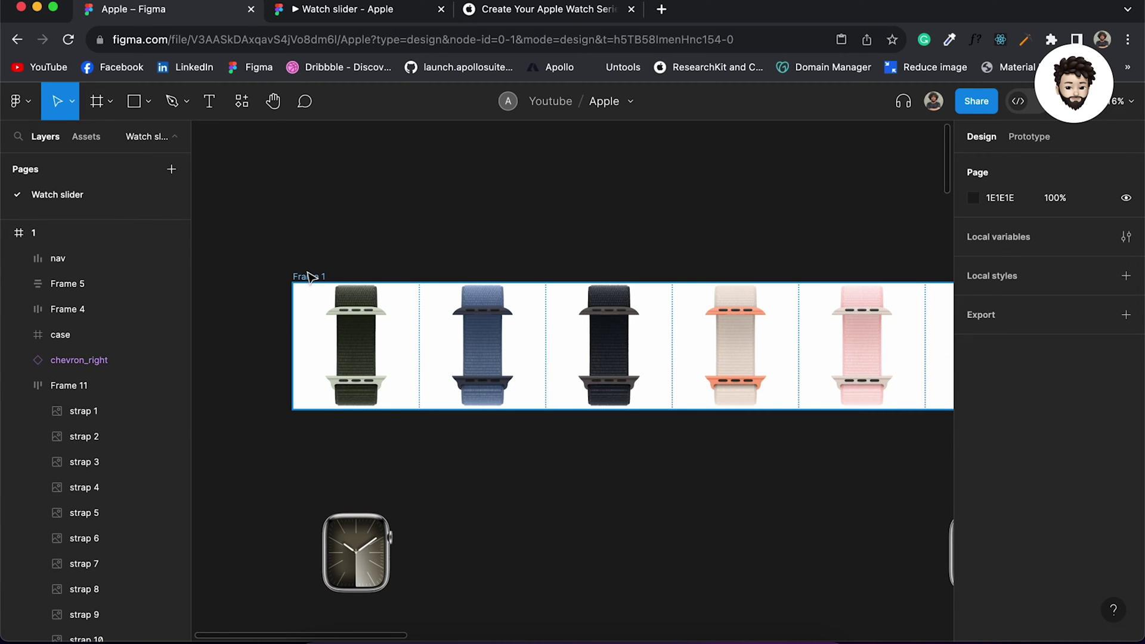
{"action": "left_click", "coordinate": [309, 276]}
{"action": "left_click_drag", "start_coordinate": [310, 277], "coordinate": [310, 203]}
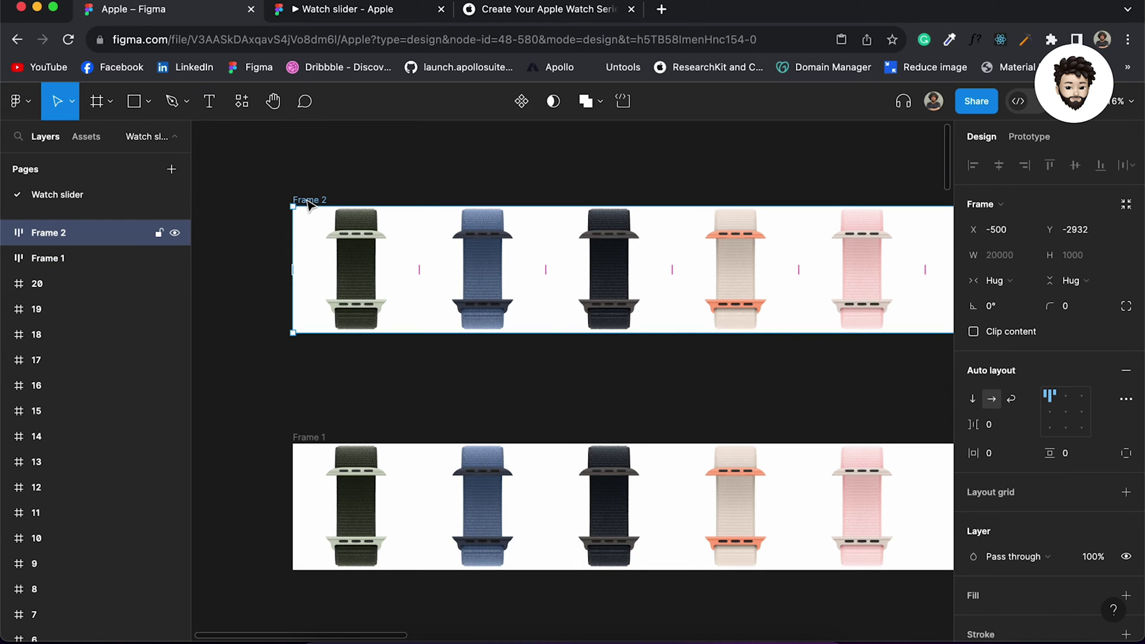
{"action": "key", "text": "shift+super+g"}
{"action": "left_click", "coordinate": [320, 173]}
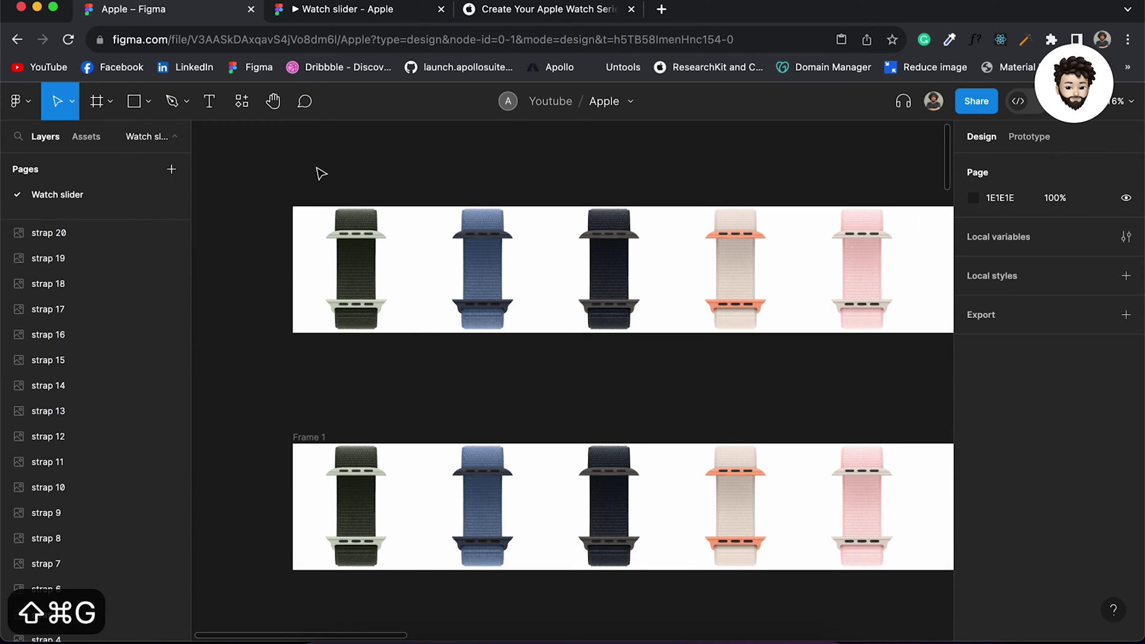
Select all the loose strap images in the upper row and wrap them in an auto layout frame
{"action": "scroll", "coordinate": [321, 173], "scroll_direction": "down", "scroll_amount": 3}
{"action": "scroll", "coordinate": [319, 173], "scroll_direction": "down", "scroll_amount": 2}
{"action": "left_click_drag", "start_coordinate": [297, 146], "coordinate": [814, 203]}
{"action": "key", "text": "shift+a"}
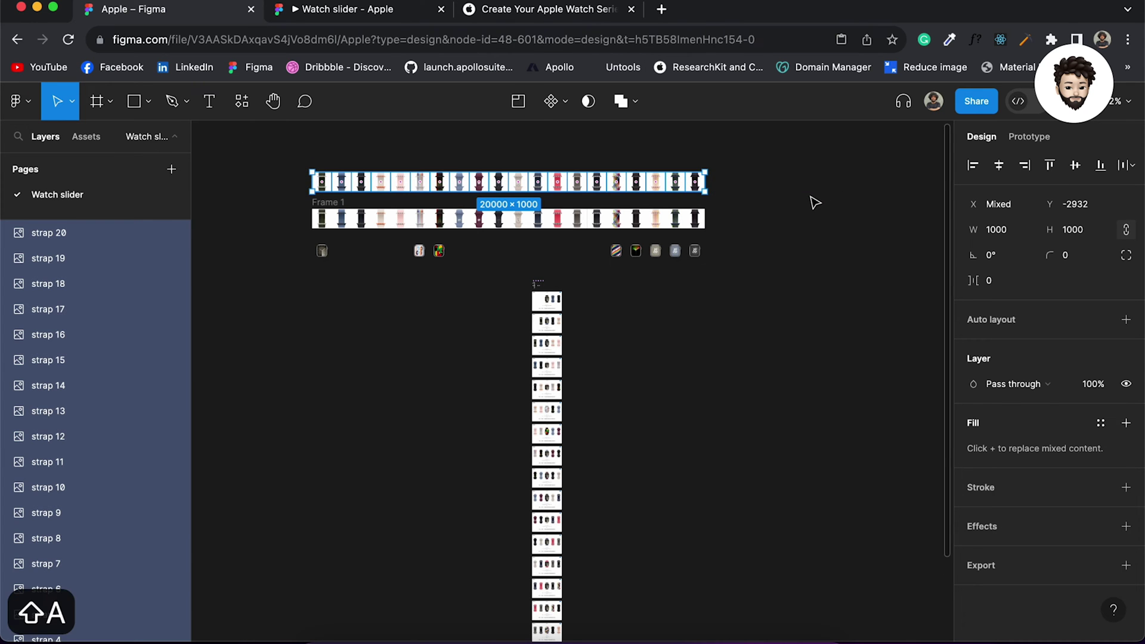
{"action": "scroll", "coordinate": [337, 192], "scroll_direction": "up", "scroll_amount": 5}
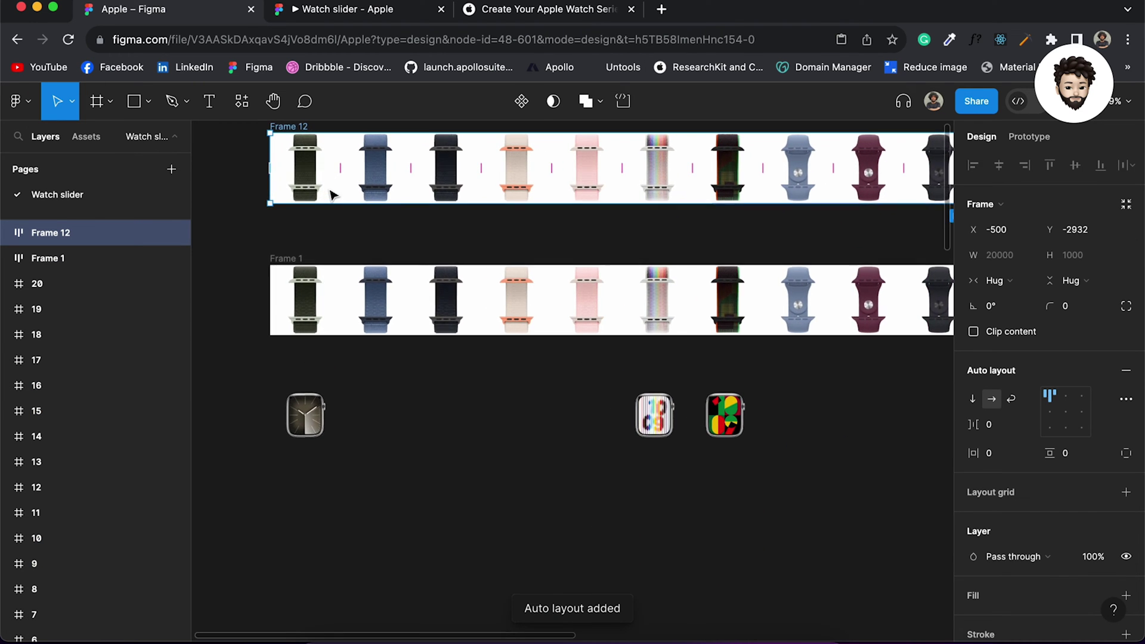
{"action": "key", "text": "super+r"}
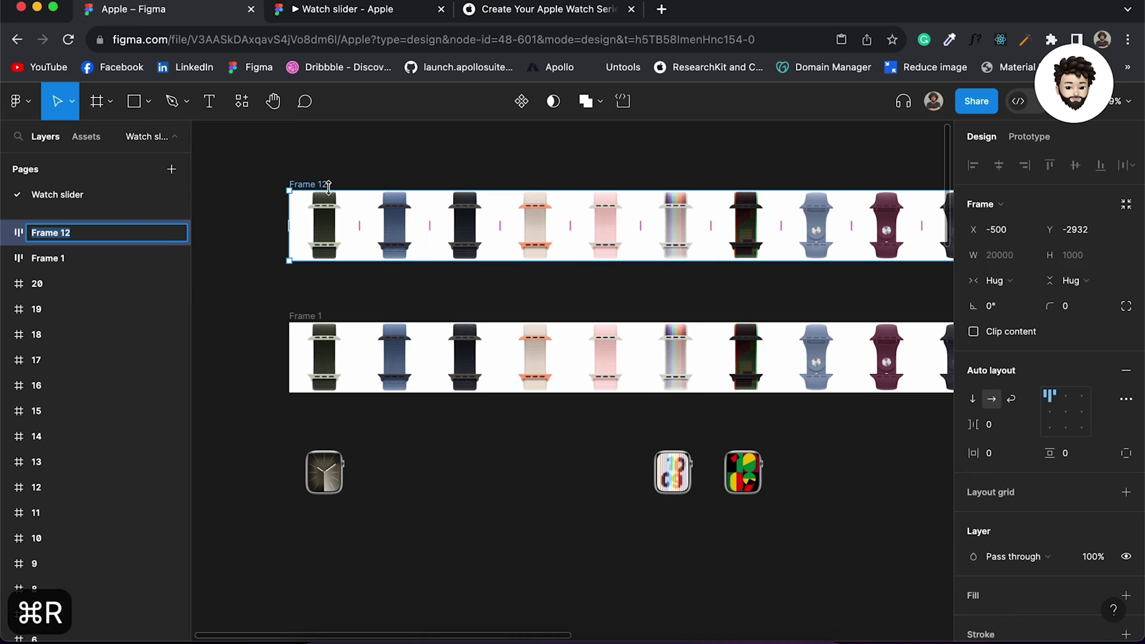
{"action": "type", "text": "starps"}
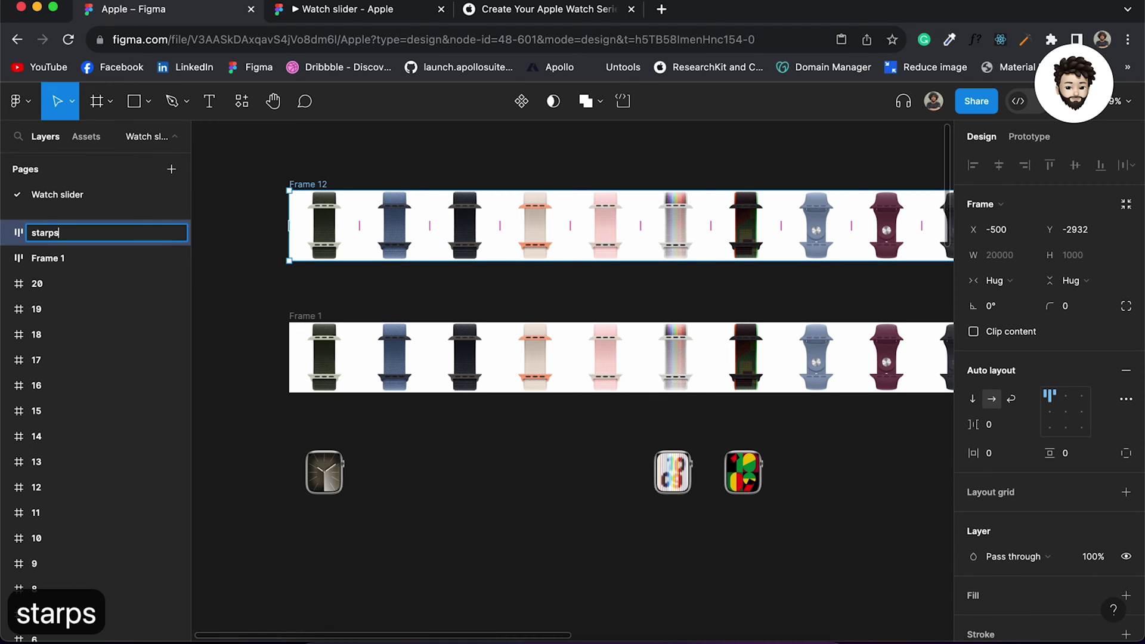
{"action": "key", "text": "Return"}
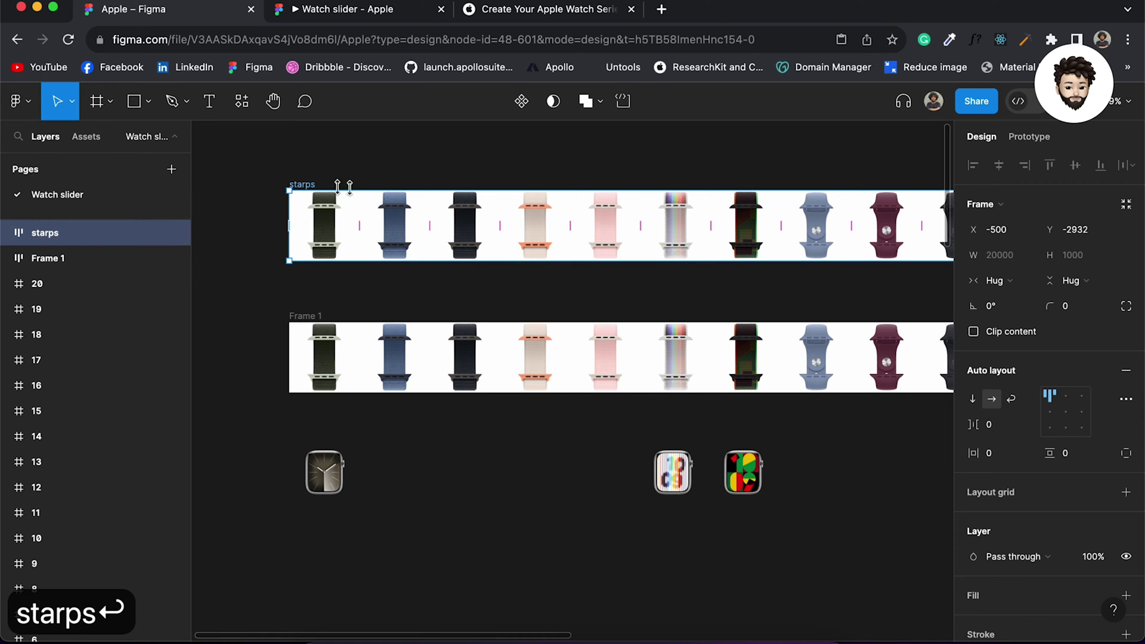
{"action": "key", "text": "super+r"}
{"action": "type", "text": "sta"}
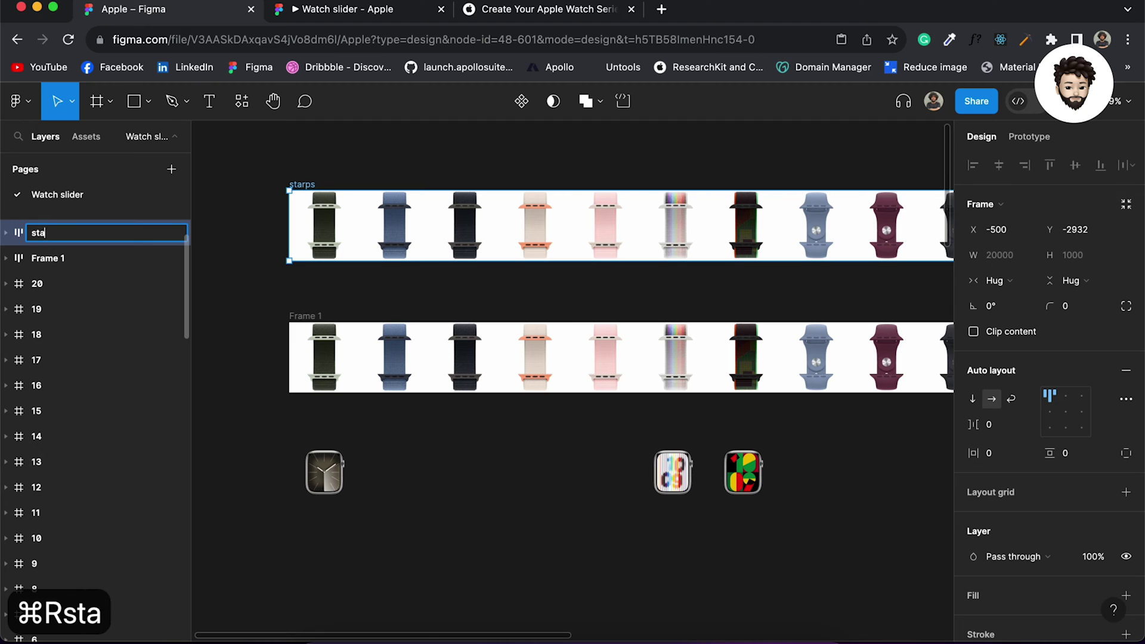
{"action": "type", "text": "rps"}
{"action": "key", "text": "Return"}
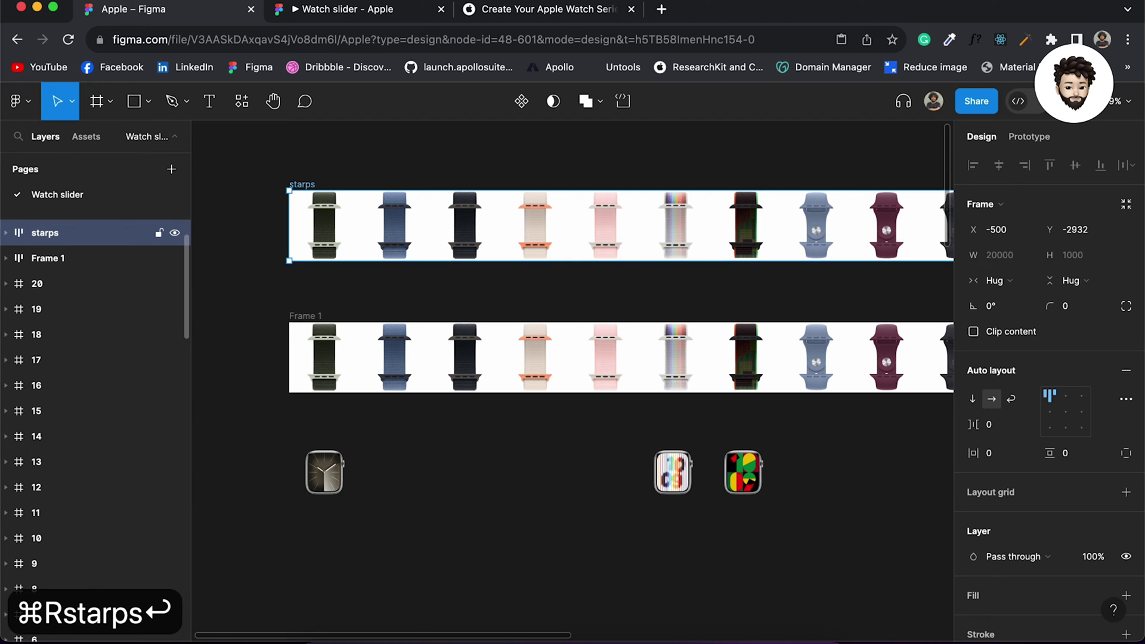
Rename the new auto layout frame holding the upper strap row as "straps"
{"action": "key", "text": "super+r"}
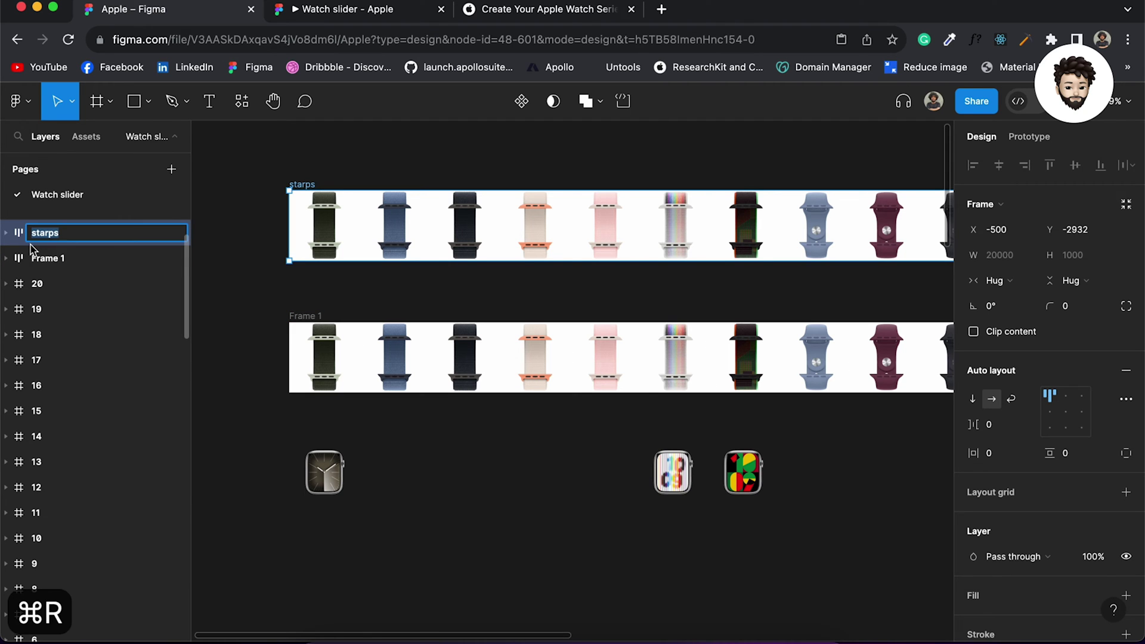
{"action": "type", "text": "straps"}
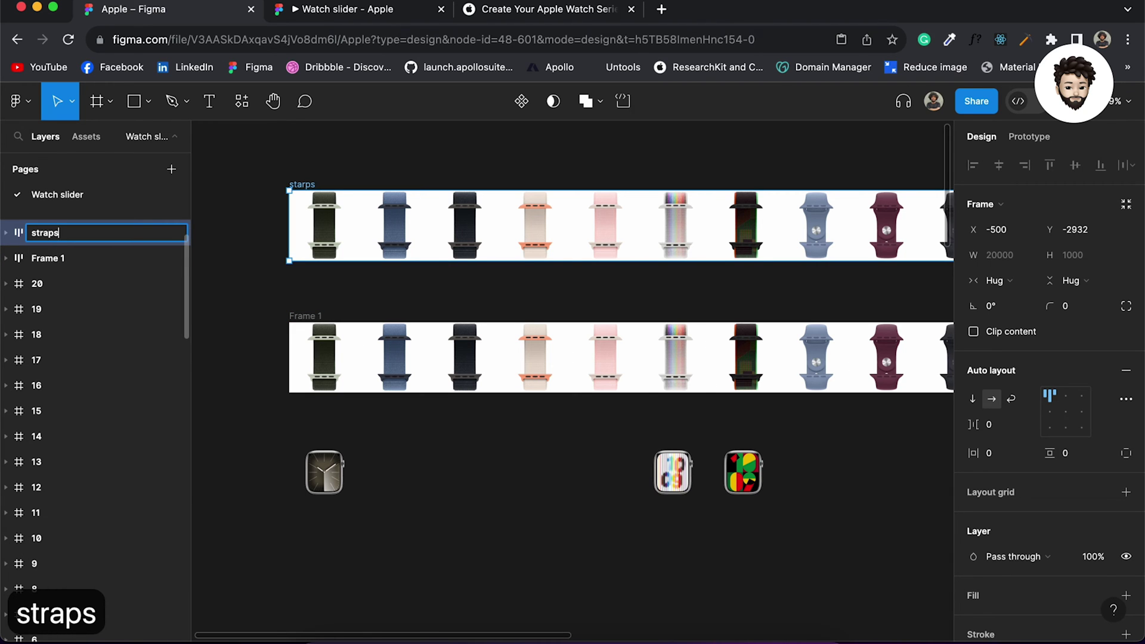
{"action": "key", "text": "Return"}
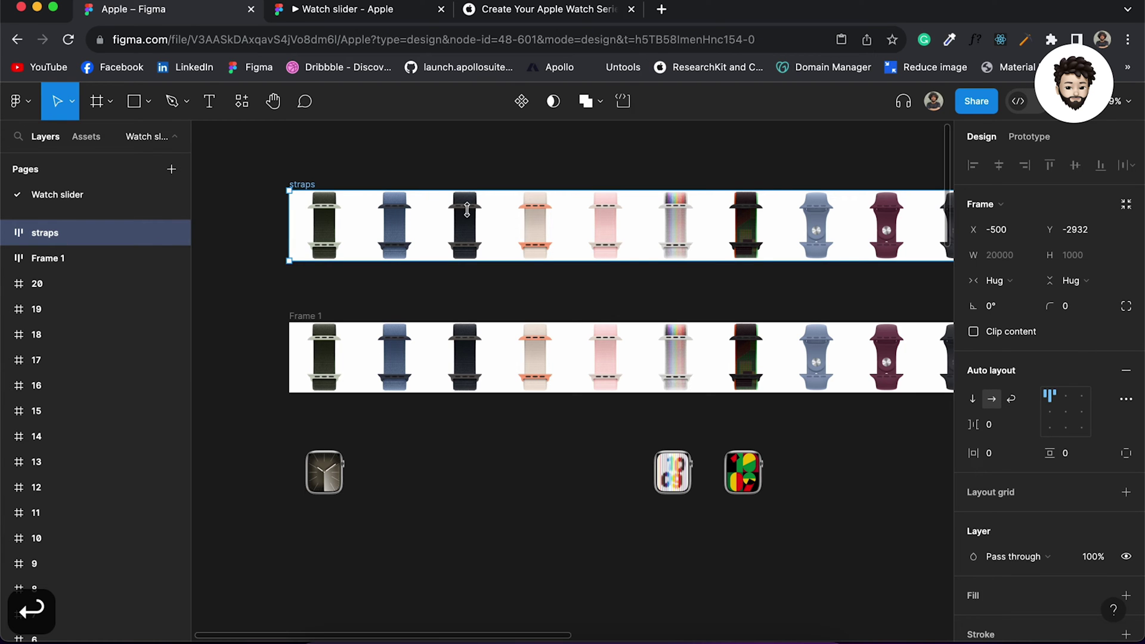
Examine the watch case images placed beneath the strap row and which straps they line up with
{"action": "left_click", "coordinate": [393, 478]}
{"action": "scroll", "coordinate": [392, 477], "scroll_direction": "up", "scroll_amount": 5}
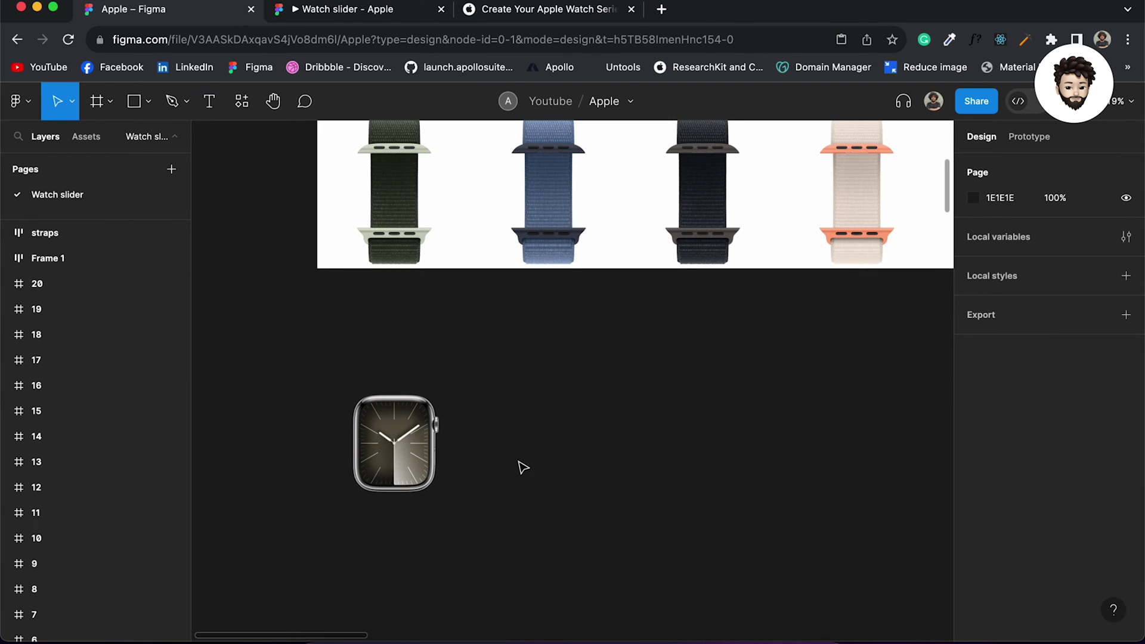
{"action": "scroll", "coordinate": [519, 465], "scroll_direction": "right", "scroll_amount": 10}
{"action": "scroll", "coordinate": [523, 468], "scroll_direction": "left", "scroll_amount": 9}
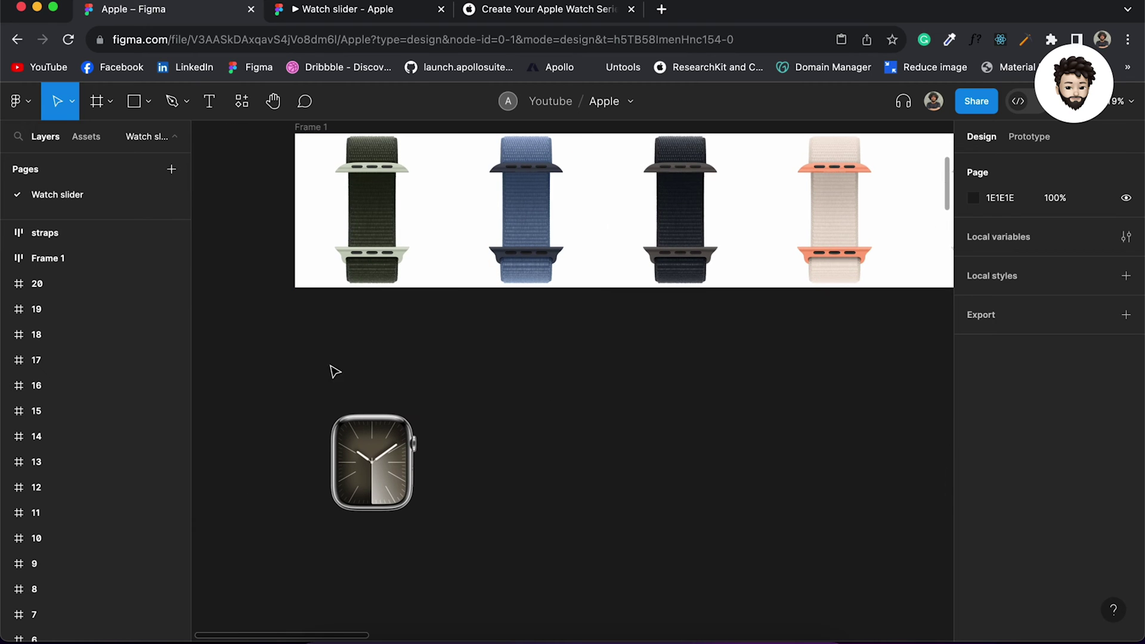
{"action": "scroll", "coordinate": [667, 473], "scroll_direction": "right", "scroll_amount": 20}
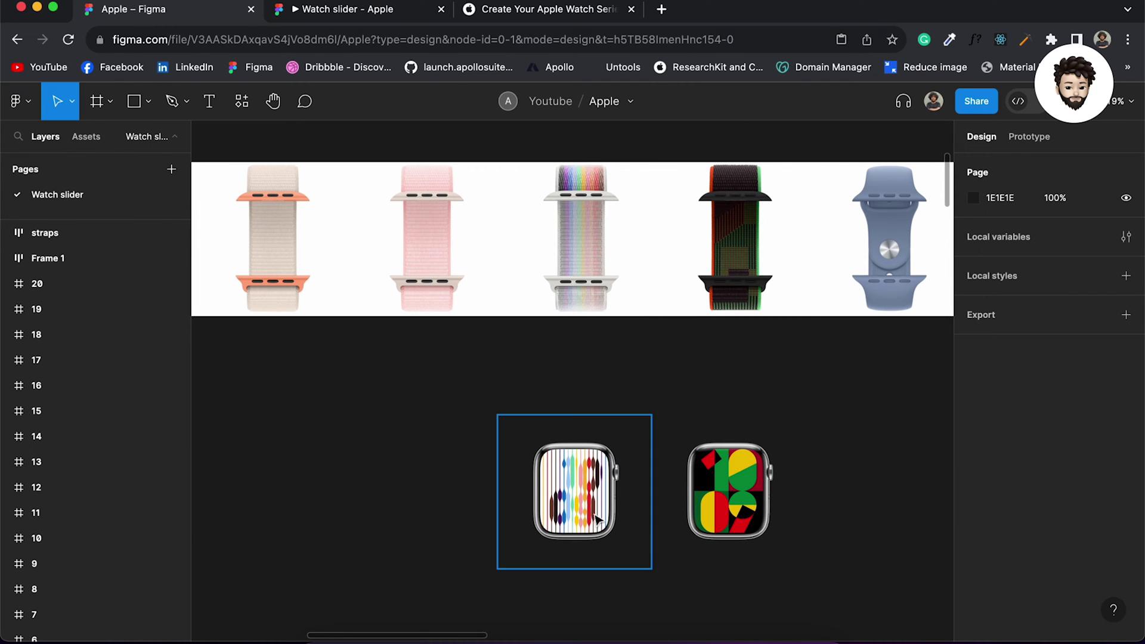
{"action": "scroll", "coordinate": [588, 464], "scroll_direction": "left", "scroll_amount": 20}
{"action": "scroll", "coordinate": [588, 465], "scroll_direction": "right", "scroll_amount": 5}
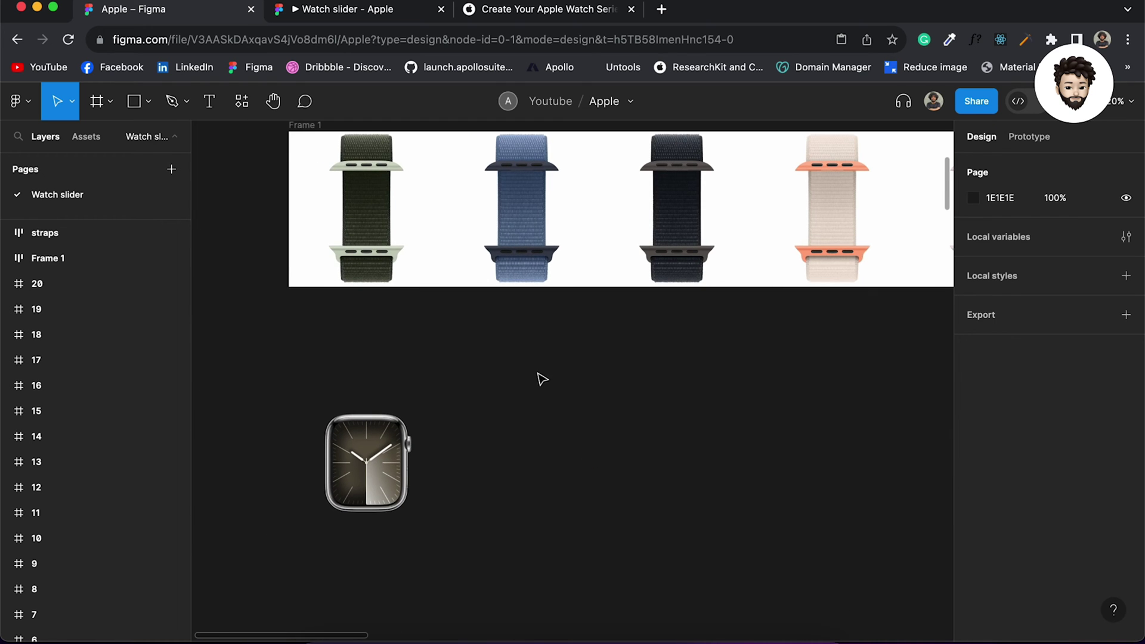
Duplicate the last watch case image, the dark Nike face, into the empty space past the end of the row
{"action": "scroll", "coordinate": [543, 379], "scroll_direction": "down", "scroll_amount": 3}
{"action": "scroll", "coordinate": [545, 378], "scroll_direction": "right", "scroll_amount": 15}
{"action": "scroll", "coordinate": [549, 379], "scroll_direction": "up", "scroll_amount": 3}
{"action": "scroll", "coordinate": [547, 378], "scroll_direction": "down", "scroll_amount": 1}
{"action": "scroll", "coordinate": [547, 378], "scroll_direction": "right", "scroll_amount": 15}
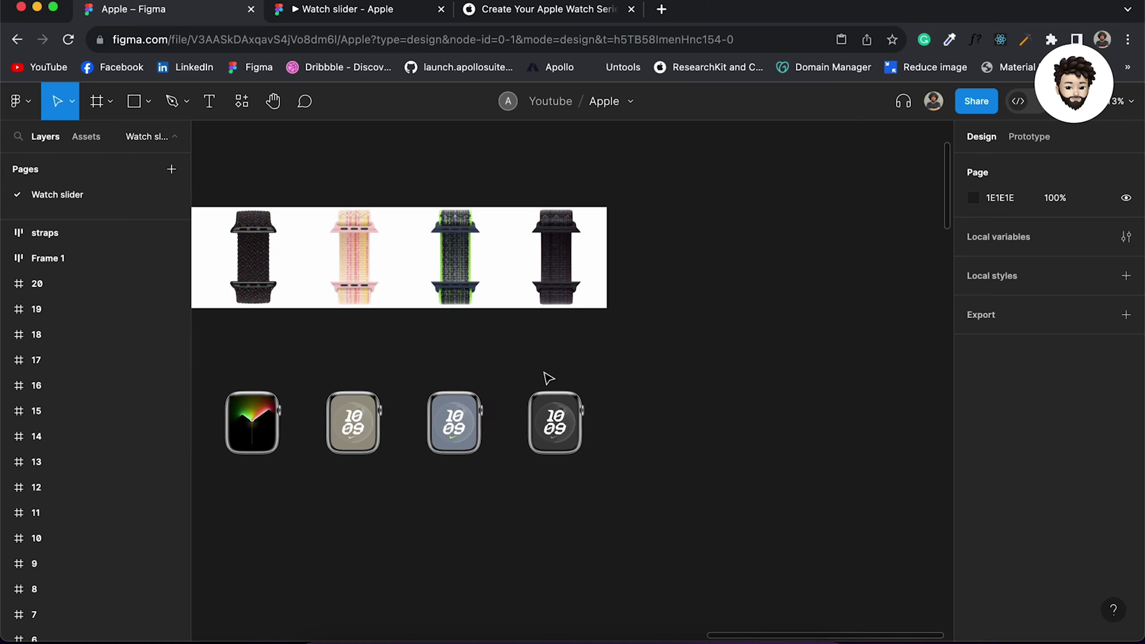
{"action": "left_click", "coordinate": [563, 425]}
{"action": "left_click_drag", "start_coordinate": [563, 425], "coordinate": [763, 424]}
{"action": "scroll", "coordinate": [762, 421], "scroll_direction": "up", "scroll_amount": 1}
{"action": "scroll", "coordinate": [761, 422], "scroll_direction": "up", "scroll_amount": 4}
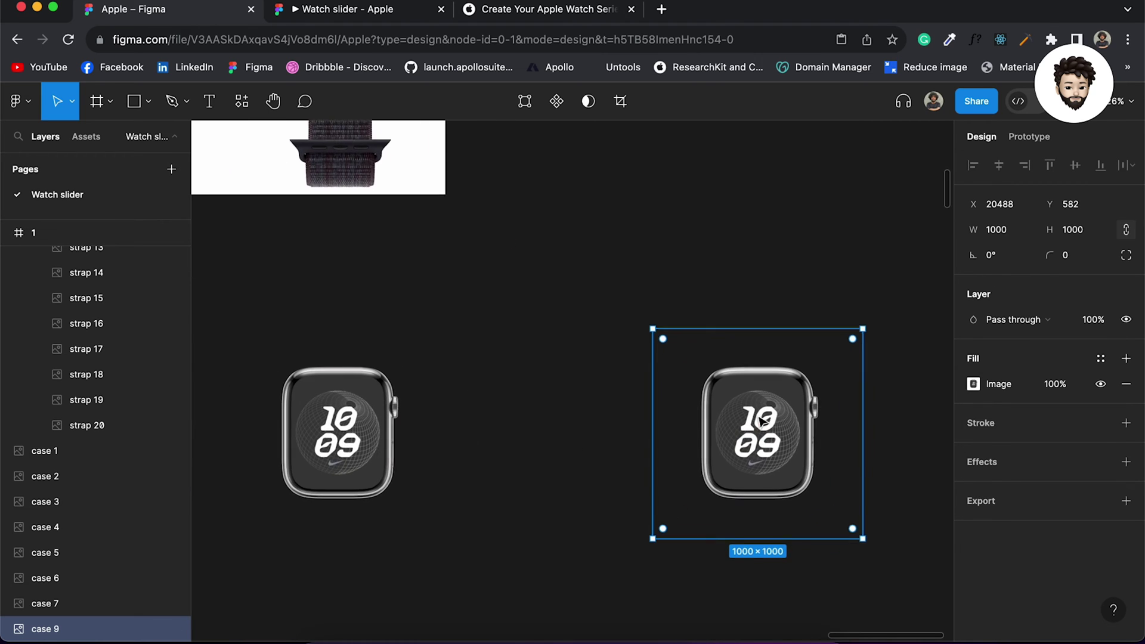
Wrap the duplicated watch case image in a frame and name that frame "case"
{"action": "key", "text": "alt+super+g"}
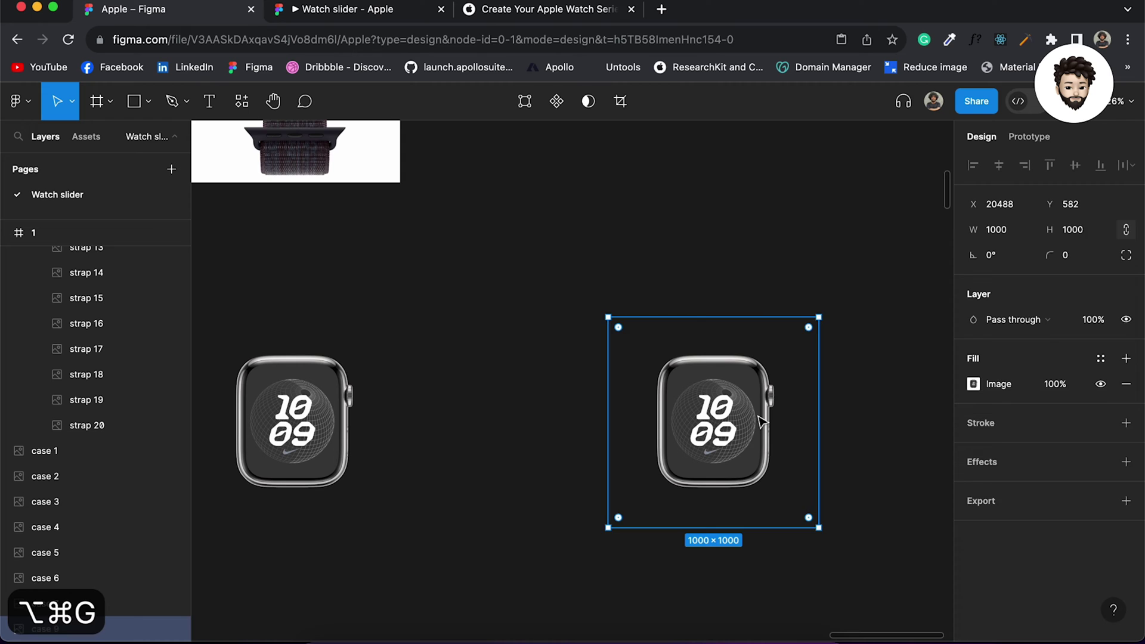
{"action": "key", "text": "super+r"}
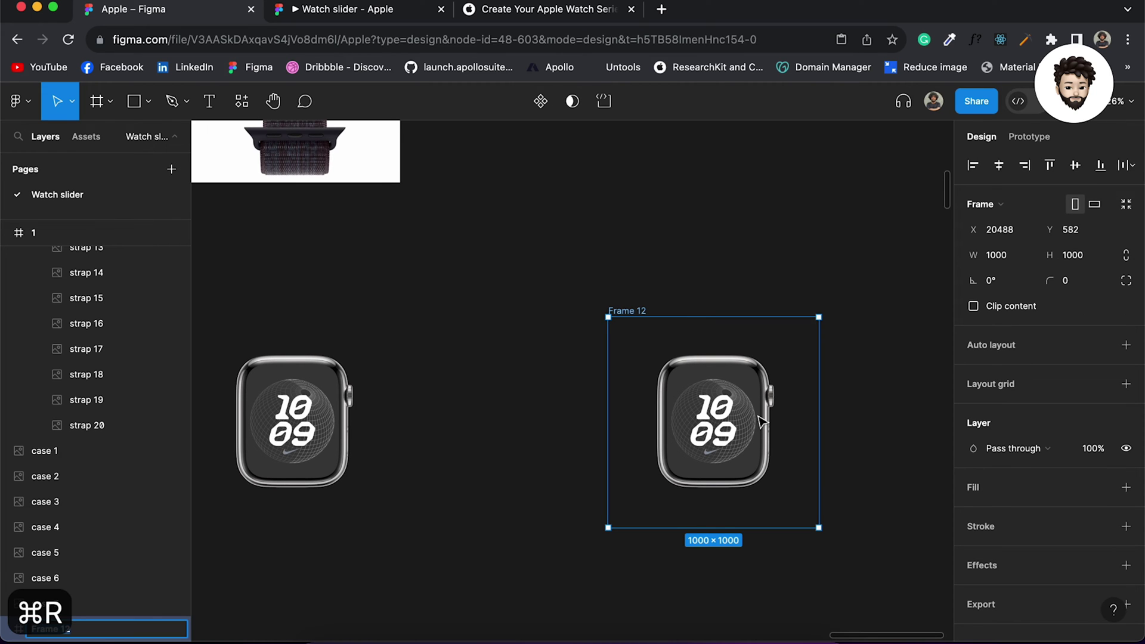
{"action": "type", "text": "case"}
{"action": "key", "text": "Return"}
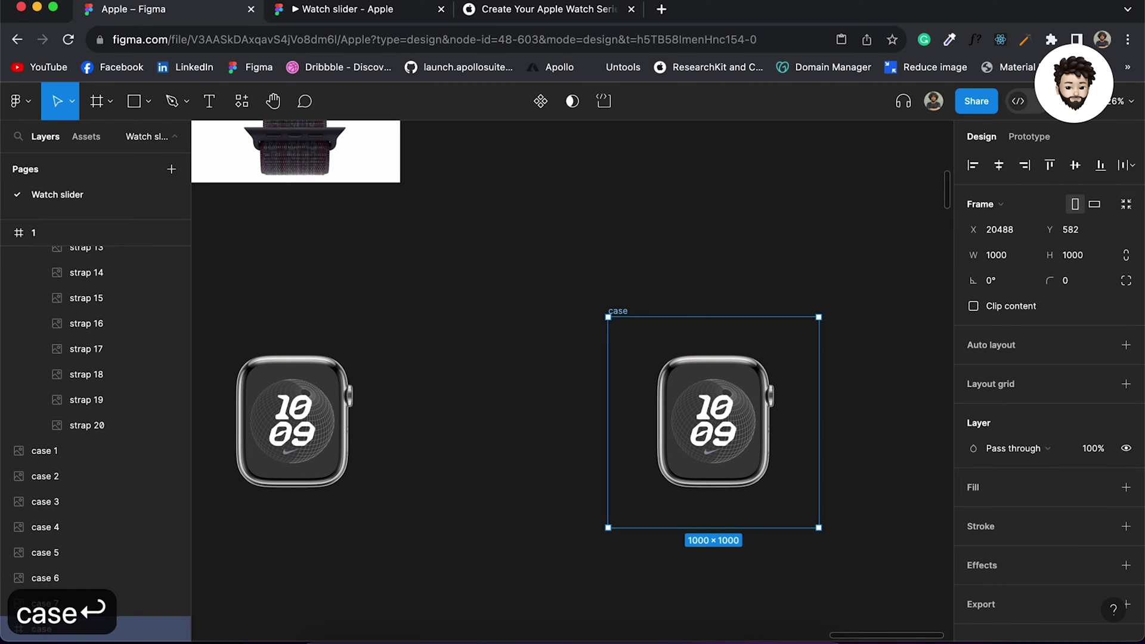
Copy the blue-grey Nike watch case image (case 7) into the "case" frame
{"action": "scroll", "coordinate": [659, 370], "scroll_direction": "down", "scroll_amount": 5}
{"action": "left_click", "coordinate": [660, 370]}
{"action": "key", "text": "super+c"}
{"action": "scroll", "coordinate": [659, 370], "scroll_direction": "right", "scroll_amount": 5}
{"action": "left_click", "coordinate": [613, 302]}
{"action": "key", "text": "super+v"}
Copy the beige Nike watch case image (case 6) into the "case" frame
{"action": "scroll", "coordinate": [615, 289], "scroll_direction": "left", "scroll_amount": 5}
{"action": "left_click", "coordinate": [545, 337]}
{"action": "key", "text": "super+c"}
{"action": "scroll", "coordinate": [542, 335], "scroll_direction": "right", "scroll_amount": 5}
{"action": "left_click", "coordinate": [634, 294]}
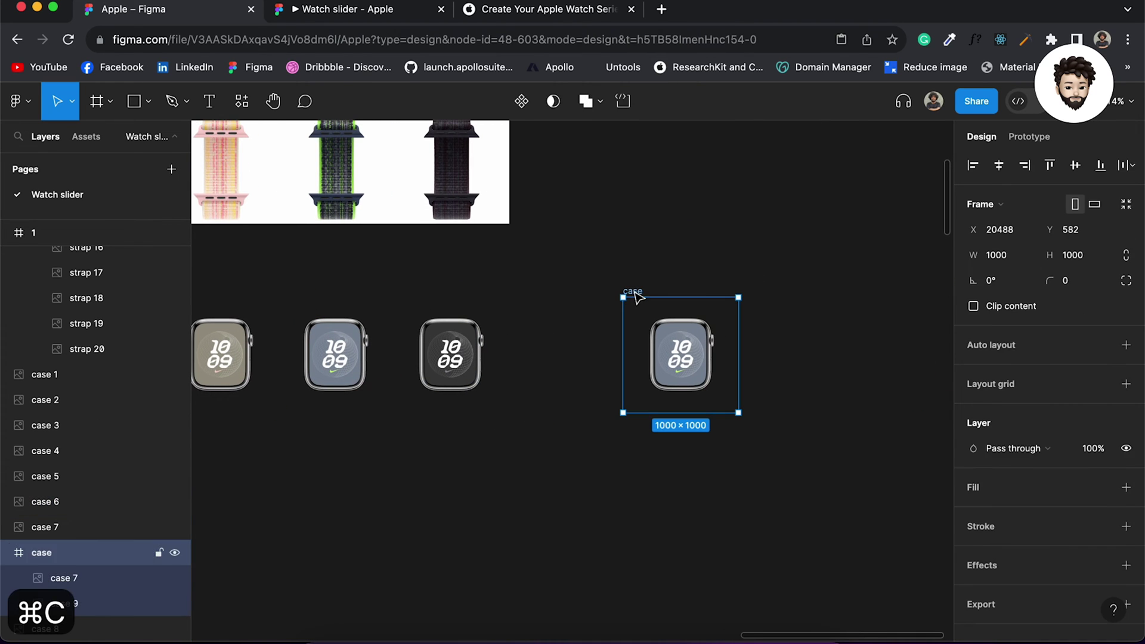
{"action": "key", "text": "super+v"}
Copy the black watch case with the green and red face (case 5) into the "case" frame
{"action": "scroll", "coordinate": [637, 298], "scroll_direction": "left", "scroll_amount": 5}
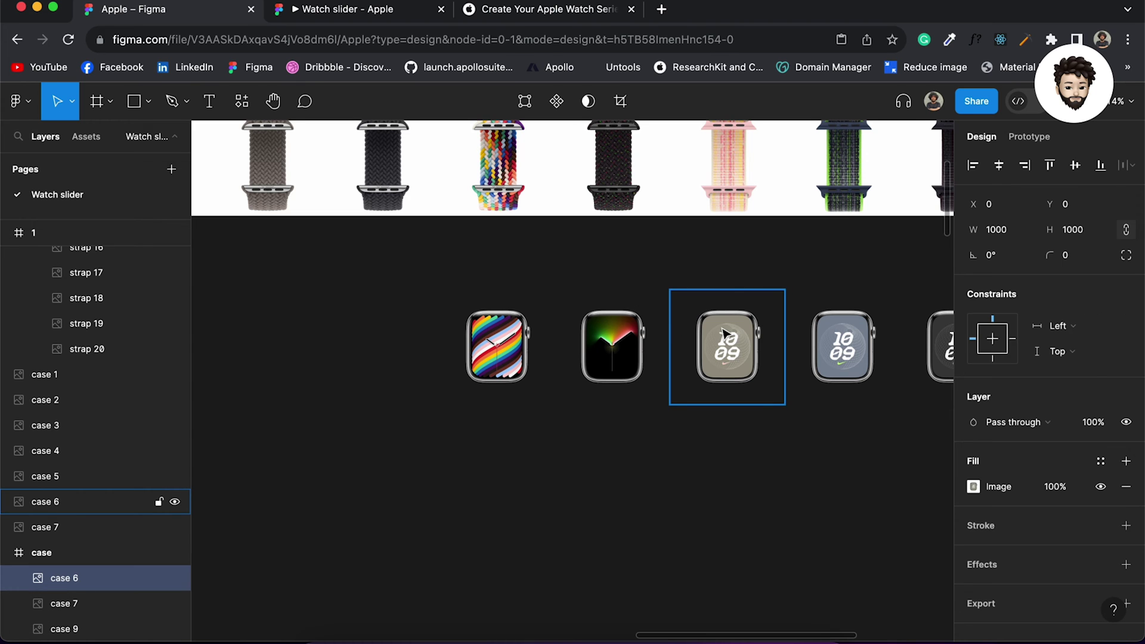
{"action": "left_click", "coordinate": [724, 334]}
{"action": "scroll", "coordinate": [724, 332], "scroll_direction": "right", "scroll_amount": 5}
{"action": "scroll", "coordinate": [724, 332], "scroll_direction": "left", "scroll_amount": 5}
{"action": "left_click", "coordinate": [601, 343]}
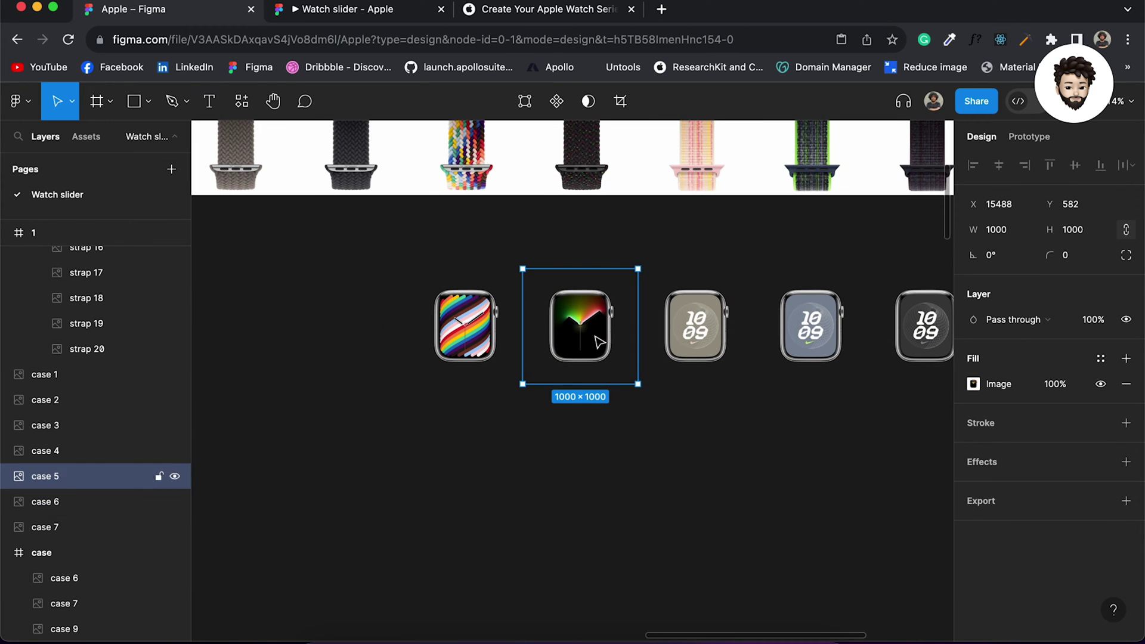
{"action": "key", "text": "super+c"}
{"action": "scroll", "coordinate": [596, 340], "scroll_direction": "right", "scroll_amount": 5}
{"action": "left_click", "coordinate": [552, 265]}
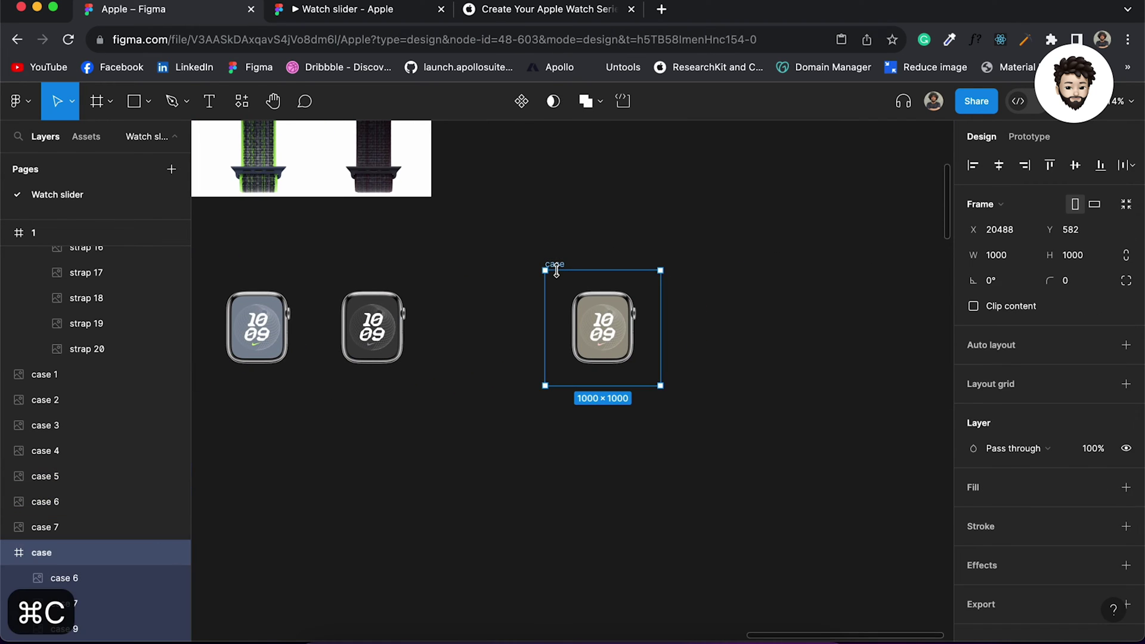
{"action": "key", "text": "super+v"}
Copy the rainbow-striped watch case image (case 4) into the "case" frame
{"action": "scroll", "coordinate": [558, 273], "scroll_direction": "left", "scroll_amount": 5}
{"action": "left_click", "coordinate": [368, 304]}
{"action": "key", "text": "super+c"}
{"action": "scroll", "coordinate": [368, 304], "scroll_direction": "right", "scroll_amount": 5}
{"action": "left_click", "coordinate": [376, 268]}
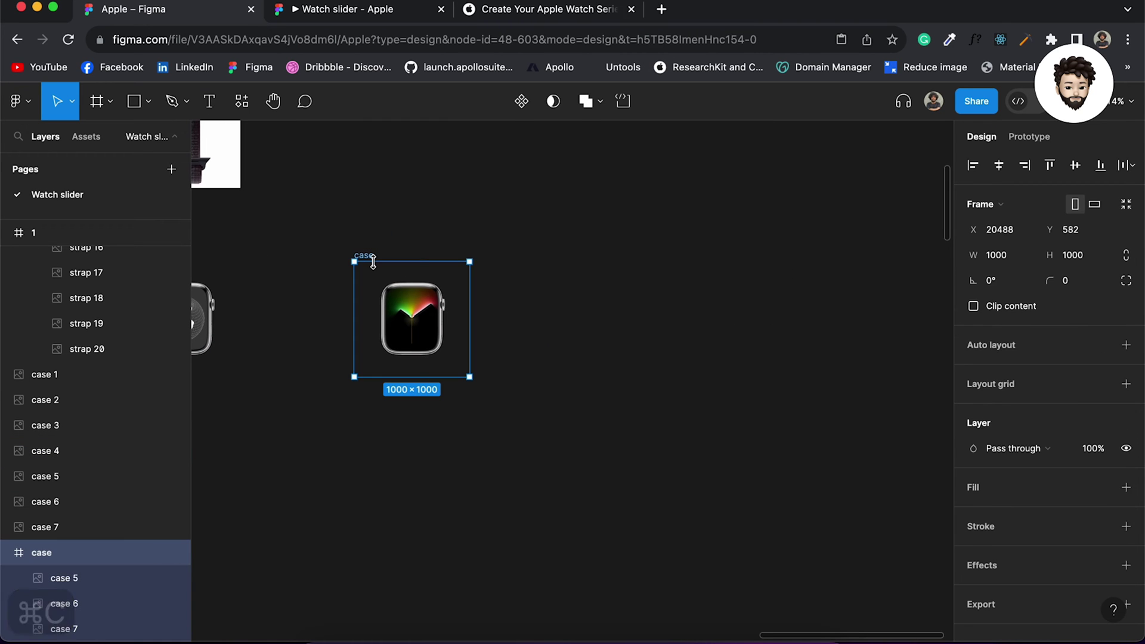
{"action": "key", "text": "super+v"}
Copy the red, green and yellow geometric watch case image (case 3) into the "case" frame
{"action": "scroll", "coordinate": [376, 269], "scroll_direction": "left", "scroll_amount": 5}
{"action": "scroll", "coordinate": [376, 269], "scroll_direction": "left", "scroll_amount": 15}
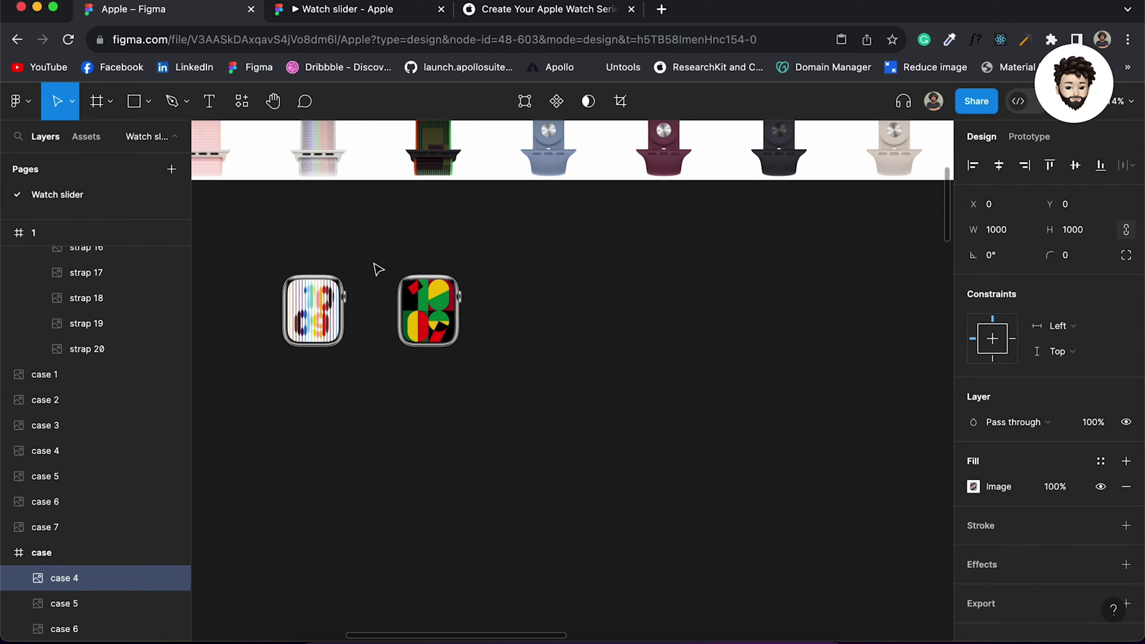
{"action": "left_click", "coordinate": [422, 296]}
{"action": "key", "text": "super+c"}
{"action": "scroll", "coordinate": [420, 297], "scroll_direction": "right", "scroll_amount": 15}
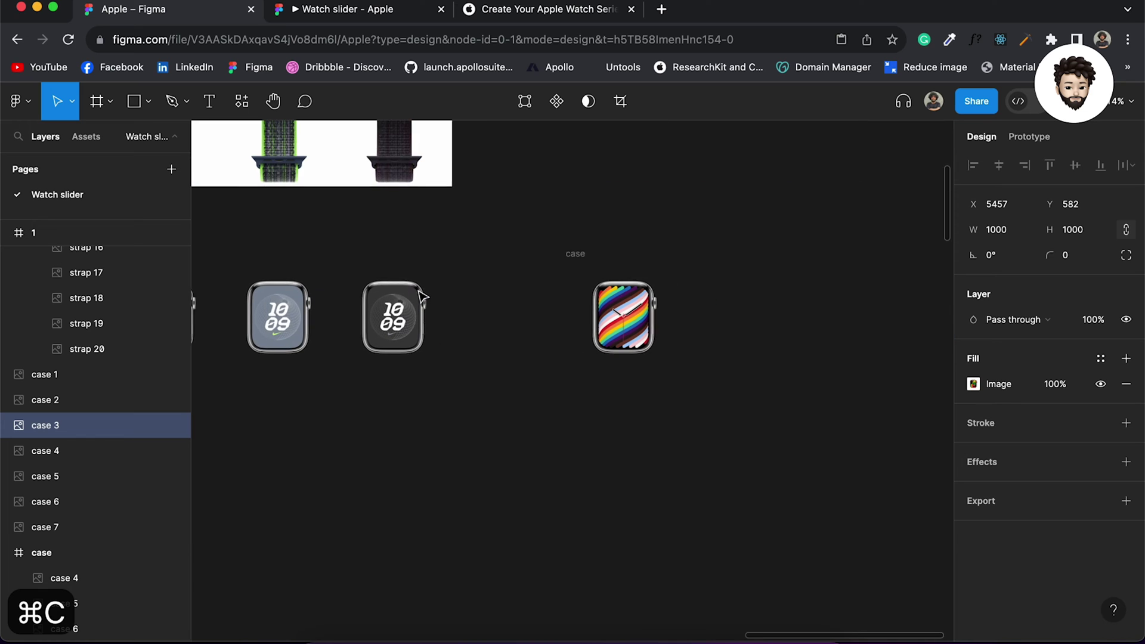
{"action": "left_click", "coordinate": [576, 251]}
{"action": "key", "text": "super+v"}
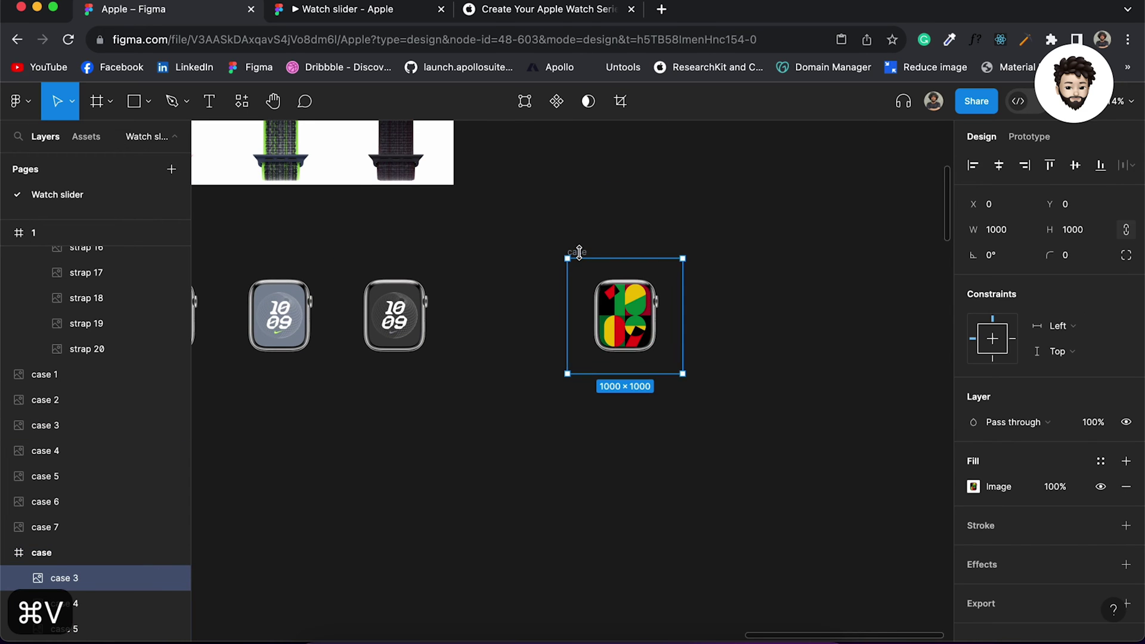
Copy the white watch case with the multicoloured digits (case 2) into the "case" frame
{"action": "scroll", "coordinate": [578, 252], "scroll_direction": "down", "scroll_amount": 3}
{"action": "scroll", "coordinate": [578, 251], "scroll_direction": "left", "scroll_amount": 5}
{"action": "left_click", "coordinate": [457, 288]}
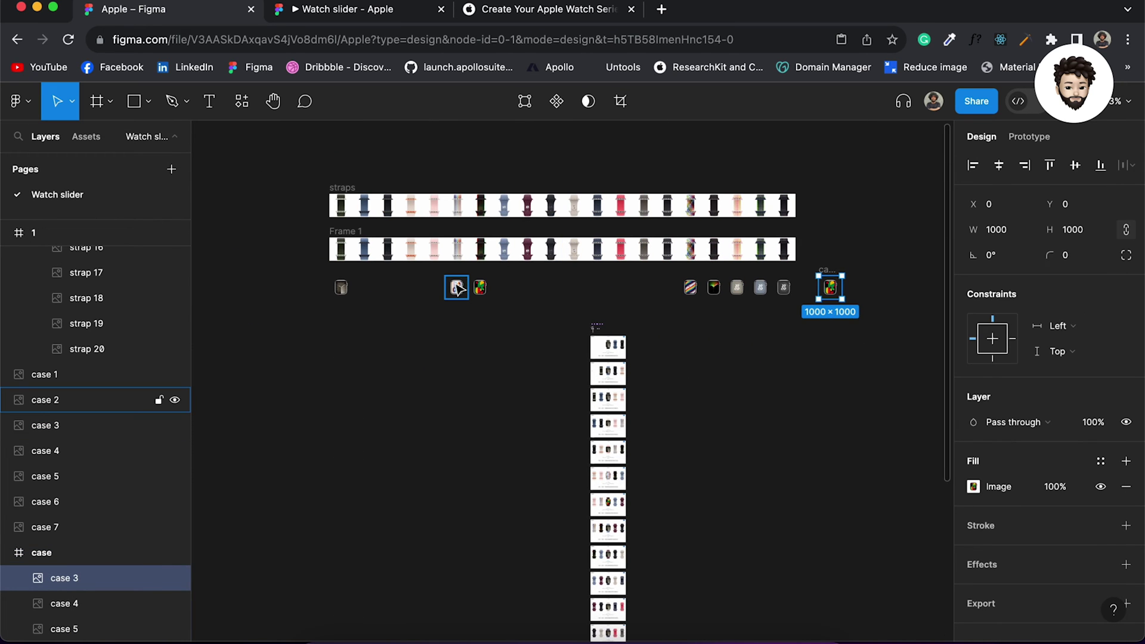
{"action": "key", "text": "super+c"}
{"action": "left_click", "coordinate": [828, 276]}
{"action": "key", "text": "super+v"}
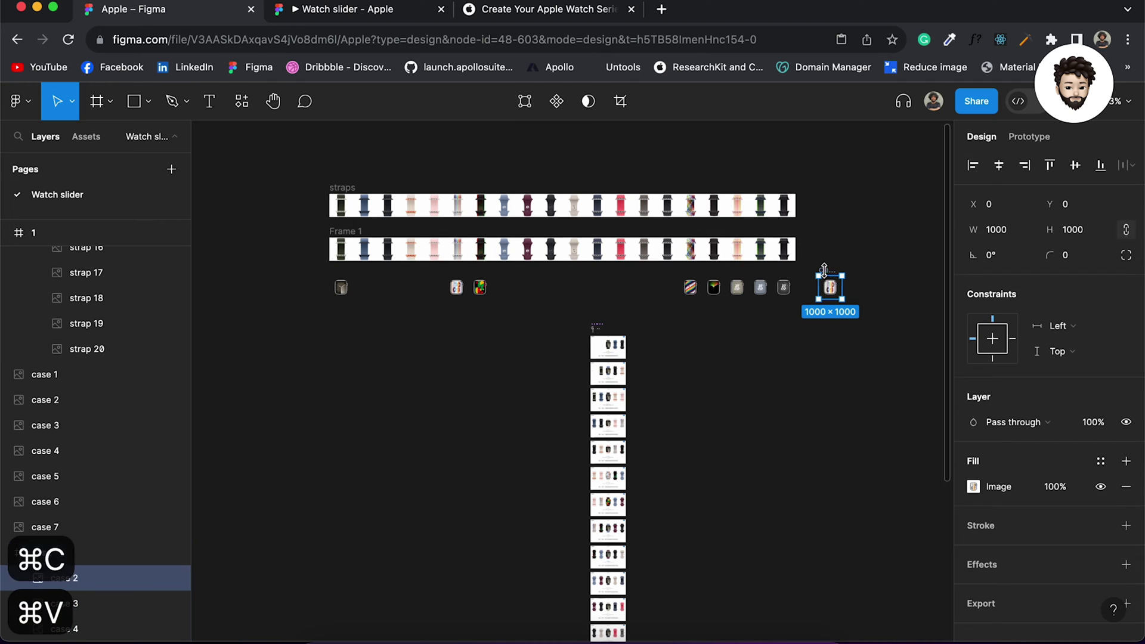
Copy the first watch case image with the analogue dial (case 1) into the "case" frame
{"action": "left_click", "coordinate": [342, 289]}
{"action": "key", "text": "super+c"}
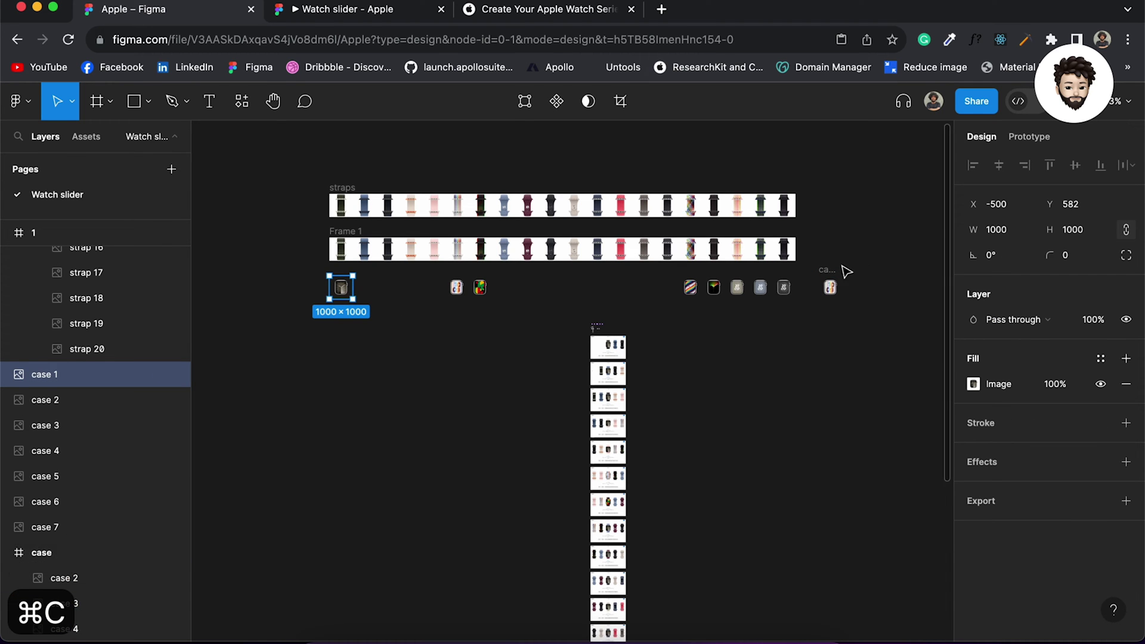
{"action": "left_click", "coordinate": [825, 269]}
{"action": "key", "text": "super+v"}
Hide the layers case 2 through case 7 and case 9 inside the "case" frame, leaving case 1 shown
{"action": "scroll", "coordinate": [824, 268], "scroll_direction": "up", "scroll_amount": 10}
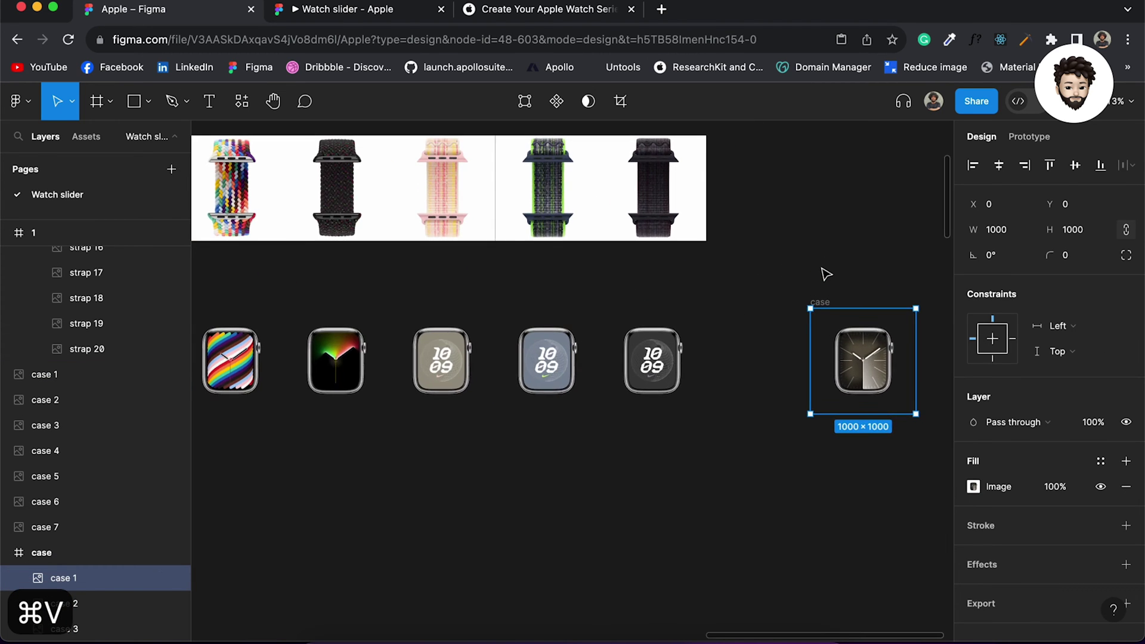
{"action": "scroll", "coordinate": [826, 273], "scroll_direction": "right", "scroll_amount": 2}
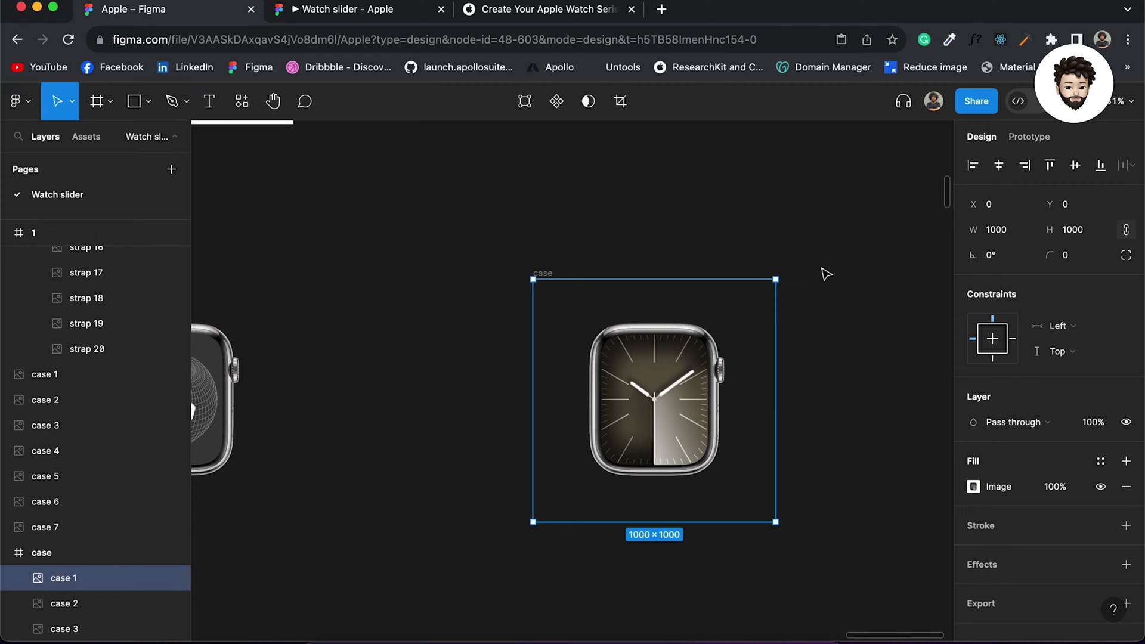
{"action": "left_click", "coordinate": [52, 554]}
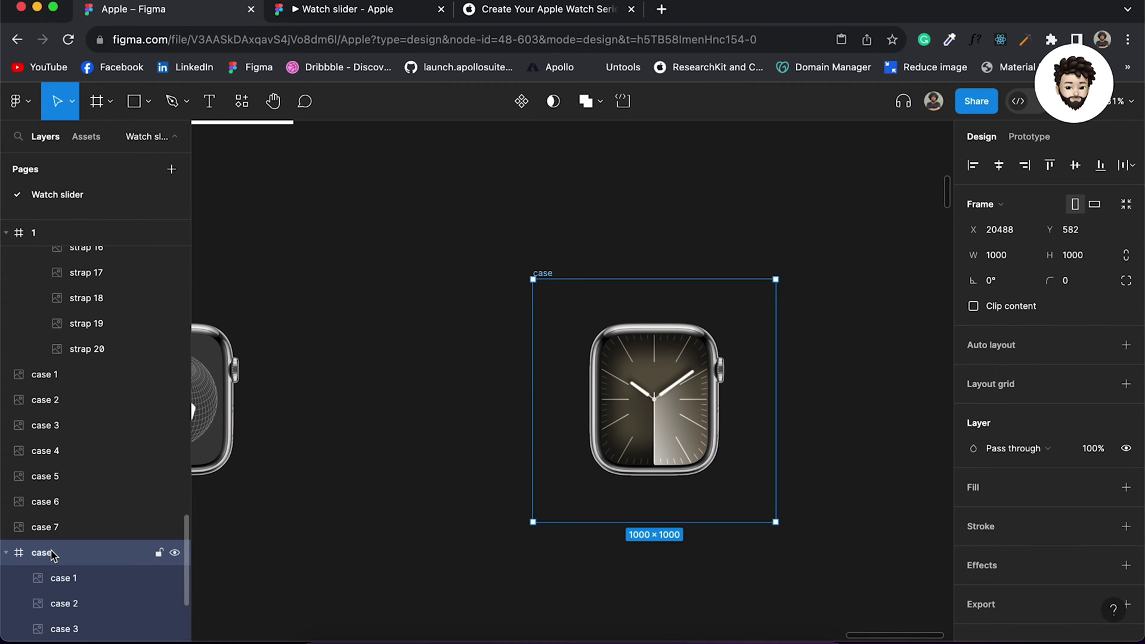
{"action": "key", "text": "Return"}
{"action": "scroll", "coordinate": [746, 281], "scroll_direction": "down", "scroll_amount": 3}
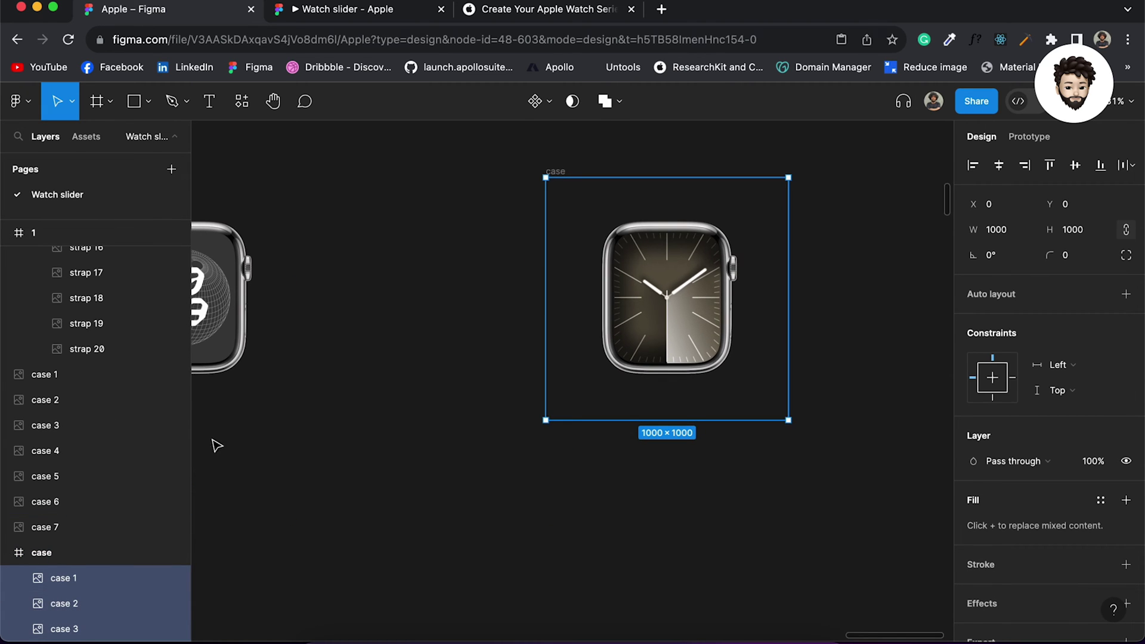
{"action": "scroll", "coordinate": [175, 447], "scroll_direction": "down", "scroll_amount": 5}
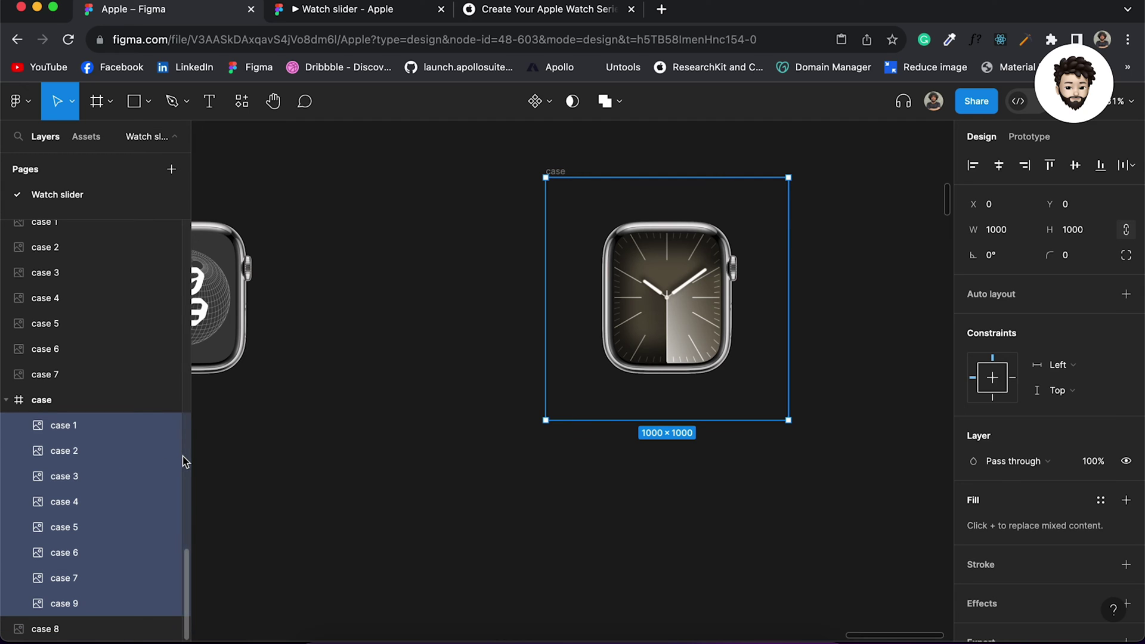
{"action": "left_click", "coordinate": [175, 452]}
{"action": "left_click", "coordinate": [175, 476]}
{"action": "left_click", "coordinate": [175, 502]}
{"action": "left_click", "coordinate": [175, 528]}
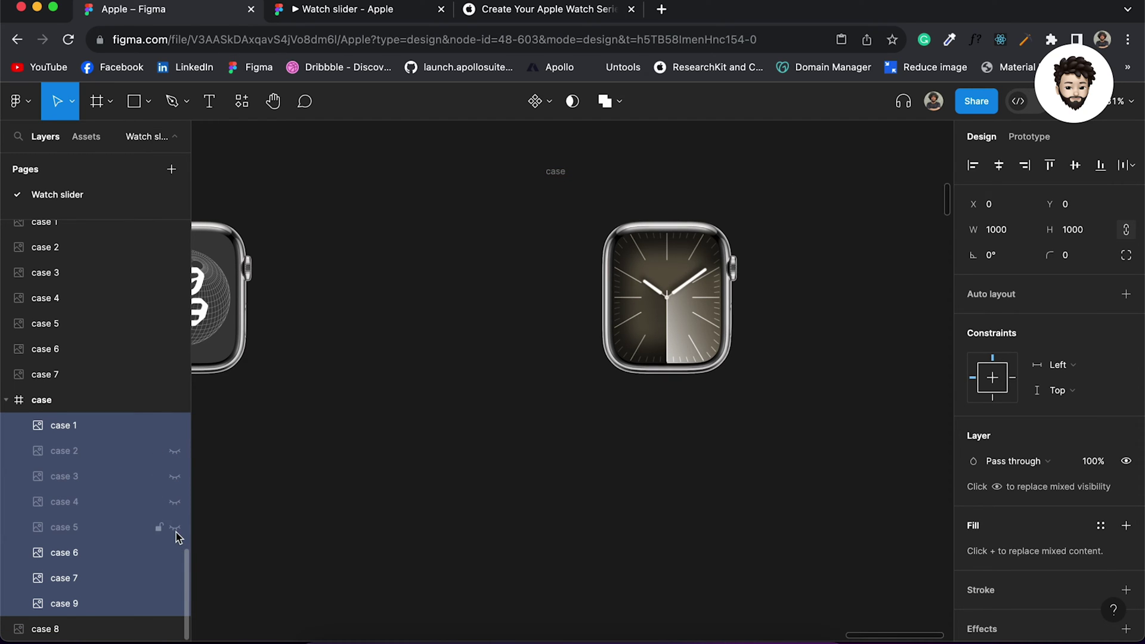
{"action": "left_click", "coordinate": [175, 553]}
{"action": "left_click", "coordinate": [175, 578]}
{"action": "left_click", "coordinate": [174, 604]}
{"action": "left_click", "coordinate": [657, 475]}
Duplicate the slider screen named 1 into the empty canvas area beside it
{"action": "scroll", "coordinate": [657, 476], "scroll_direction": "down", "scroll_amount": 5}
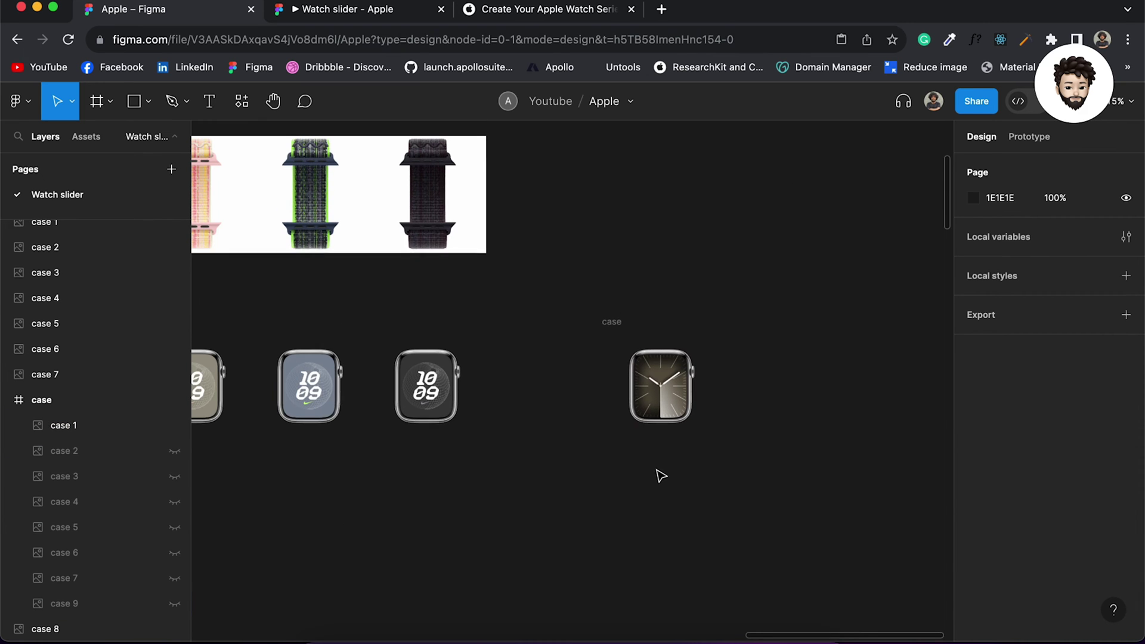
{"action": "scroll", "coordinate": [621, 337], "scroll_direction": "down", "scroll_amount": 5}
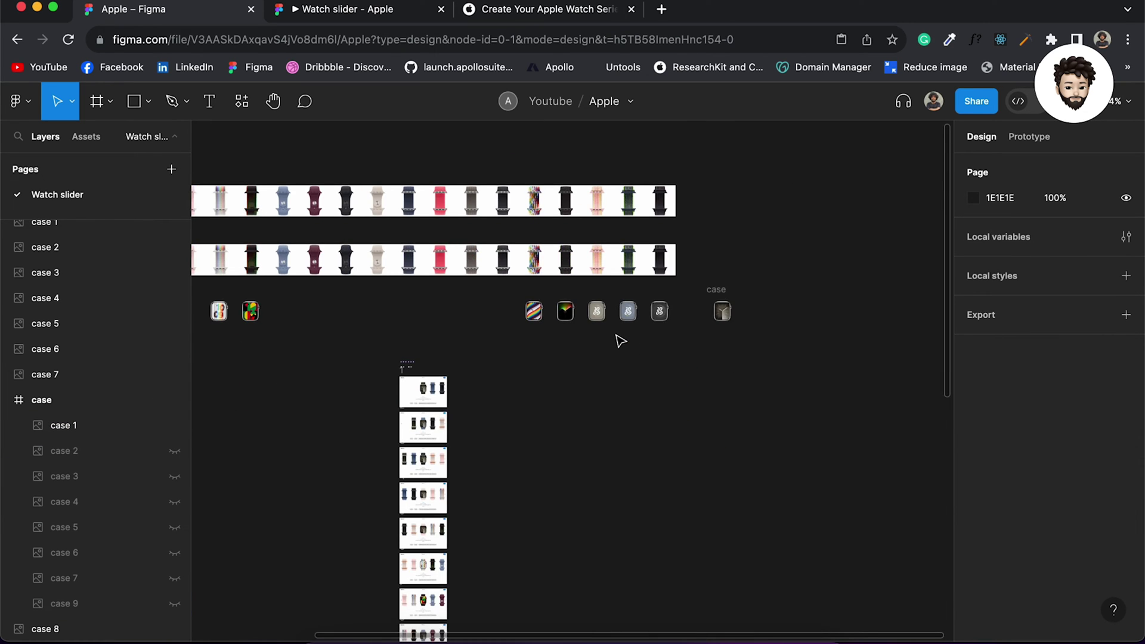
{"action": "scroll", "coordinate": [532, 359], "scroll_direction": "up", "scroll_amount": 10}
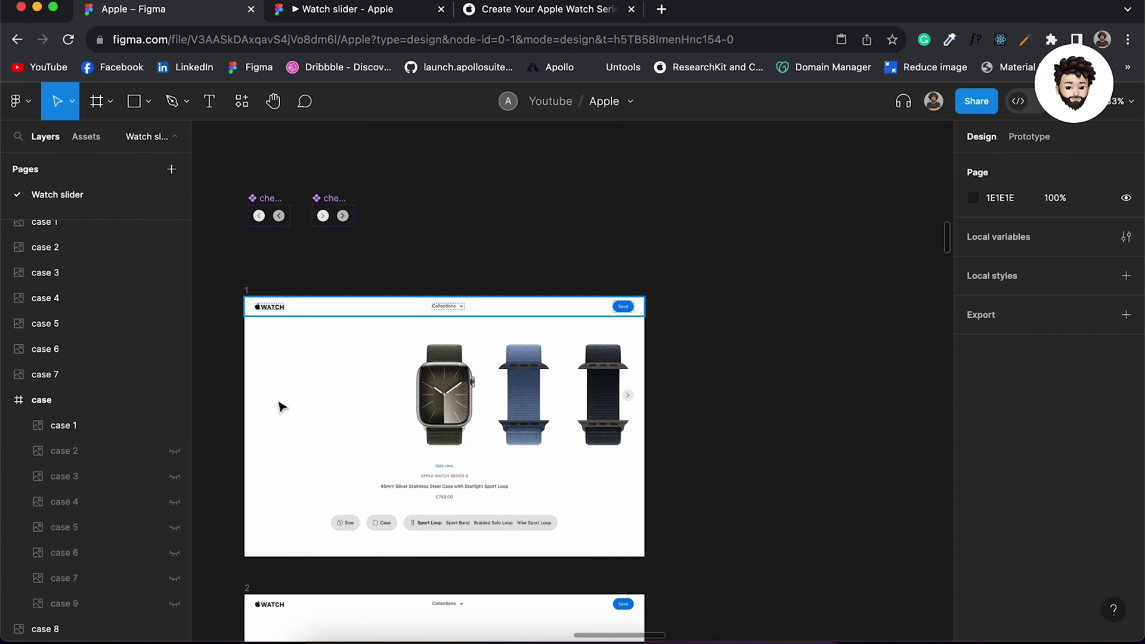
{"action": "left_click", "coordinate": [247, 293]}
{"action": "left_click_drag", "start_coordinate": [247, 292], "coordinate": [875, 298]}
{"action": "left_click_drag", "start_coordinate": [875, 296], "coordinate": [874, 295]}
{"action": "scroll", "coordinate": [875, 297], "scroll_direction": "right", "scroll_amount": 8}
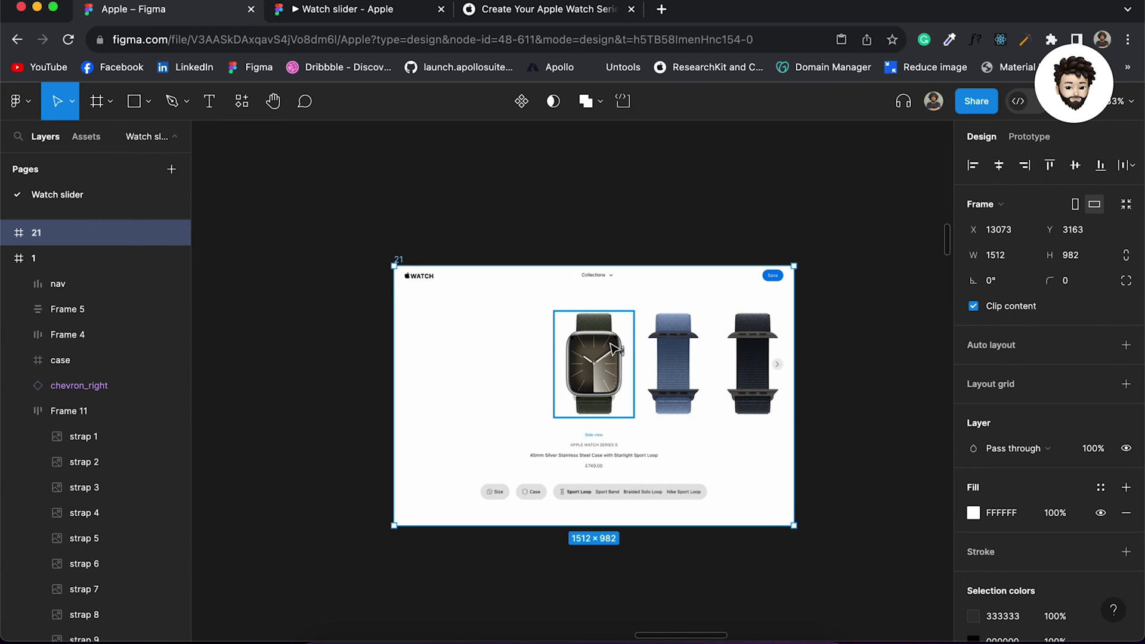
Delete the strap row and the watch case from the duplicated screen
{"action": "left_click", "coordinate": [682, 348]}
{"action": "key", "text": "BackSpace"}
{"action": "left_click", "coordinate": [596, 370]}
{"action": "key", "text": "BackSpace"}
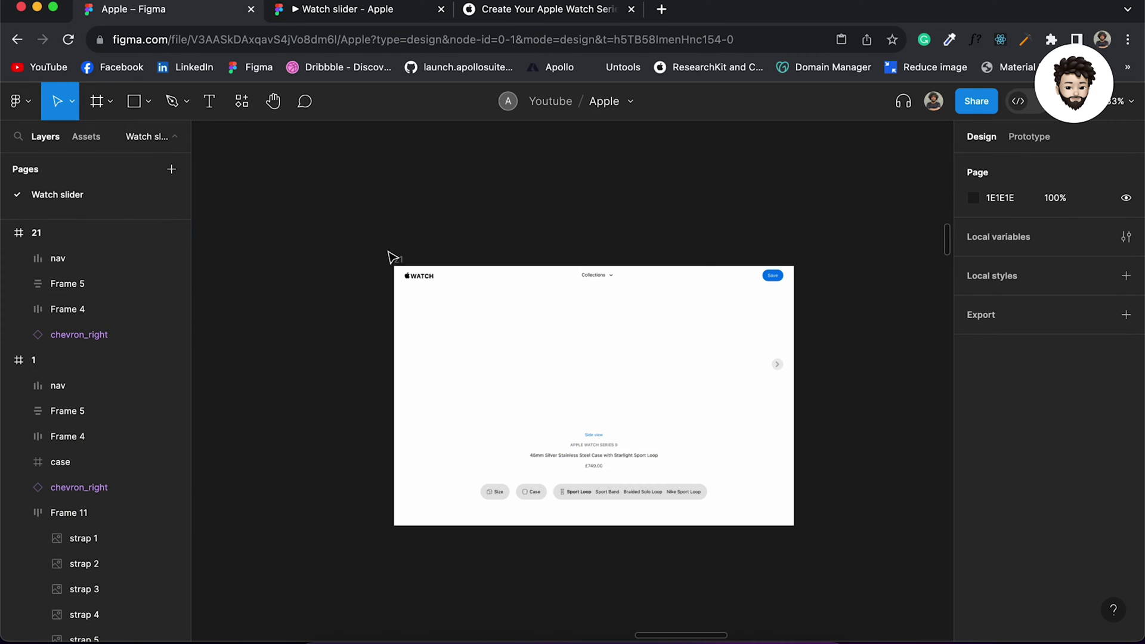
Remove the on-click navigation to screen 2 from the right chevron on the duplicated screen
{"action": "left_click", "coordinate": [1028, 138]}
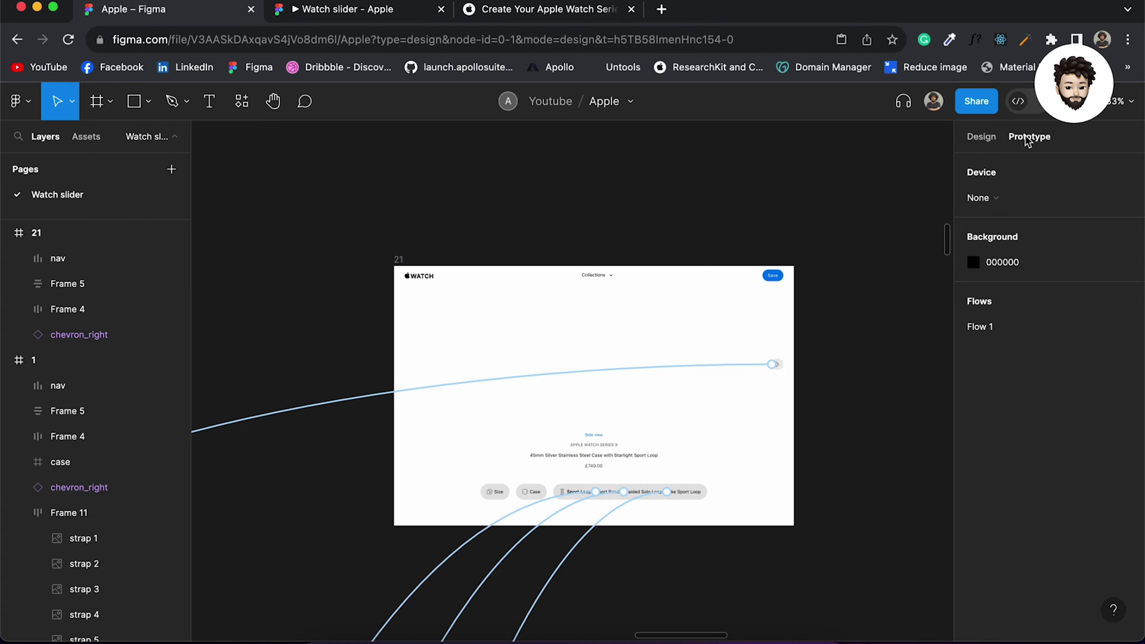
{"action": "left_click", "coordinate": [656, 368]}
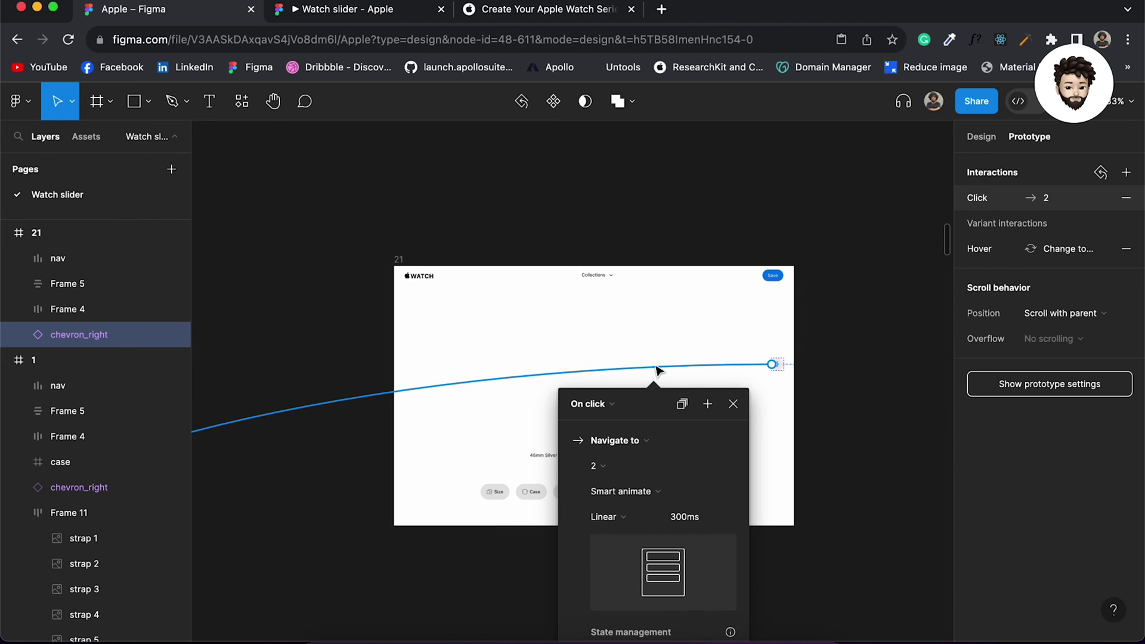
{"action": "key", "text": "BackSpace"}
{"action": "scroll", "coordinate": [606, 499], "scroll_direction": "up", "scroll_amount": 5}
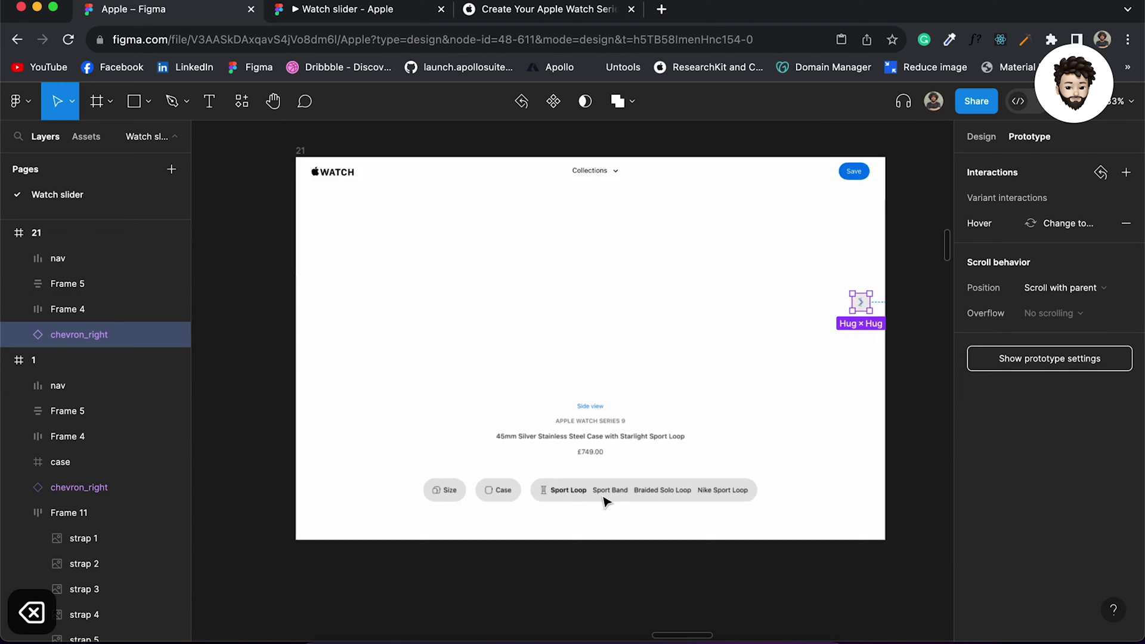
Remove the prototype links from the Braided Solo Loop, Sport Band and Nike Sport Loop options on screen 21
{"action": "left_click", "coordinate": [561, 487]}
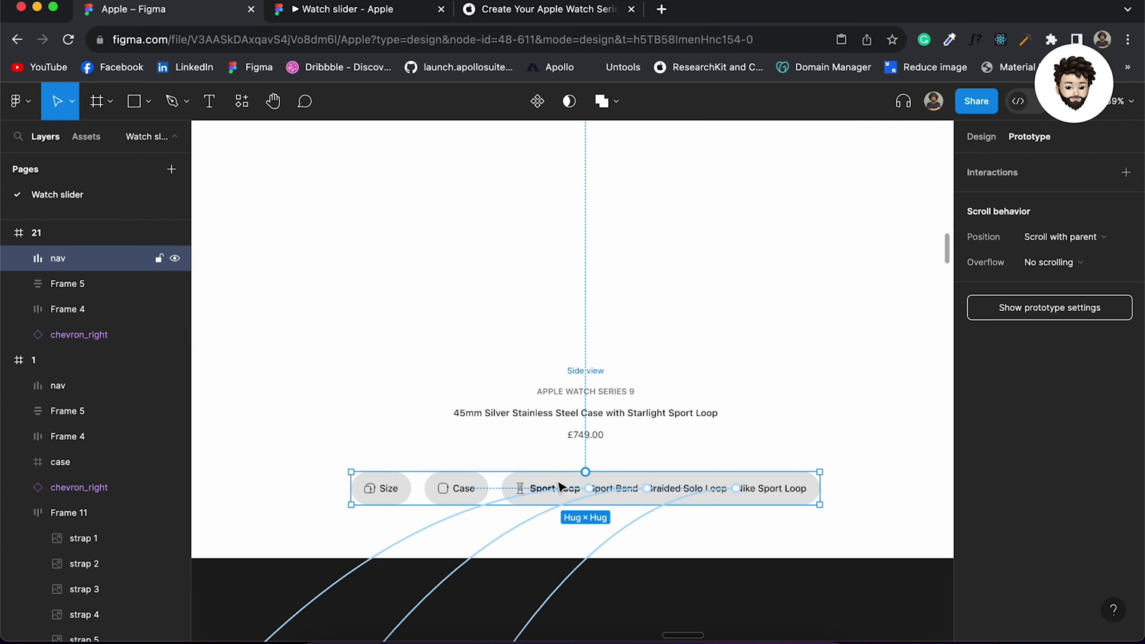
{"action": "left_click", "coordinate": [495, 545]}
{"action": "key", "text": "BackSpace"}
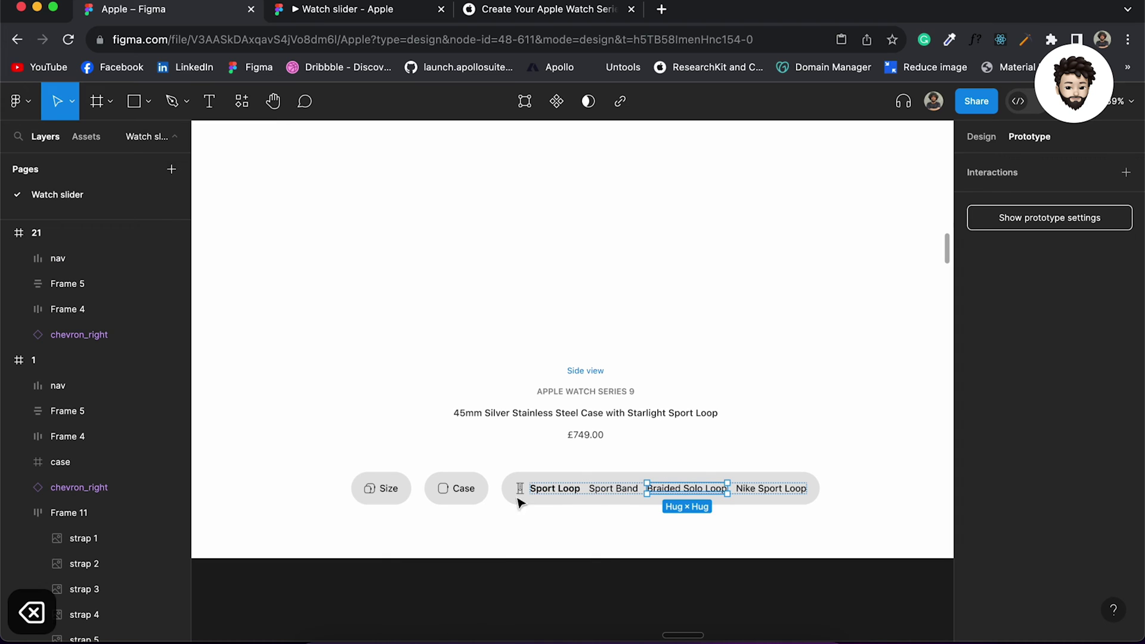
{"action": "left_click", "coordinate": [560, 488]}
{"action": "left_click", "coordinate": [567, 475]}
{"action": "left_click", "coordinate": [565, 479]}
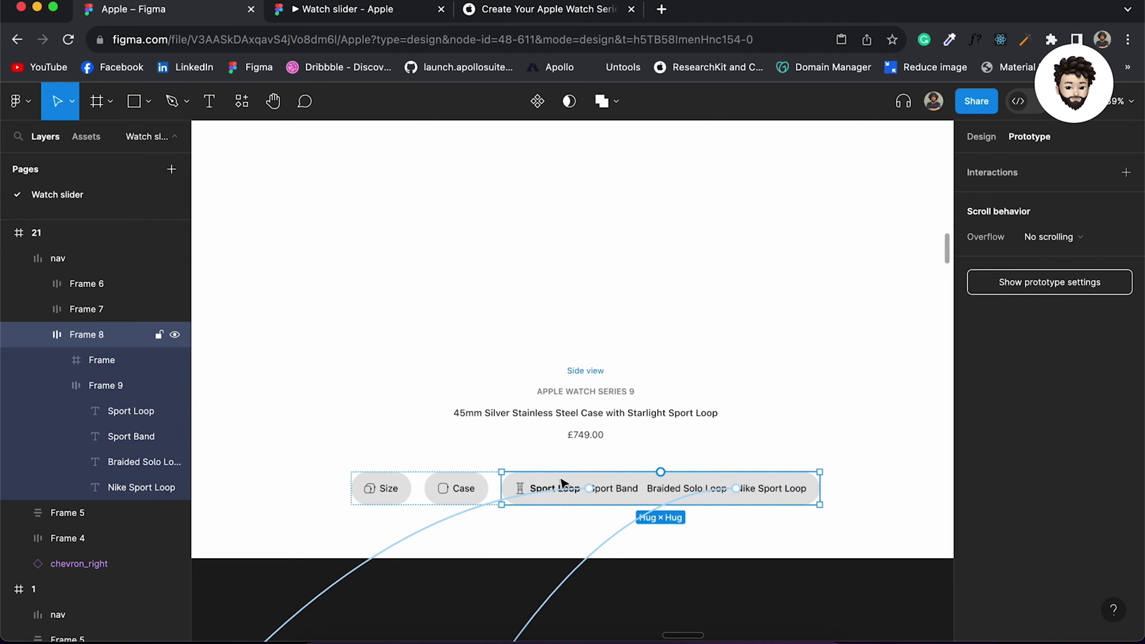
{"action": "left_click", "coordinate": [458, 522]}
{"action": "key", "text": "BackSpace"}
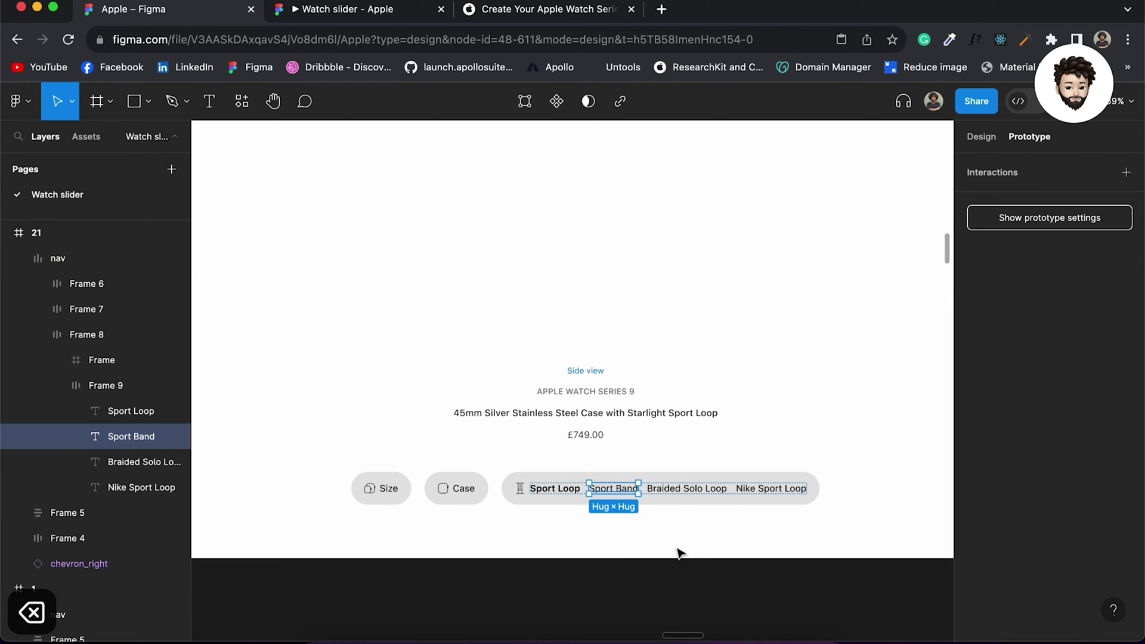
{"action": "left_click", "coordinate": [736, 482]}
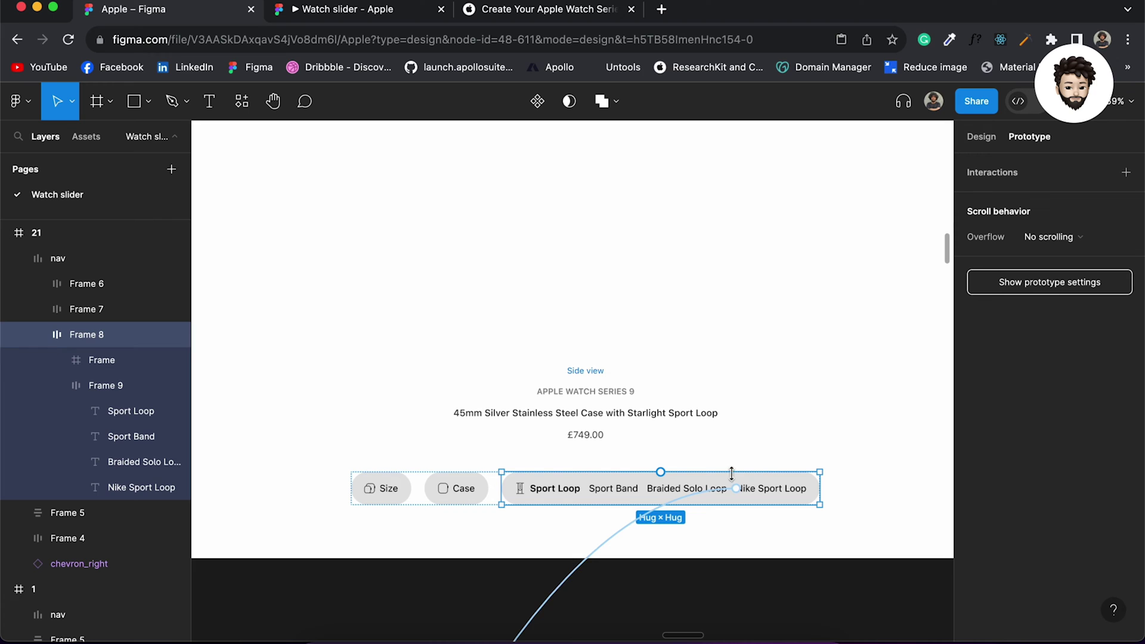
{"action": "left_click", "coordinate": [634, 530]}
{"action": "key", "text": "BackSpace"}
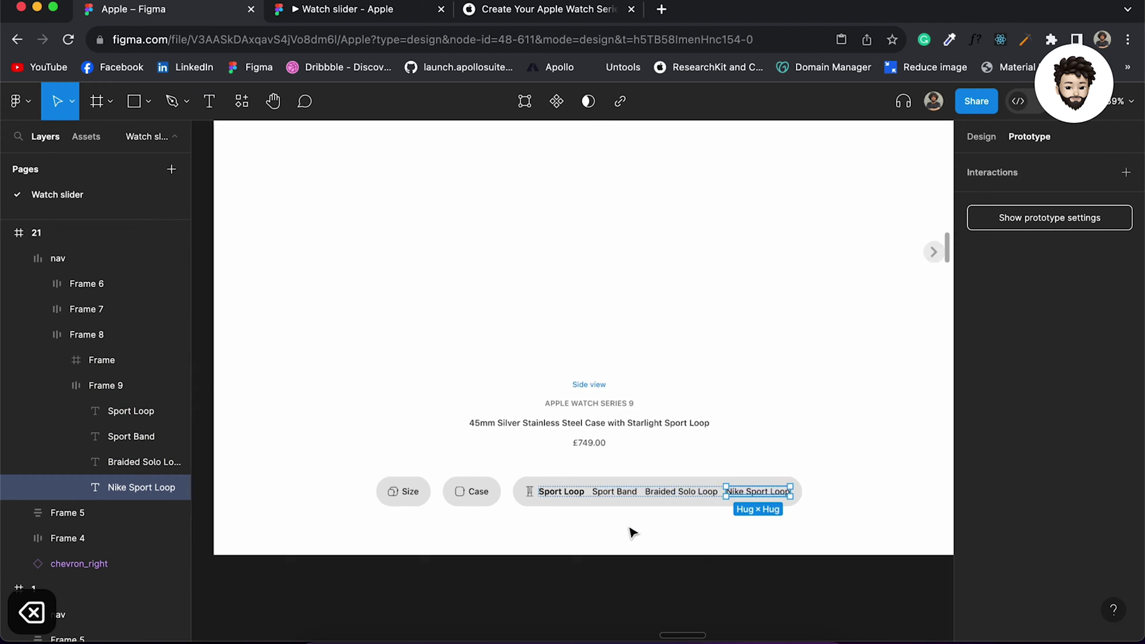
Copy the left chevron from screen 2 into screen 21 and remove the copy's on-click navigation to screen 1
{"action": "scroll", "coordinate": [632, 532], "scroll_direction": "down", "scroll_amount": 5}
{"action": "scroll", "coordinate": [706, 442], "scroll_direction": "left", "scroll_amount": 3}
{"action": "scroll", "coordinate": [706, 442], "scroll_direction": "down", "scroll_amount": 2}
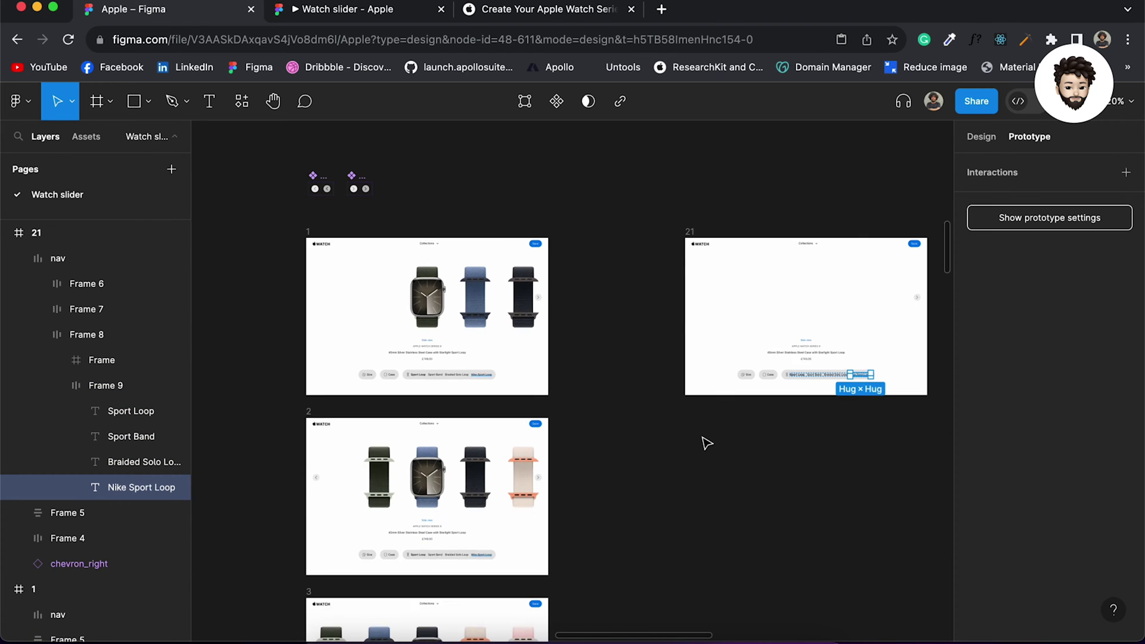
{"action": "left_click", "coordinate": [317, 476]}
{"action": "key", "text": "super+c"}
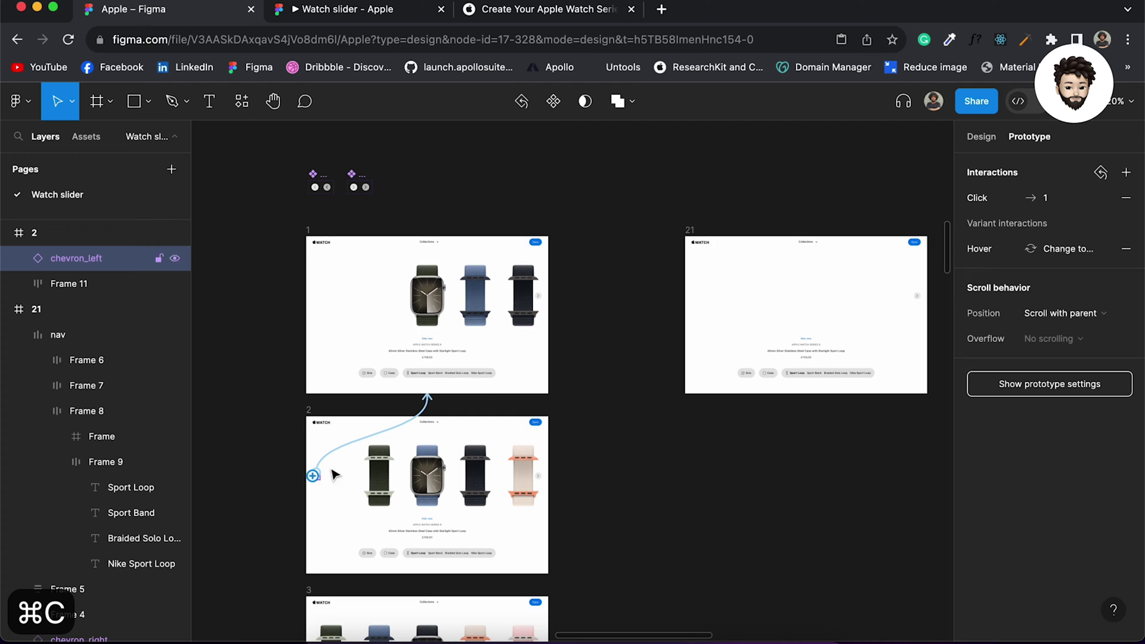
{"action": "left_click", "coordinate": [693, 231]}
{"action": "key", "text": "super+v"}
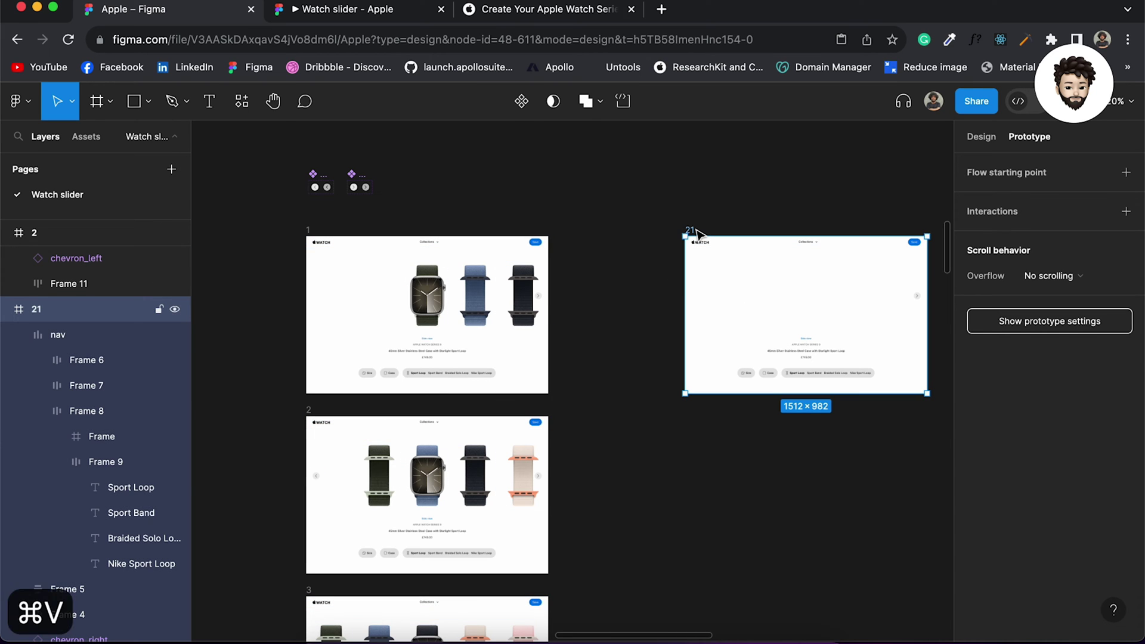
{"action": "left_click", "coordinate": [627, 304]}
{"action": "key", "text": "BackSpace"}
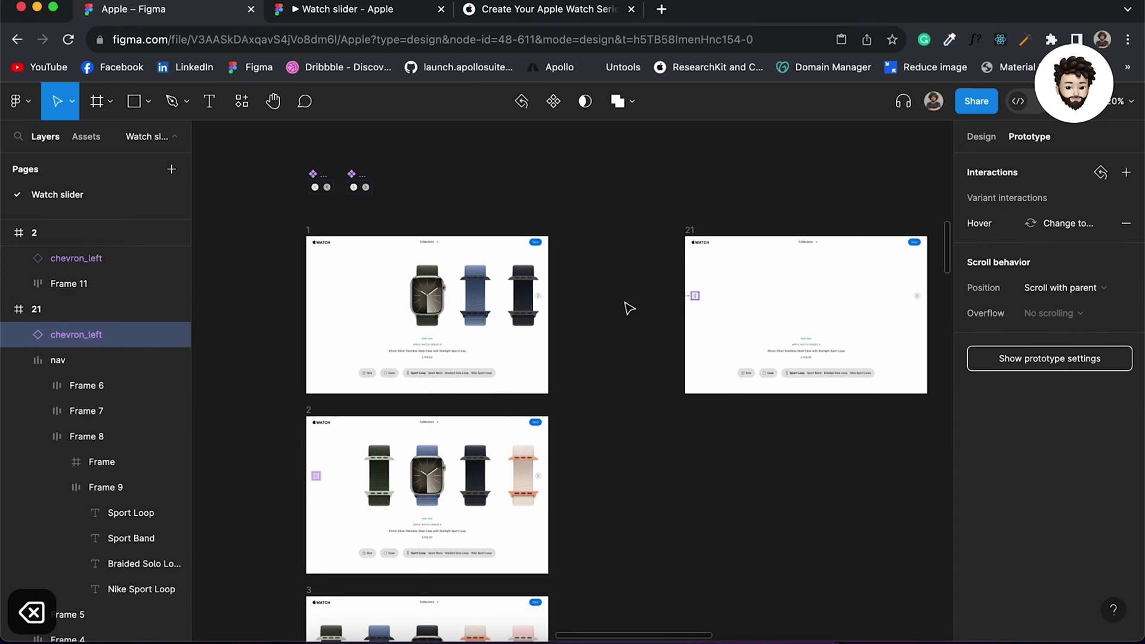
{"action": "scroll", "coordinate": [776, 302], "scroll_direction": "up", "scroll_amount": 5}
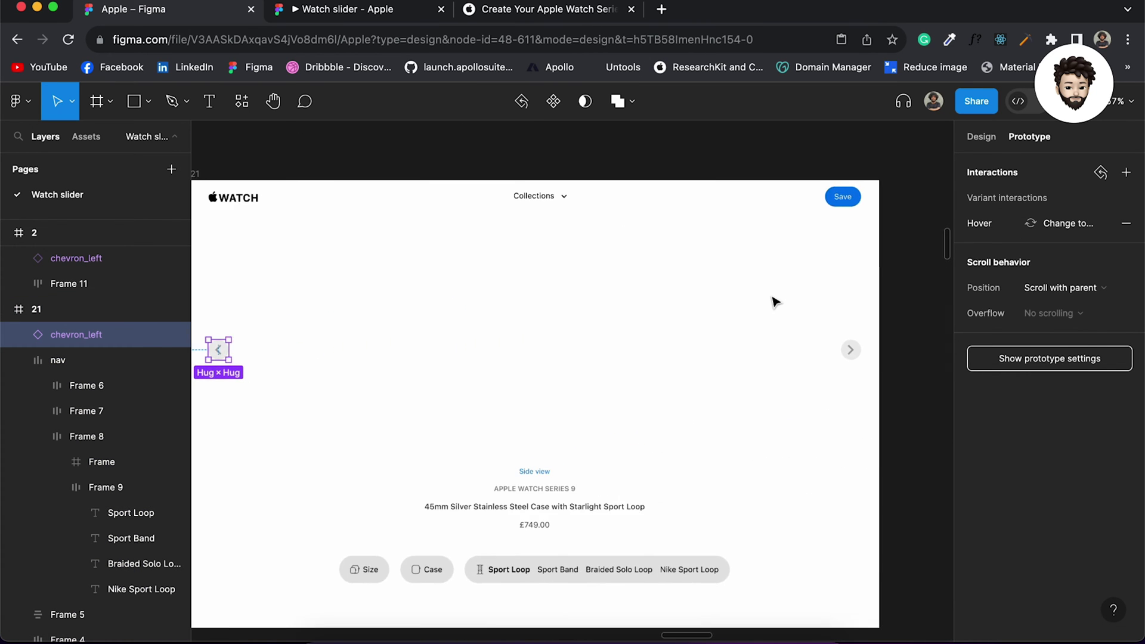
{"action": "scroll", "coordinate": [775, 302], "scroll_direction": "left", "scroll_amount": 1}
{"action": "left_click", "coordinate": [923, 385]}
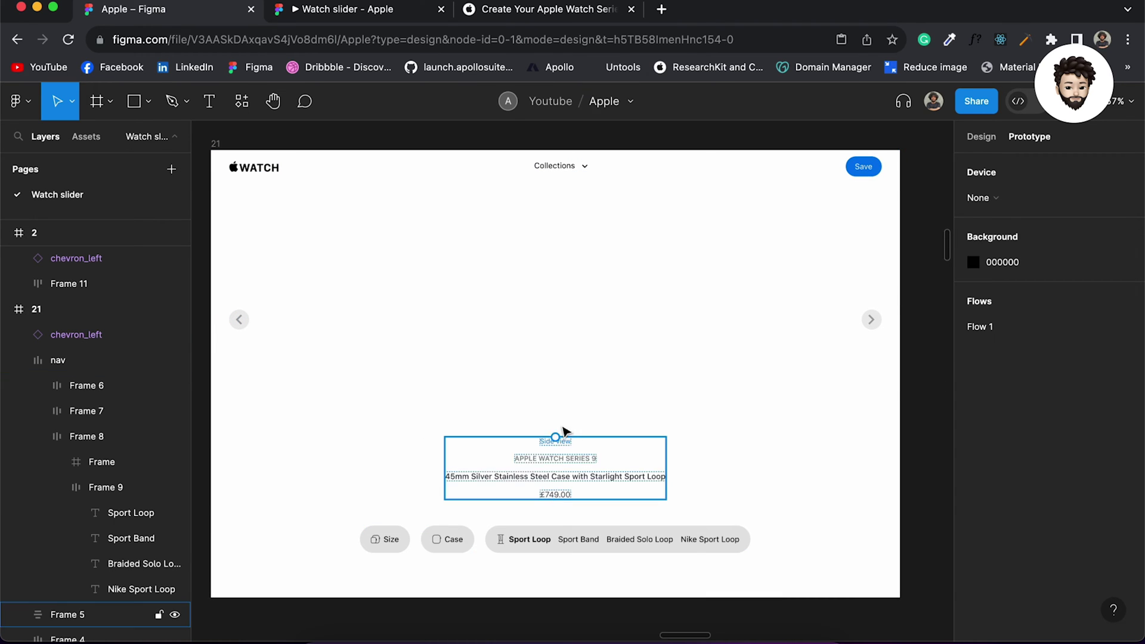
Move the straps row to the empty canvas area directly beside screen 21
{"action": "scroll", "coordinate": [544, 447], "scroll_direction": "up", "scroll_amount": 3}
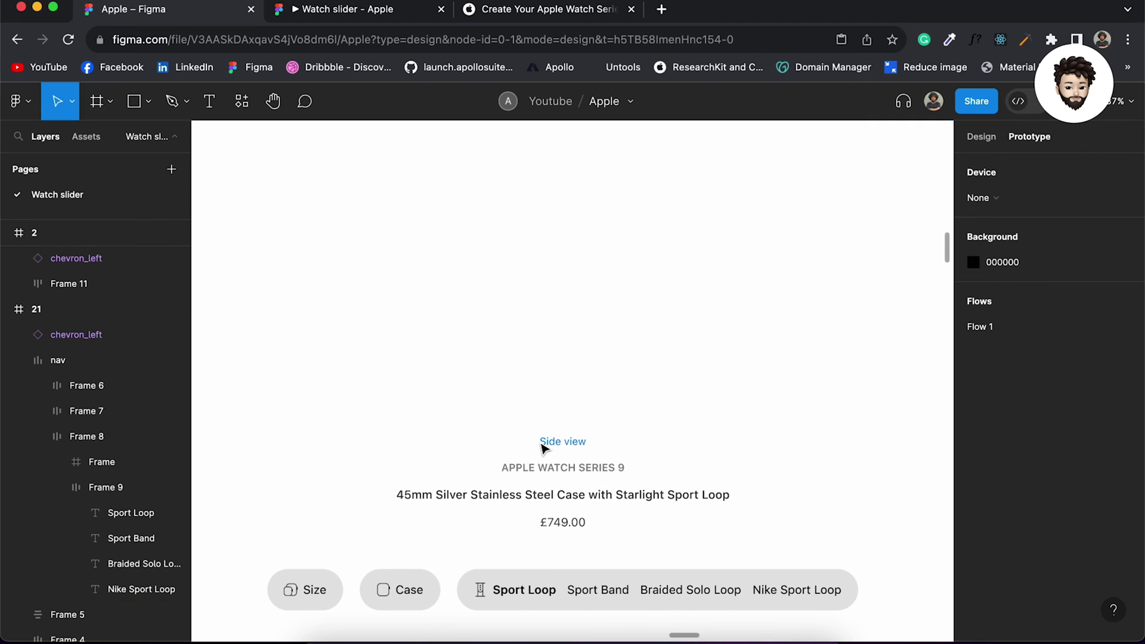
{"action": "scroll", "coordinate": [544, 448], "scroll_direction": "down", "scroll_amount": 3}
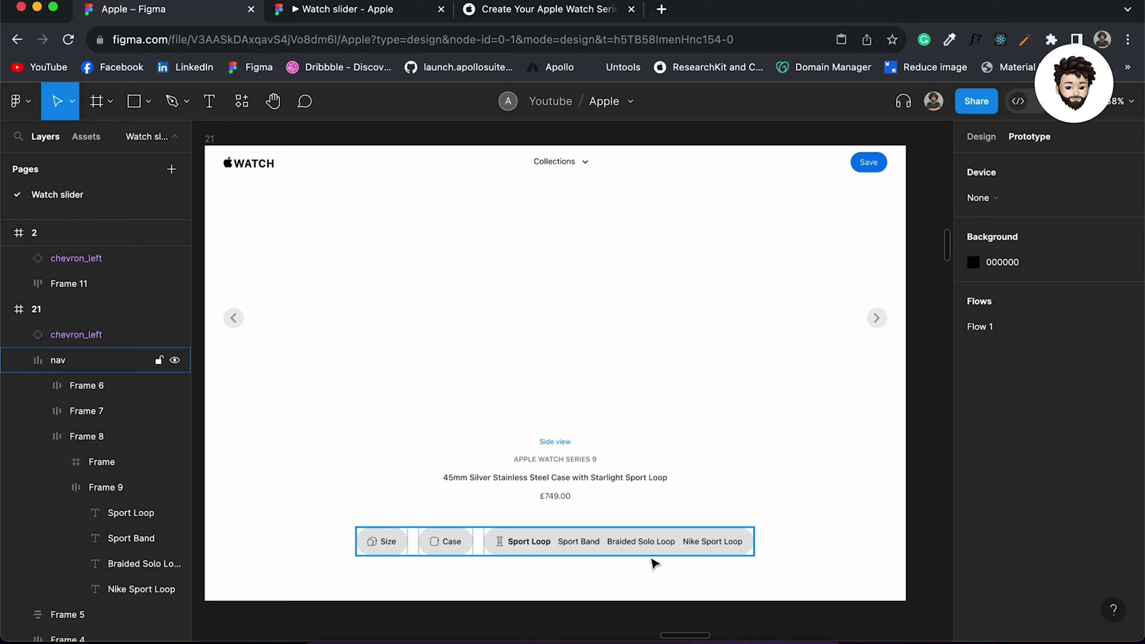
{"action": "scroll", "coordinate": [654, 563], "scroll_direction": "down", "scroll_amount": 10}
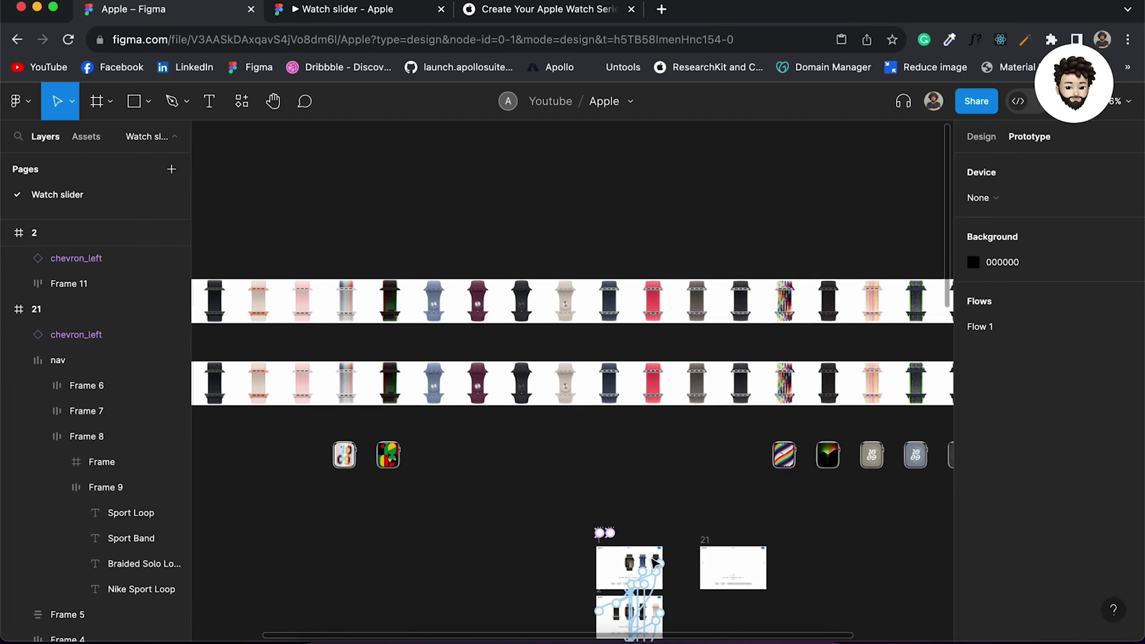
{"action": "scroll", "coordinate": [391, 274], "scroll_direction": "down", "scroll_amount": 5}
{"action": "left_click_drag", "start_coordinate": [277, 267], "coordinate": [563, 274]}
{"action": "scroll", "coordinate": [558, 420], "scroll_direction": "up", "scroll_amount": 5}
{"action": "scroll", "coordinate": [552, 428], "scroll_direction": "up", "scroll_amount": 1}
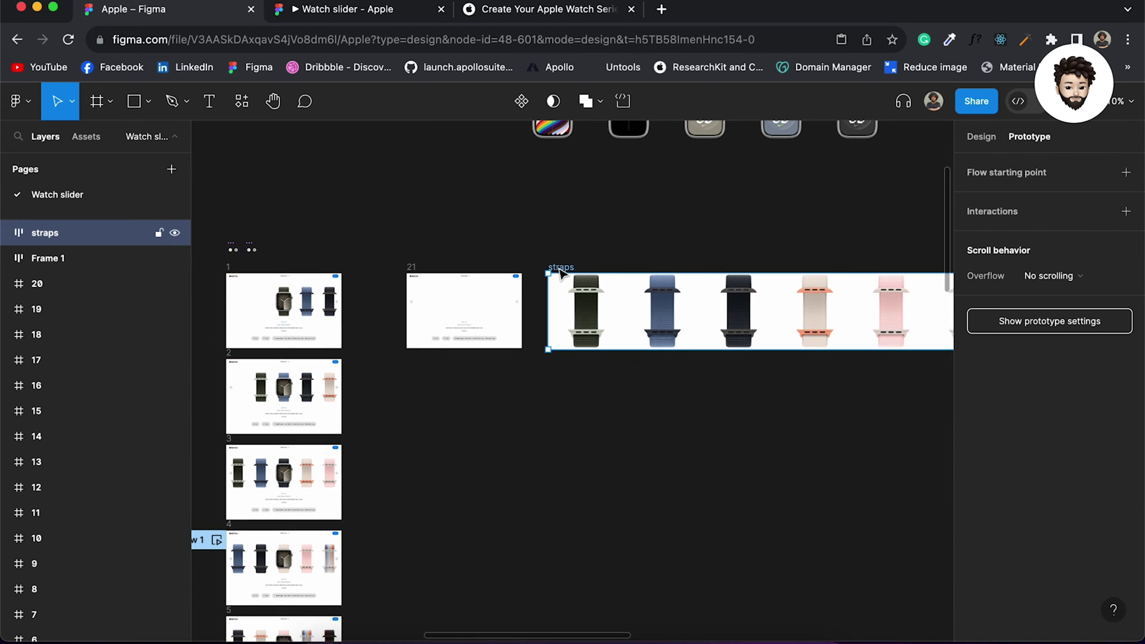
Resize all strap images in the straps row proportionally to 400 × 400
{"action": "scroll", "coordinate": [561, 272], "scroll_direction": "up", "scroll_amount": 5}
{"action": "scroll", "coordinate": [561, 272], "scroll_direction": "down", "scroll_amount": 3}
{"action": "key", "text": "Return"}
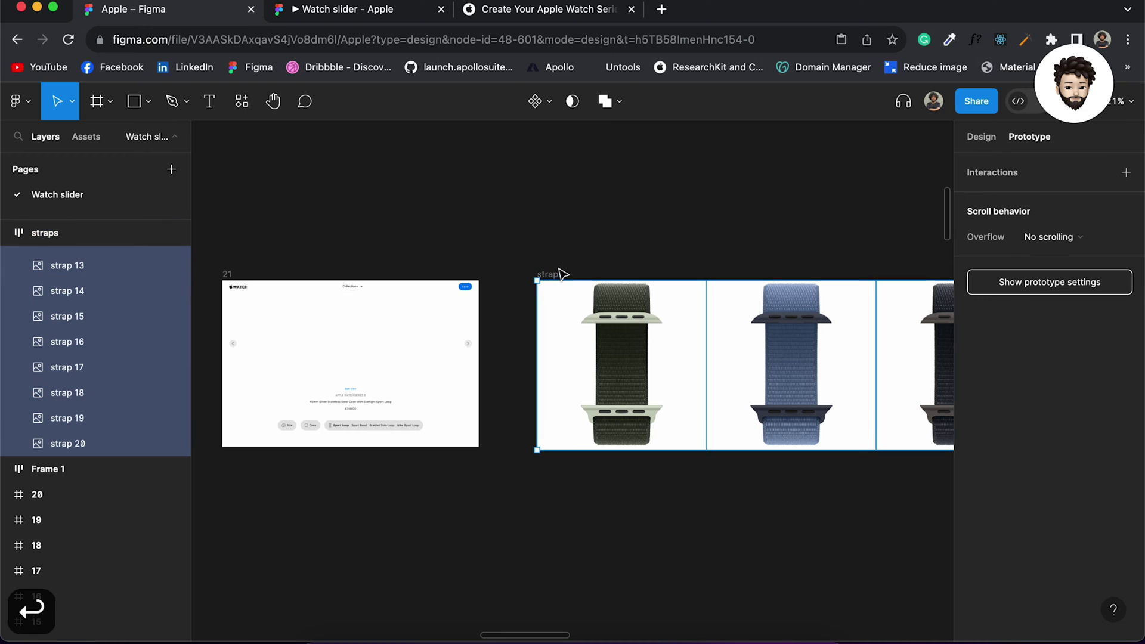
{"action": "left_click", "coordinate": [994, 135]}
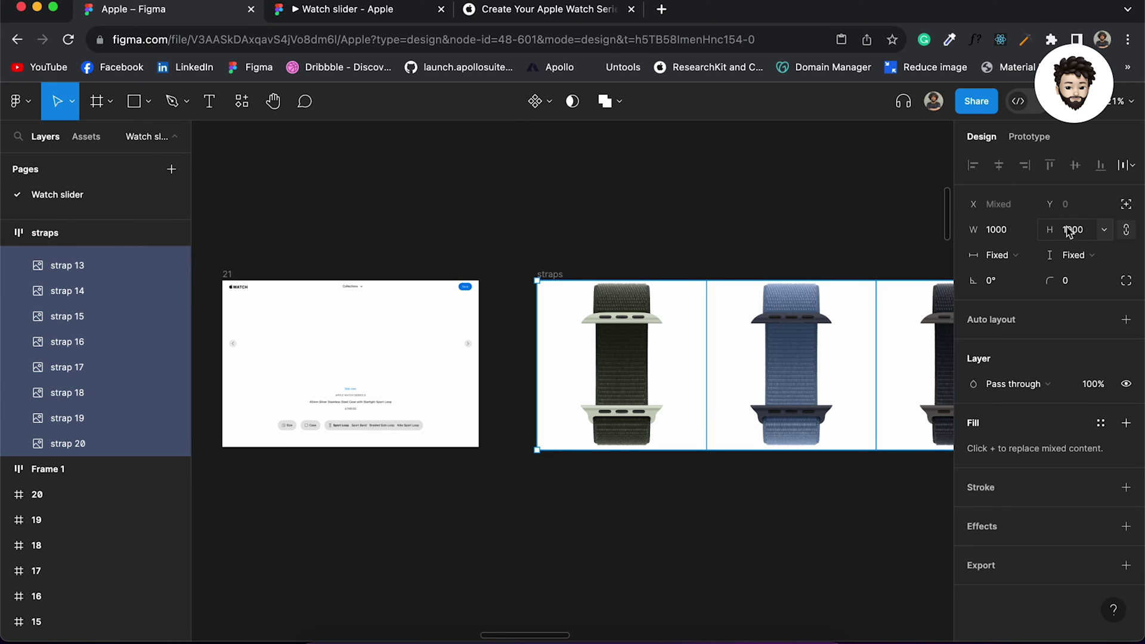
{"action": "type", "text": "400"}
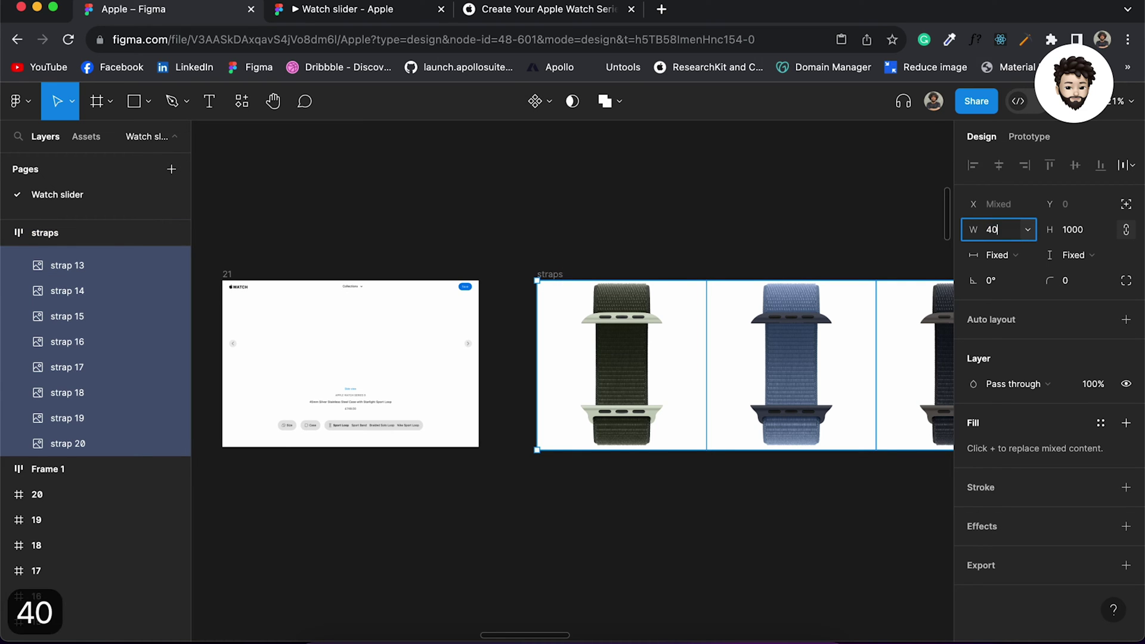
{"action": "key", "text": "Return"}
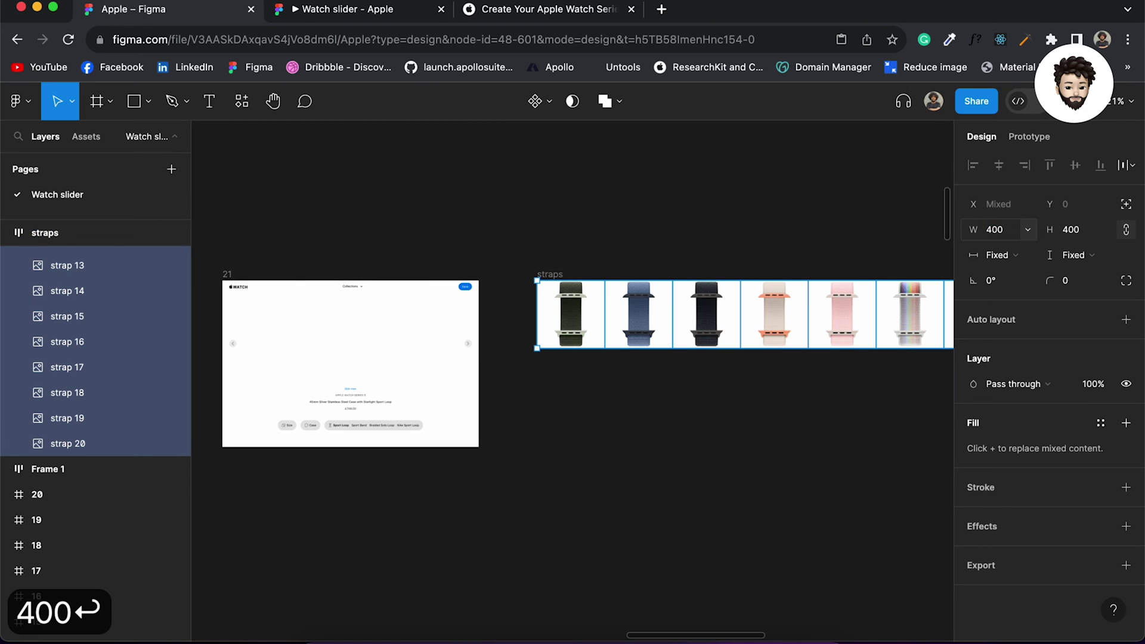
Set the width of all strap images to 300 with proportions unlocked, keeping their height at 400
{"action": "left_click_drag", "start_coordinate": [540, 285], "coordinate": [242, 307]}
{"action": "key", "text": "ctrl+z"}
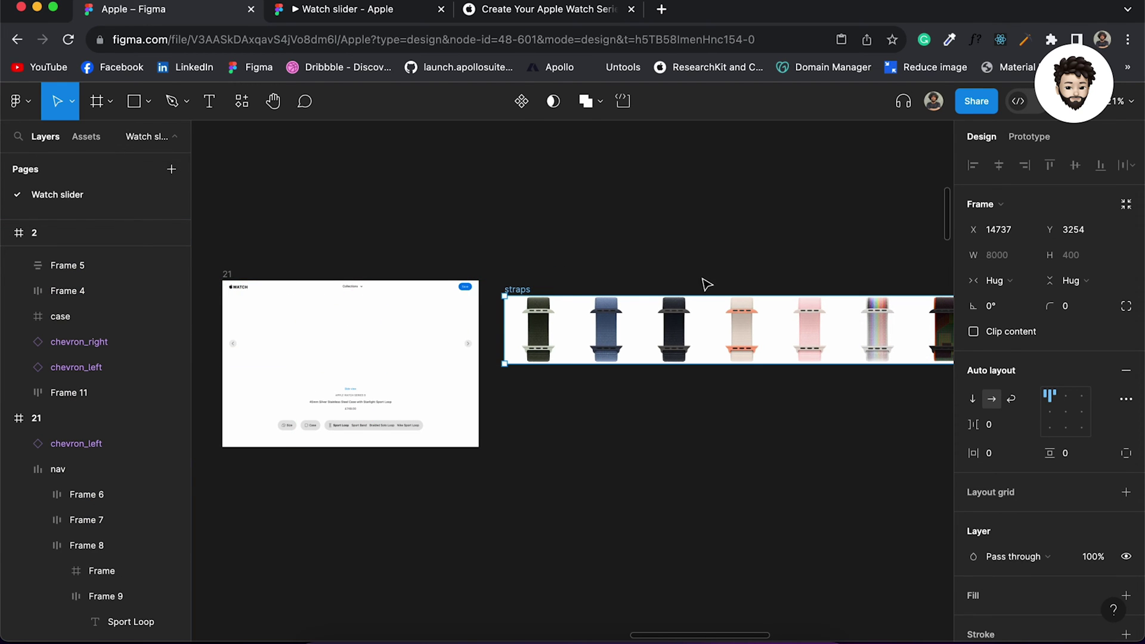
{"action": "key", "text": "Return"}
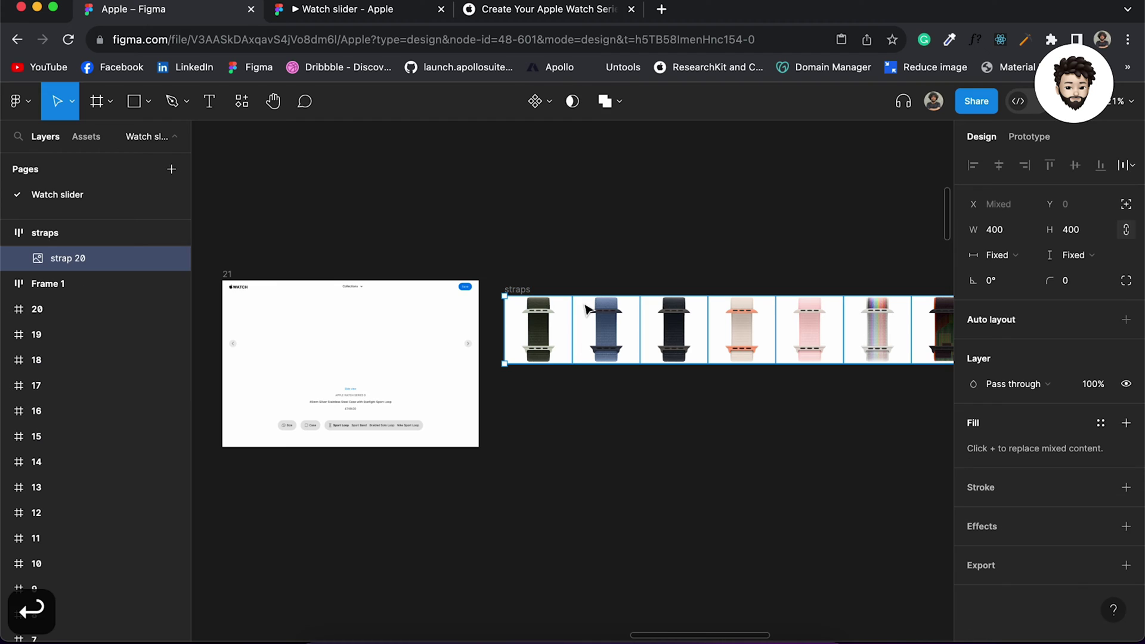
{"action": "left_click", "coordinate": [1004, 236]}
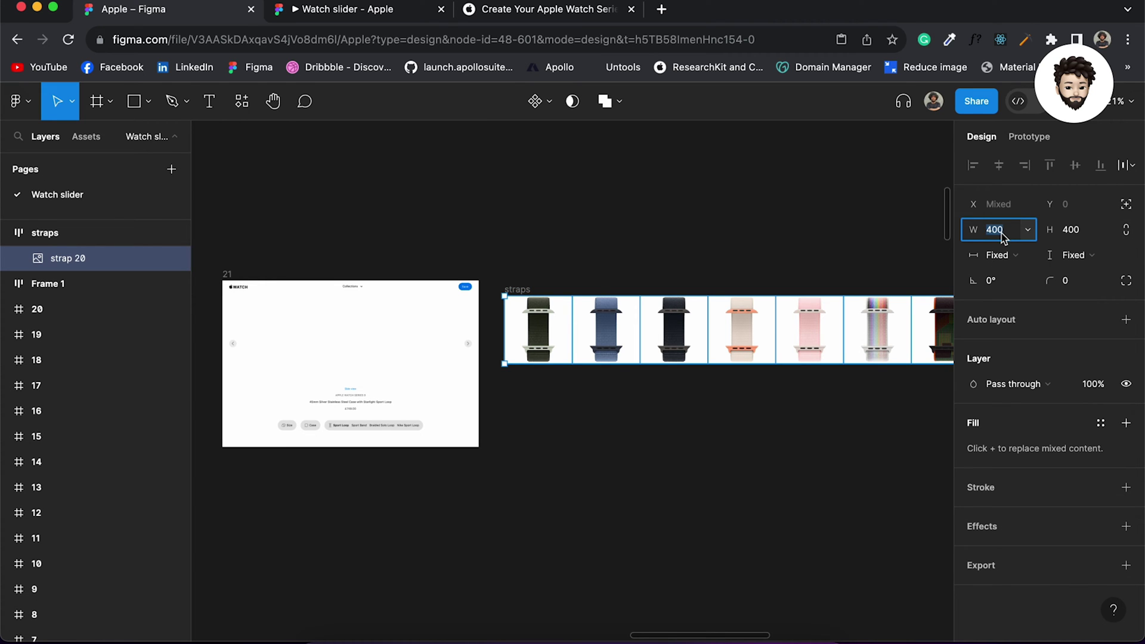
{"action": "type", "text": "300"}
{"action": "key", "text": "Return"}
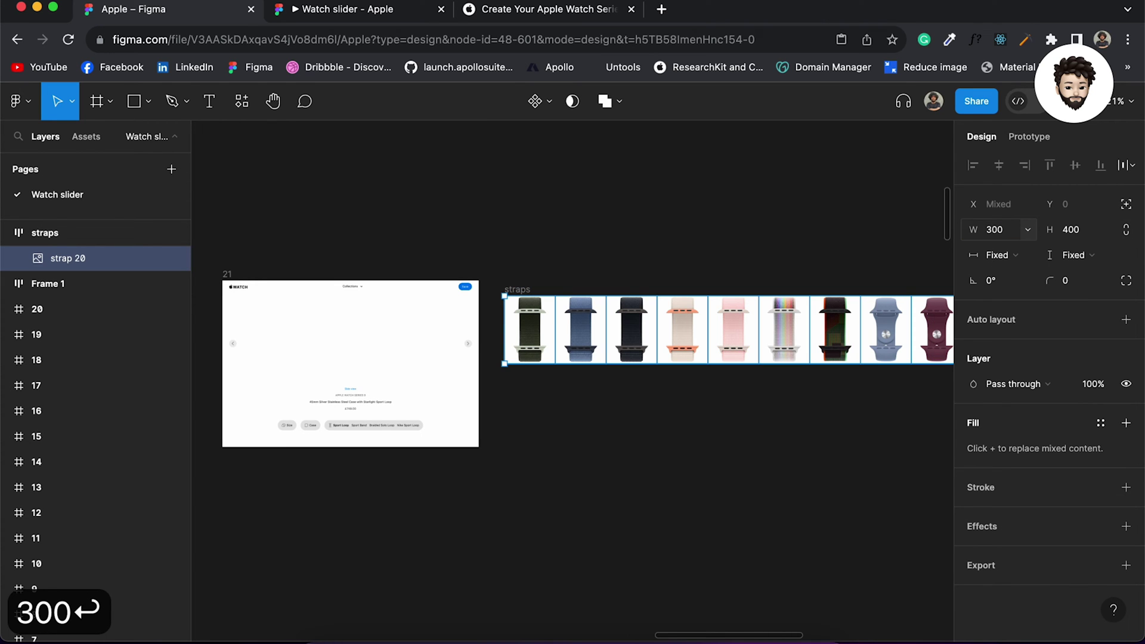
Place the straps row inside screen 21, above the product description
{"action": "scroll", "coordinate": [494, 273], "scroll_direction": "up", "scroll_amount": 3}
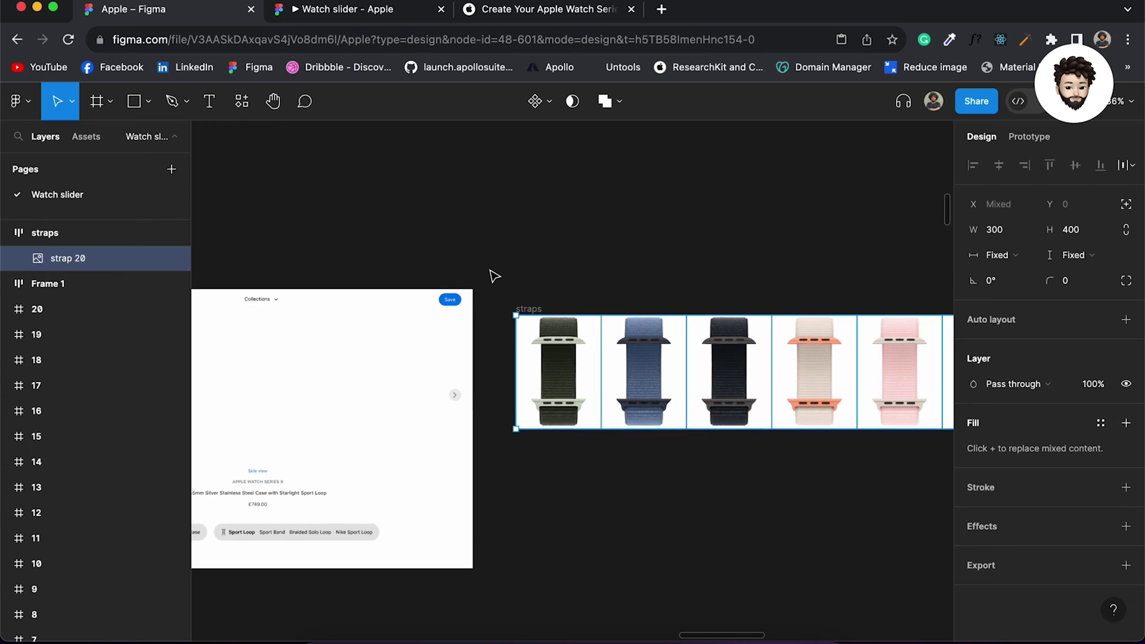
{"action": "scroll", "coordinate": [496, 274], "scroll_direction": "down", "scroll_amount": 2}
{"action": "left_click", "coordinate": [540, 275]}
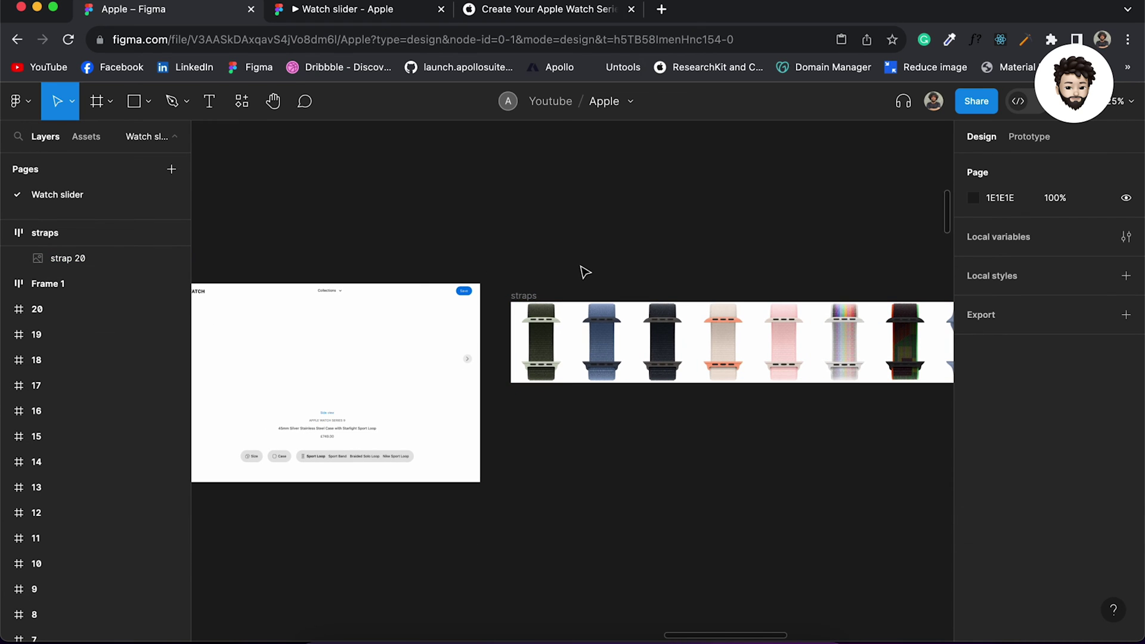
{"action": "scroll", "coordinate": [585, 273], "scroll_direction": "down", "scroll_amount": 3}
{"action": "left_click", "coordinate": [552, 283]}
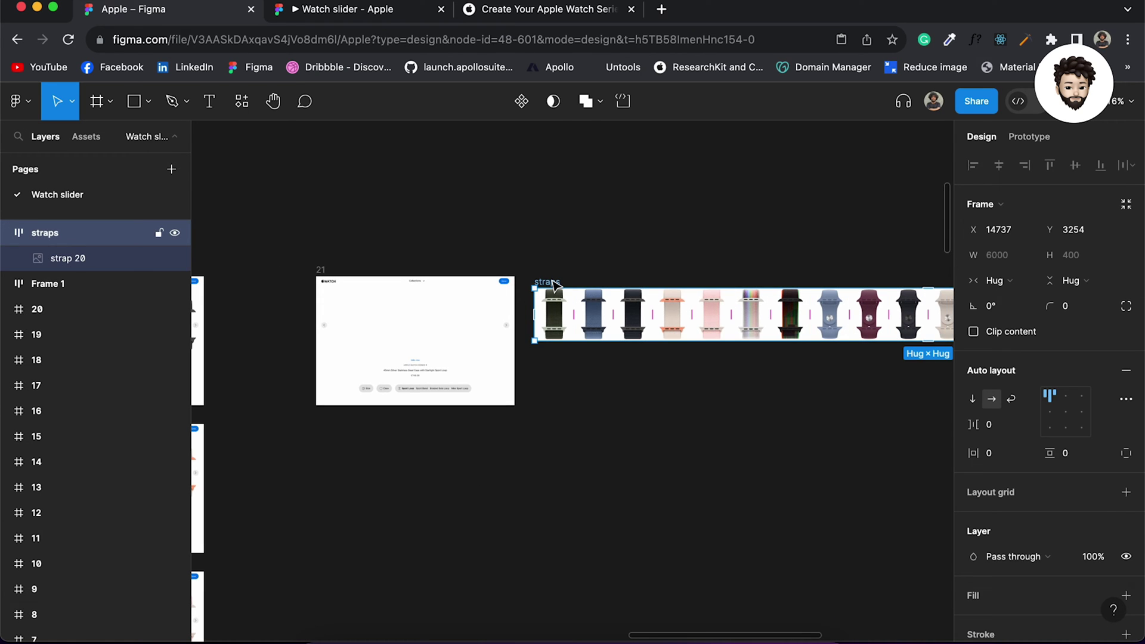
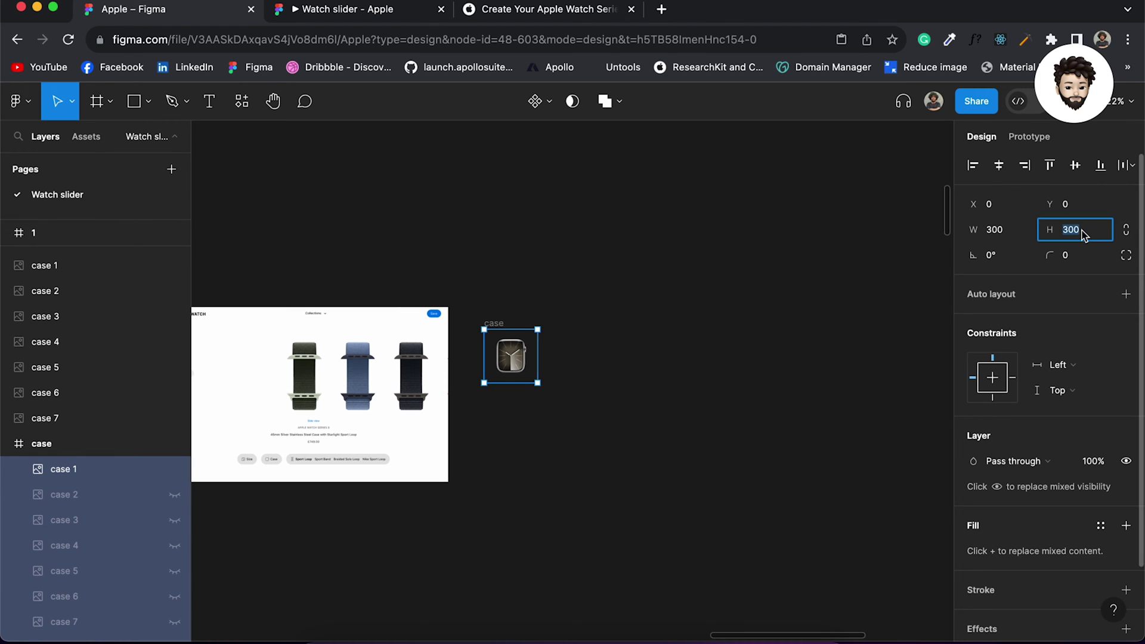
Set the height of the case images to 400 and move the case frame into screen 21 at about X 220, Y 190
{"action": "type", "text": "40"}
{"action": "key", "text": "Return"}
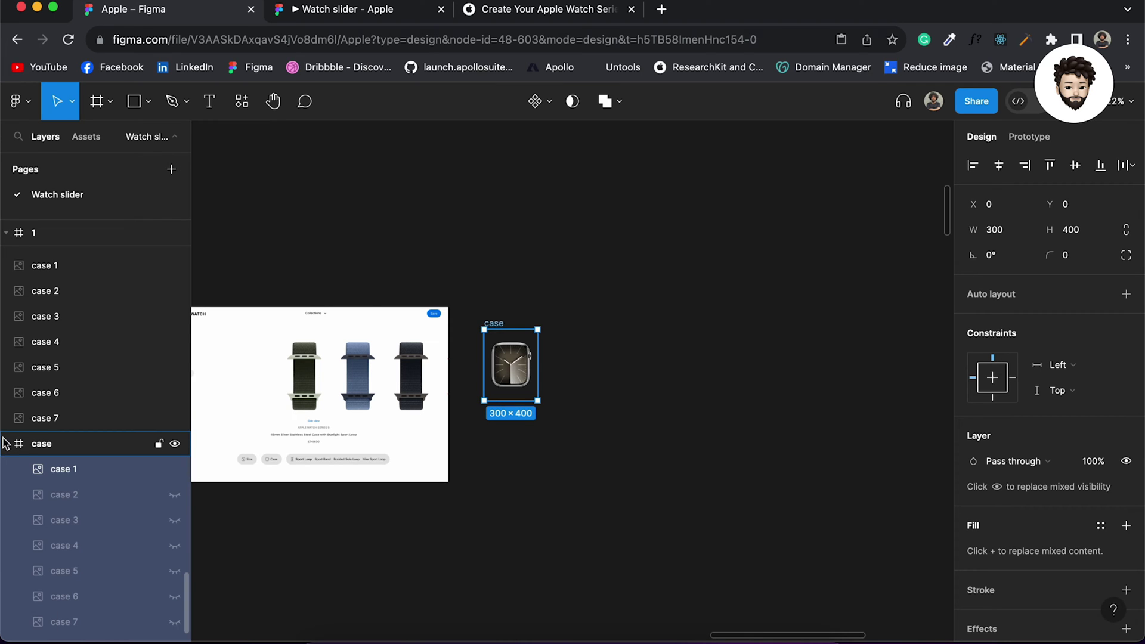
{"action": "left_click", "coordinate": [37, 444]}
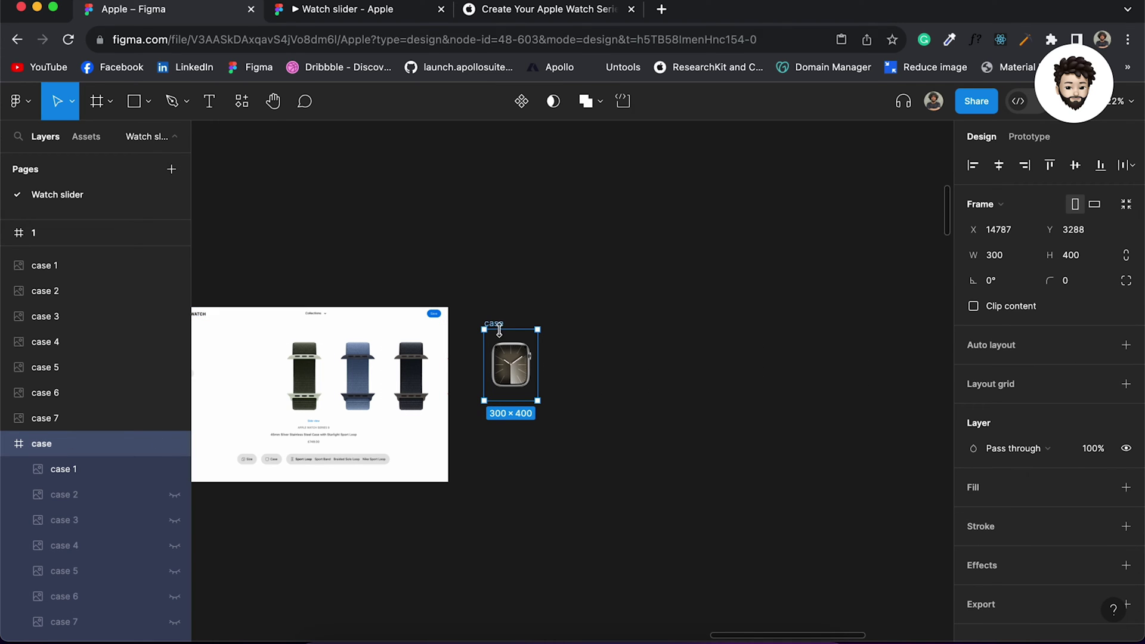
{"action": "left_click_drag", "start_coordinate": [490, 327], "coordinate": [250, 337]}
{"action": "scroll", "coordinate": [250, 337], "scroll_direction": "up", "scroll_amount": 3}
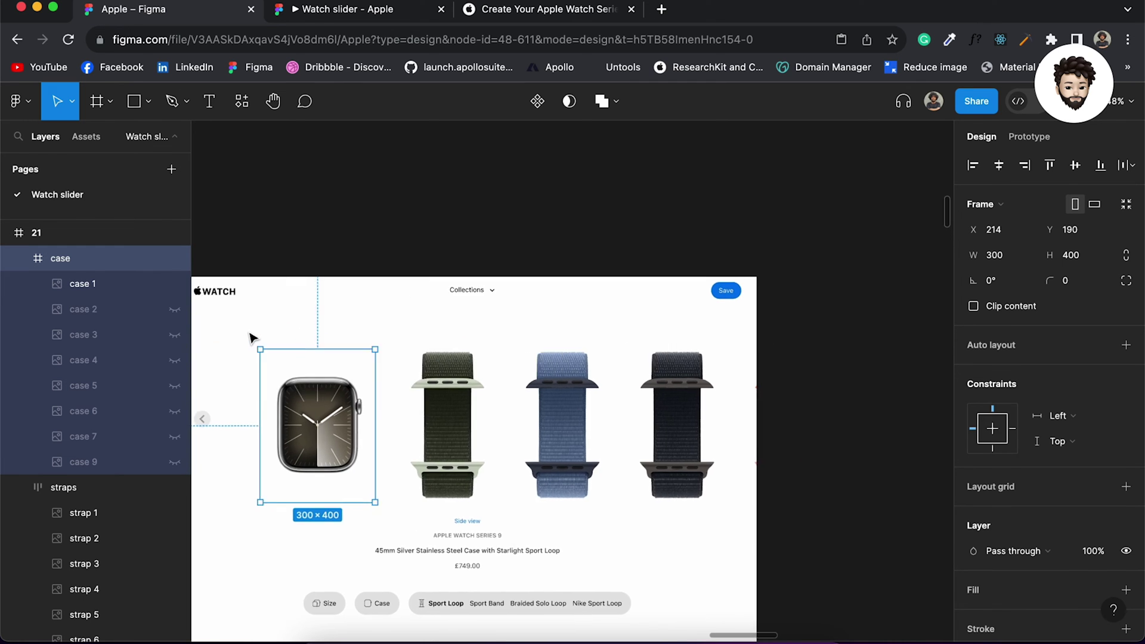
{"action": "mouse_move", "coordinate": [401, 410]}
{"action": "left_mouse_down"}
{"action": "mouse_move", "coordinate": [401, 400]}
{"action": "mouse_move", "coordinate": [406, 422]}
{"action": "left_mouse_up"}
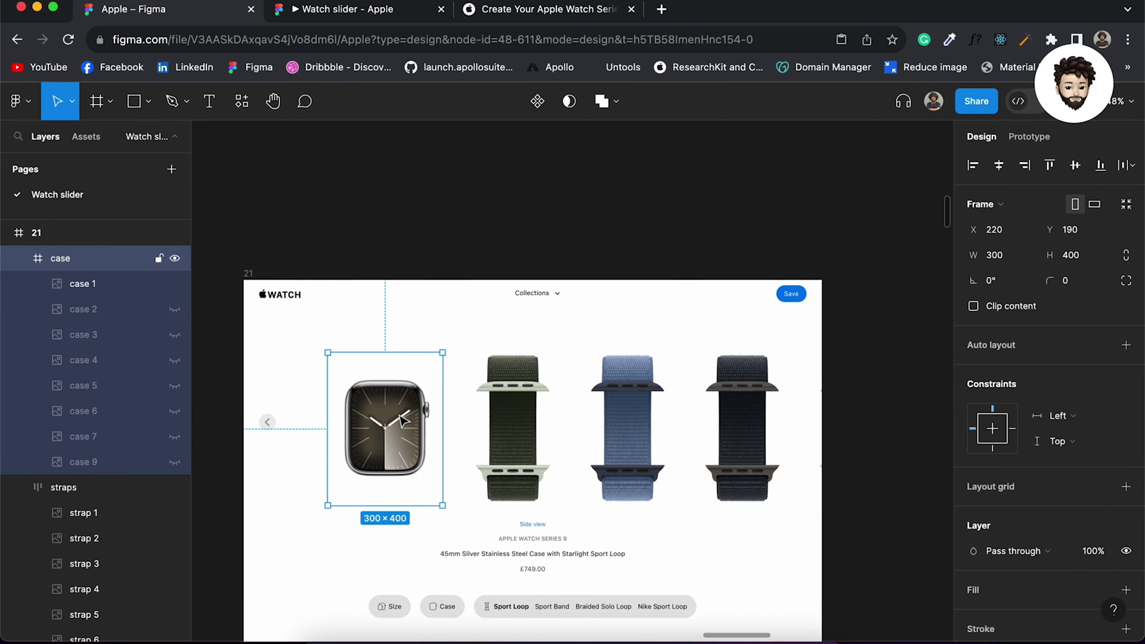
Centre the case frame horizontally on screen 21 and lock it
{"action": "left_click", "coordinate": [1000, 169]}
{"action": "left_click", "coordinate": [656, 397]}
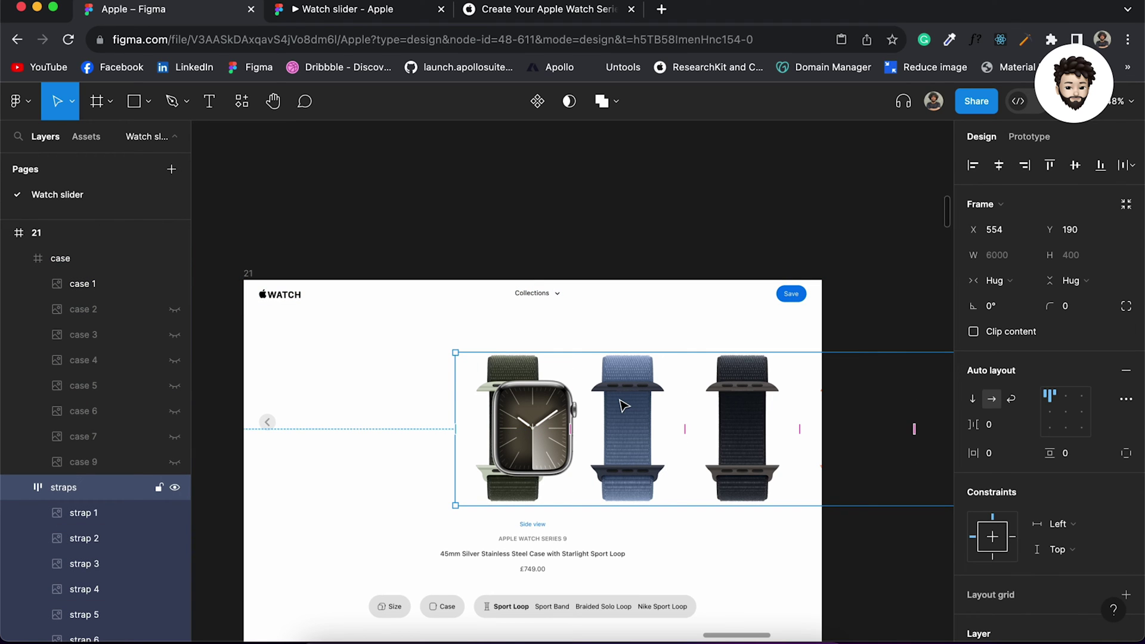
{"action": "left_click", "coordinate": [528, 434]}
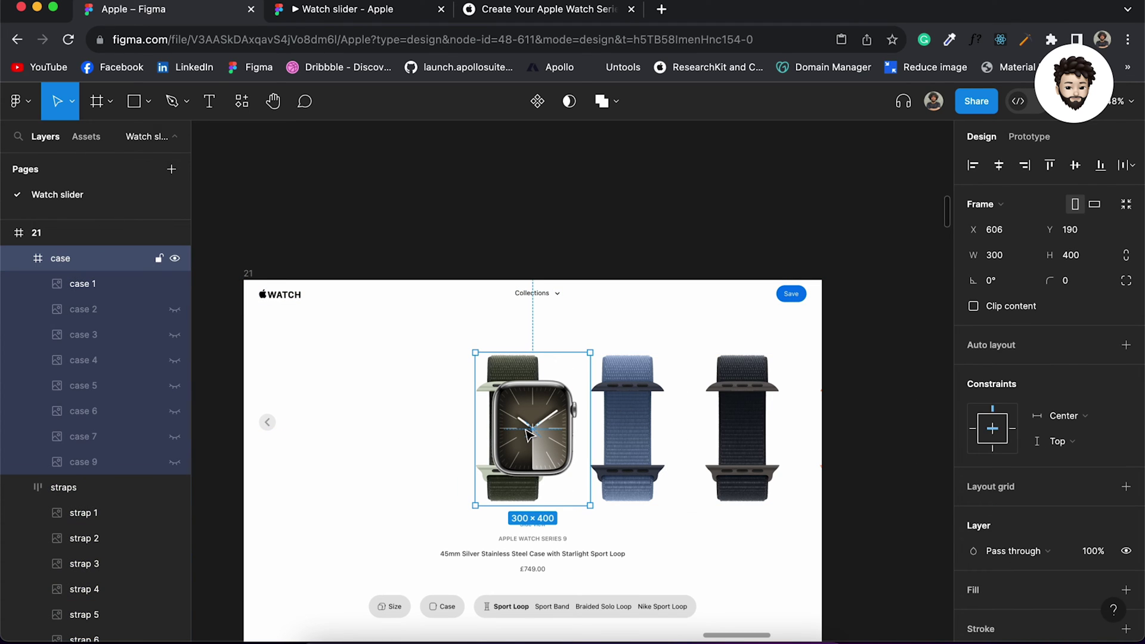
{"action": "key", "text": "super+shift+l"}
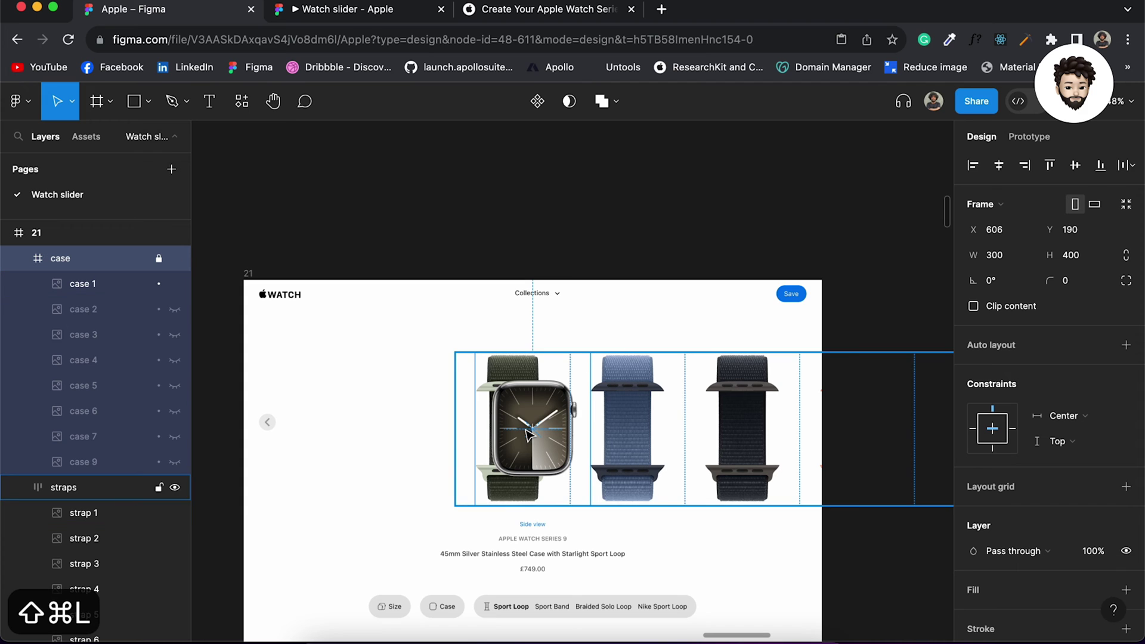
Shift the straps row in screen 21 to X 606, Y 190 so the first green strap lines up behind the watch case
{"action": "scroll", "coordinate": [554, 425], "scroll_direction": "up", "scroll_amount": 5}
{"action": "scroll", "coordinate": [722, 412], "scroll_direction": "down", "scroll_amount": 5}
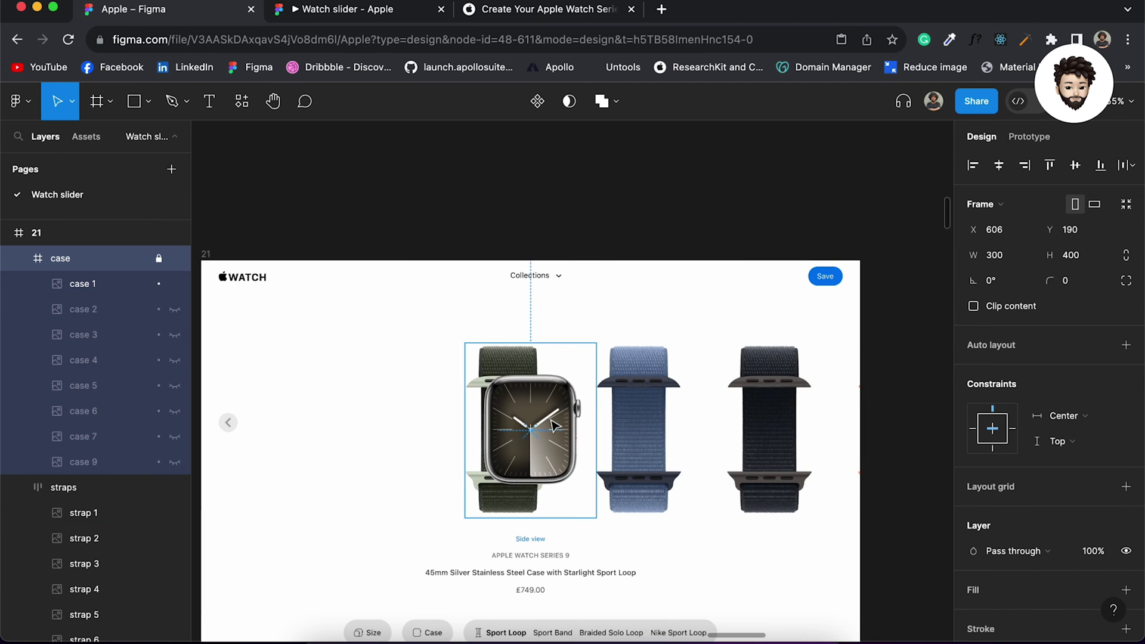
{"action": "left_click", "coordinate": [643, 414]}
{"action": "left_click_drag", "start_coordinate": [646, 414], "coordinate": [671, 410]}
{"action": "left_click", "coordinate": [541, 322]}
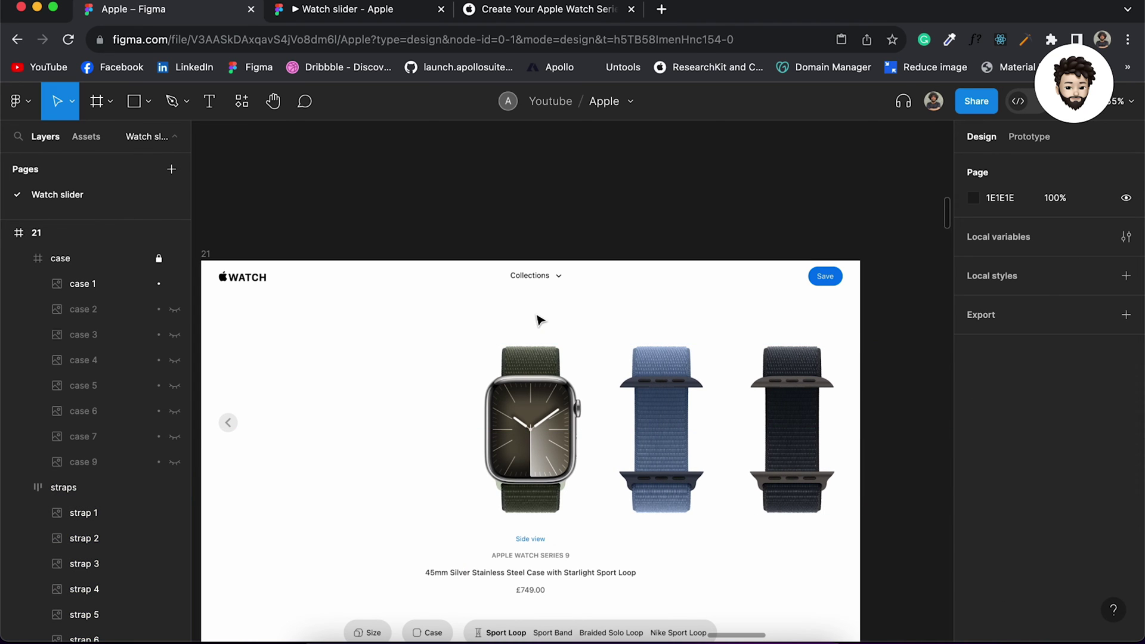
Duplicate screen 21 four times in an evenly spaced column below it, making screens 22 to 25
{"action": "scroll", "coordinate": [555, 325], "scroll_direction": "up", "scroll_amount": 3}
{"action": "scroll", "coordinate": [555, 325], "scroll_direction": "down", "scroll_amount": 6}
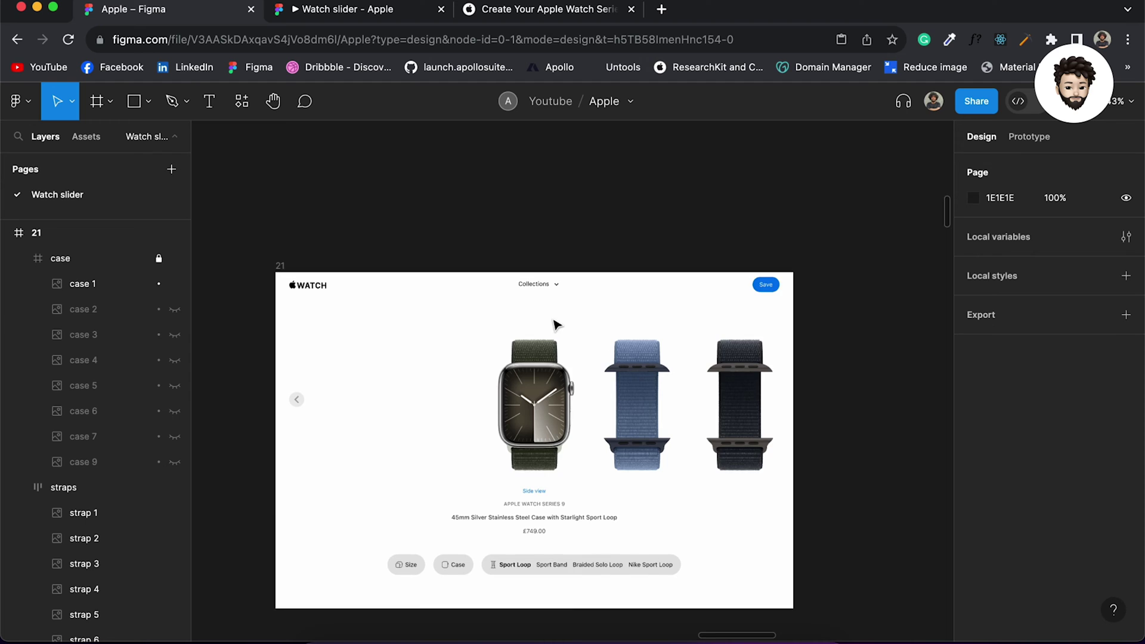
{"action": "scroll", "coordinate": [556, 325], "scroll_direction": "down", "scroll_amount": 1}
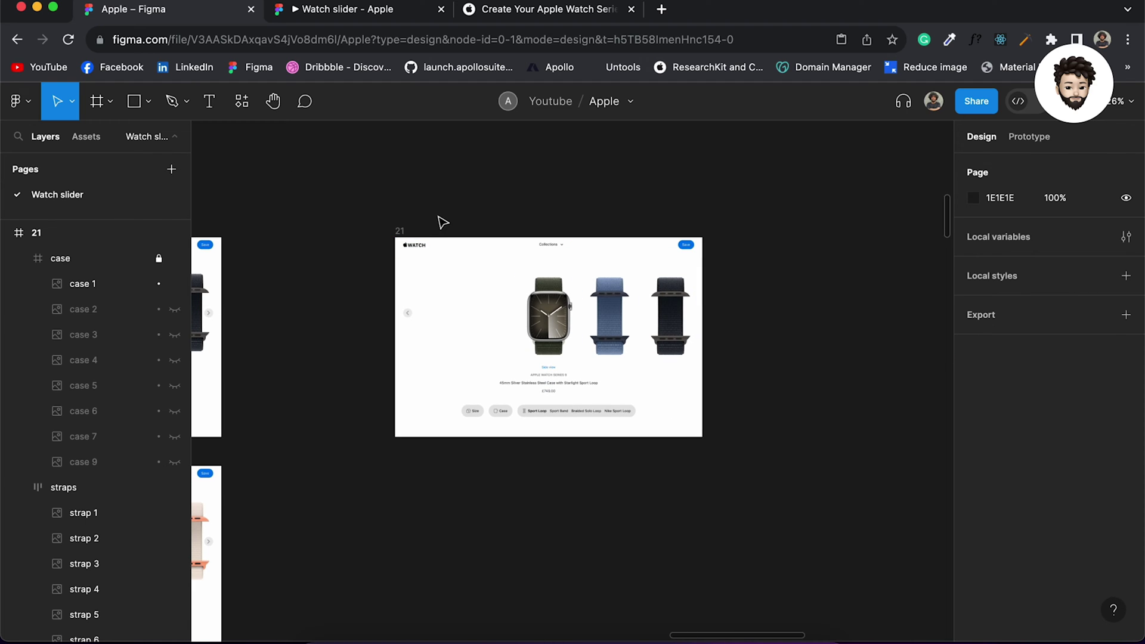
{"action": "left_click", "coordinate": [400, 231]}
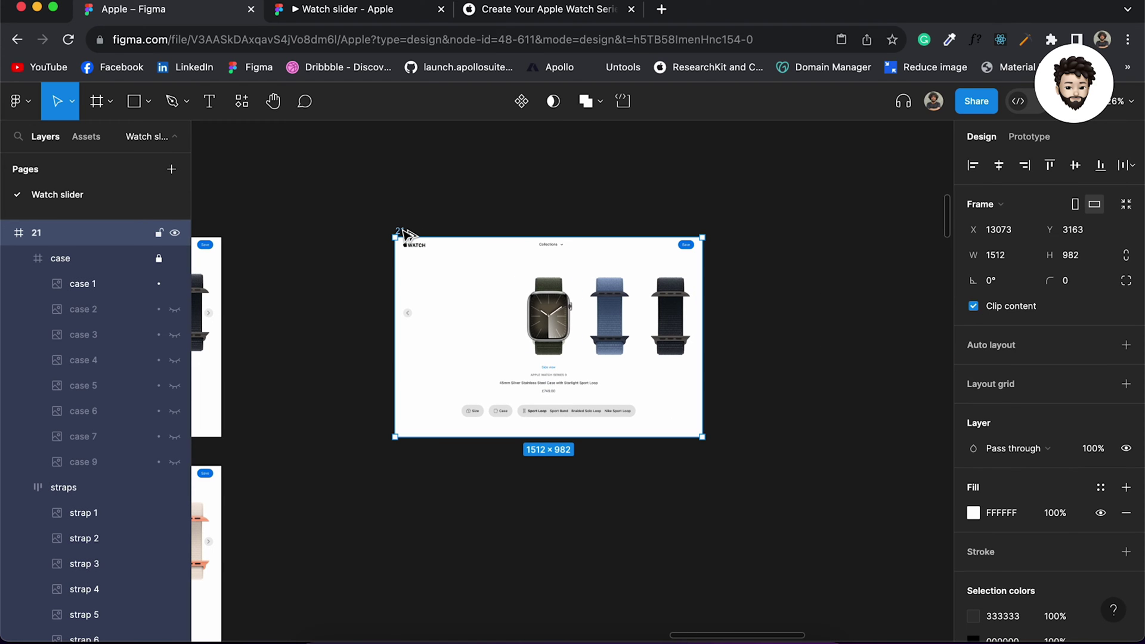
{"action": "left_click_drag", "start_coordinate": [404, 230], "coordinate": [401, 463]}
{"action": "scroll", "coordinate": [401, 463], "scroll_direction": "down", "scroll_amount": 2}
{"action": "key", "text": "super+d"}
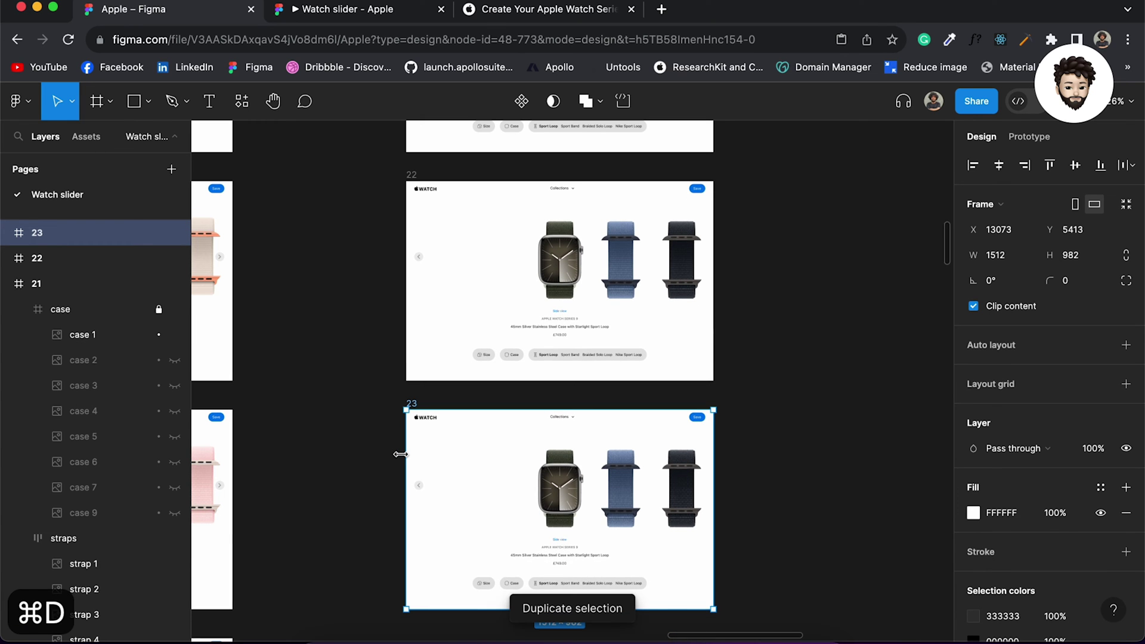
{"action": "key", "text": "super+d"}
{"action": "key", "text": "super+d"}
{"action": "scroll", "coordinate": [432, 465], "scroll_direction": "down", "scroll_amount": 3}
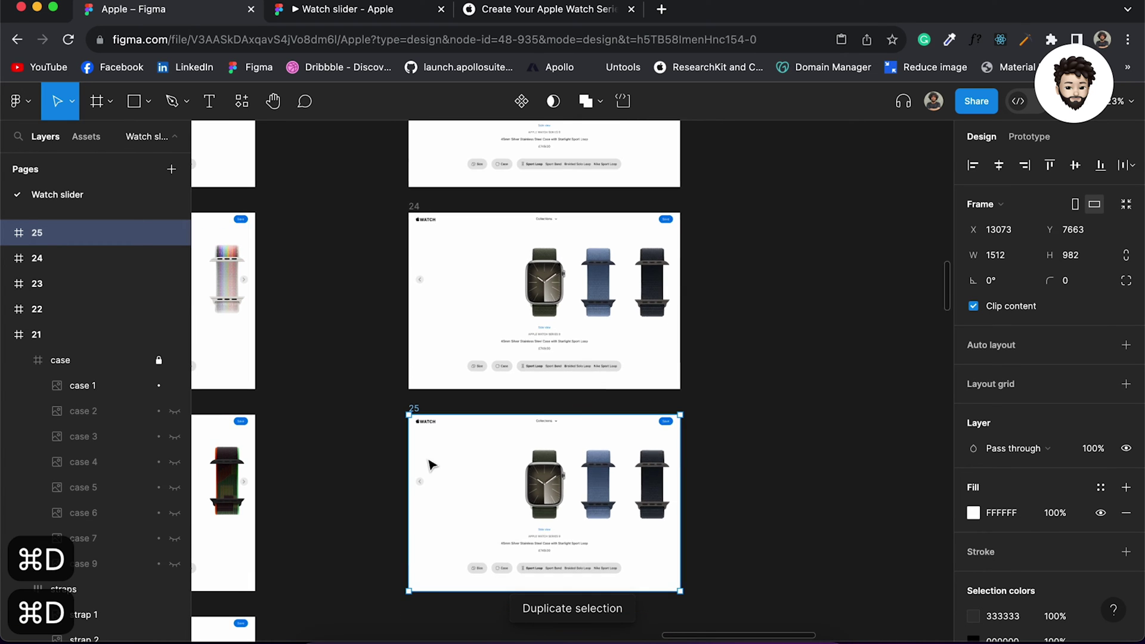
Send the straps row in screen 21 backward in the layer order until it sits behind the right chevron
{"action": "scroll", "coordinate": [432, 466], "scroll_direction": "up", "scroll_amount": 5}
{"action": "scroll", "coordinate": [432, 465], "scroll_direction": "down", "scroll_amount": 3}
{"action": "scroll", "coordinate": [430, 464], "scroll_direction": "down", "scroll_amount": 5}
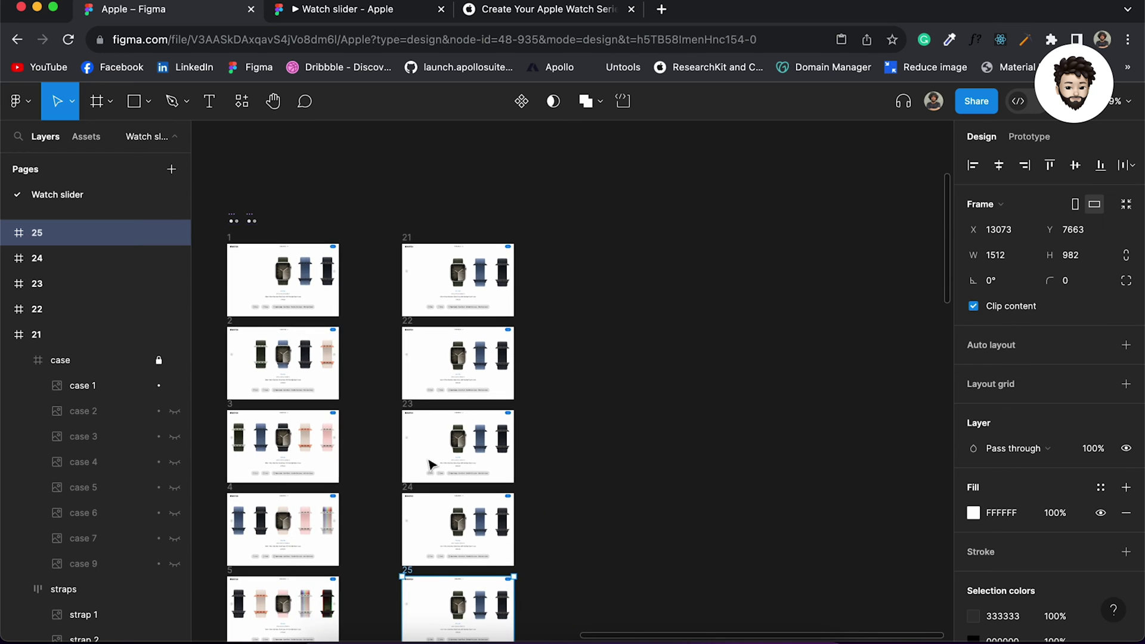
{"action": "scroll", "coordinate": [430, 465], "scroll_direction": "up", "scroll_amount": 10}
{"action": "scroll", "coordinate": [495, 325], "scroll_direction": "up", "scroll_amount": 3}
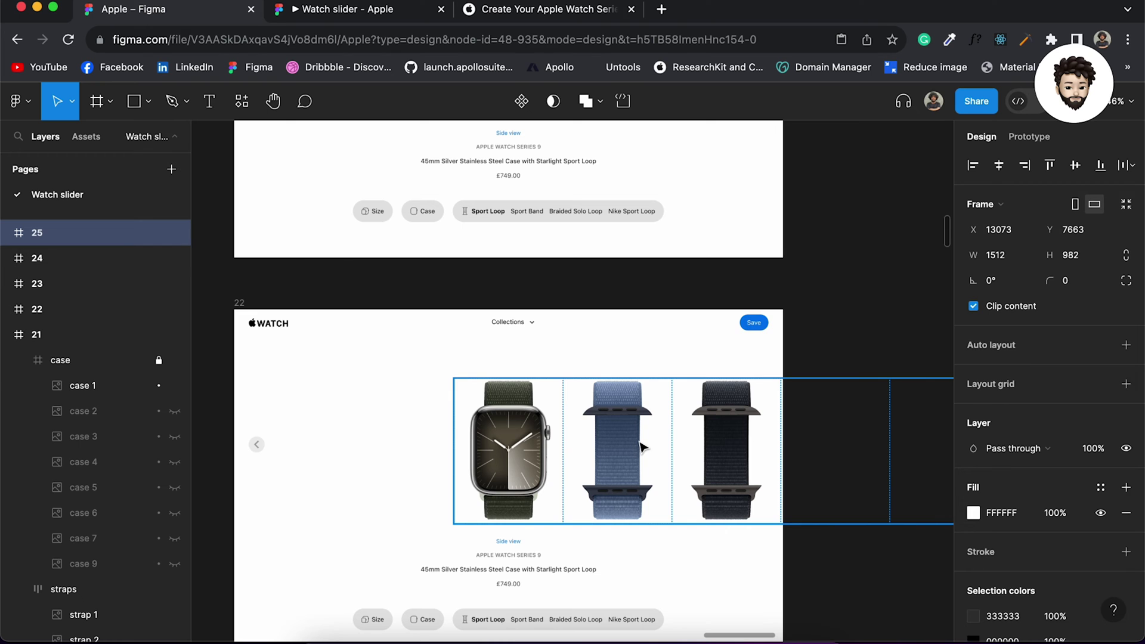
{"action": "scroll", "coordinate": [641, 447], "scroll_direction": "down", "scroll_amount": 3}
{"action": "scroll", "coordinate": [640, 448], "scroll_direction": "up", "scroll_amount": 1}
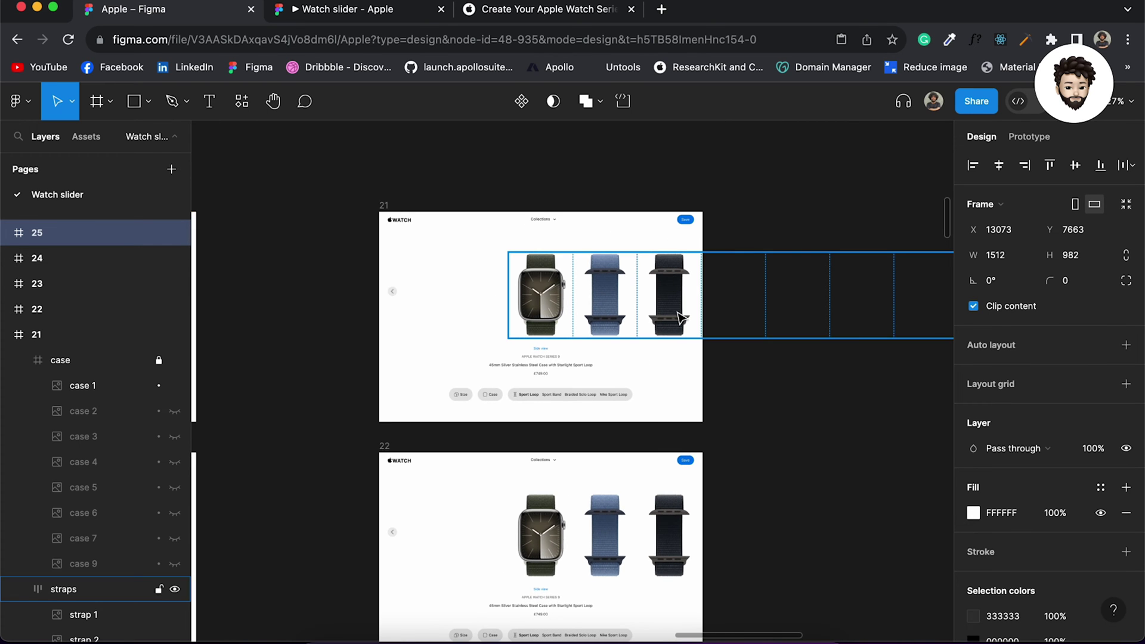
{"action": "scroll", "coordinate": [682, 317], "scroll_direction": "up", "scroll_amount": 5}
{"action": "left_click", "coordinate": [710, 271]}
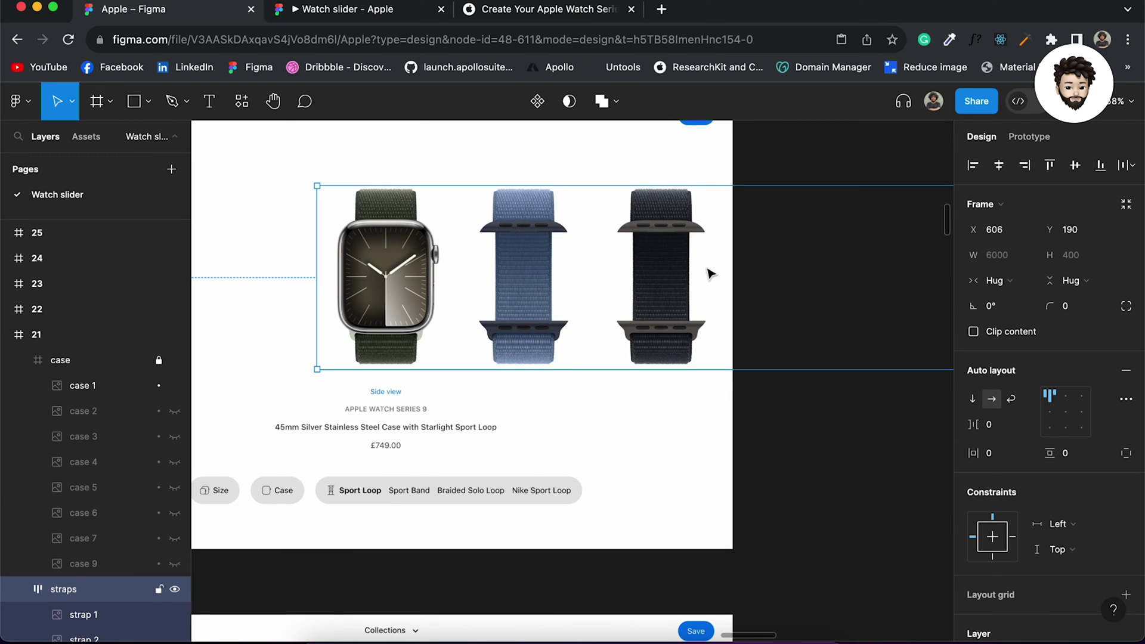
{"action": "key", "text": "super+bracketleft"}
{"action": "key", "text": "super+bracketleft"}
{"action": "key", "text": "super+bracketleft"}
{"action": "key", "text": "super+bracketleft"}
{"action": "key", "text": "super+bracketleft"}
{"action": "key", "text": "super+bracketleft"}
{"action": "key", "text": "super+bracketleft"}
{"action": "key", "text": "super+bracketleft"}
{"action": "key", "text": "super+bracketleft"}
{"action": "key", "text": "super+bracketleft"}
{"action": "key", "text": "super+bracketleft"}
{"action": "key", "text": "super+bracketleft"}
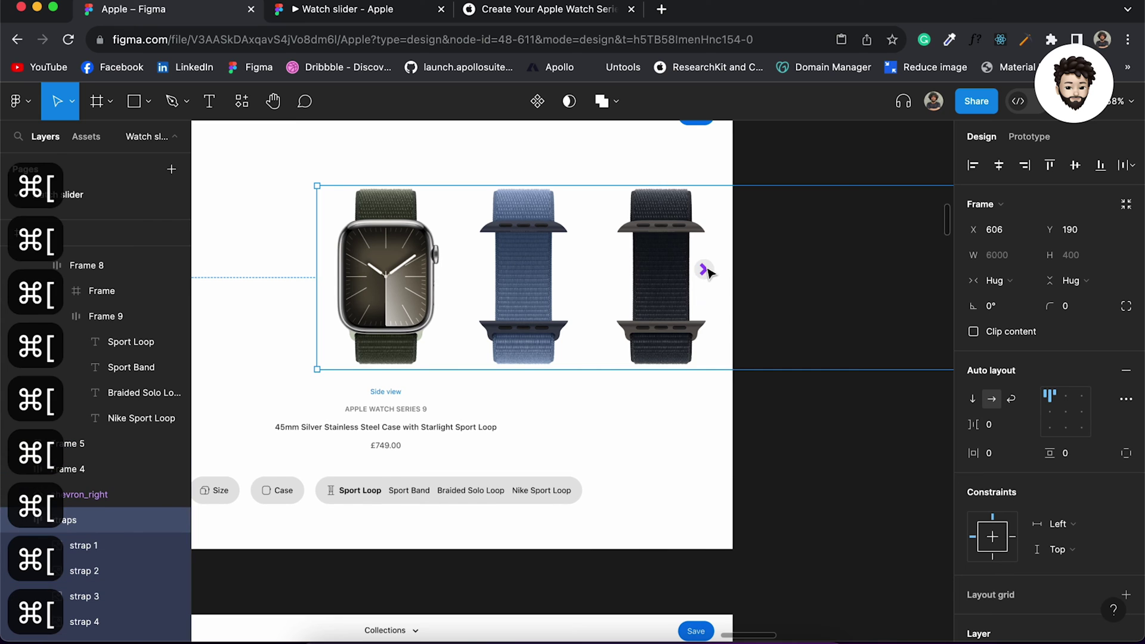
Send the straps rows of screens 22, 23, 24 and 25 together backward in the layer order, below their right chevrons
{"action": "scroll", "coordinate": [752, 281], "scroll_direction": "down", "scroll_amount": 5}
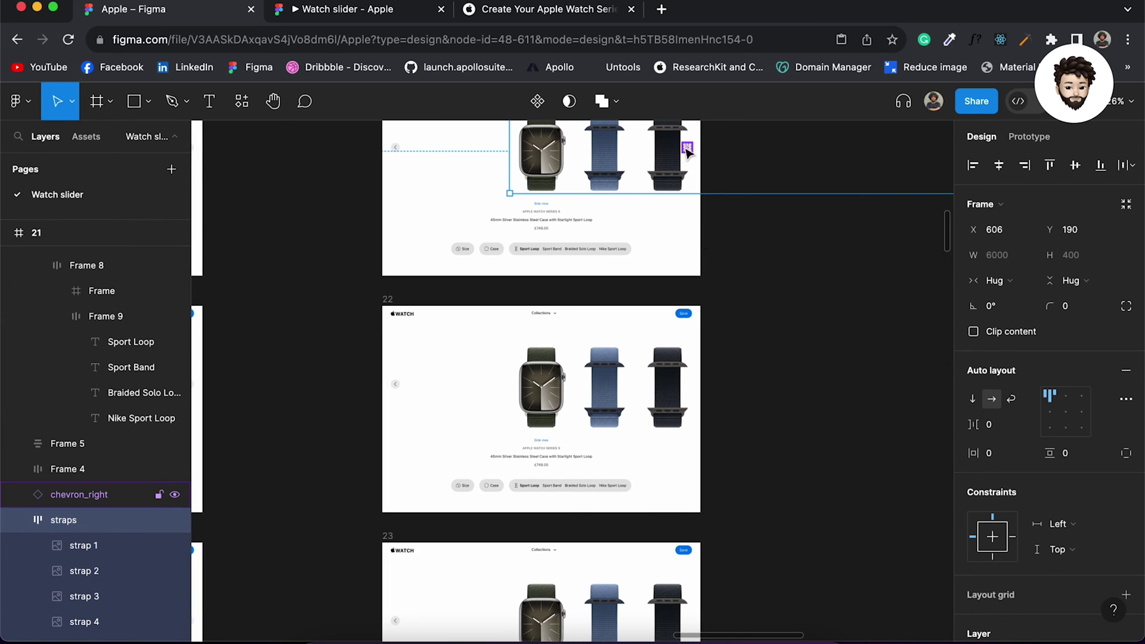
{"action": "scroll", "coordinate": [686, 152], "scroll_direction": "up", "scroll_amount": 5}
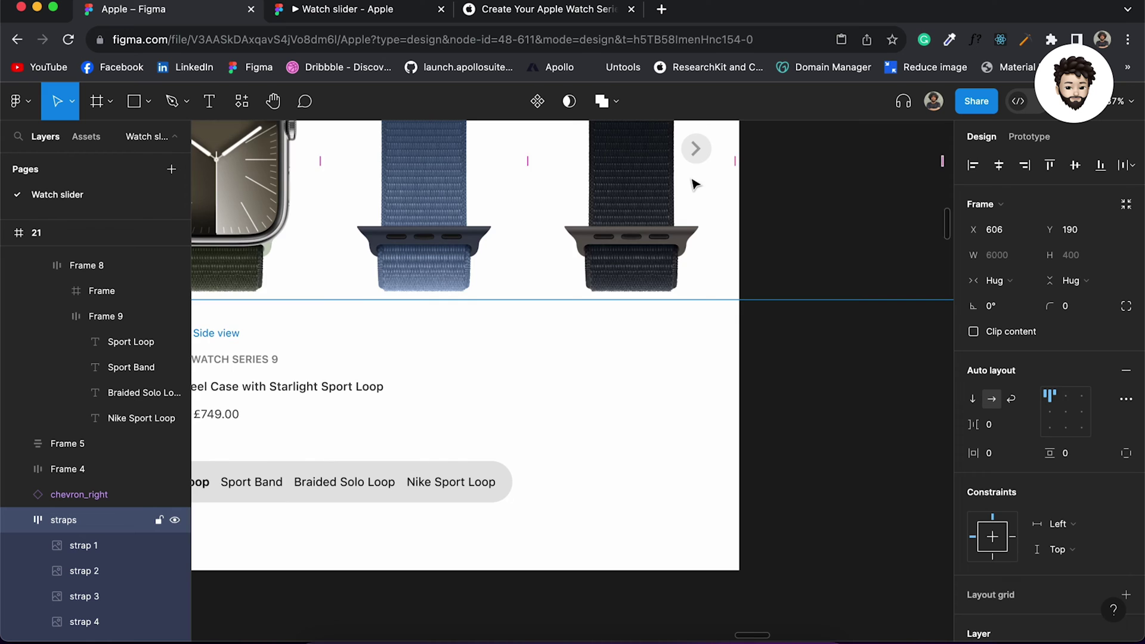
{"action": "scroll", "coordinate": [694, 183], "scroll_direction": "down", "scroll_amount": 3}
{"action": "scroll", "coordinate": [693, 184], "scroll_direction": "down", "scroll_amount": 4}
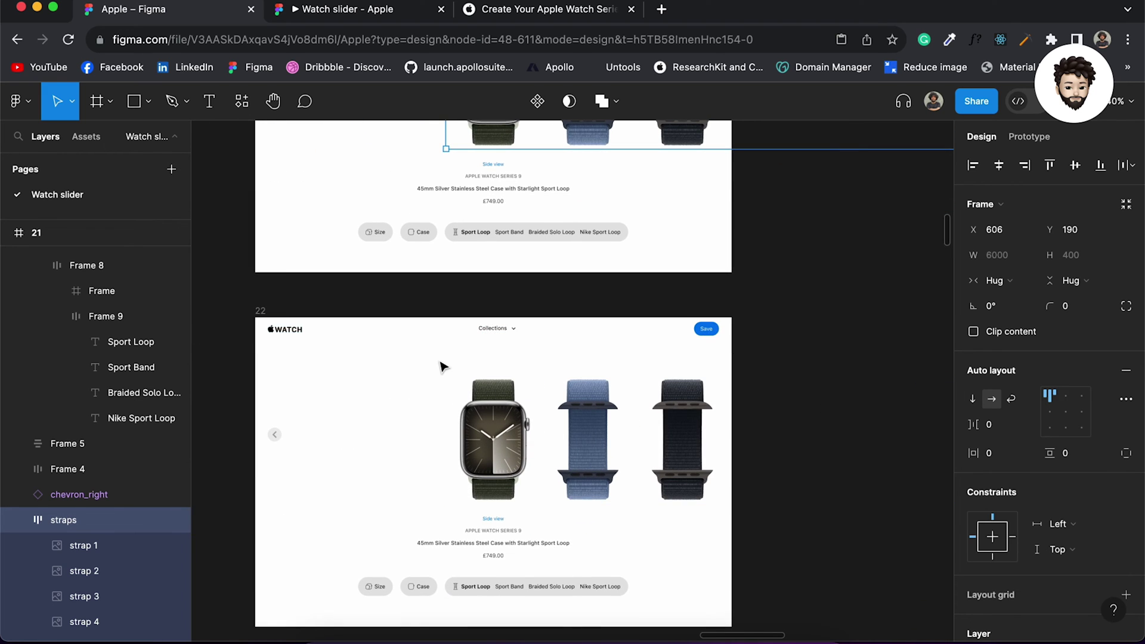
{"action": "scroll", "coordinate": [442, 365], "scroll_direction": "down", "scroll_amount": 3}
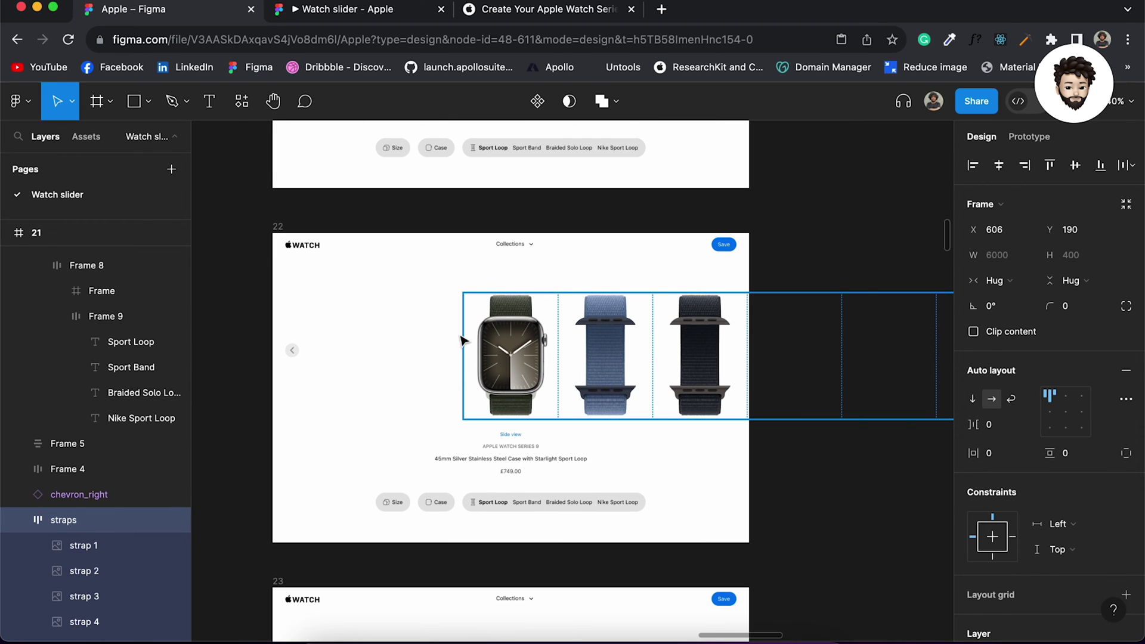
{"action": "scroll", "coordinate": [683, 340], "scroll_direction": "up", "scroll_amount": 3}
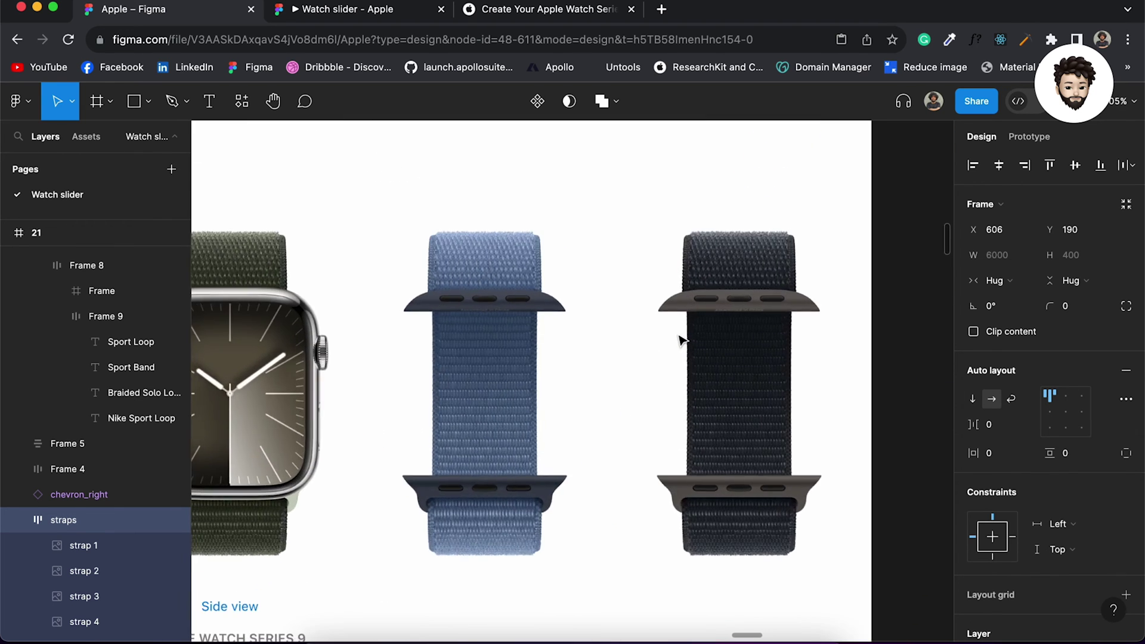
{"action": "scroll", "coordinate": [683, 340], "scroll_direction": "down", "scroll_amount": 8}
{"action": "scroll", "coordinate": [683, 340], "scroll_direction": "down", "scroll_amount": 2}
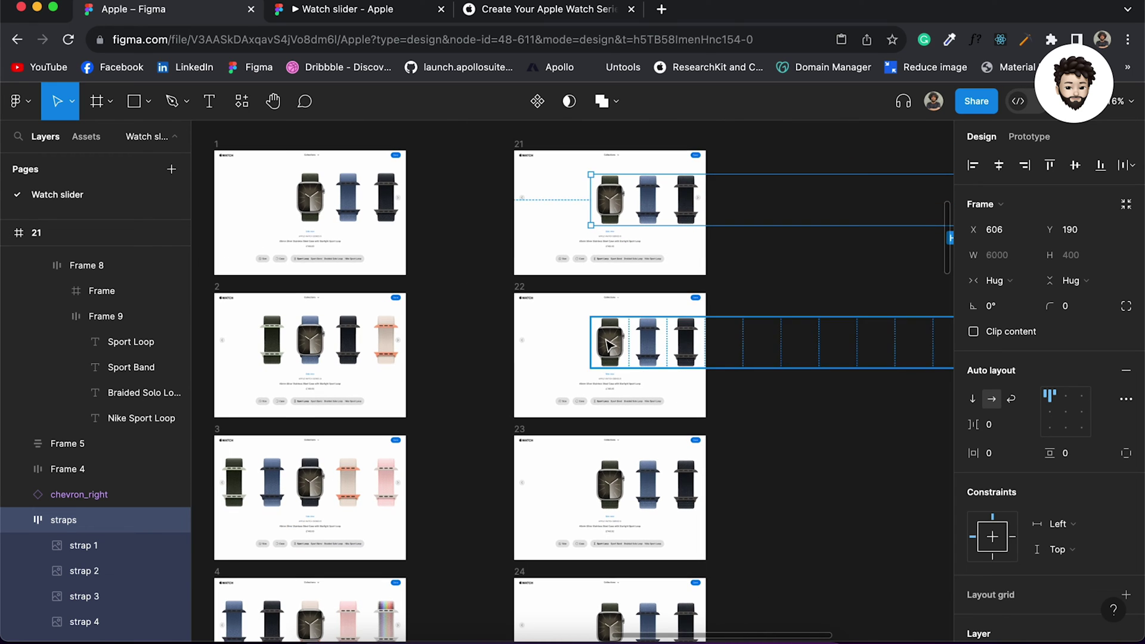
{"action": "left_click", "coordinate": [626, 333]}
{"action": "scroll", "coordinate": [620, 334], "scroll_direction": "up", "scroll_amount": 1}
{"action": "left_click", "coordinate": [611, 272]}
{"action": "scroll", "coordinate": [609, 263], "scroll_direction": "down", "scroll_amount": 4}
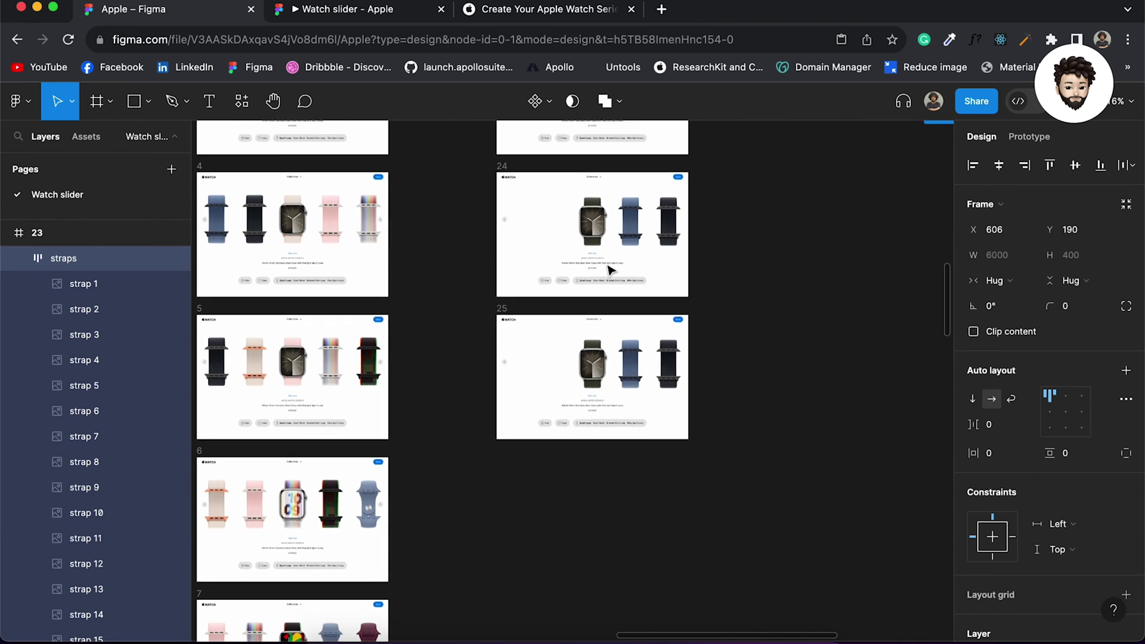
{"action": "left_click", "coordinate": [628, 192]}
{"action": "left_click", "coordinate": [619, 333]}
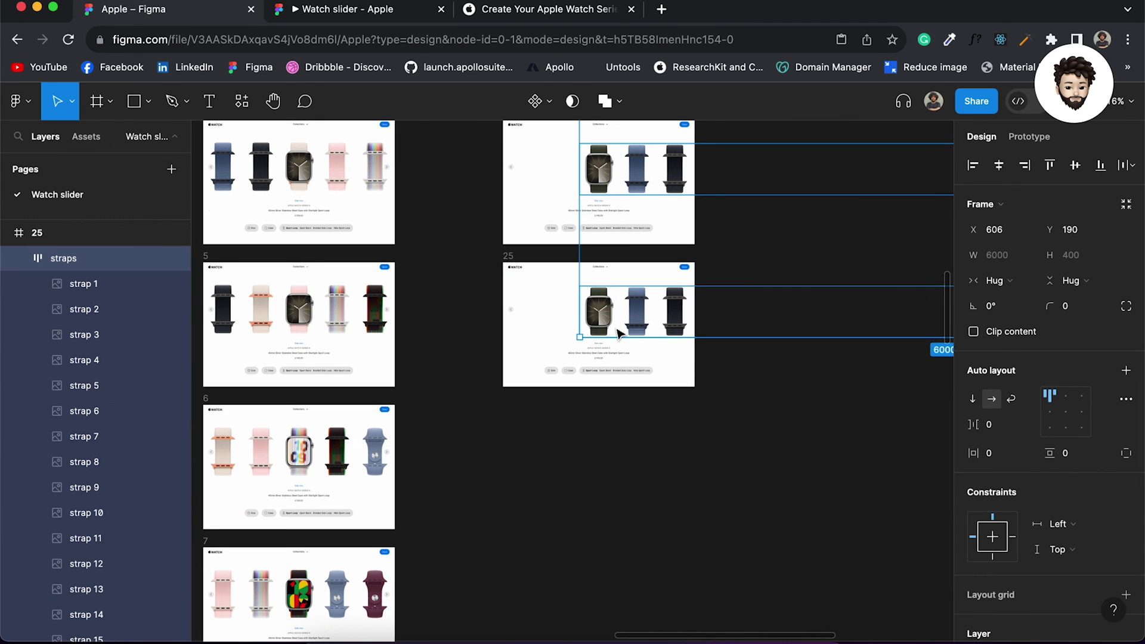
{"action": "key", "text": "super+bracketleft"}
{"action": "key", "text": "super+bracketleft"}
{"action": "key", "text": "super+bracketleft"}
{"action": "key", "text": "super+bracketleft"}
{"action": "key", "text": "super+bracketleft"}
{"action": "key", "text": "super+bracketleft"}
{"action": "key", "text": "super+bracketleft"}
{"action": "key", "text": "super+bracketleft"}
{"action": "key", "text": "super+bracketleft"}
{"action": "key", "text": "super+bracketleft"}
{"action": "key", "text": "super+bracketleft"}
{"action": "key", "text": "super+bracketleft"}
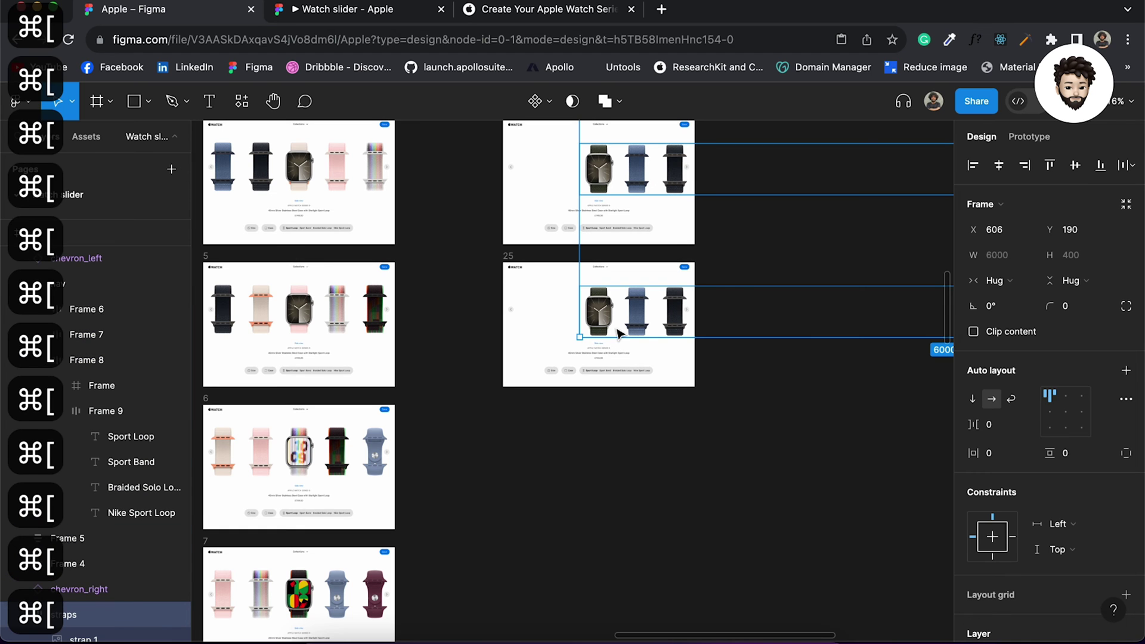
{"action": "scroll", "coordinate": [734, 294], "scroll_direction": "up", "scroll_amount": 5}
{"action": "left_click", "coordinate": [734, 294]}
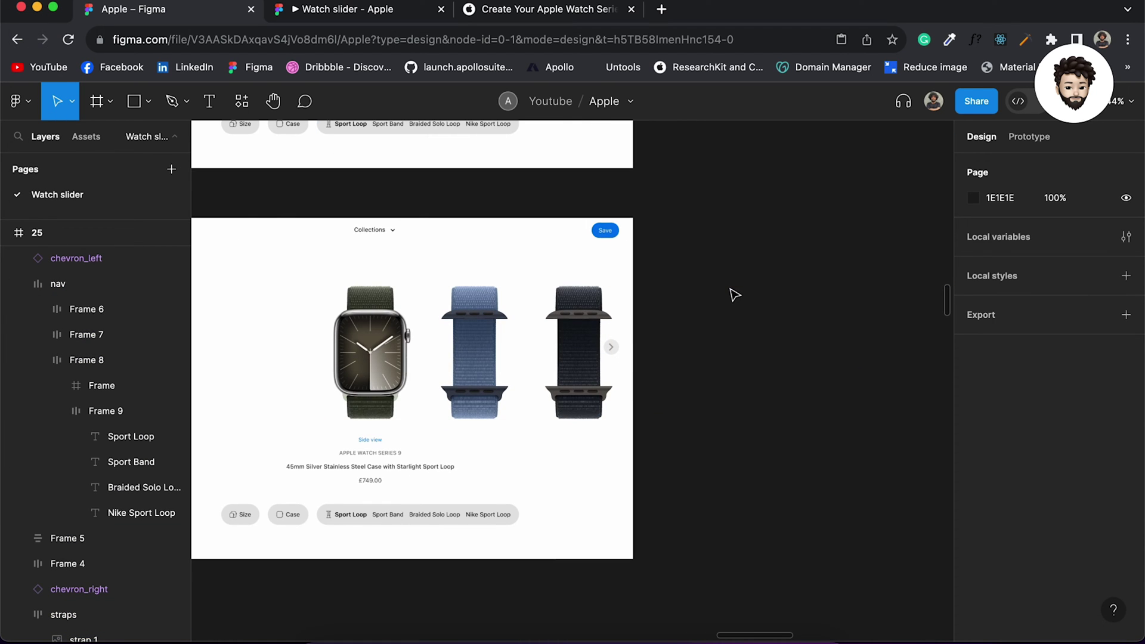
Move the straps row in screen 22 horizontally to X 303 so the second, blue strap lines up behind the case
{"action": "scroll", "coordinate": [643, 351], "scroll_direction": "up", "scroll_amount": 2}
{"action": "scroll", "coordinate": [640, 349], "scroll_direction": "down", "scroll_amount": 6}
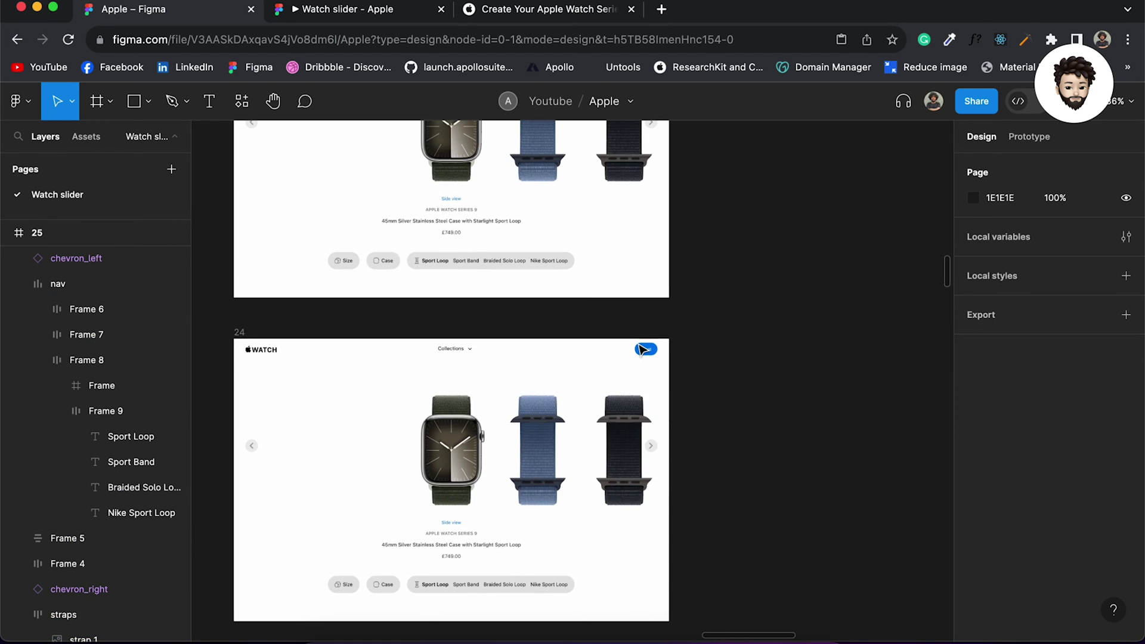
{"action": "scroll", "coordinate": [641, 349], "scroll_direction": "up", "scroll_amount": 6}
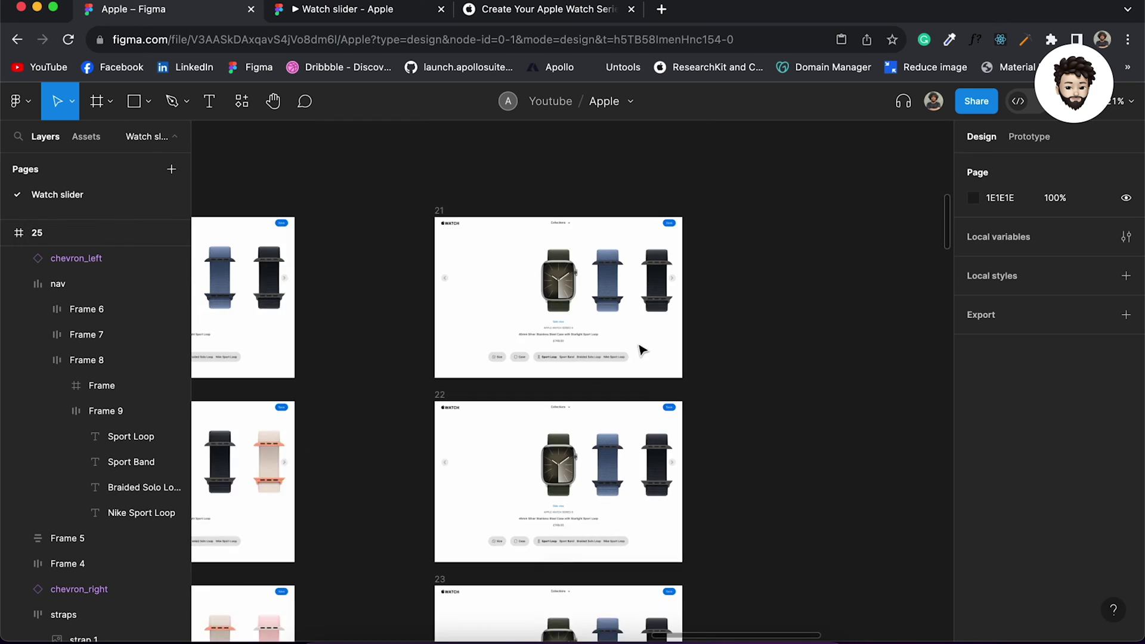
{"action": "scroll", "coordinate": [640, 349], "scroll_direction": "up", "scroll_amount": 4}
{"action": "left_click", "coordinate": [639, 391]}
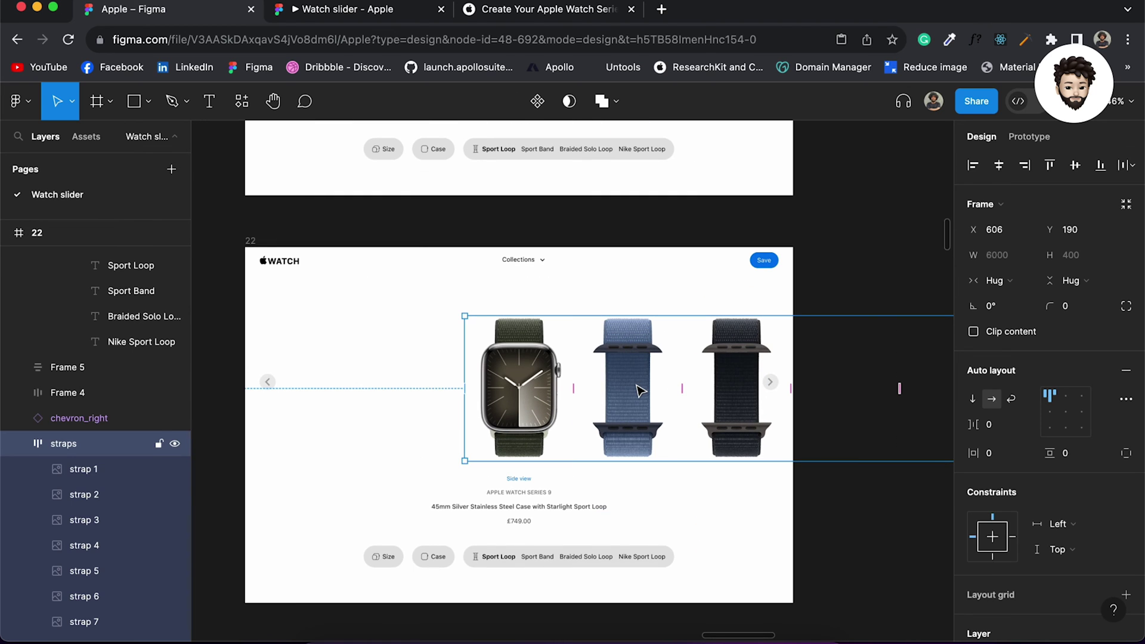
{"action": "left_click_drag", "start_coordinate": [640, 391], "coordinate": [529, 382]}
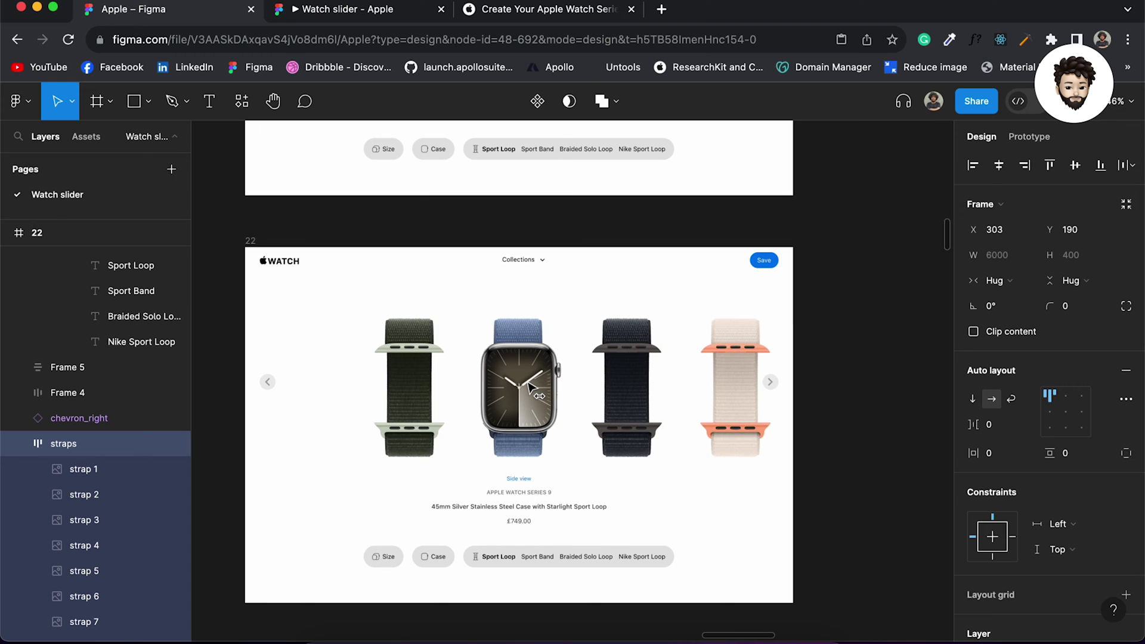
{"action": "scroll", "coordinate": [528, 386], "scroll_direction": "up", "scroll_amount": 5}
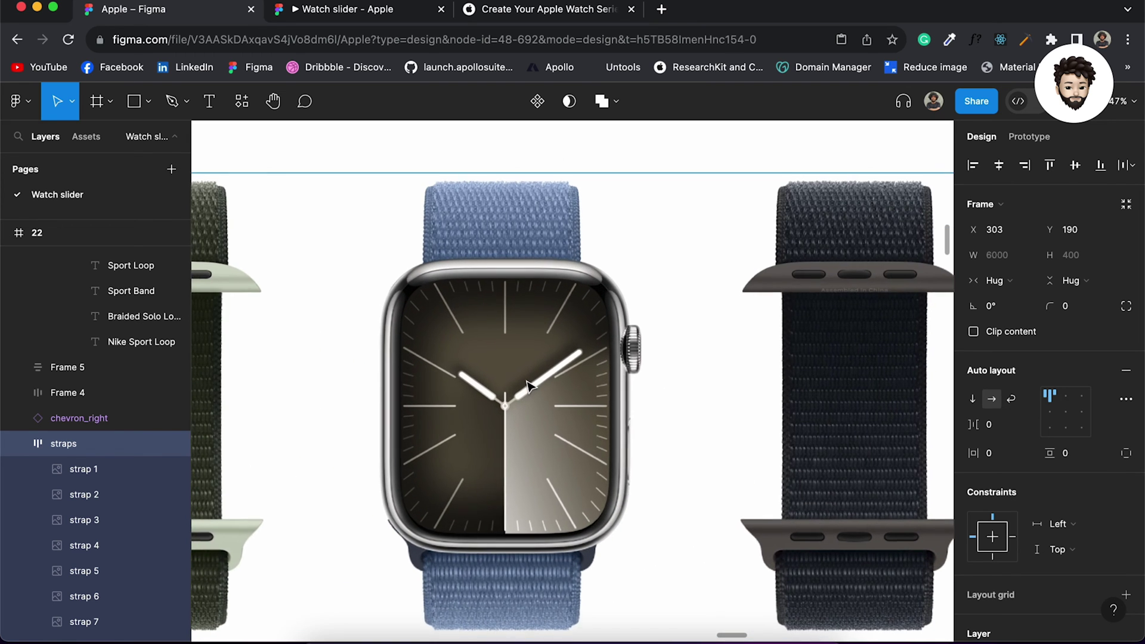
{"action": "scroll", "coordinate": [528, 386], "scroll_direction": "down", "scroll_amount": 5}
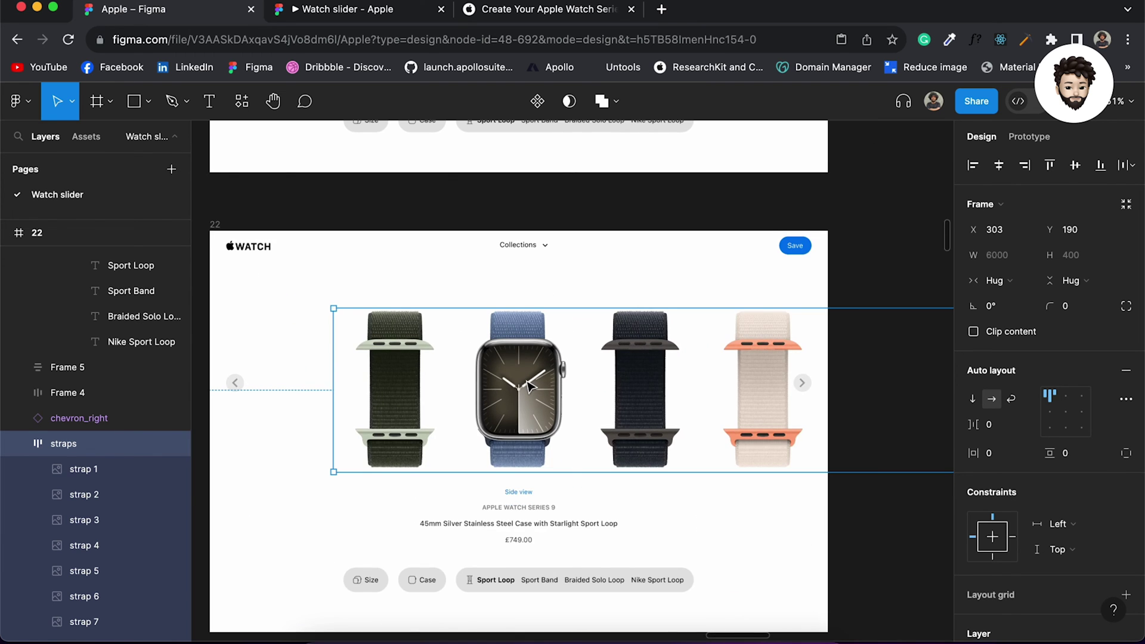
Move the straps row in screen 23 horizontally to X 4 so the third, black strap is centred behind the case
{"action": "scroll", "coordinate": [529, 386], "scroll_direction": "down", "scroll_amount": 5}
{"action": "scroll", "coordinate": [529, 386], "scroll_direction": "down", "scroll_amount": 3}
{"action": "left_click", "coordinate": [579, 367]}
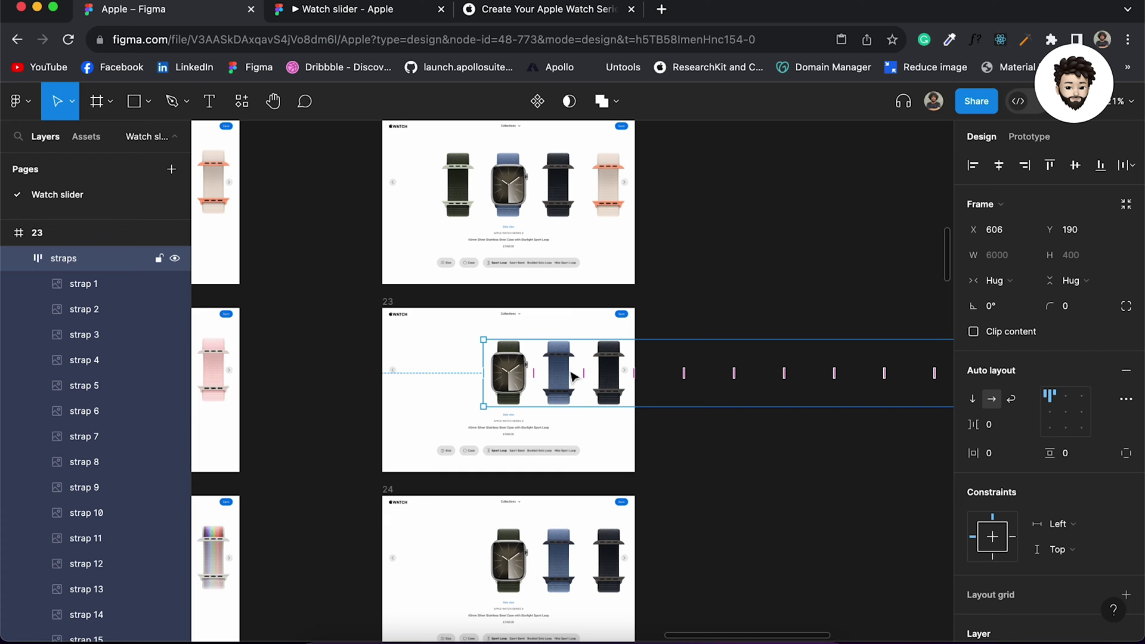
{"action": "left_click_drag", "start_coordinate": [593, 380], "coordinate": [516, 382]}
{"action": "scroll", "coordinate": [516, 382], "scroll_direction": "up", "scroll_amount": 5}
{"action": "scroll", "coordinate": [514, 339], "scroll_direction": "up", "scroll_amount": 3}
{"action": "scroll", "coordinate": [514, 339], "scroll_direction": "up", "scroll_amount": 2}
{"action": "mouse_move", "coordinate": [496, 281]}
{"action": "left_mouse_down"}
{"action": "mouse_move", "coordinate": [511, 284]}
{"action": "mouse_move", "coordinate": [498, 277]}
{"action": "left_mouse_up"}
Move the straps row in screen 24 horizontally to X -291 so the fourth, beige strap lines up behind the case
{"action": "scroll", "coordinate": [579, 289], "scroll_direction": "down", "scroll_amount": 5}
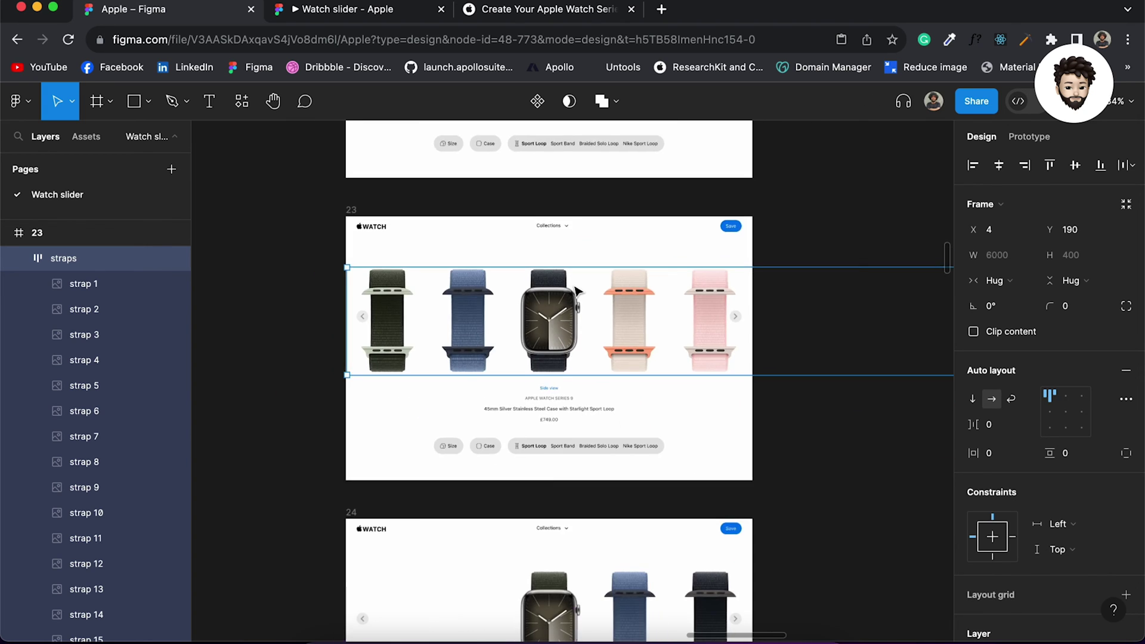
{"action": "left_click", "coordinate": [624, 370]}
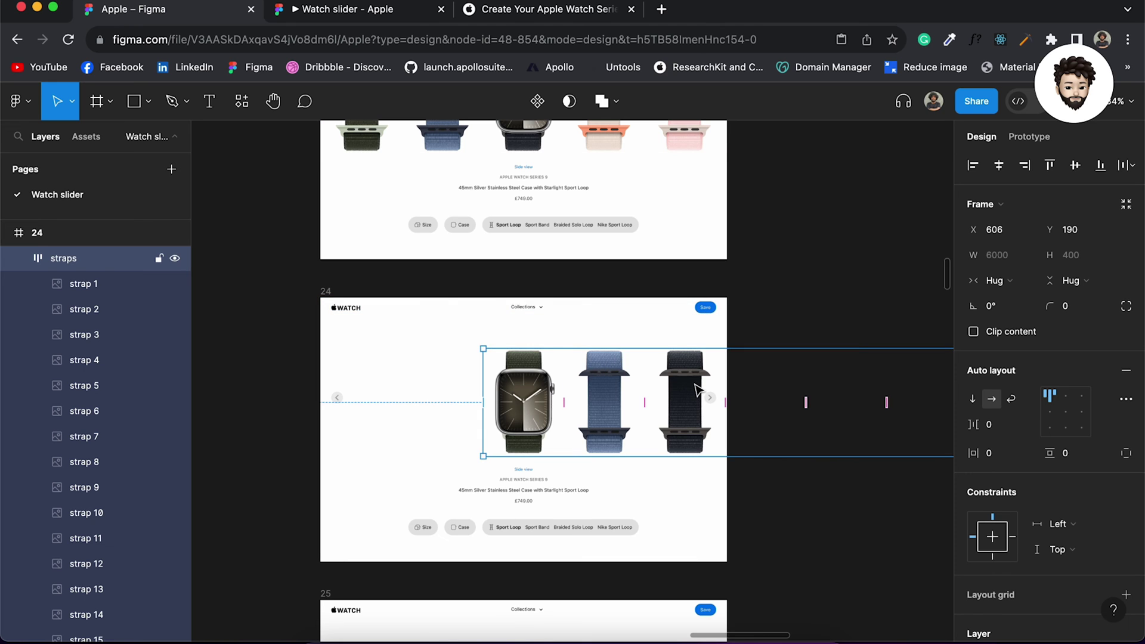
{"action": "left_click_drag", "start_coordinate": [685, 391], "coordinate": [457, 401]}
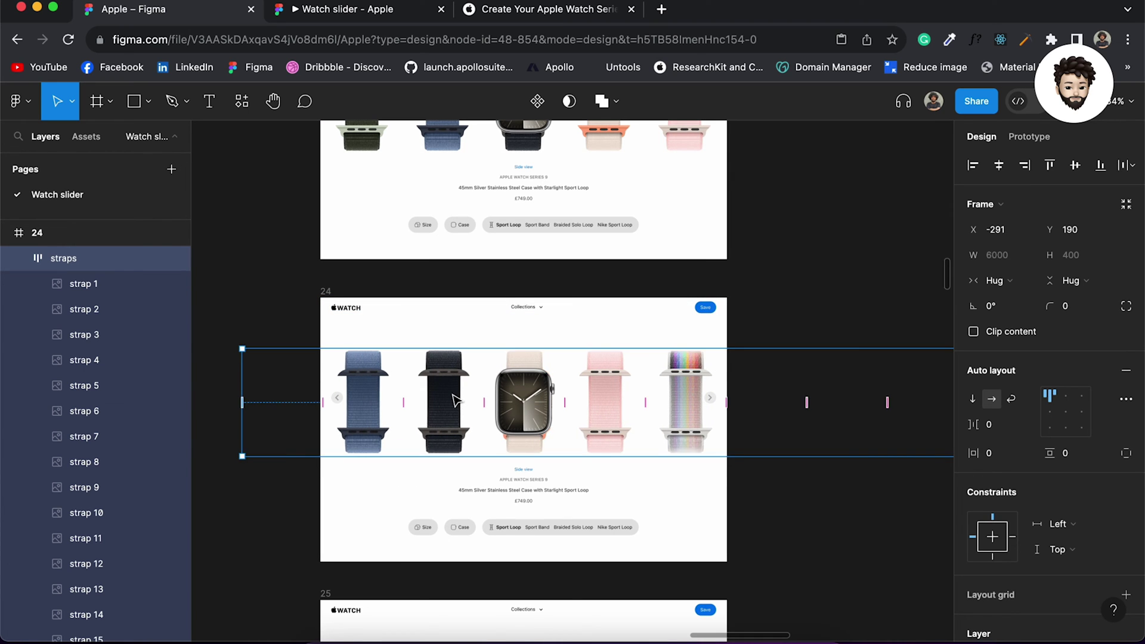
Move the straps row in screen 25 horizontally to X -595 so the fifth, pink strap lines up behind the case
{"action": "scroll", "coordinate": [456, 401], "scroll_direction": "down", "scroll_amount": 5}
{"action": "left_click", "coordinate": [606, 410]}
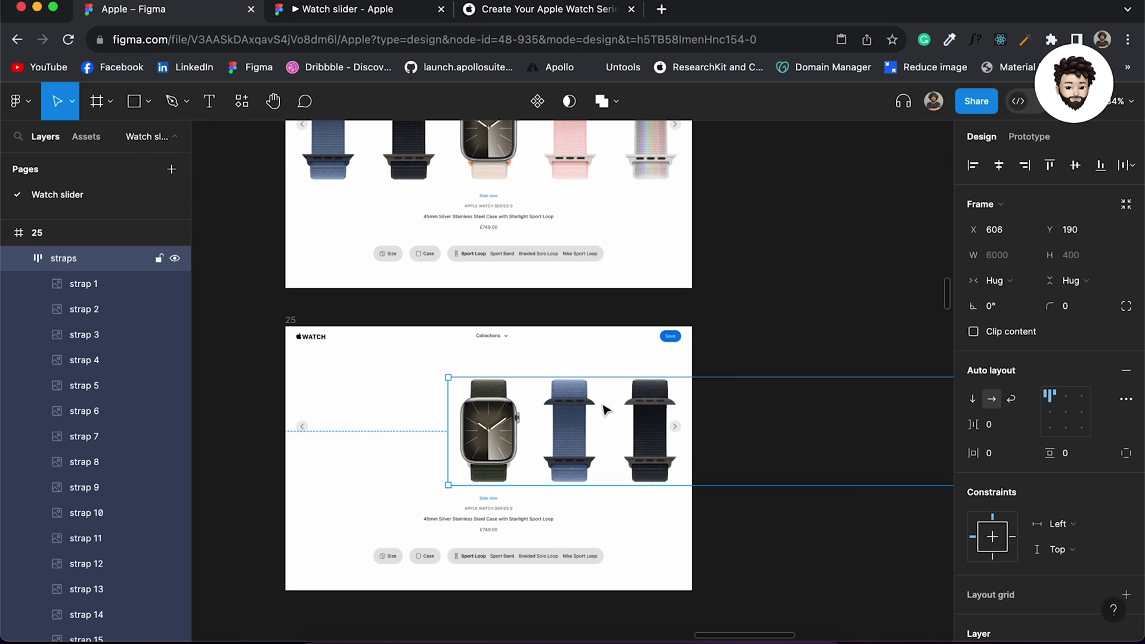
{"action": "left_click_drag", "start_coordinate": [625, 404], "coordinate": [322, 405]}
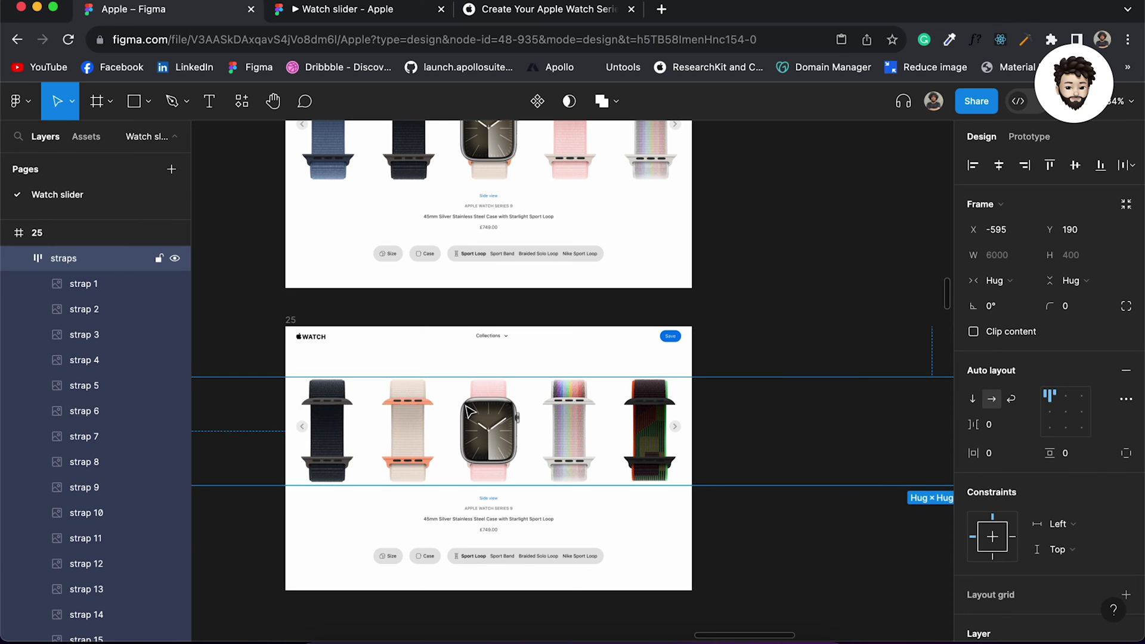
{"action": "scroll", "coordinate": [468, 410], "scroll_direction": "down", "scroll_amount": 5}
{"action": "scroll", "coordinate": [468, 411], "scroll_direction": "up", "scroll_amount": 10}
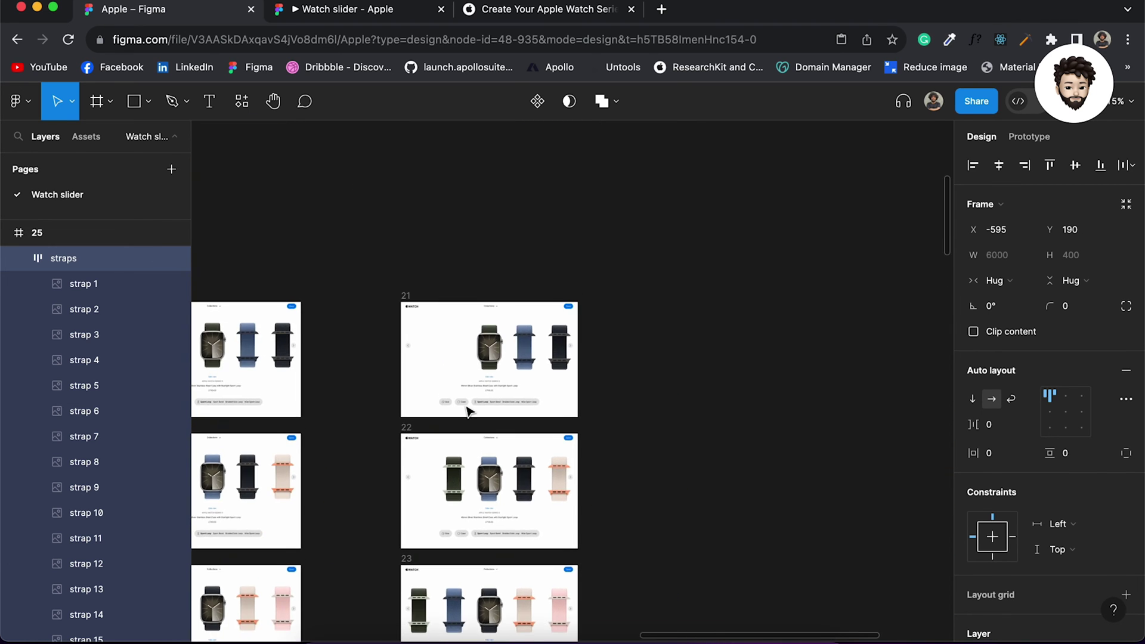
Add an on-click interaction from the right chevron in screen 21 that navigates to screen 22
{"action": "scroll", "coordinate": [468, 410], "scroll_direction": "up", "scroll_amount": 5}
{"action": "scroll", "coordinate": [468, 410], "scroll_direction": "right", "scroll_amount": 2}
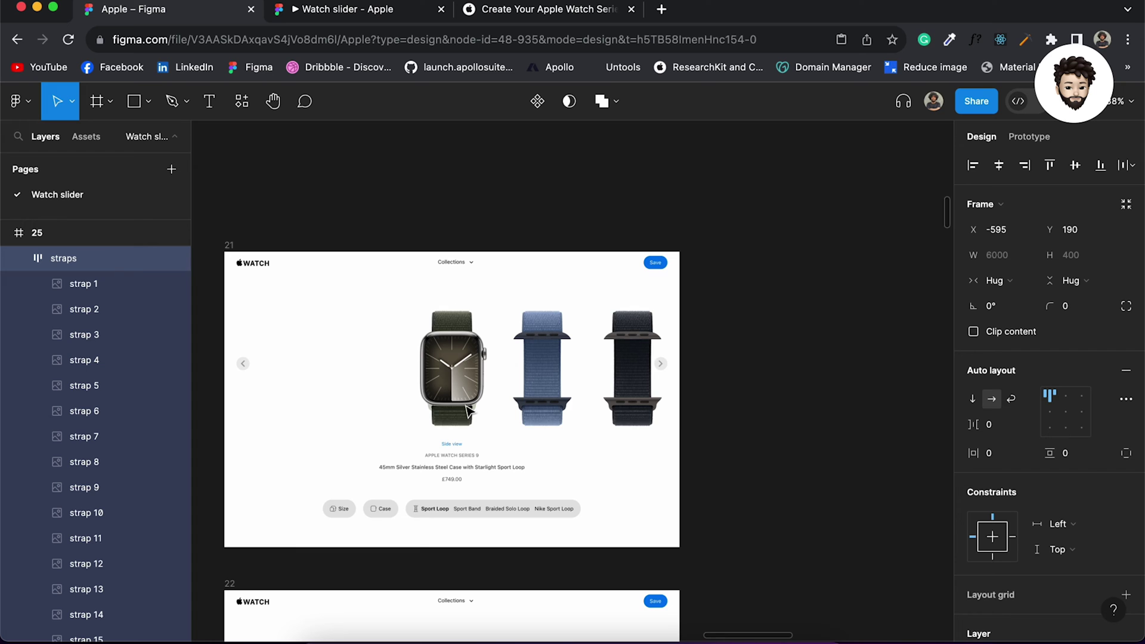
{"action": "left_click", "coordinate": [660, 366]}
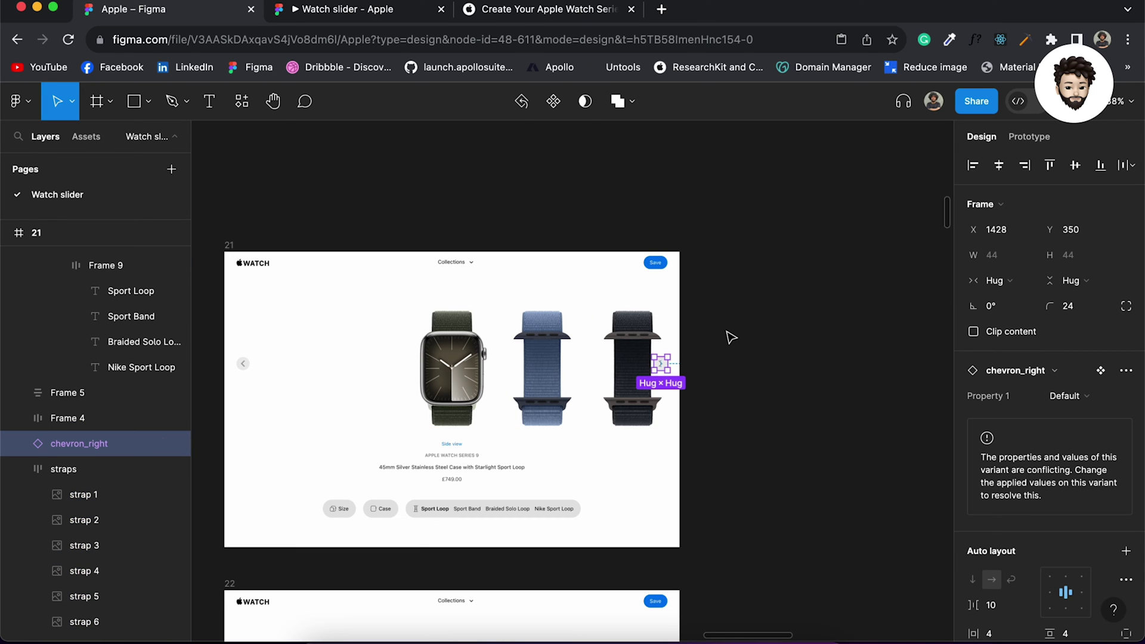
{"action": "scroll", "coordinate": [731, 337], "scroll_direction": "up", "scroll_amount": 2}
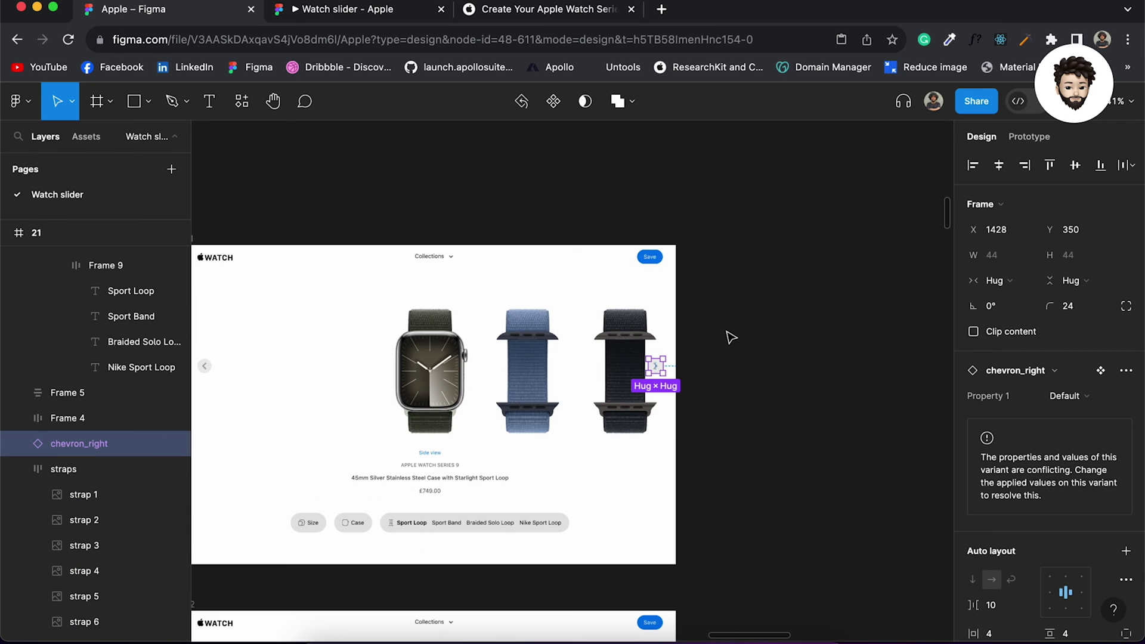
{"action": "left_click", "coordinate": [1029, 137]}
{"action": "scroll", "coordinate": [719, 360], "scroll_direction": "down", "scroll_amount": 3}
{"action": "scroll", "coordinate": [718, 360], "scroll_direction": "left", "scroll_amount": 1}
{"action": "scroll", "coordinate": [716, 360], "scroll_direction": "down", "scroll_amount": 2}
{"action": "scroll", "coordinate": [716, 360], "scroll_direction": "left", "scroll_amount": 2}
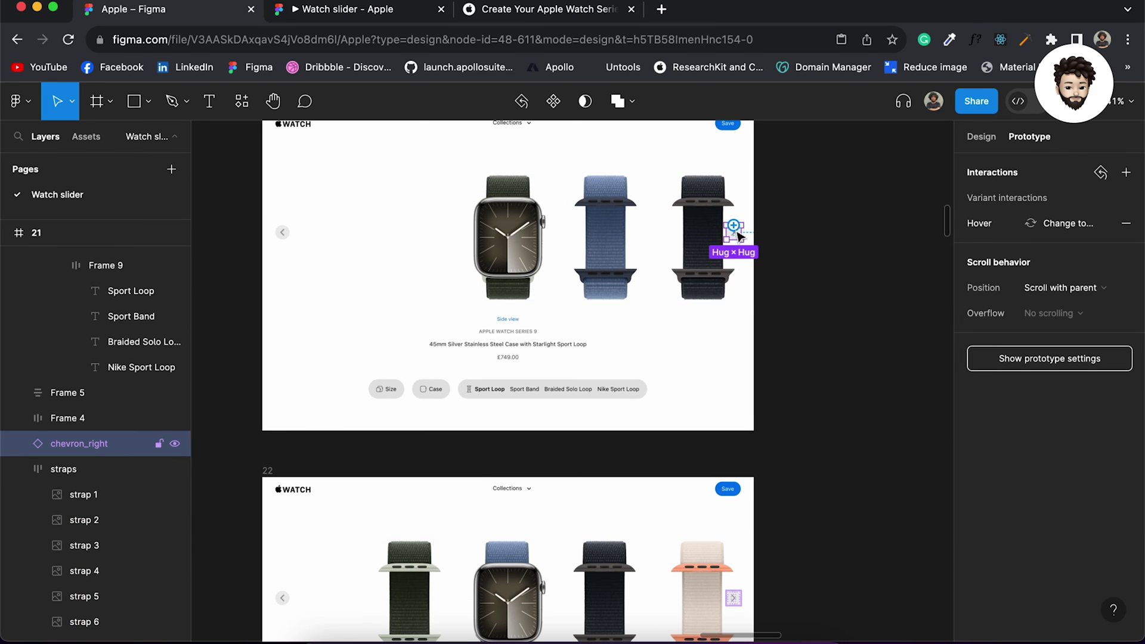
{"action": "left_click_drag", "start_coordinate": [734, 239], "coordinate": [555, 543]}
{"action": "scroll", "coordinate": [525, 417], "scroll_direction": "down", "scroll_amount": 4}
Set the transition from screen 21 to screen 22 to Smart animate with Linear easing
{"action": "left_click", "coordinate": [488, 401]}
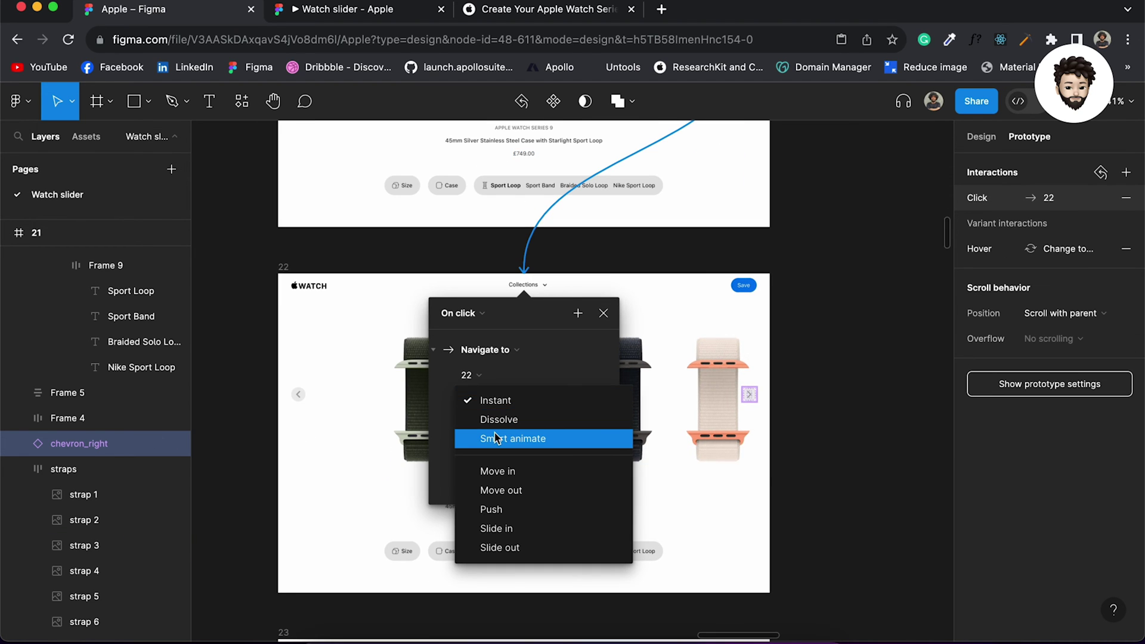
{"action": "left_click", "coordinate": [495, 440]}
{"action": "left_click", "coordinate": [496, 425]}
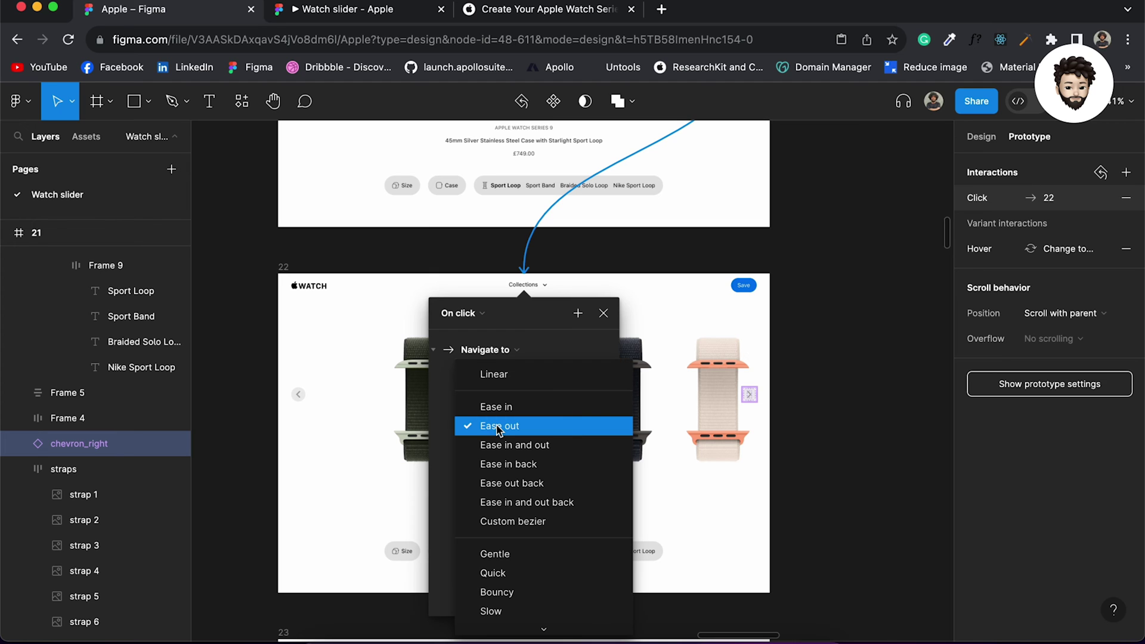
{"action": "left_click", "coordinate": [495, 362]}
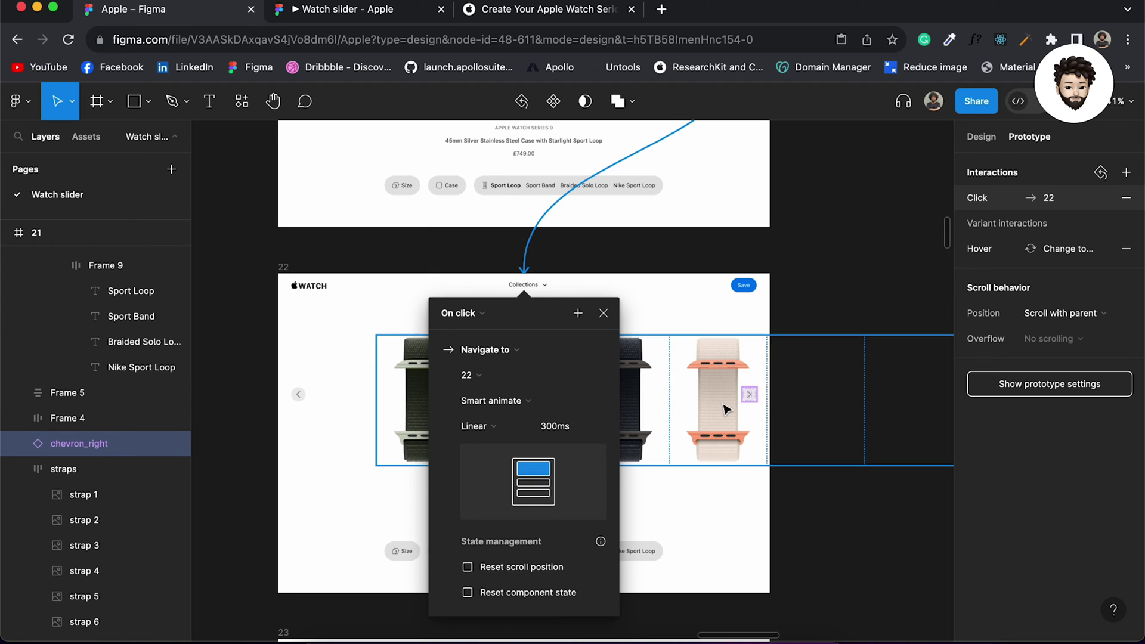
{"action": "left_click", "coordinate": [815, 305]}
Connect the right chevron in screen 22 to screen 23 as an on-click navigation
{"action": "scroll", "coordinate": [815, 306], "scroll_direction": "down", "scroll_amount": 3}
{"action": "scroll", "coordinate": [815, 305], "scroll_direction": "down", "scroll_amount": 2}
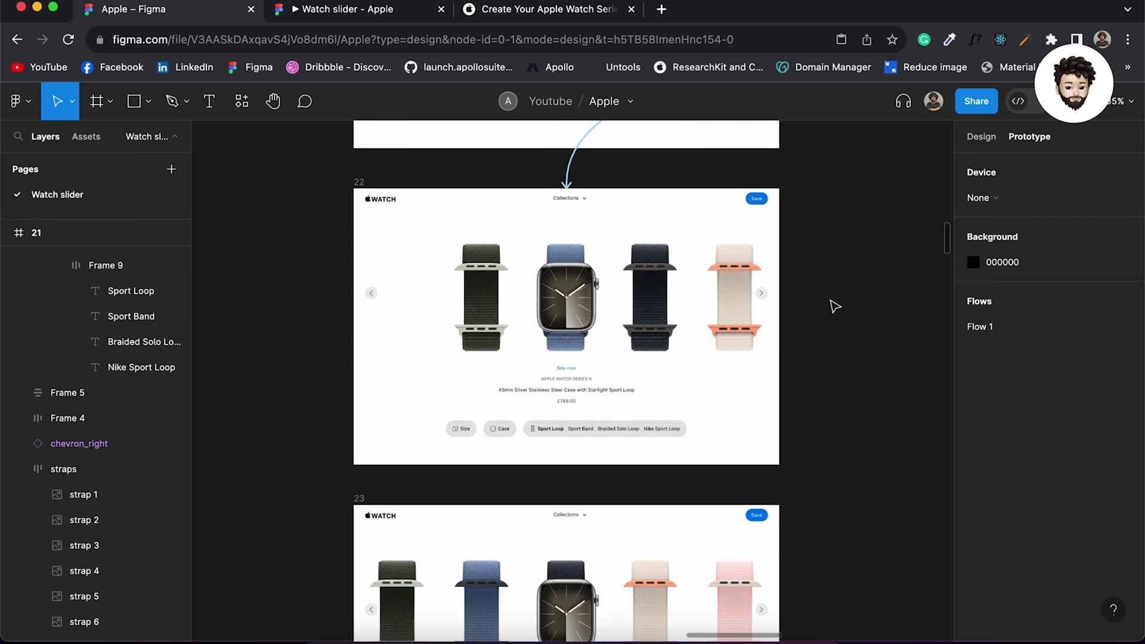
{"action": "left_click", "coordinate": [765, 293]}
{"action": "left_click_drag", "start_coordinate": [768, 294], "coordinate": [579, 523]}
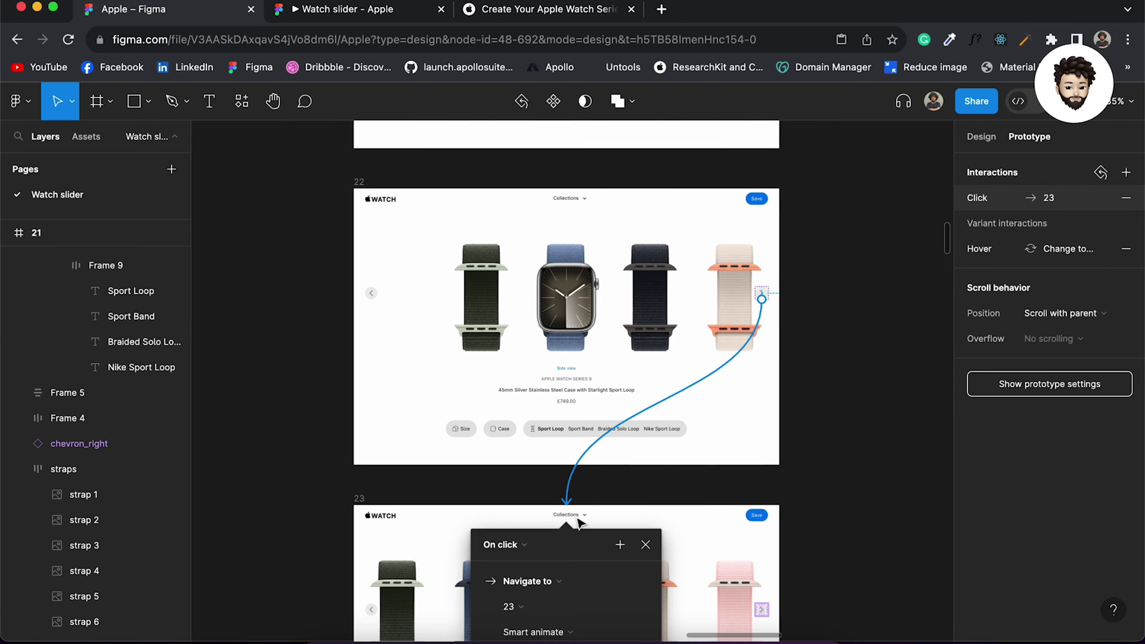
Connect the right chevron in screen 23 to screen 24 as an on-click navigation
{"action": "scroll", "coordinate": [579, 523], "scroll_direction": "down", "scroll_amount": 3}
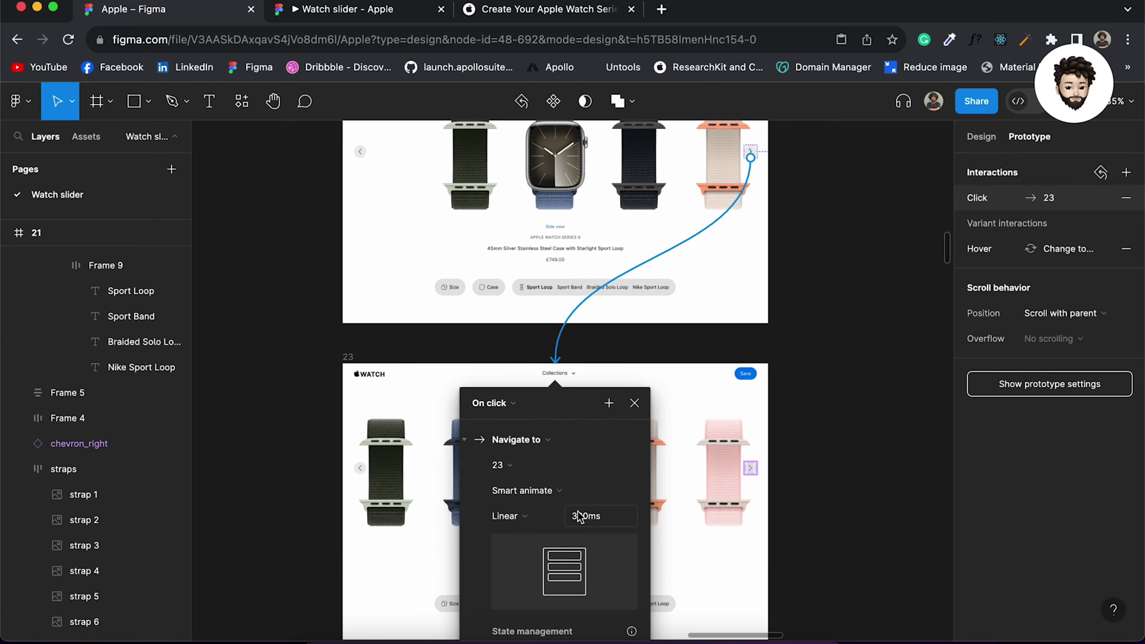
{"action": "left_click", "coordinate": [750, 467]}
{"action": "scroll", "coordinate": [750, 472], "scroll_direction": "down", "scroll_amount": 2}
{"action": "scroll", "coordinate": [749, 473], "scroll_direction": "down", "scroll_amount": 2}
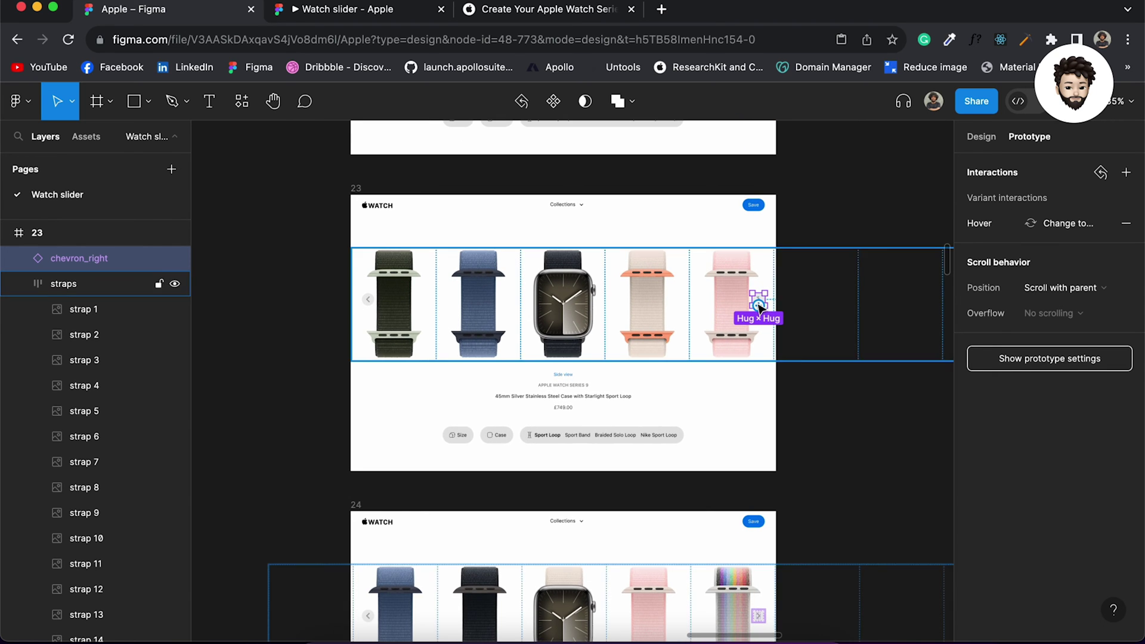
{"action": "left_click_drag", "start_coordinate": [758, 299], "coordinate": [573, 539]}
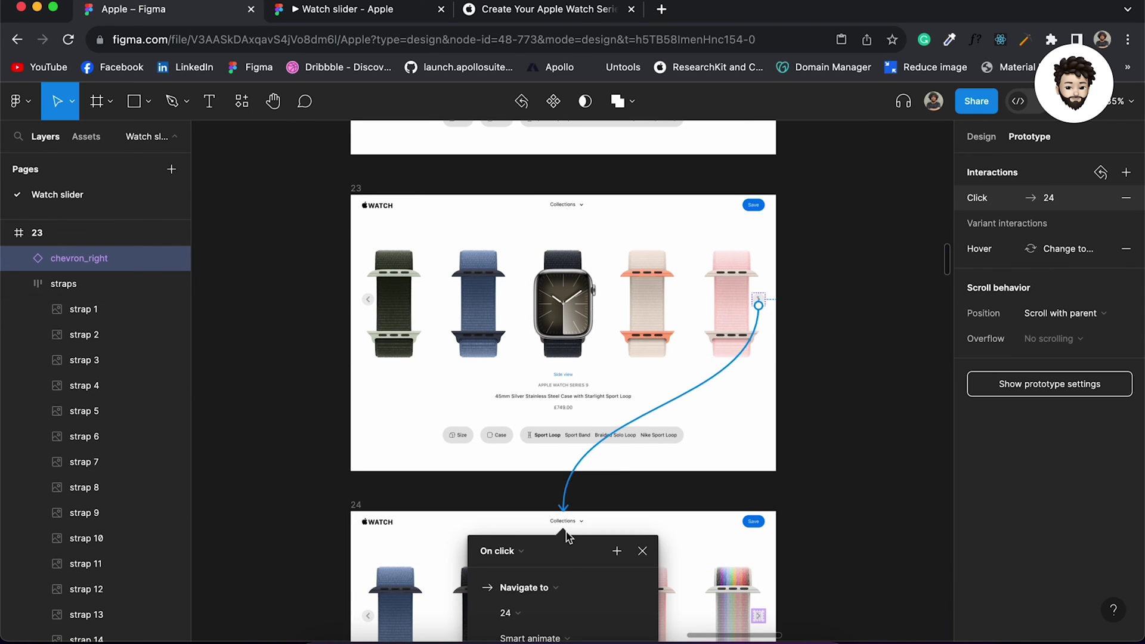
Connect the right chevron in screen 24 to screen 25 as an on-click navigation
{"action": "scroll", "coordinate": [797, 488], "scroll_direction": "down", "scroll_amount": 1}
{"action": "scroll", "coordinate": [797, 488], "scroll_direction": "down", "scroll_amount": 6}
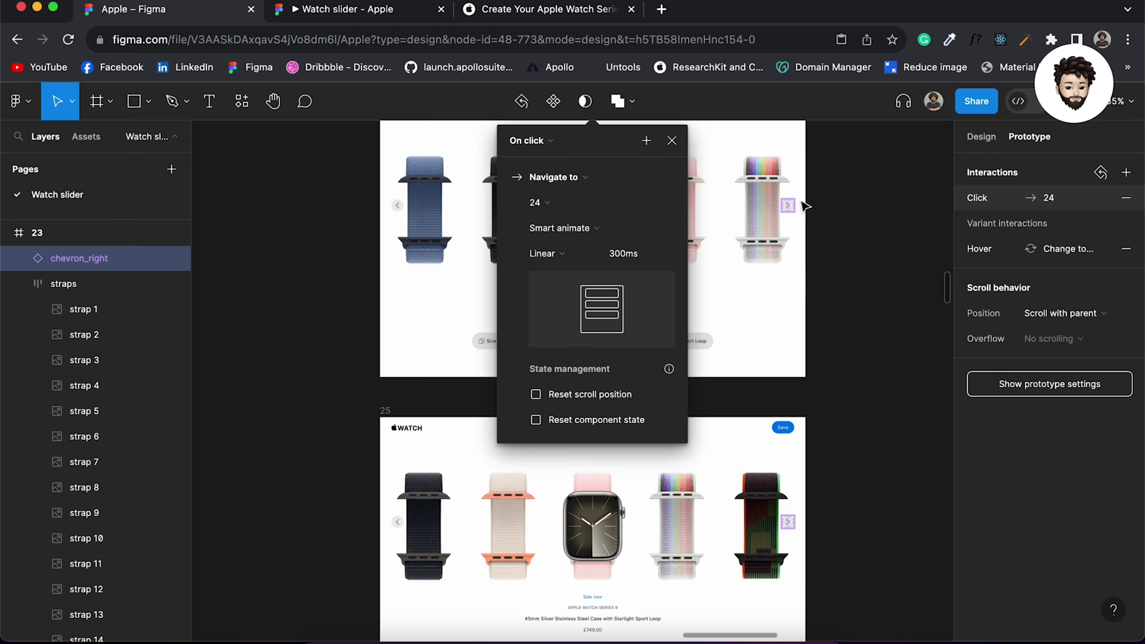
{"action": "left_click", "coordinate": [788, 205]}
{"action": "left_click_drag", "start_coordinate": [651, 448], "coordinate": [604, 451]}
Connect the left chevron in screen 25 back to screen 24 as an on-click navigation
{"action": "scroll", "coordinate": [599, 450], "scroll_direction": "down", "scroll_amount": 3}
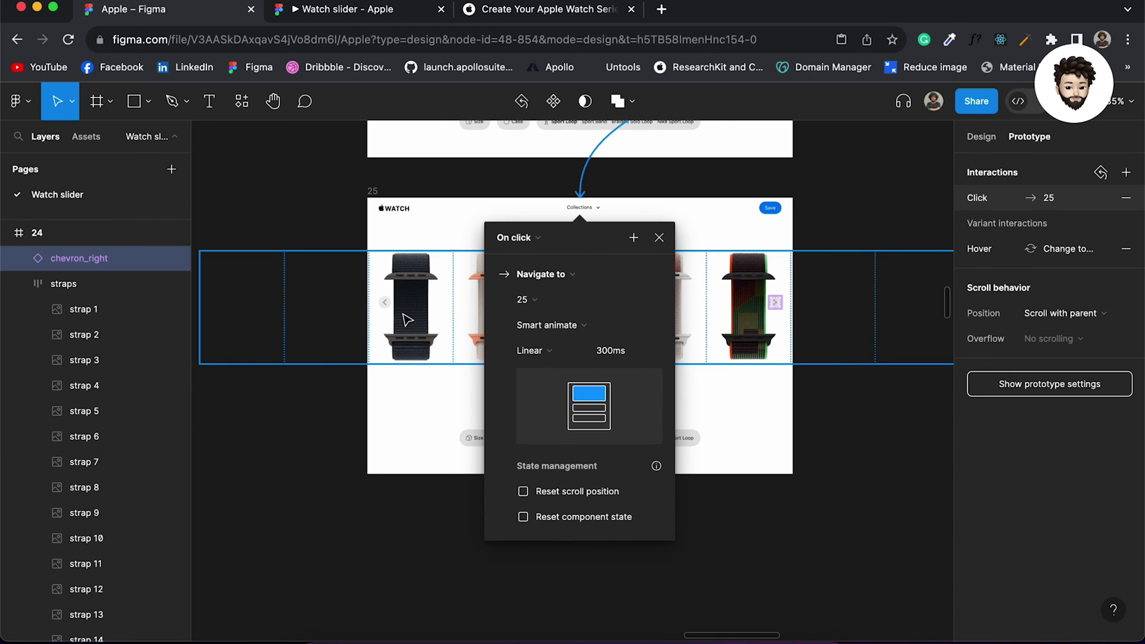
{"action": "left_click", "coordinate": [383, 303]}
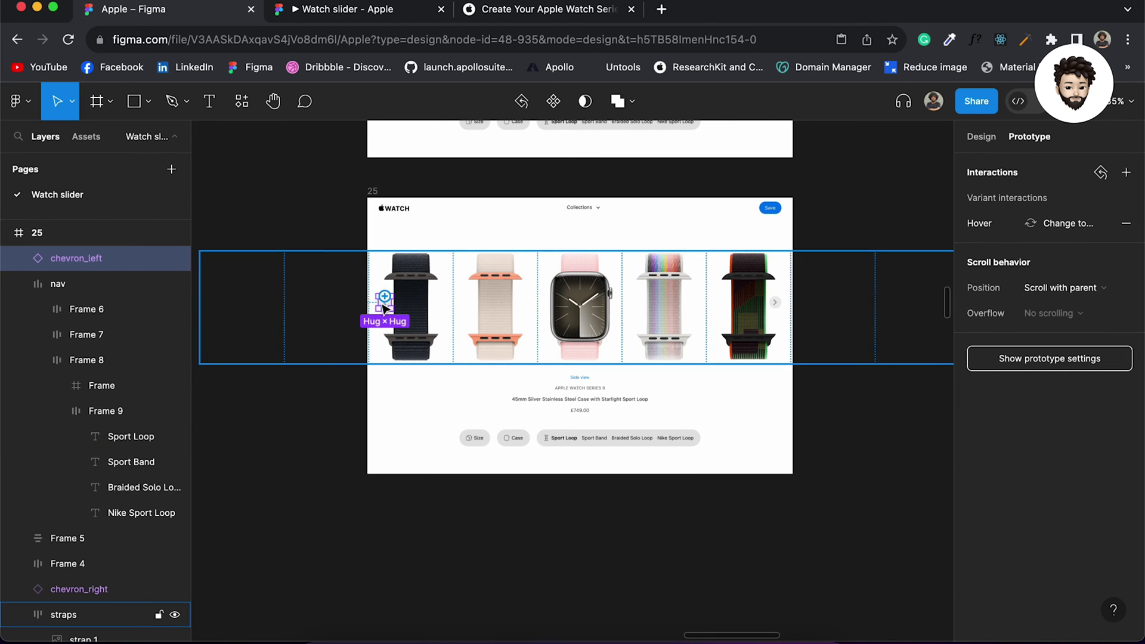
{"action": "left_click_drag", "start_coordinate": [385, 297], "coordinate": [568, 349]}
Connect the left chevron in screen 24 back to screen 23 as an on-click navigation
{"action": "scroll", "coordinate": [572, 334], "scroll_direction": "up", "scroll_amount": 4}
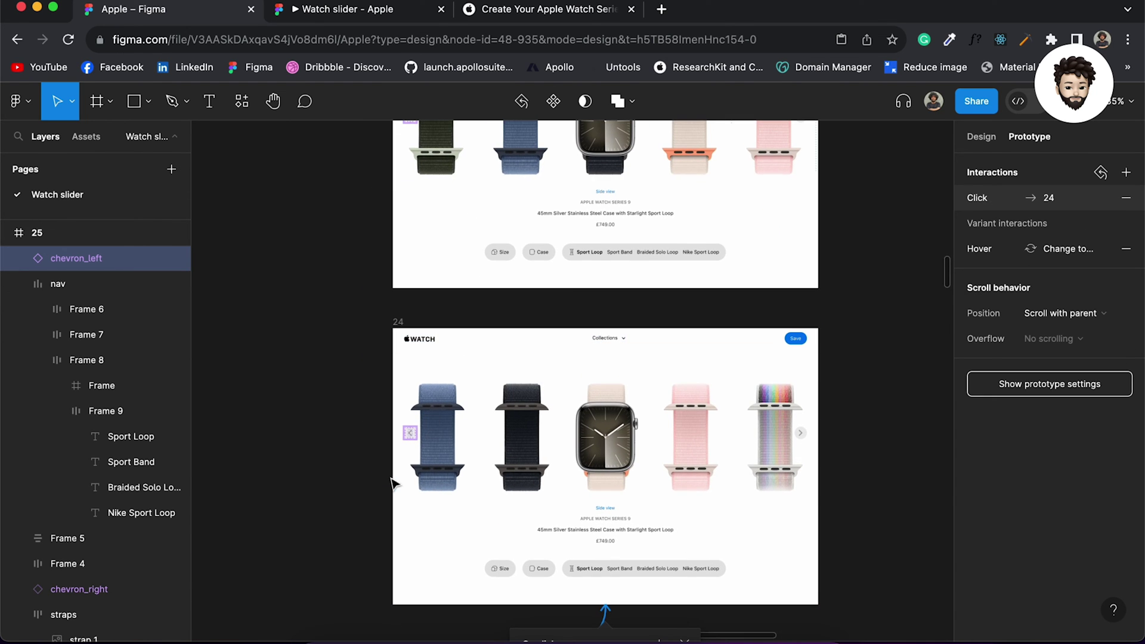
{"action": "left_click", "coordinate": [410, 433]}
{"action": "left_click_drag", "start_coordinate": [410, 427], "coordinate": [566, 271]}
Connect the left chevron in screen 23 back to screen 22 as an on-click navigation
{"action": "scroll", "coordinate": [370, 465], "scroll_direction": "up", "scroll_amount": 6}
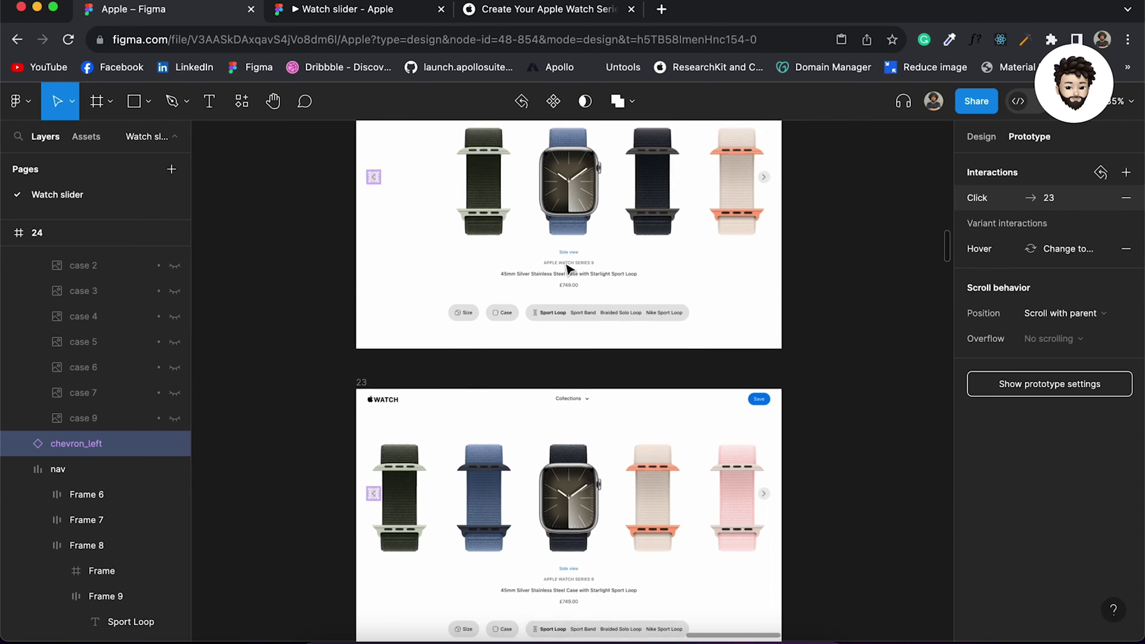
{"action": "left_click", "coordinate": [370, 478]}
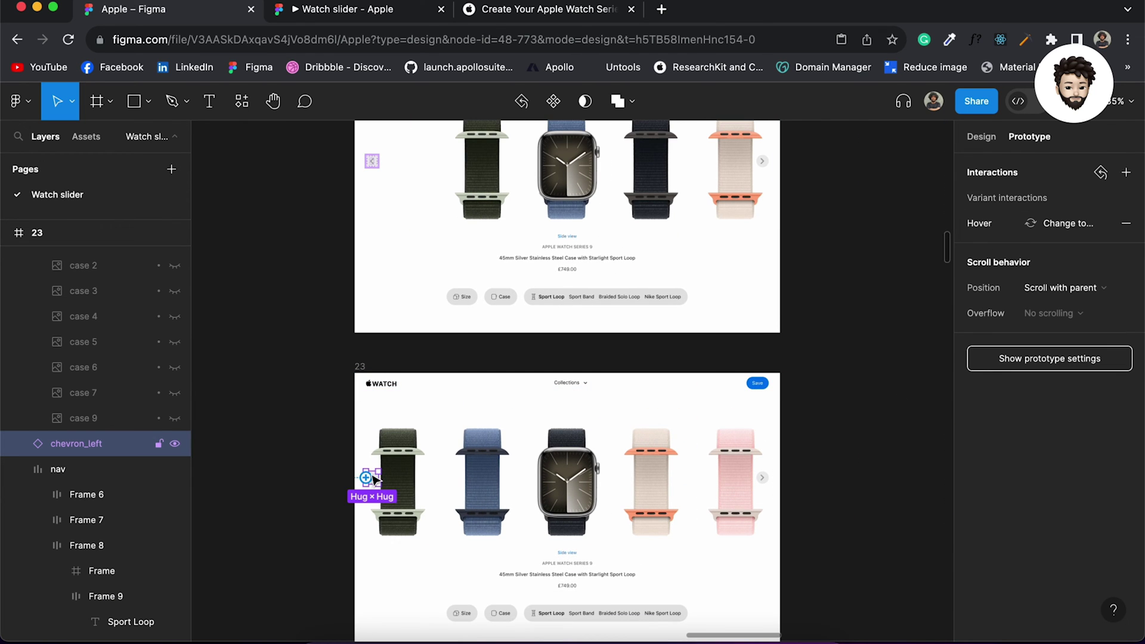
{"action": "left_click_drag", "start_coordinate": [371, 475], "coordinate": [634, 302]}
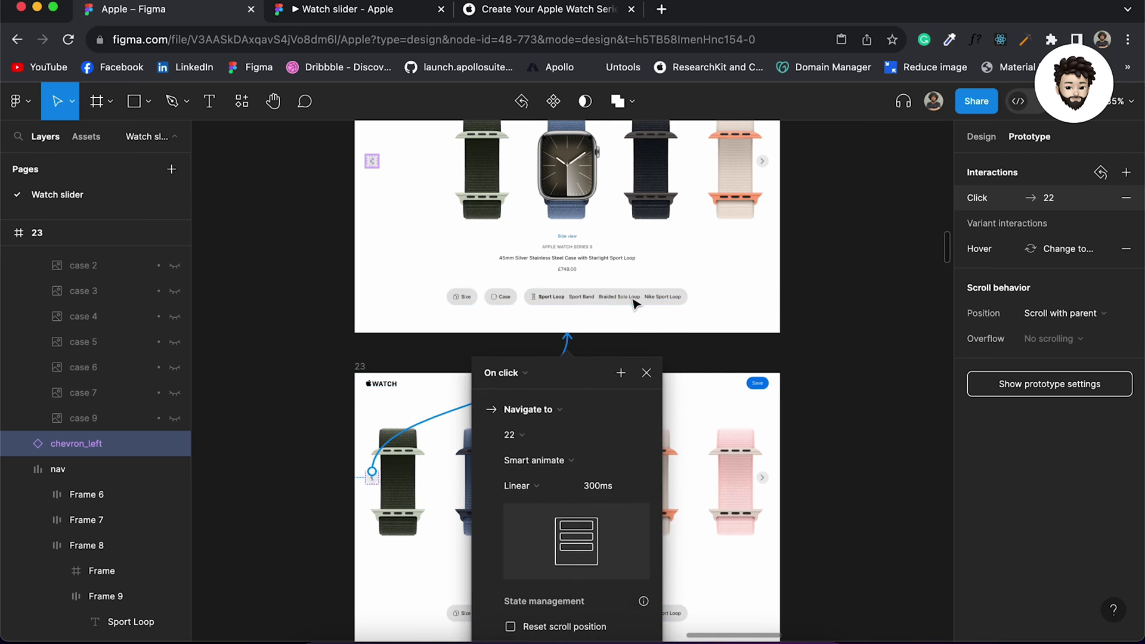
Connect the left chevron in screen 22 back to screen 21 as an on-click navigation
{"action": "scroll", "coordinate": [635, 304], "scroll_direction": "up", "scroll_amount": 5}
{"action": "scroll", "coordinate": [635, 305], "scroll_direction": "up", "scroll_amount": 4}
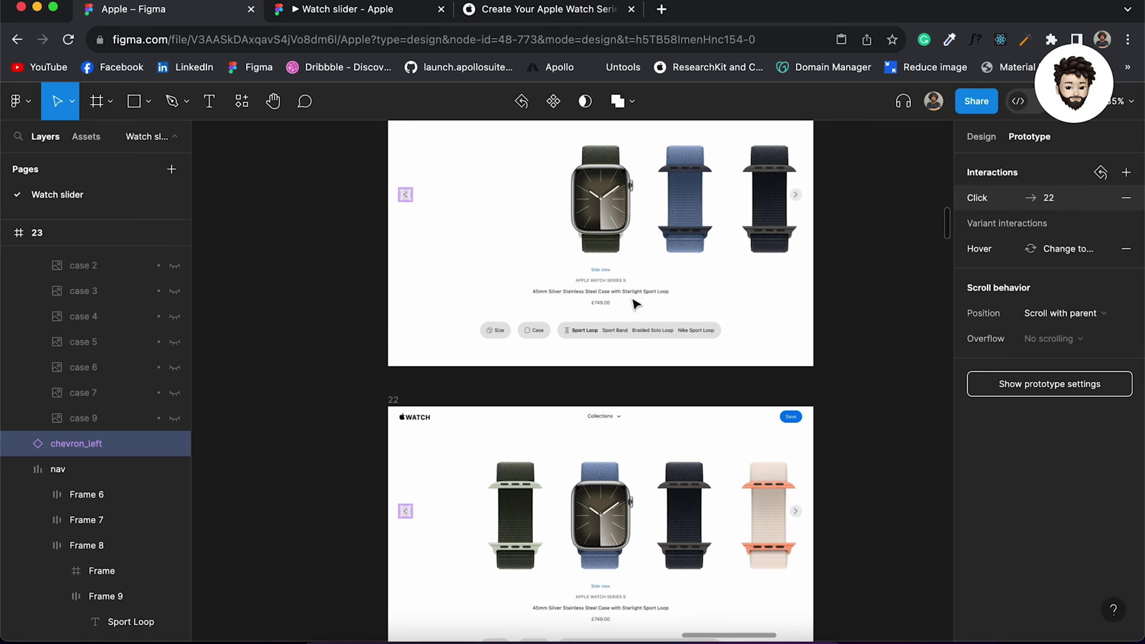
{"action": "left_click", "coordinate": [405, 512]}
{"action": "left_click_drag", "start_coordinate": [405, 512], "coordinate": [668, 319]}
Delete the left chevron from screen 21, the first screen of the slider
{"action": "scroll", "coordinate": [667, 319], "scroll_direction": "up", "scroll_amount": 5}
{"action": "scroll", "coordinate": [666, 318], "scroll_direction": "up", "scroll_amount": 5}
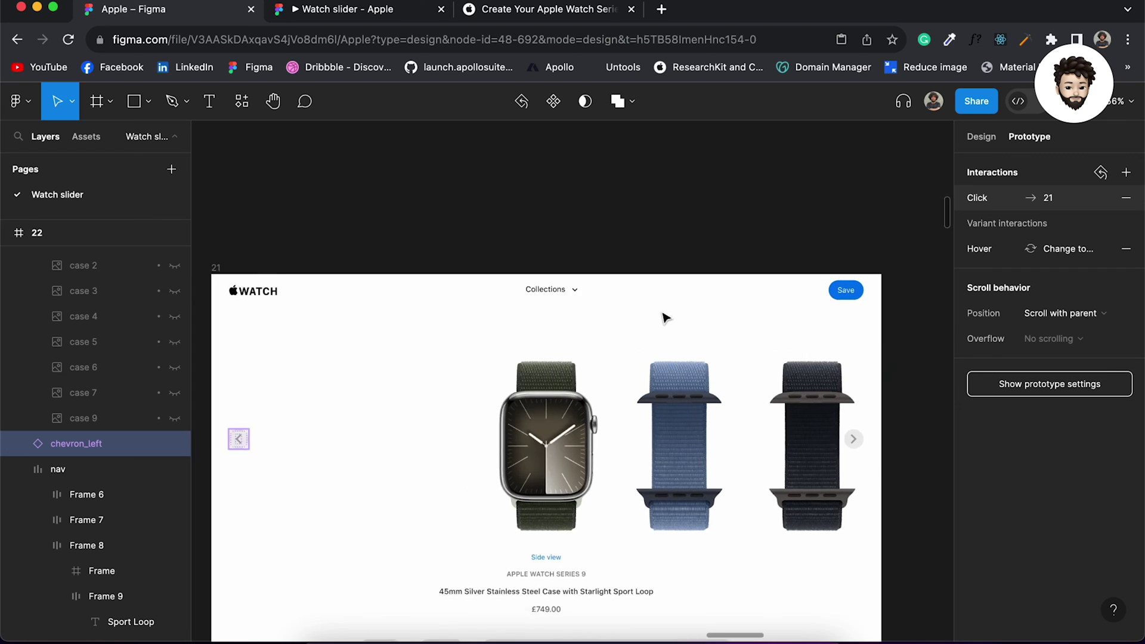
{"action": "left_click", "coordinate": [266, 416]}
{"action": "left_click", "coordinate": [305, 420]}
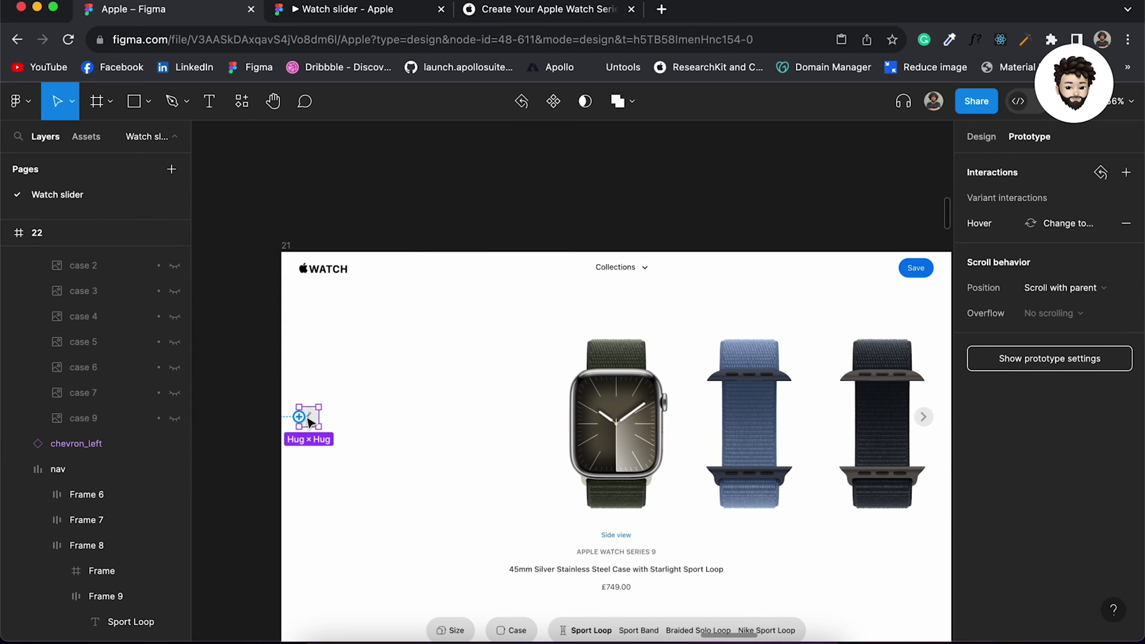
{"action": "key", "text": "BackSpace"}
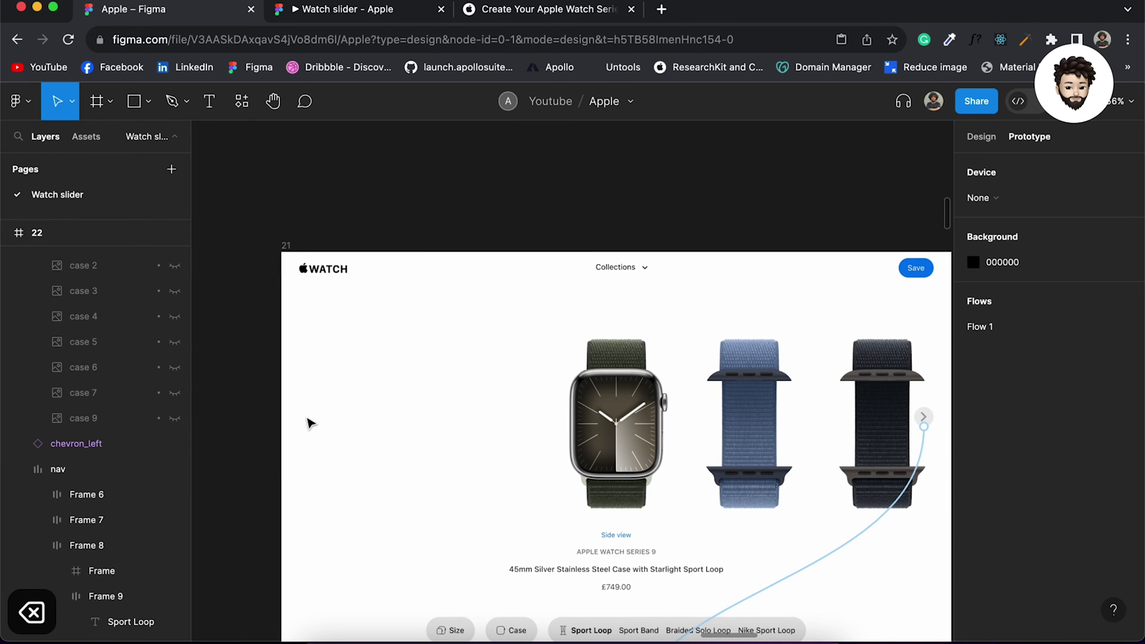
Open the prototype preview from screen 21 and scale the screen down to fit the window
{"action": "scroll", "coordinate": [309, 423], "scroll_direction": "down", "scroll_amount": 5}
{"action": "scroll", "coordinate": [450, 411], "scroll_direction": "up", "scroll_amount": 5}
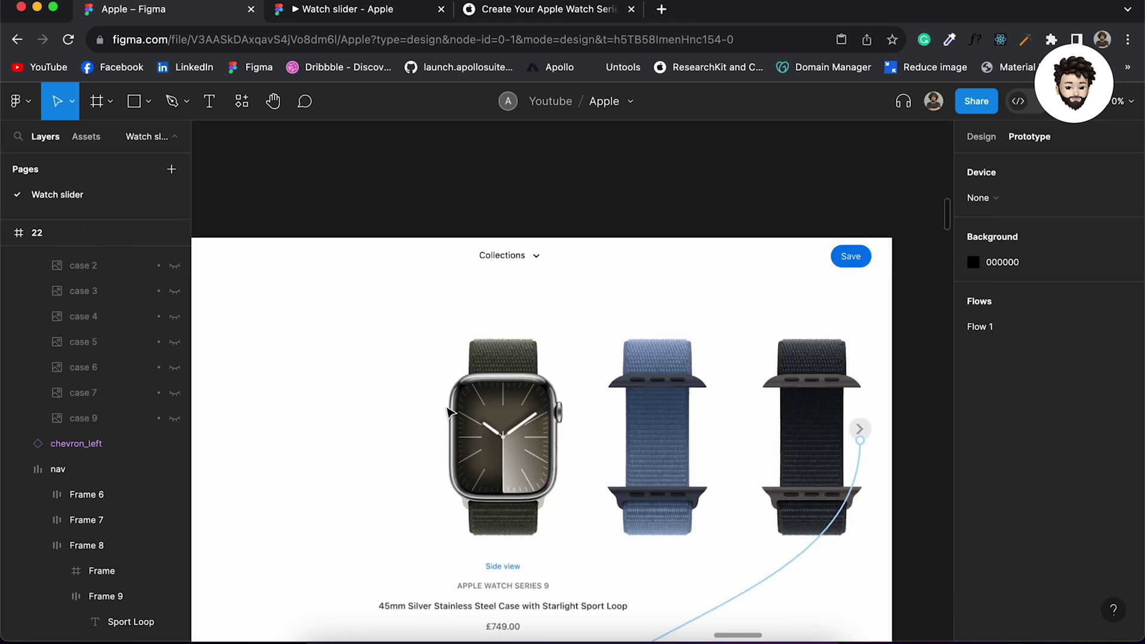
{"action": "scroll", "coordinate": [451, 411], "scroll_direction": "down", "scroll_amount": 10}
{"action": "scroll", "coordinate": [706, 353], "scroll_direction": "down", "scroll_amount": 3}
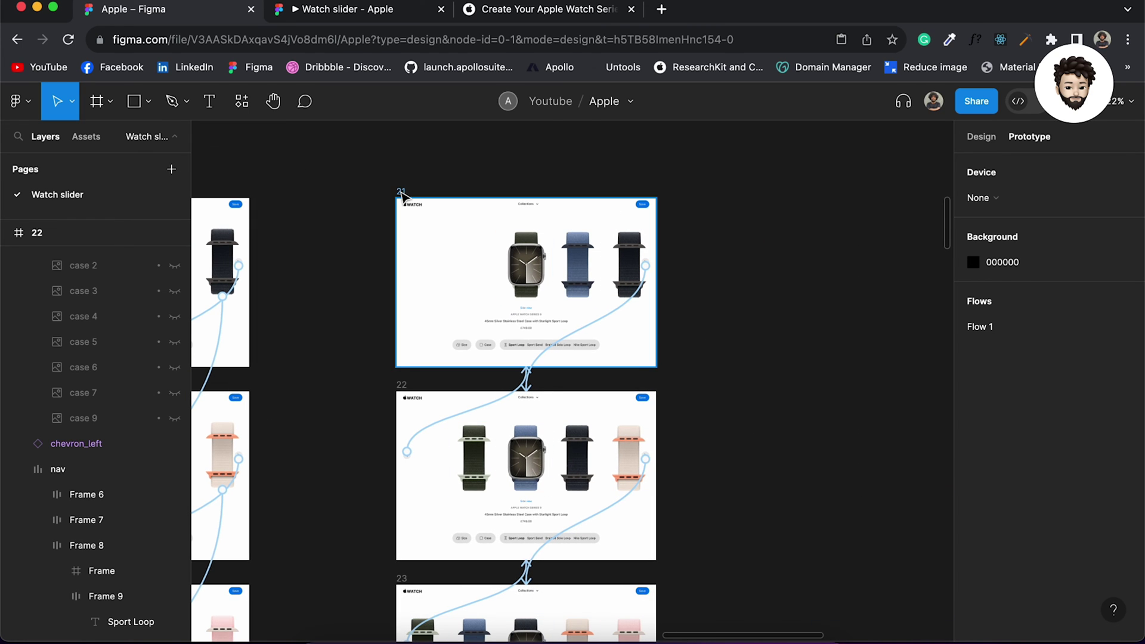
{"action": "left_click", "coordinate": [399, 191]}
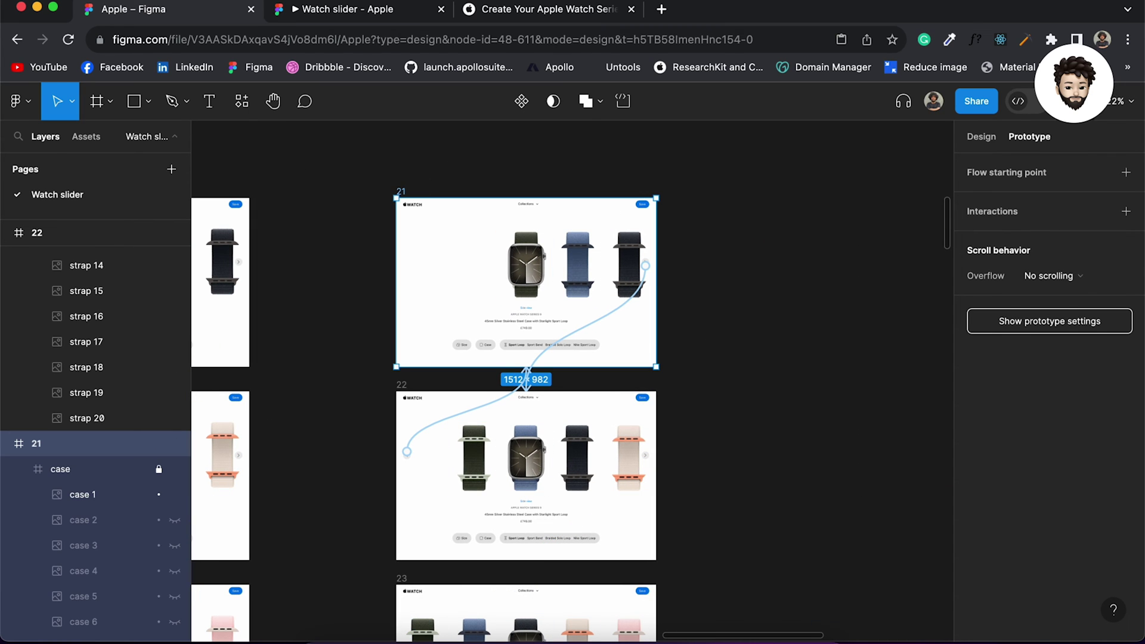
{"action": "left_click", "coordinate": [1050, 101]}
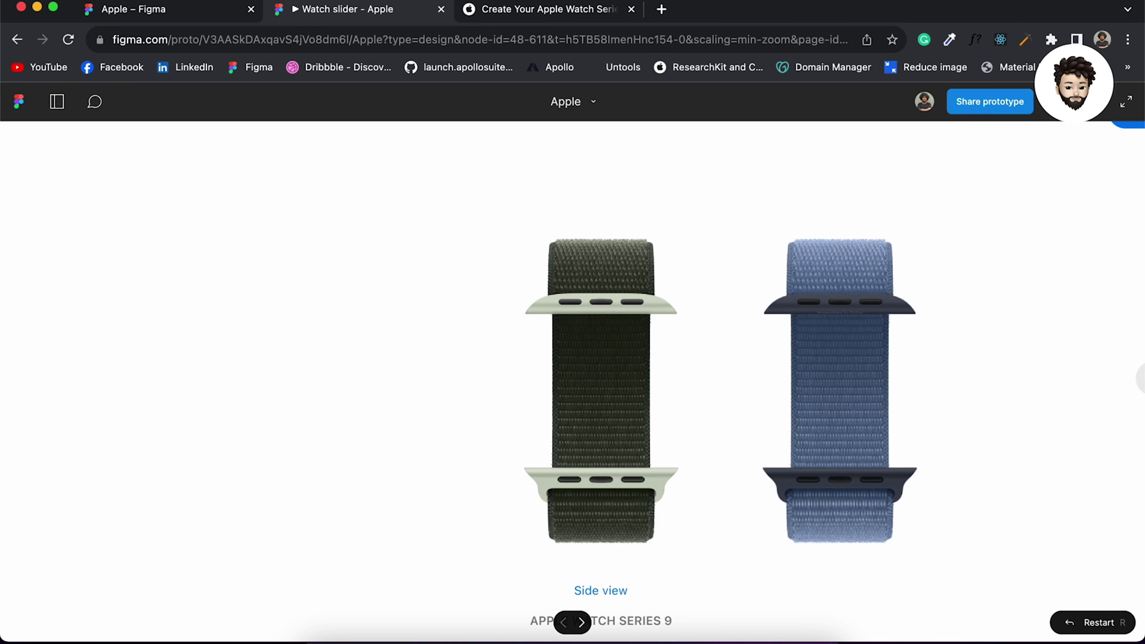
{"action": "left_click", "coordinate": [1074, 101]}
{"action": "left_click", "coordinate": [1037, 169]}
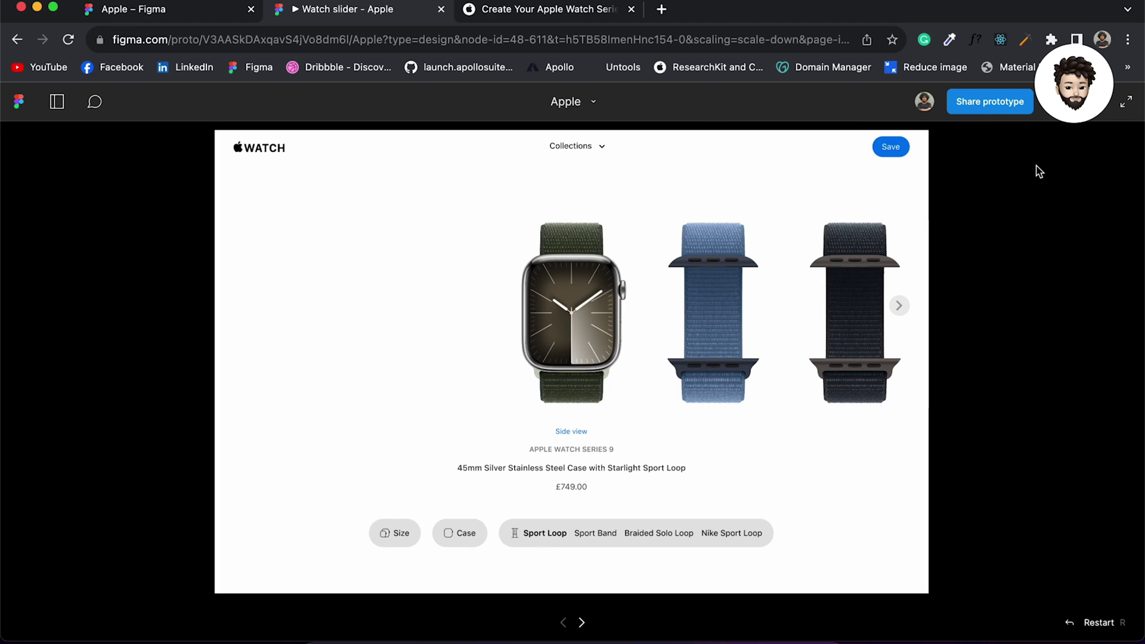
Test the right and left chevrons in the prototype by moving between straps, and return to the design file
{"action": "left_click", "coordinate": [899, 306]}
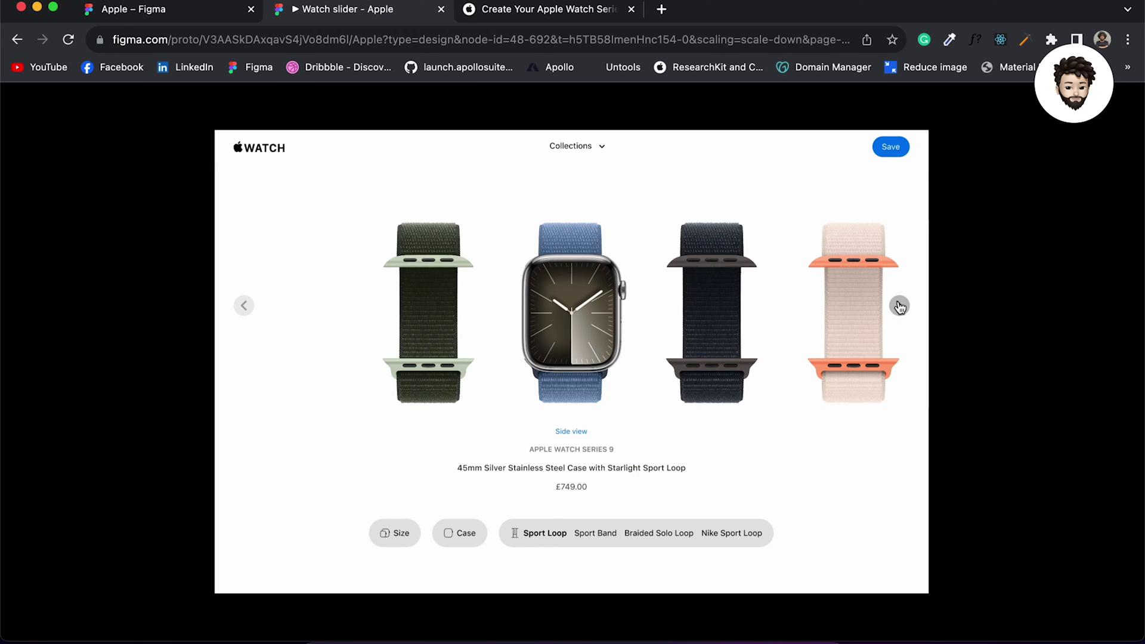
{"action": "left_click", "coordinate": [899, 306]}
{"action": "left_click", "coordinate": [244, 306]}
{"action": "left_click", "coordinate": [194, 10]}
{"action": "scroll", "coordinate": [540, 248], "scroll_direction": "up", "scroll_amount": 5}
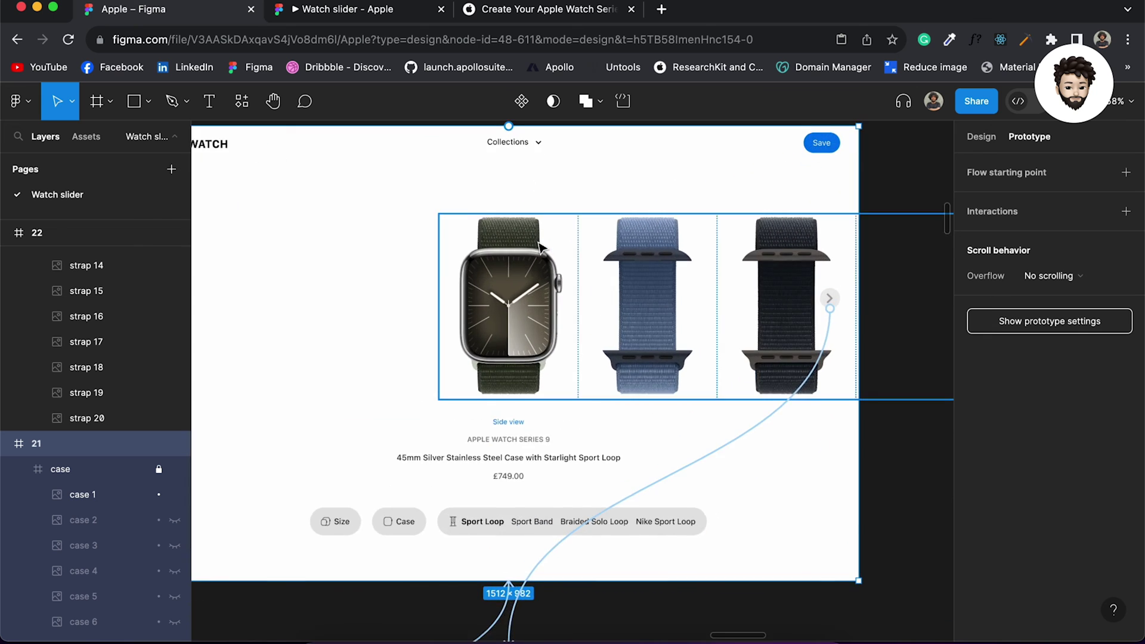
{"action": "scroll", "coordinate": [540, 248], "scroll_direction": "down", "scroll_amount": 5}
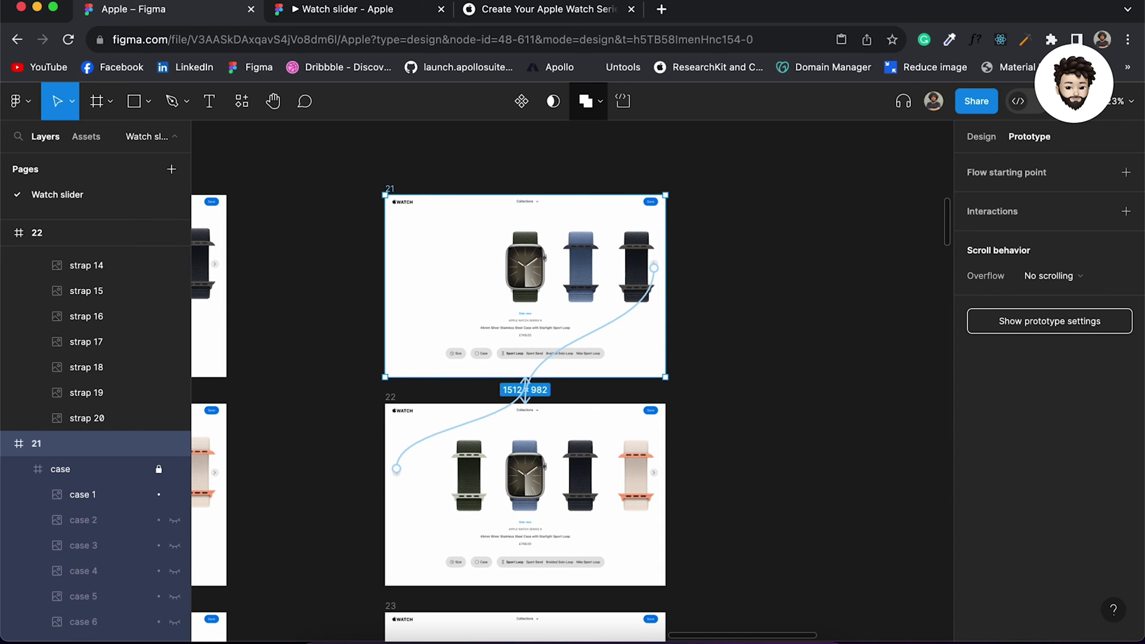
Switch to Apple's Apple Watch studio page and advance its strap slider to examine how it moves
{"action": "left_click", "coordinate": [489, 9]}
{"action": "left_click", "coordinate": [1117, 291]}
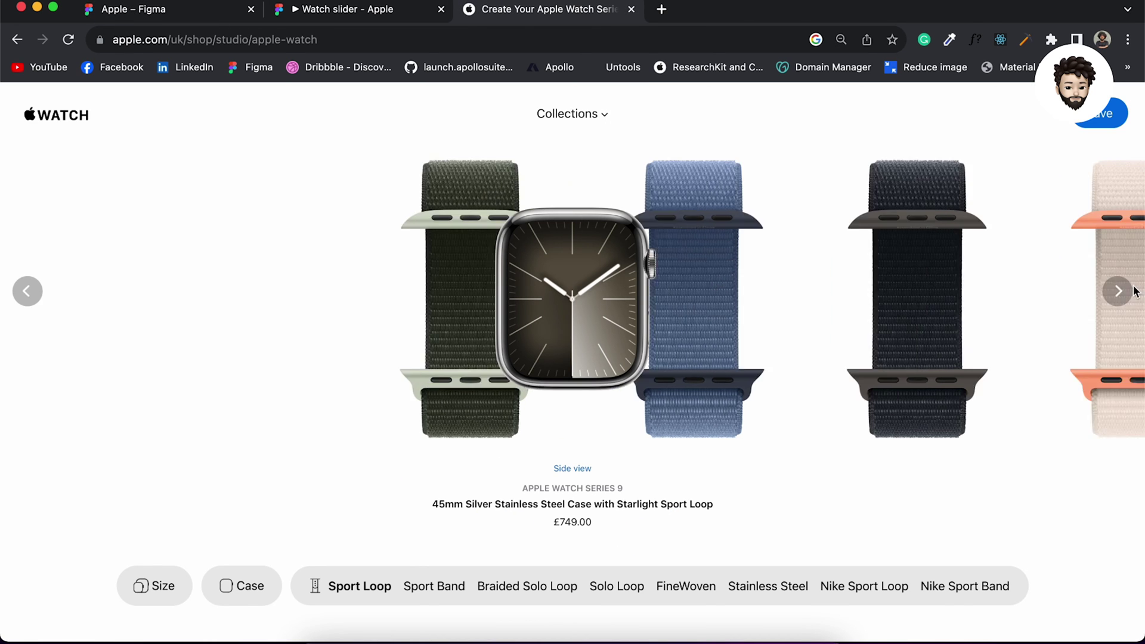
{"action": "left_click", "coordinate": [1119, 292]}
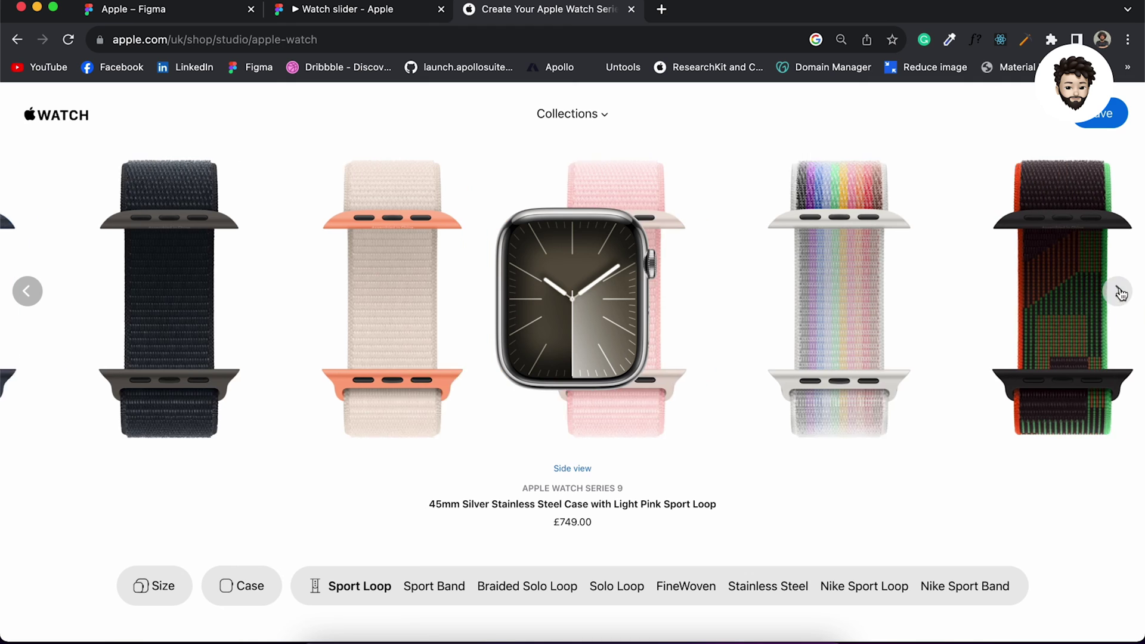
Return to the Figma design file and bring screens 21 and 22 into view to work on their straps
{"action": "left_click", "coordinate": [187, 13]}
{"action": "left_click", "coordinate": [528, 272]}
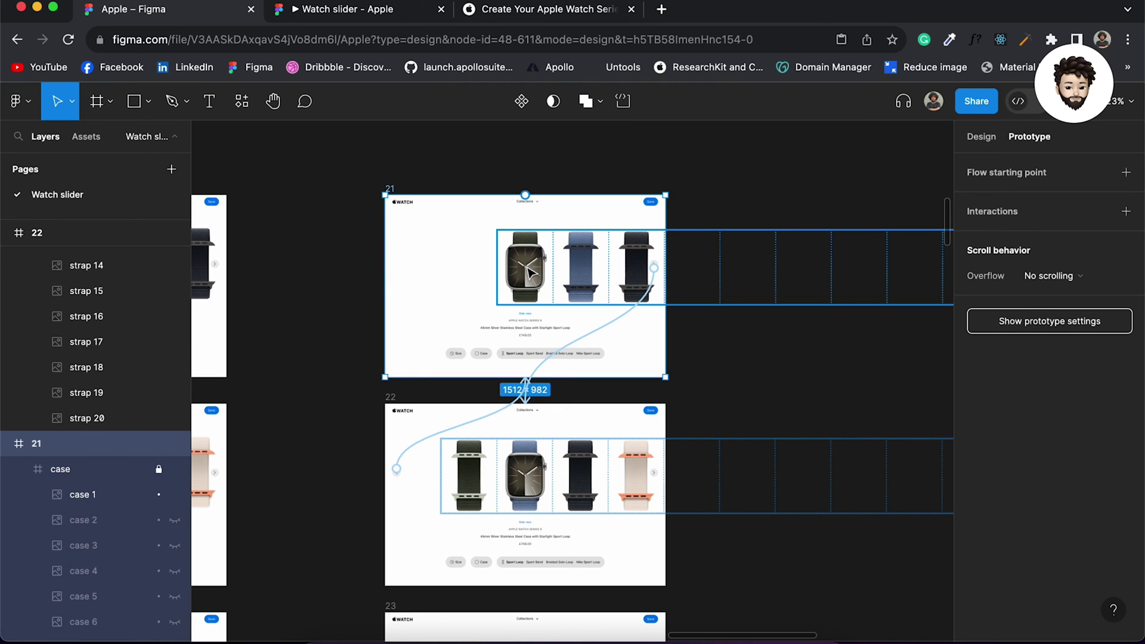
{"action": "scroll", "coordinate": [528, 271], "scroll_direction": "up", "scroll_amount": 3}
{"action": "scroll", "coordinate": [528, 271], "scroll_direction": "down", "scroll_amount": 5}
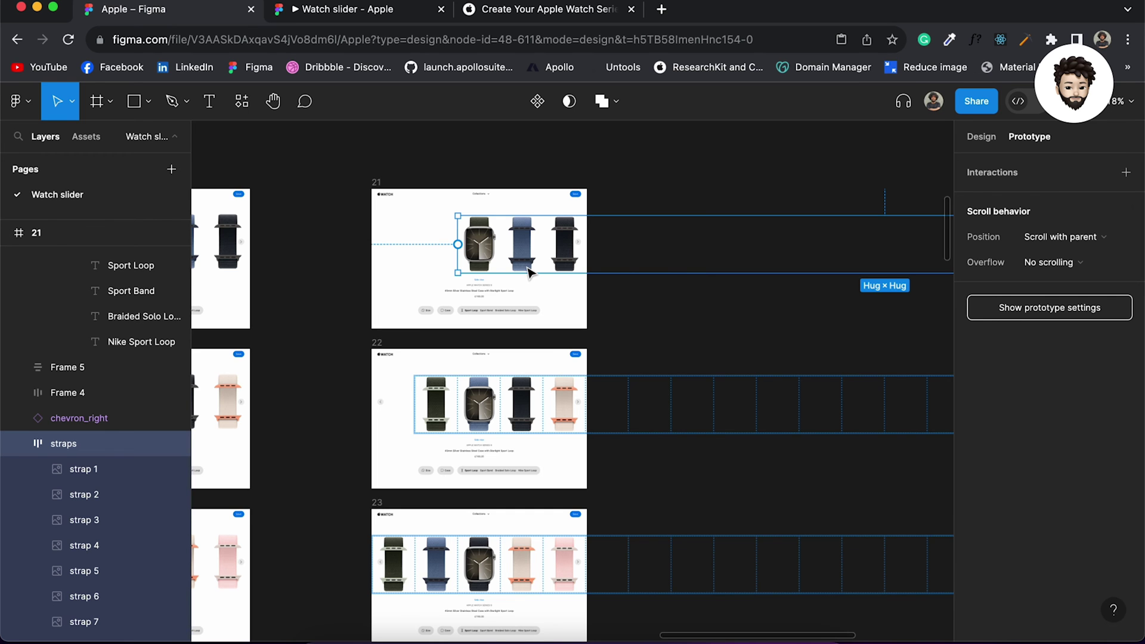
{"action": "scroll", "coordinate": [528, 271], "scroll_direction": "down", "scroll_amount": 2}
{"action": "scroll", "coordinate": [591, 235], "scroll_direction": "up", "scroll_amount": 5}
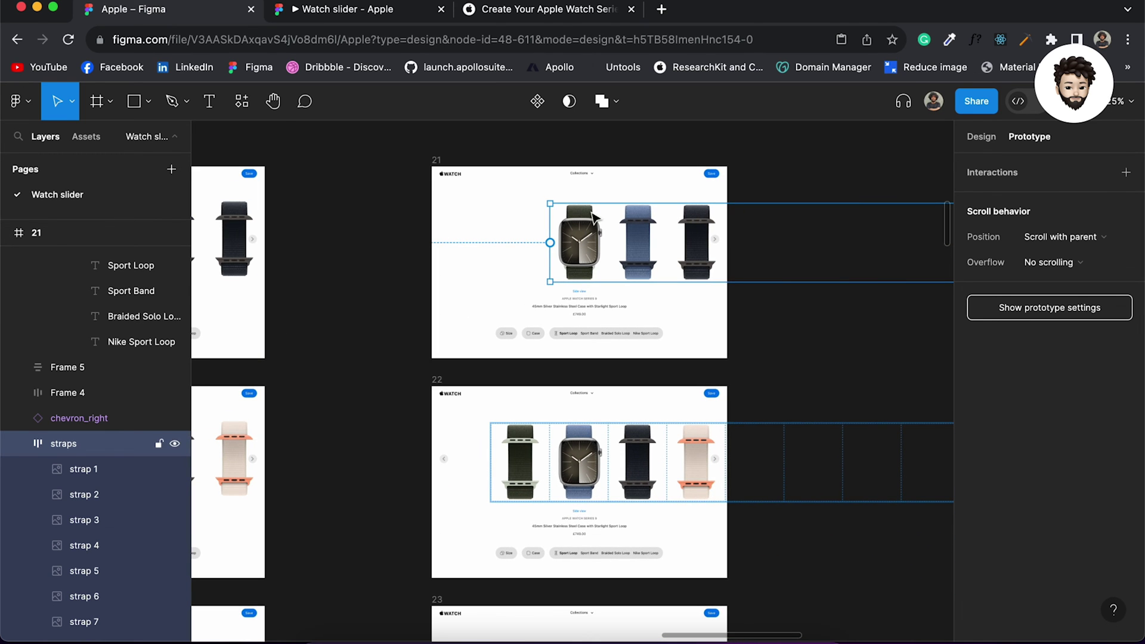
{"action": "scroll", "coordinate": [594, 217], "scroll_direction": "up", "scroll_amount": 2}
{"action": "left_click", "coordinate": [578, 257]}
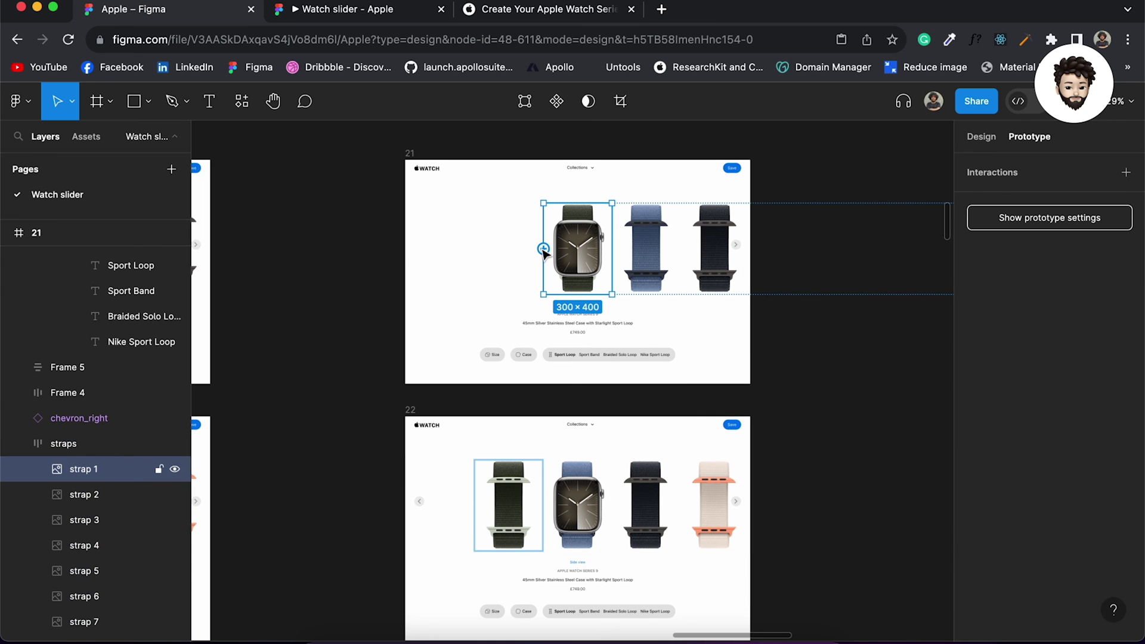
{"action": "left_click_drag", "start_coordinate": [544, 249], "coordinate": [470, 451]}
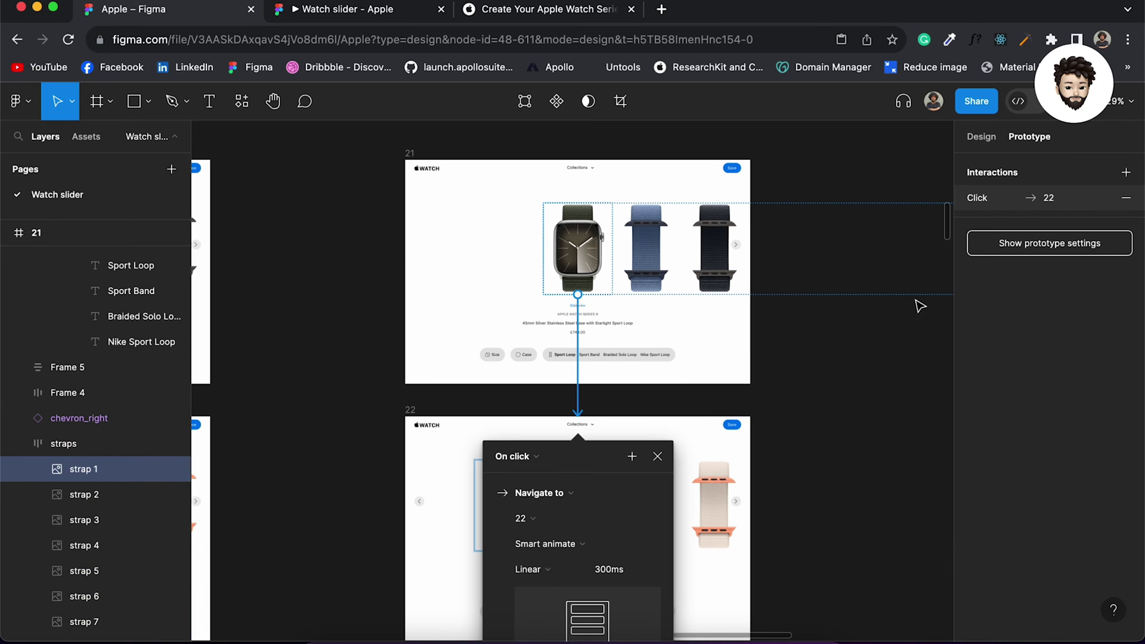
{"action": "scroll", "coordinate": [645, 437], "scroll_direction": "down", "scroll_amount": 4}
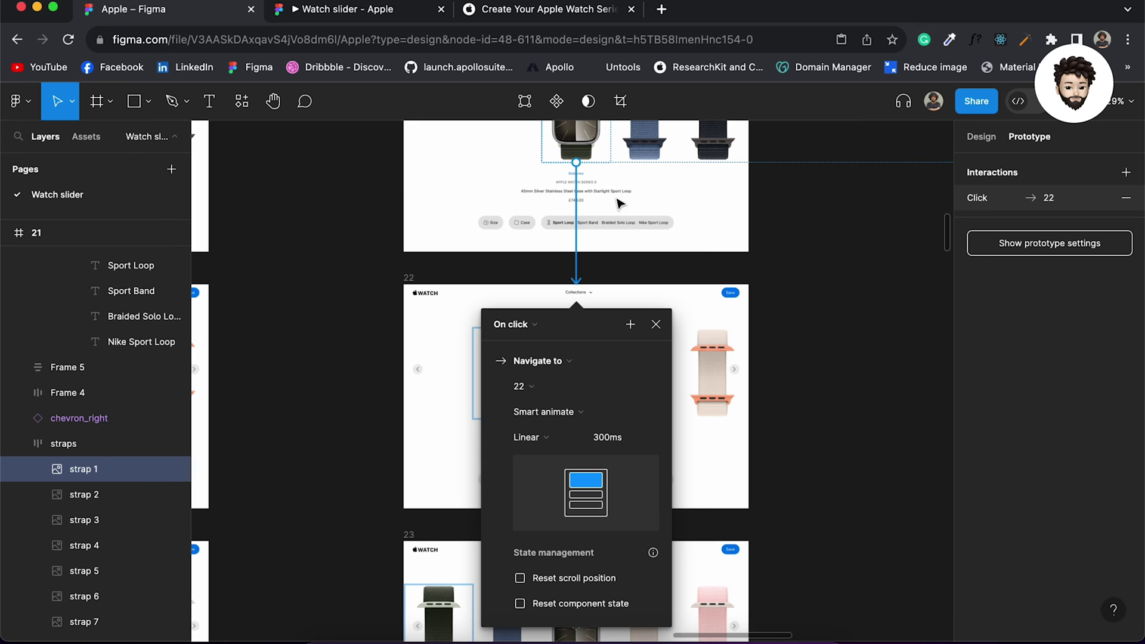
{"action": "left_click", "coordinate": [849, 258]}
{"action": "scroll", "coordinate": [849, 258], "scroll_direction": "up", "scroll_amount": 2}
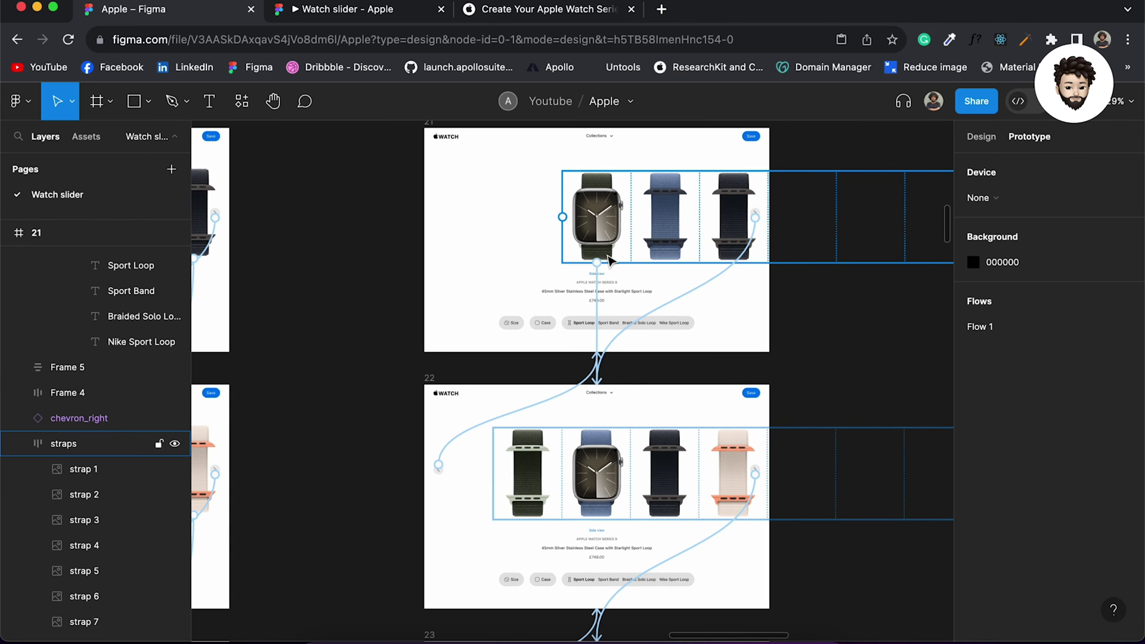
{"action": "left_click", "coordinate": [596, 323]}
{"action": "key", "text": "BackSpace"}
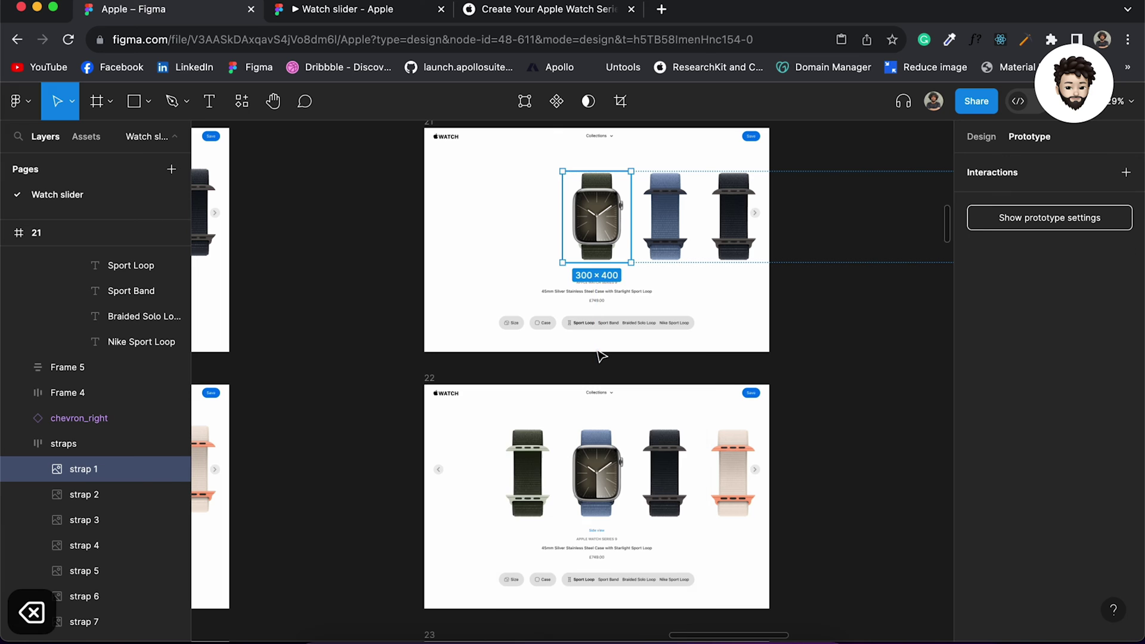
Link strap 2 on screen 21 to screen 22 with an on-click Smart animate interaction, Linear, 300ms
{"action": "left_click", "coordinate": [657, 226]}
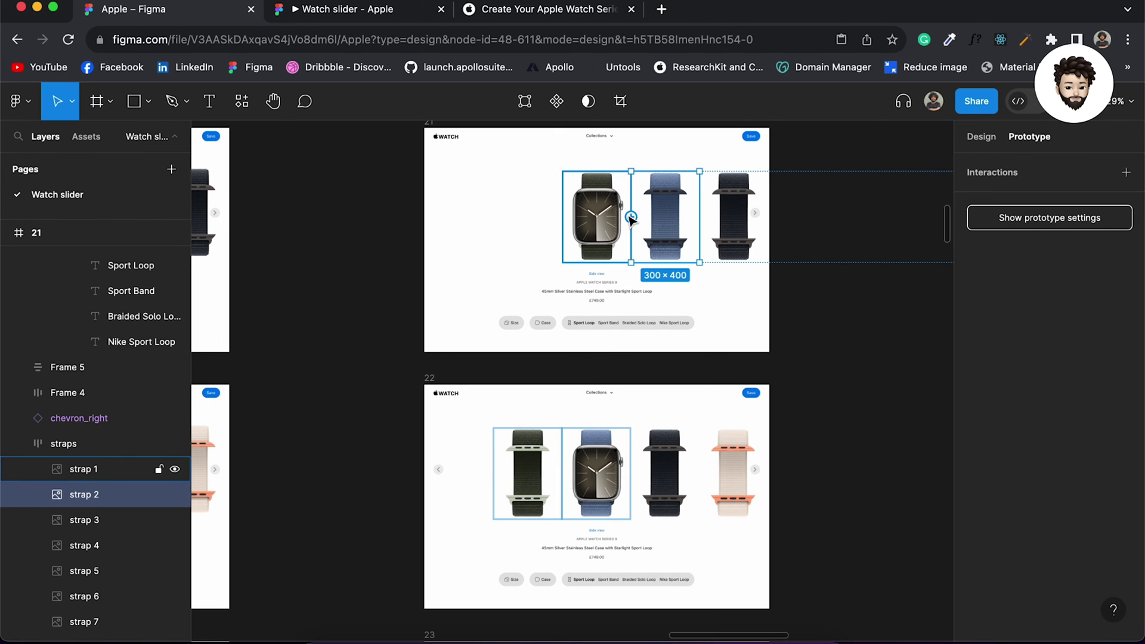
{"action": "left_click_drag", "start_coordinate": [633, 217], "coordinate": [604, 525]}
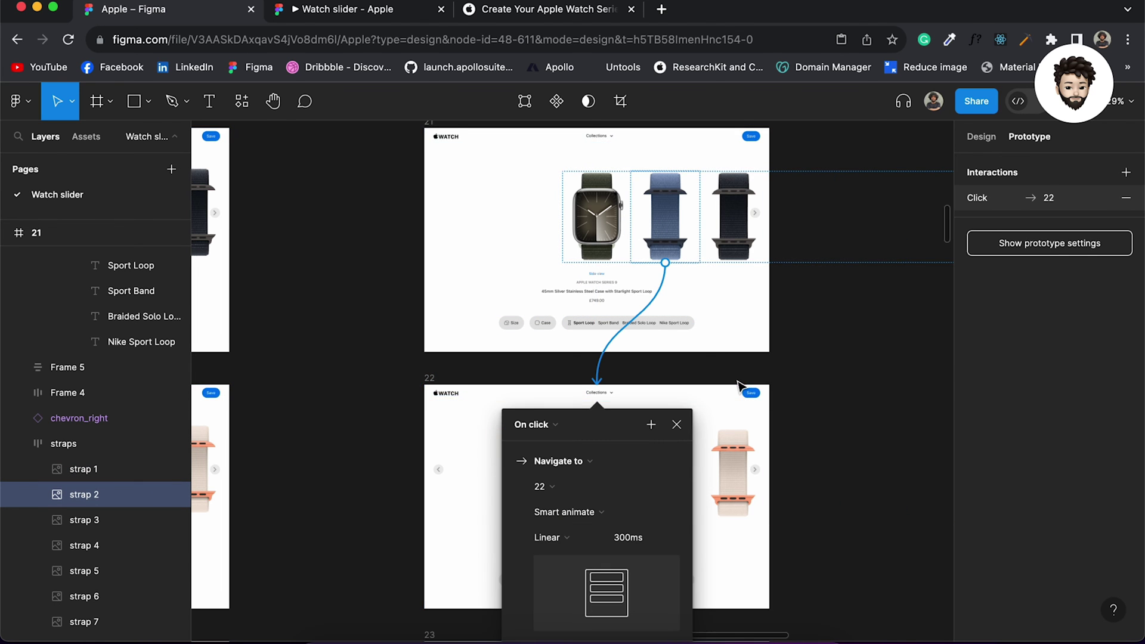
{"action": "scroll", "coordinate": [468, 374], "scroll_direction": "down", "scroll_amount": 4}
Link strap 1 on screen 22 back to screen 21 with an on-click Smart animate interaction, Linear, 300ms
{"action": "left_click", "coordinate": [540, 359]}
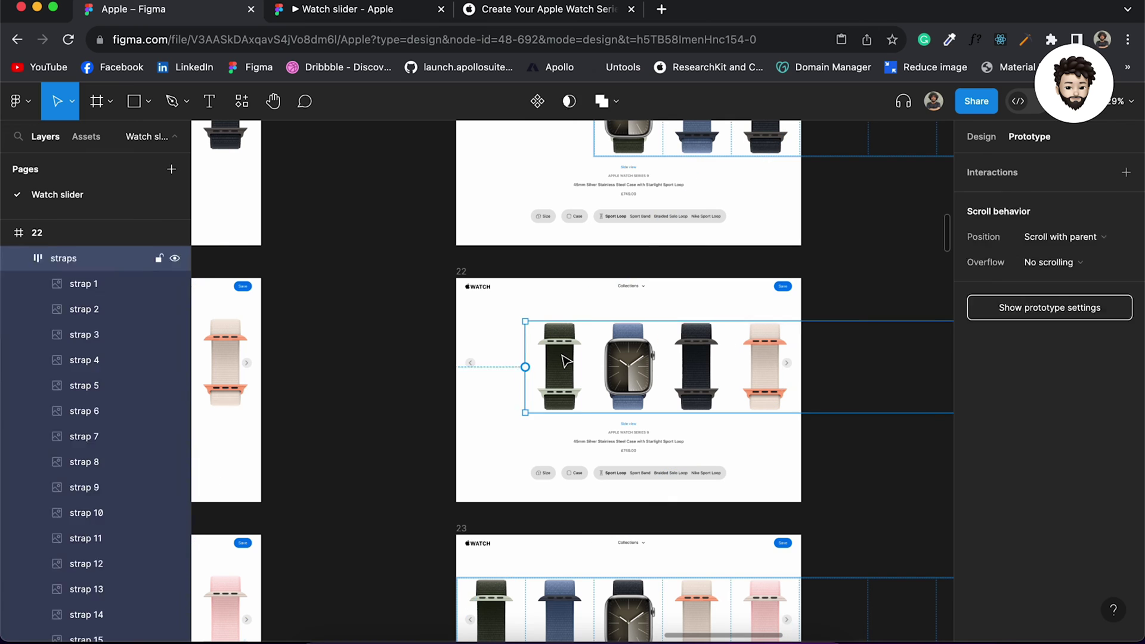
{"action": "double_click", "coordinate": [566, 360]}
{"action": "left_click_drag", "start_coordinate": [559, 323], "coordinate": [640, 234]}
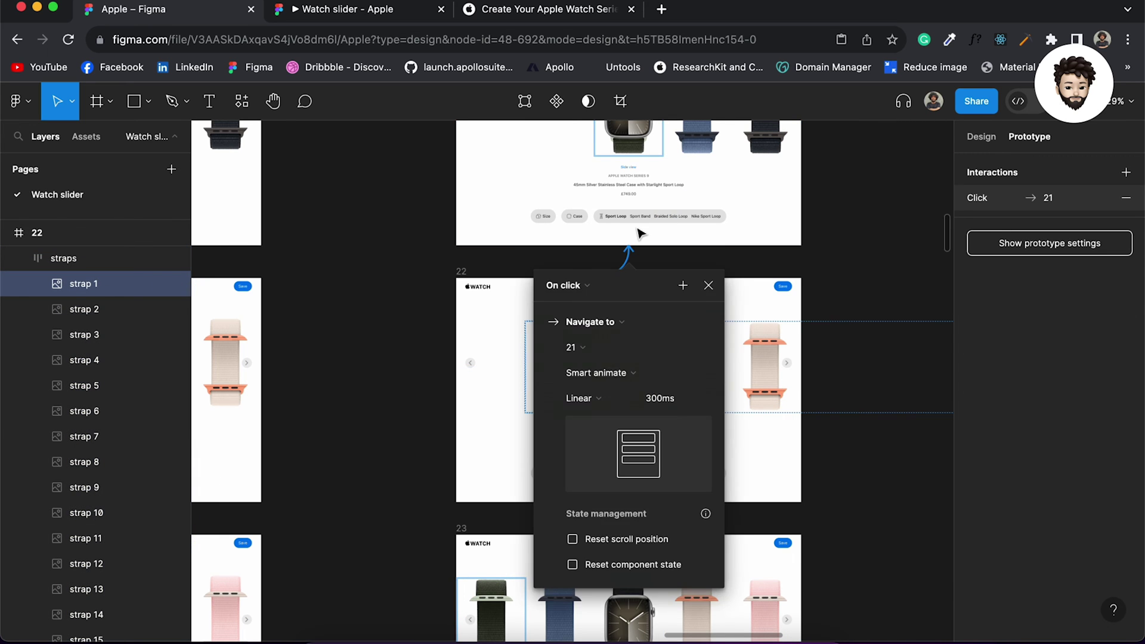
{"action": "scroll", "coordinate": [716, 257], "scroll_direction": "up", "scroll_amount": 3}
{"action": "scroll", "coordinate": [715, 256], "scroll_direction": "right", "scroll_amount": 3}
{"action": "left_click", "coordinate": [798, 272]}
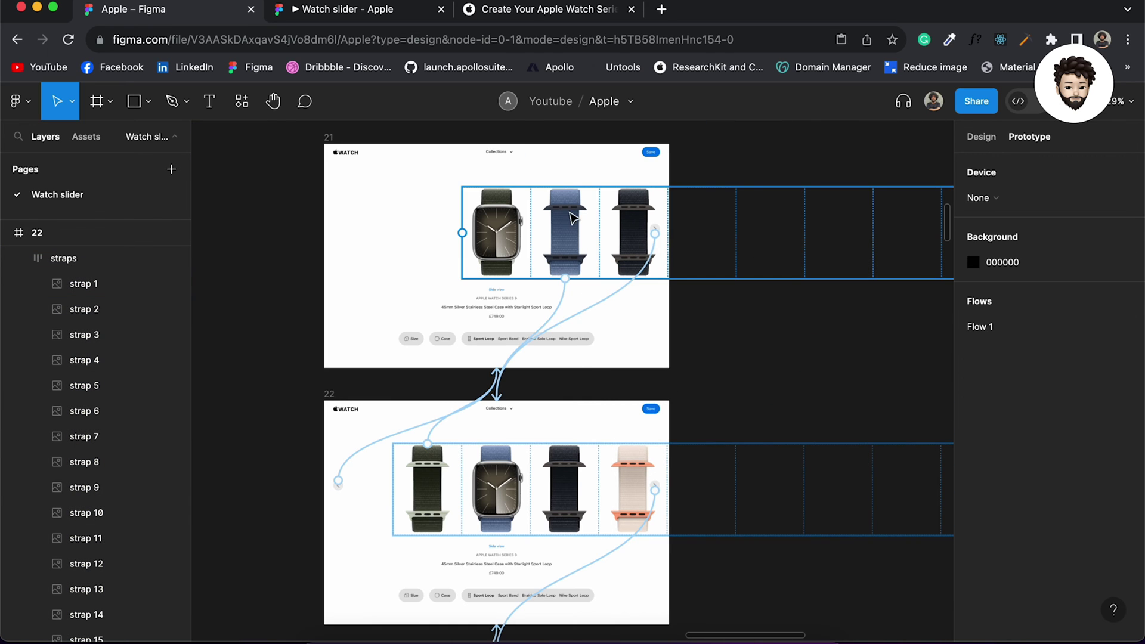
Link strap 3 on screen 21 to screen 23 with an on-click Smart animate interaction, Linear, 300ms
{"action": "double_click", "coordinate": [631, 234]}
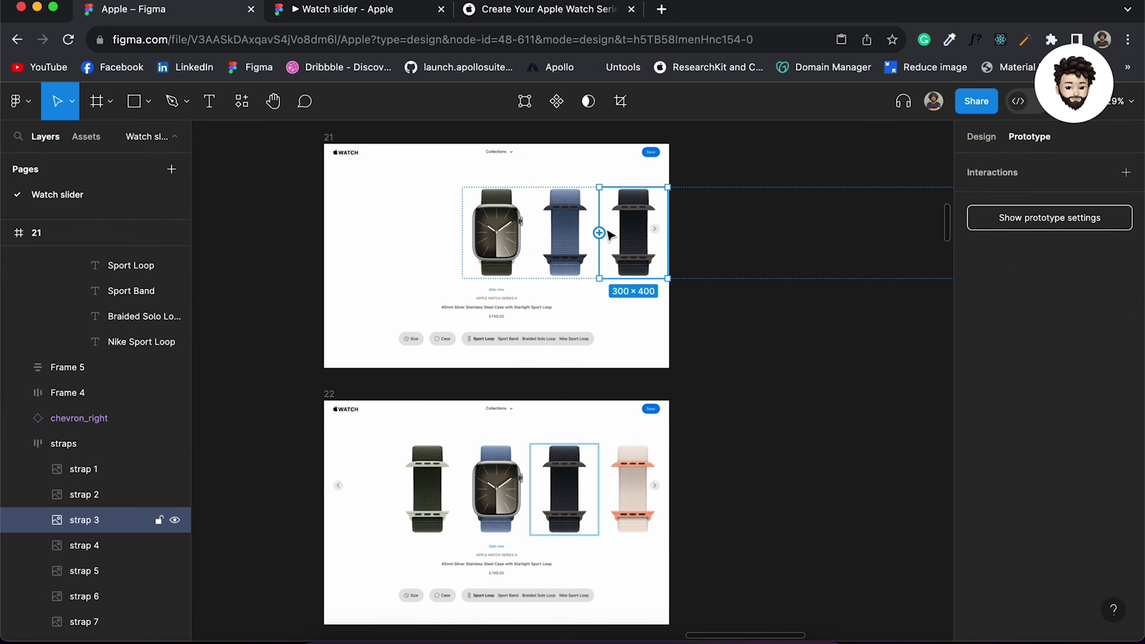
{"action": "left_click_drag", "start_coordinate": [599, 233], "coordinate": [549, 387]}
{"action": "scroll", "coordinate": [597, 268], "scroll_direction": "down", "scroll_amount": 8}
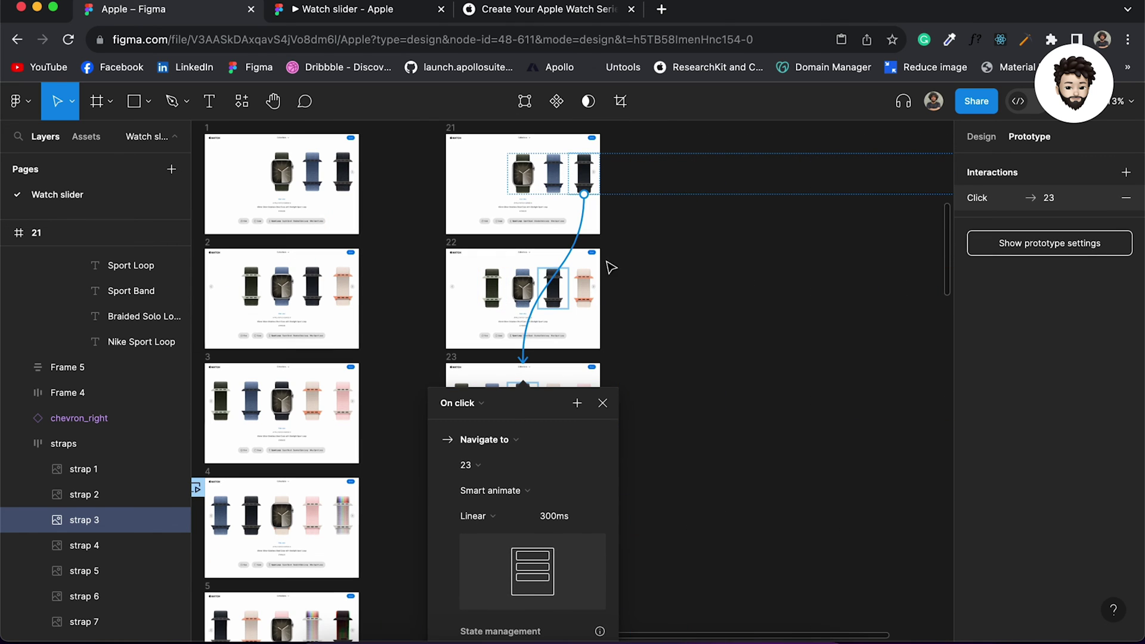
Turn off content clipping for screen 21 so the straps beyond its edge can be reached
{"action": "left_click", "coordinate": [452, 128]}
{"action": "left_click", "coordinate": [981, 137]}
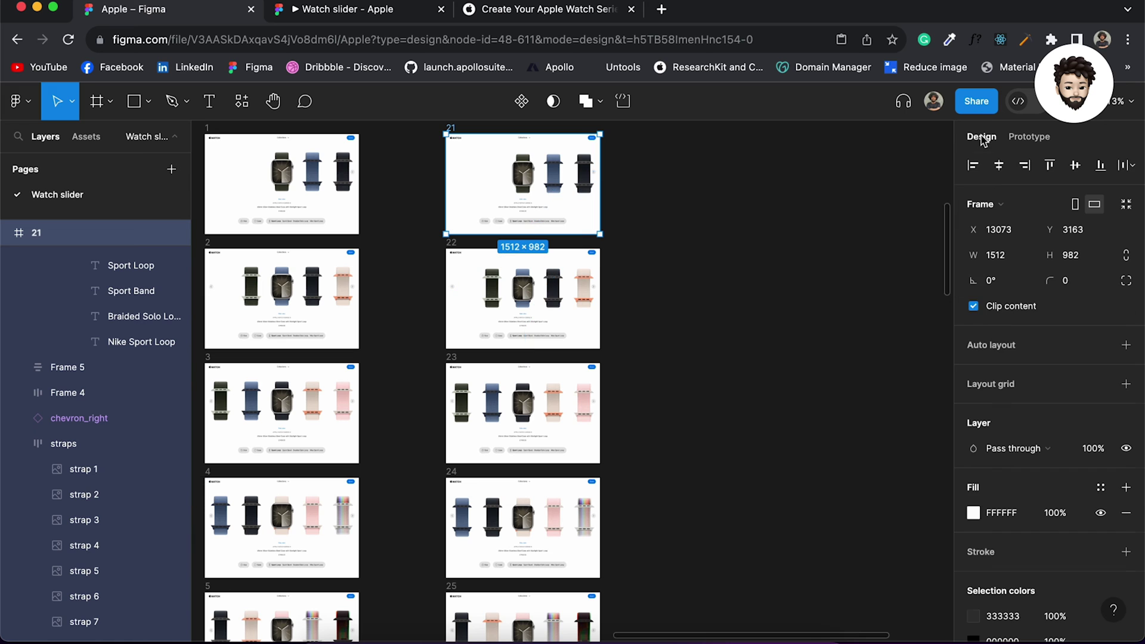
{"action": "left_click", "coordinate": [973, 307]}
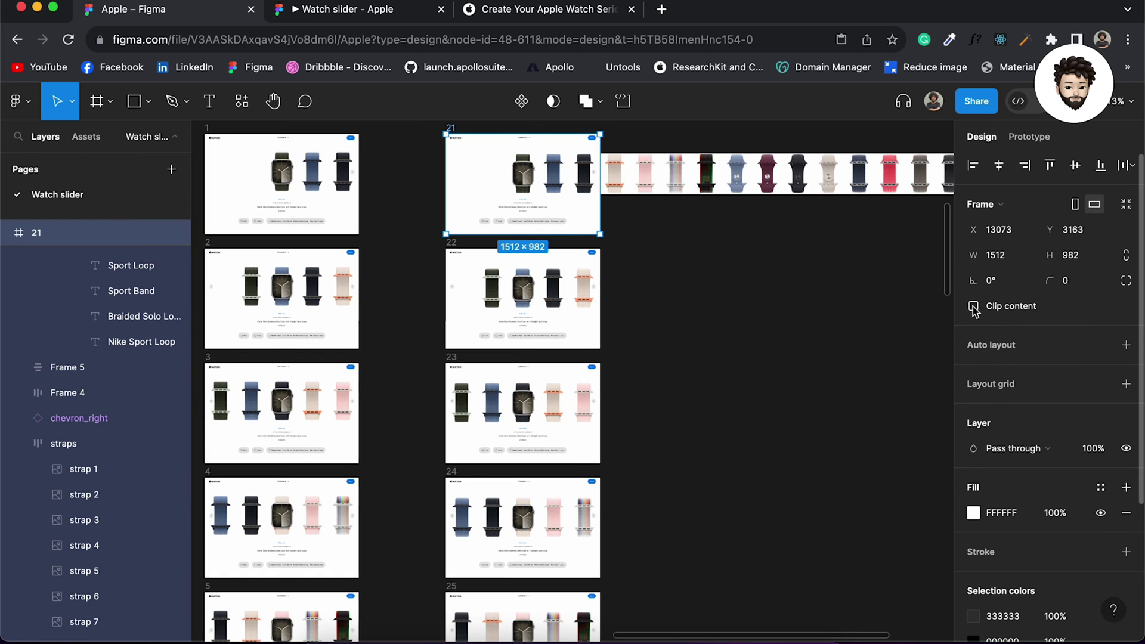
Link strap 4 on screen 21 to screen 24 with an on-click Smart animate interaction, Linear, 300ms
{"action": "double_click", "coordinate": [618, 184]}
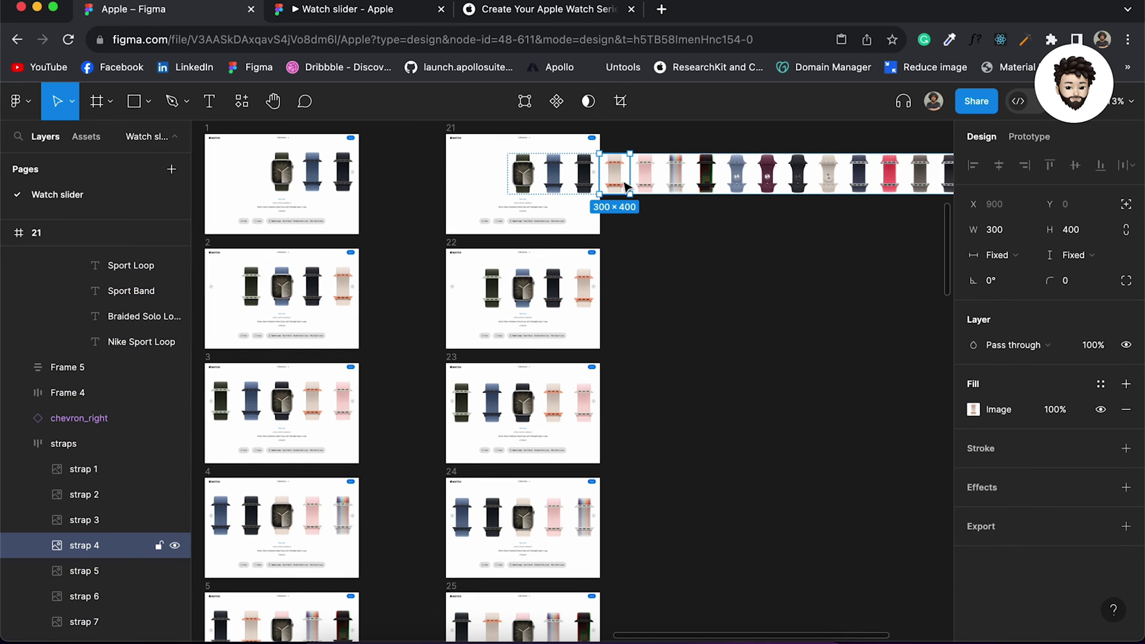
{"action": "scroll", "coordinate": [627, 182], "scroll_direction": "up", "scroll_amount": 3}
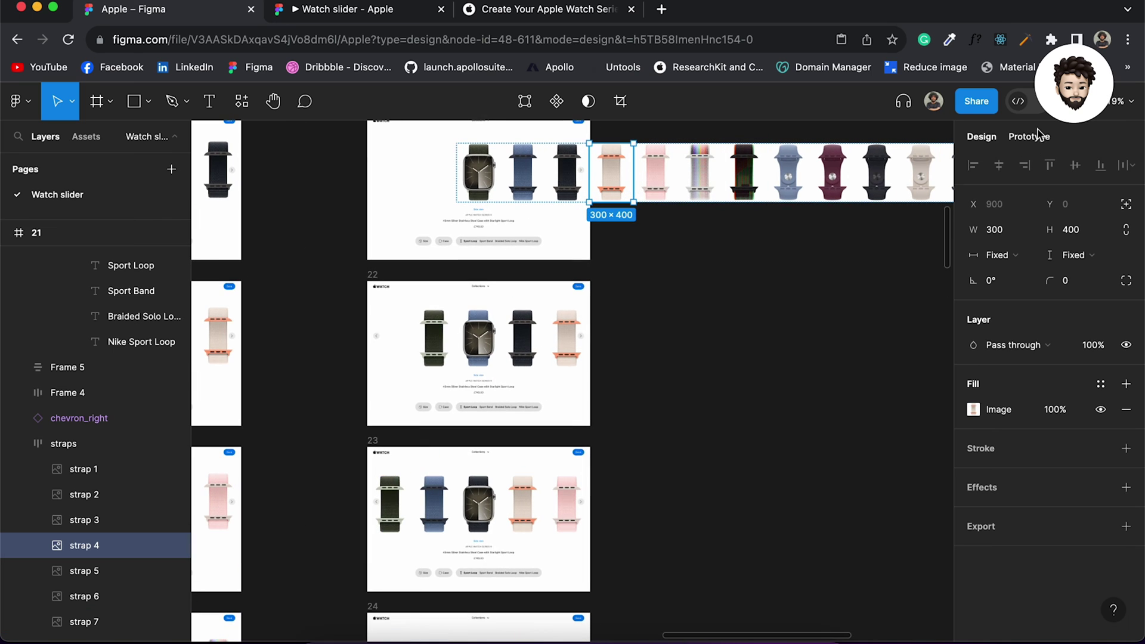
{"action": "key", "text": "shift+e"}
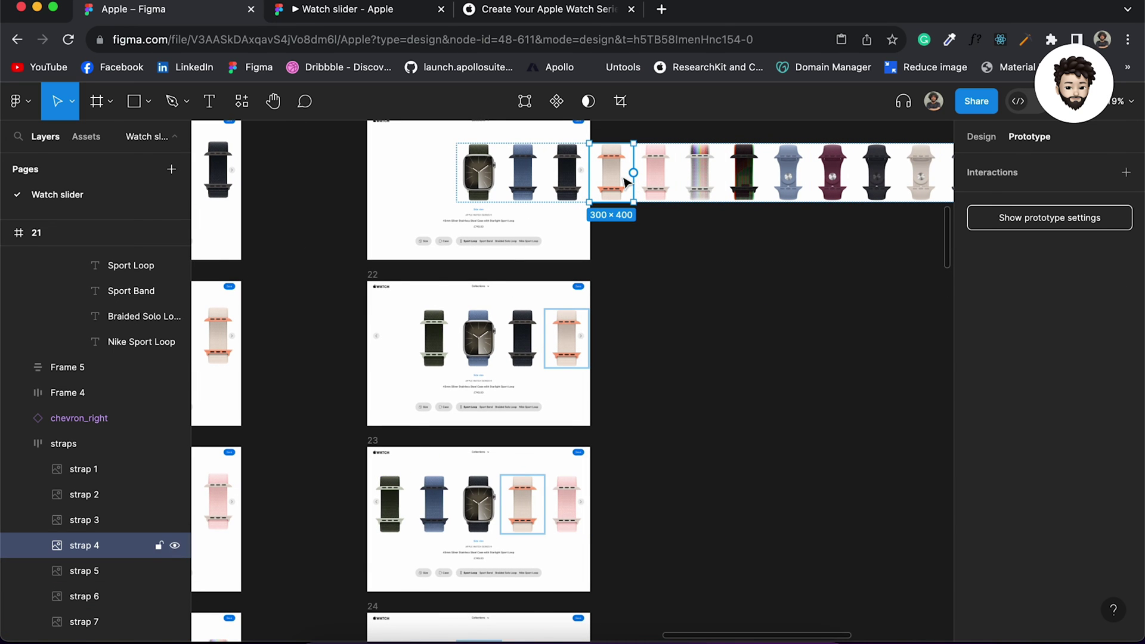
{"action": "left_click_drag", "start_coordinate": [633, 173], "coordinate": [468, 384]}
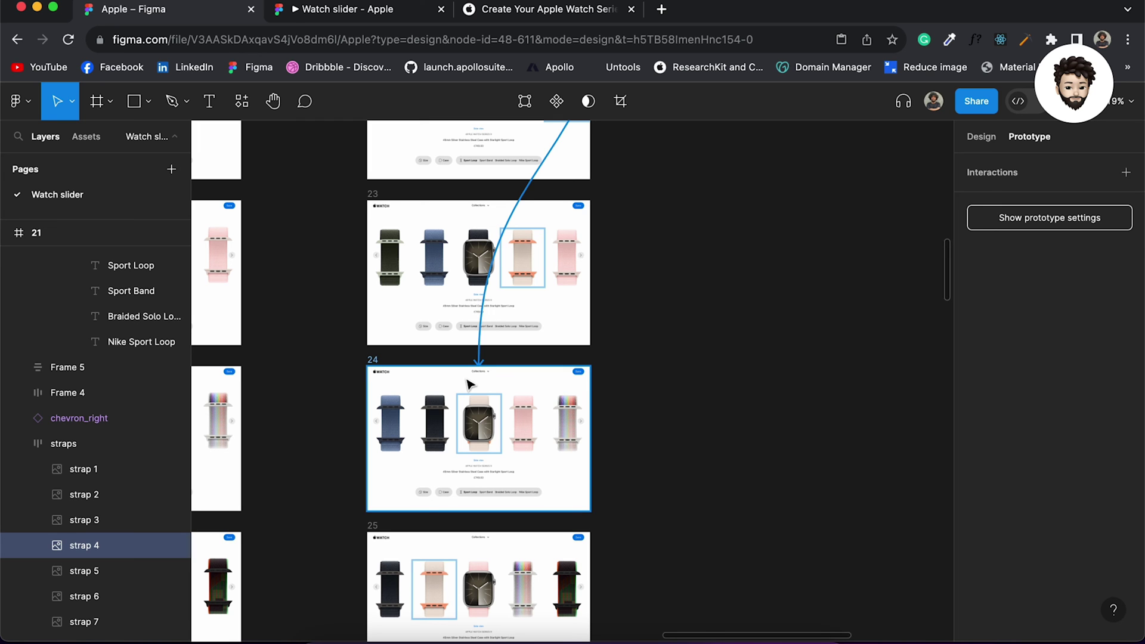
{"action": "left_click_drag", "start_coordinate": [470, 383], "coordinate": [470, 384]}
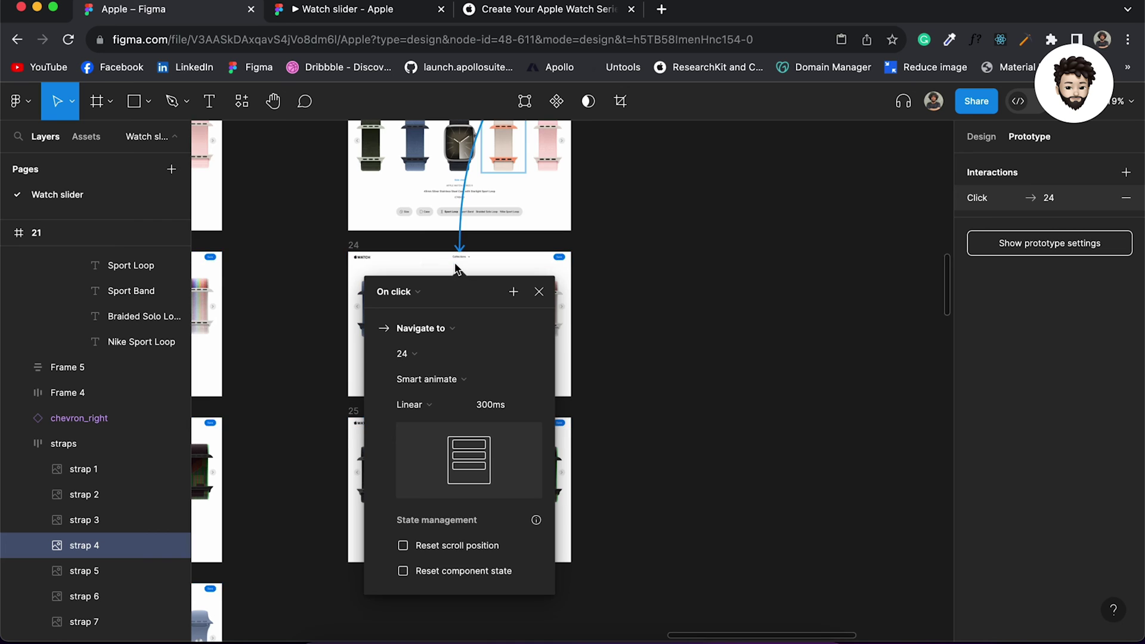
{"action": "scroll", "coordinate": [457, 269], "scroll_direction": "up", "scroll_amount": 5}
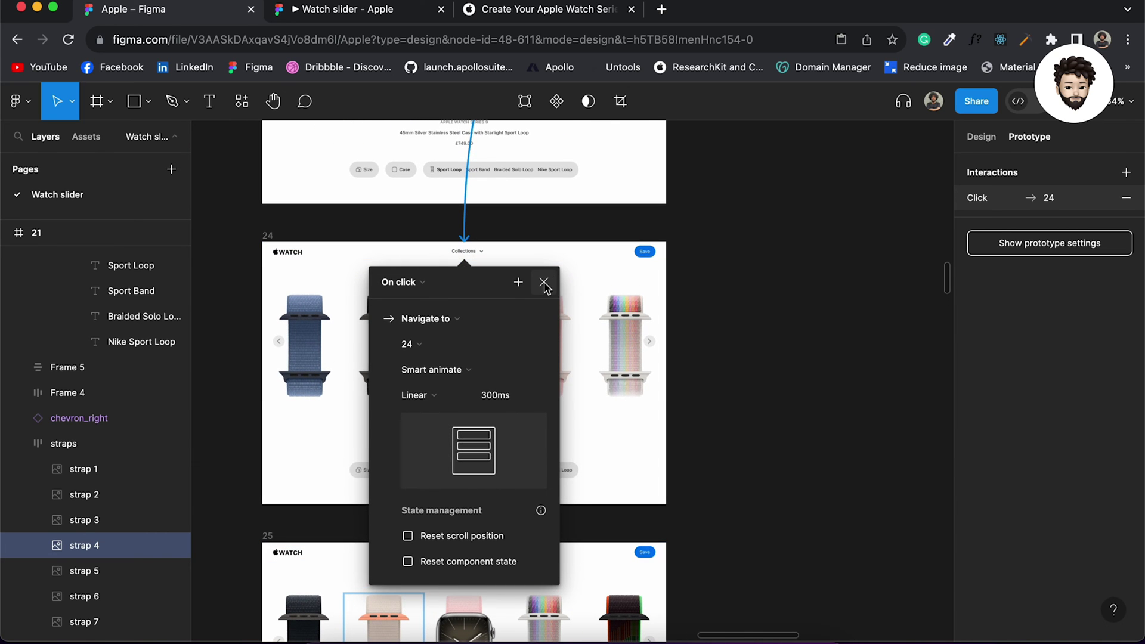
{"action": "left_click", "coordinate": [545, 286]}
Link strap 5 on screen 21 to screen 25 with an on-click Smart animate interaction, Linear, 300ms
{"action": "scroll", "coordinate": [518, 328], "scroll_direction": "down", "scroll_amount": 5}
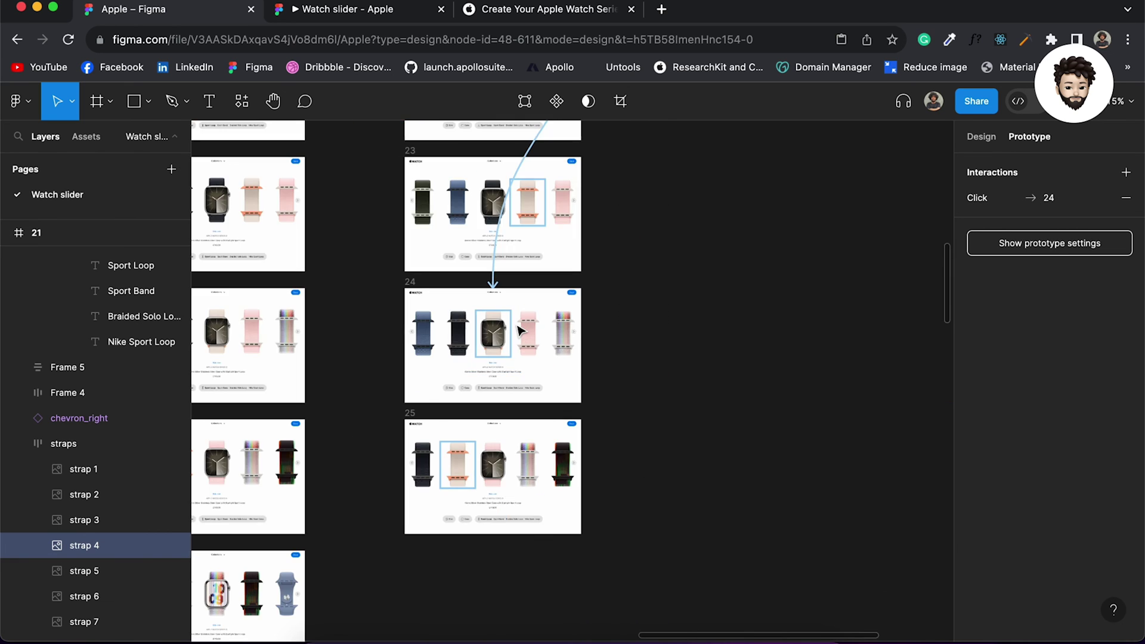
{"action": "scroll", "coordinate": [519, 327], "scroll_direction": "up", "scroll_amount": 10}
{"action": "left_click", "coordinate": [517, 307]}
{"action": "mouse_move", "coordinate": [520, 296]}
{"action": "left_click_drag", "start_coordinate": [517, 291], "coordinate": [512, 511]}
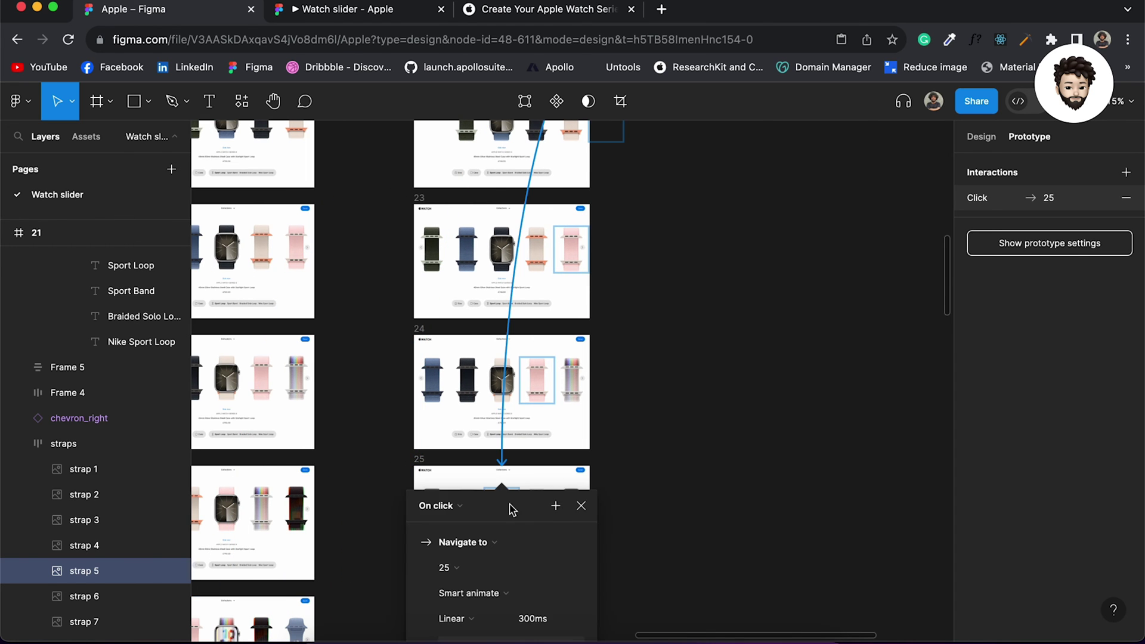
{"action": "left_click", "coordinate": [707, 323]}
Copy the linked straps row from screen 21 and paste it to replace the straps row on screen 22
{"action": "scroll", "coordinate": [704, 327], "scroll_direction": "up", "scroll_amount": 5}
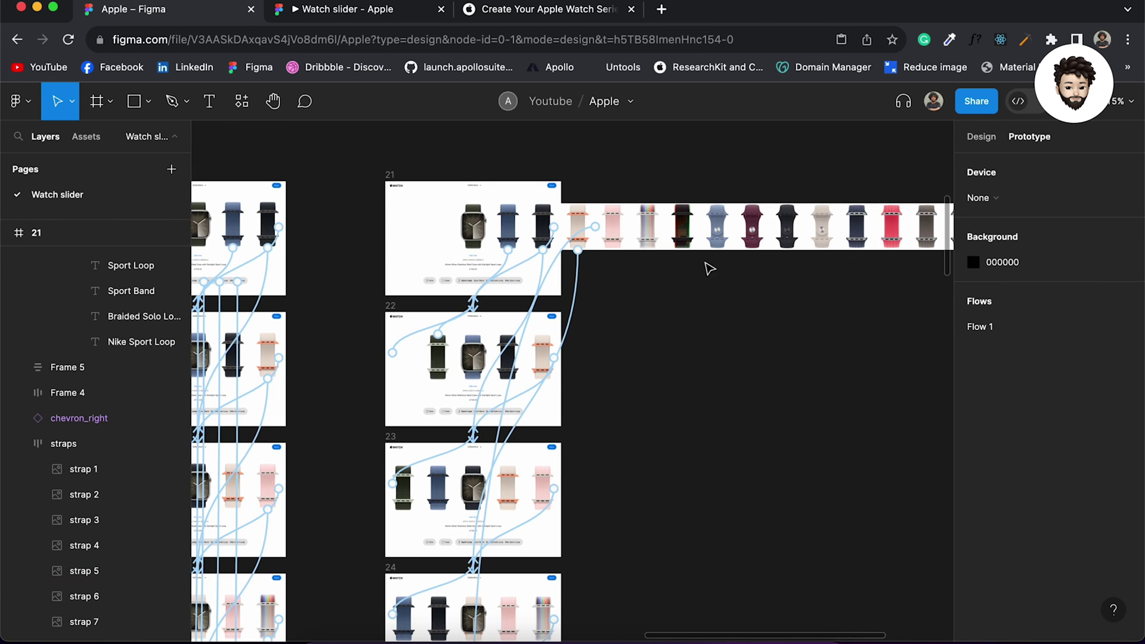
{"action": "left_click", "coordinate": [502, 223]}
{"action": "left_click", "coordinate": [503, 223]}
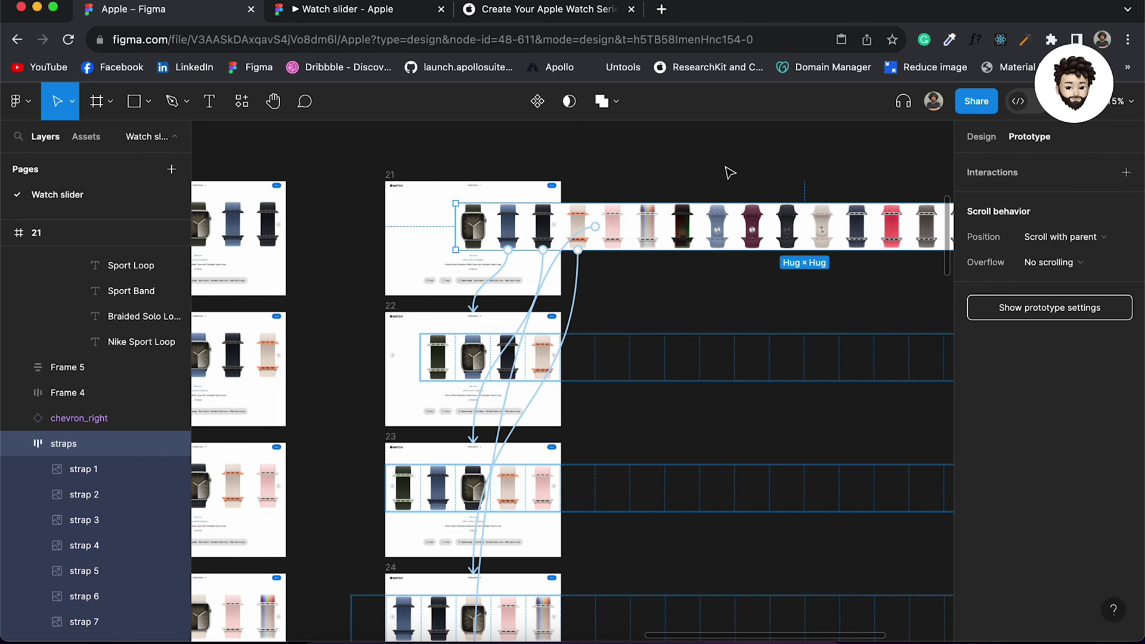
{"action": "key", "text": "super+c"}
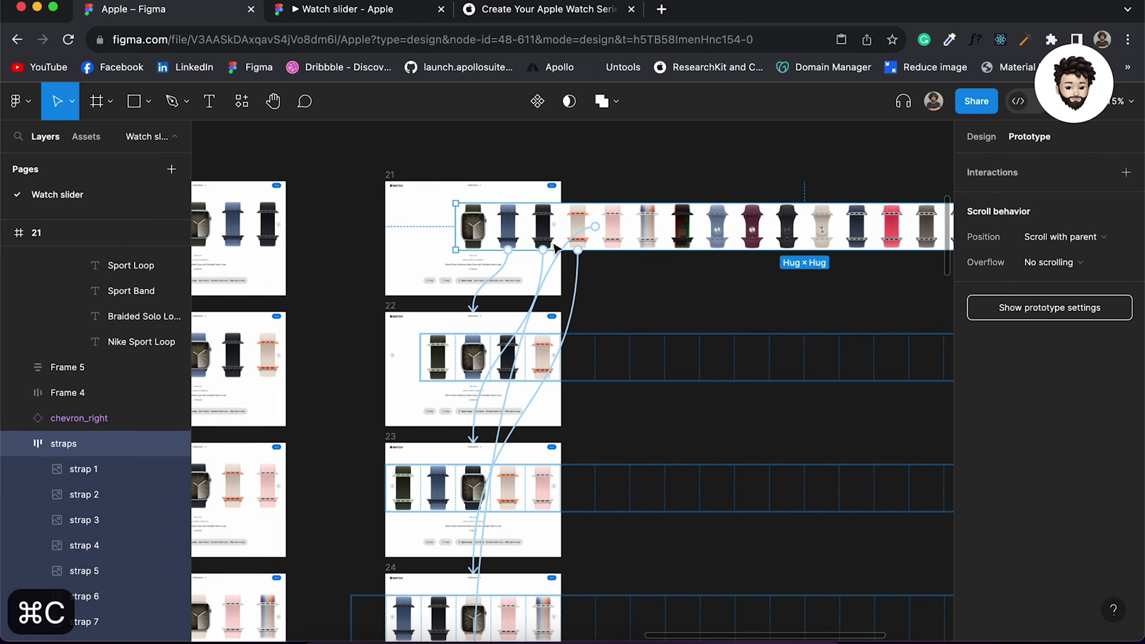
{"action": "left_click", "coordinate": [452, 360]}
{"action": "left_click", "coordinate": [452, 360]}
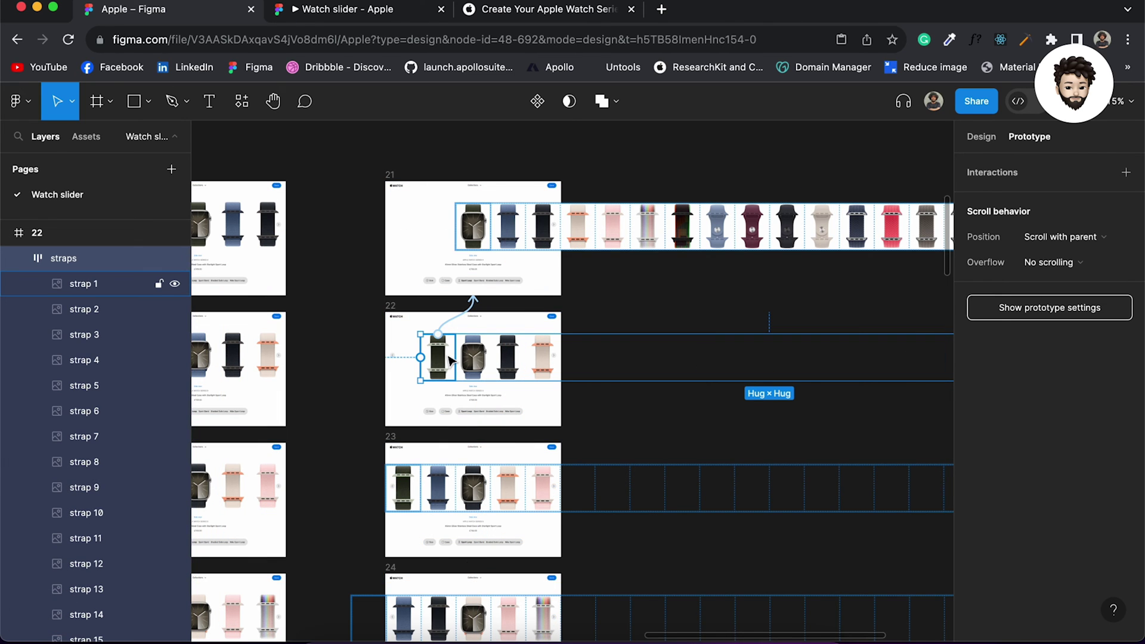
{"action": "key", "text": "super+shift+r"}
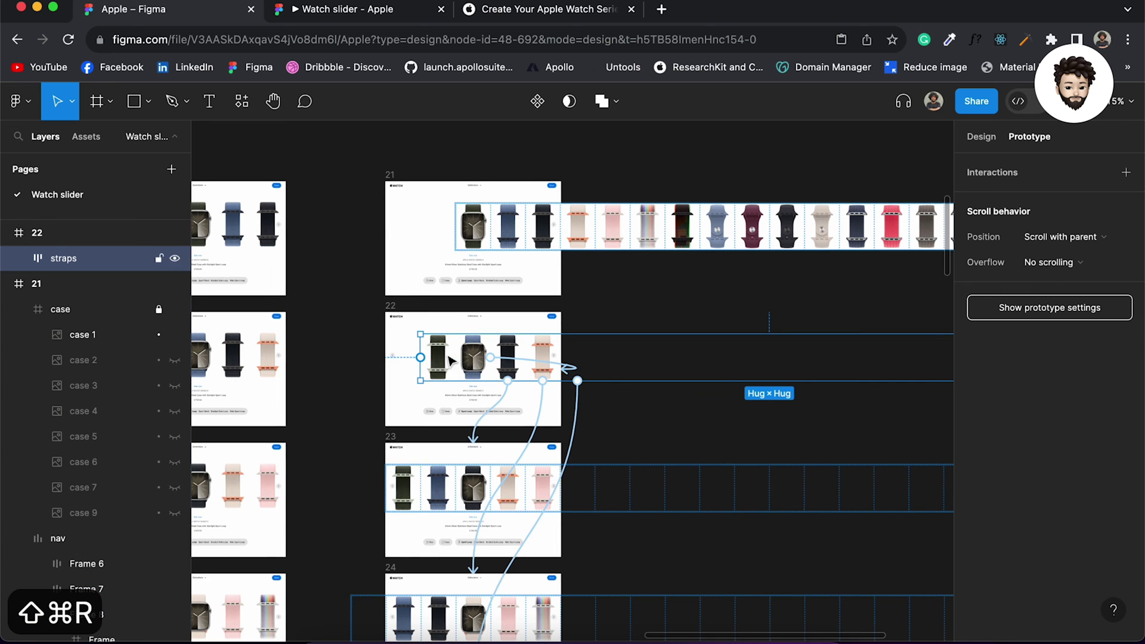
Replace the straps rows on screens 23, 24 and 25 with the copied linked row
{"action": "scroll", "coordinate": [449, 360], "scroll_direction": "down", "scroll_amount": 4}
{"action": "left_click", "coordinate": [429, 368]}
{"action": "key", "text": "super+shift+r"}
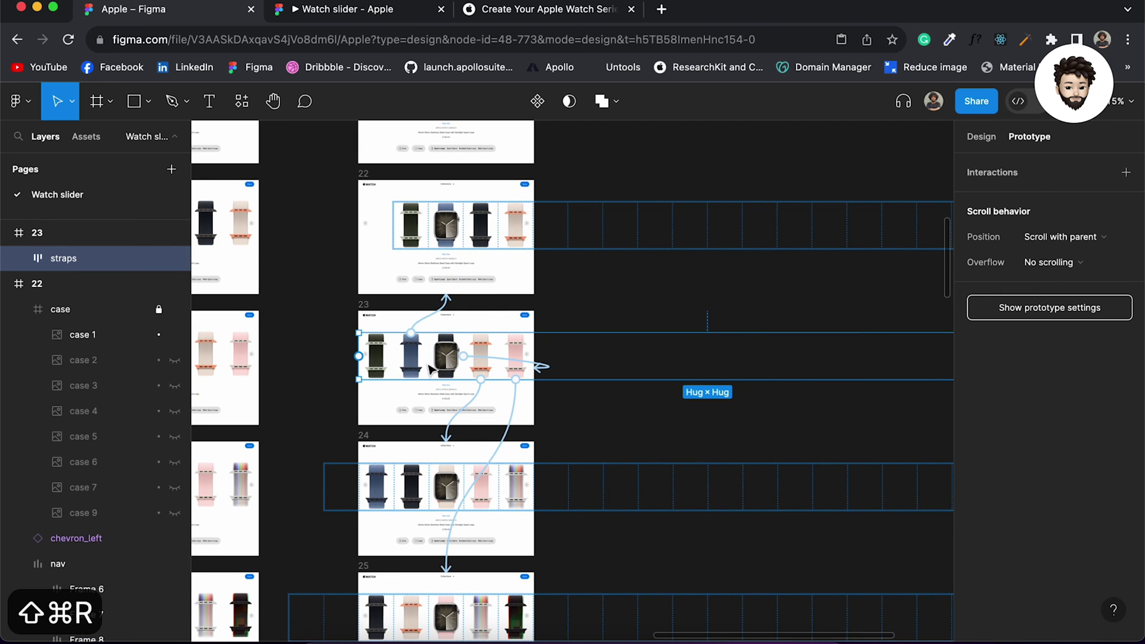
{"action": "scroll", "coordinate": [418, 370], "scroll_direction": "down", "scroll_amount": 4}
{"action": "left_click", "coordinate": [391, 375]}
{"action": "key", "text": "super+shift+r"}
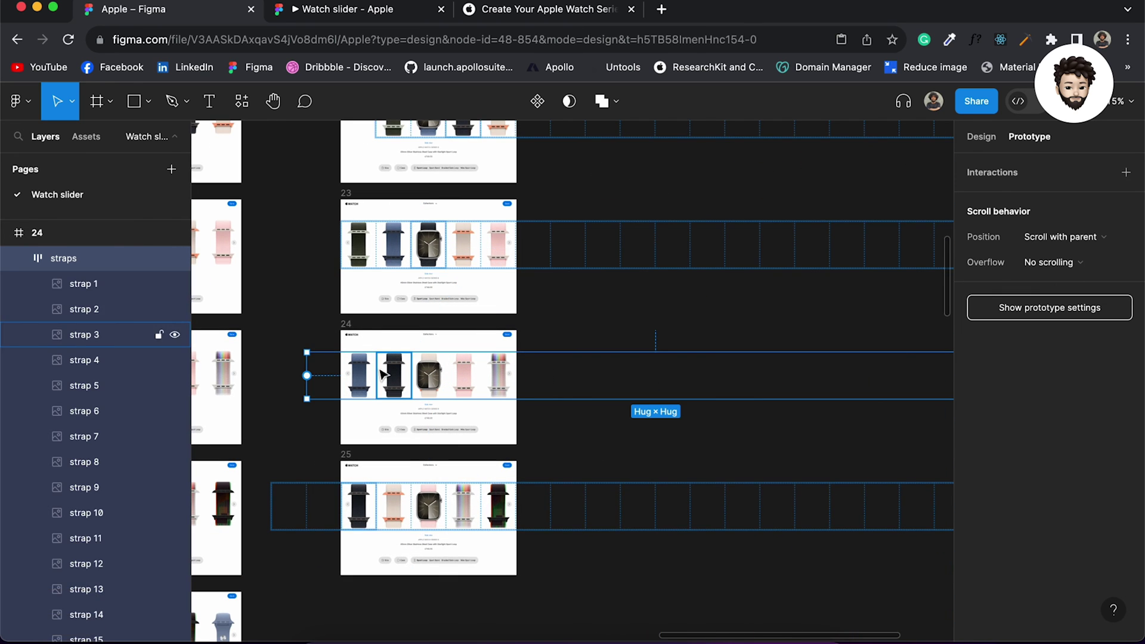
{"action": "scroll", "coordinate": [381, 374], "scroll_direction": "down", "scroll_amount": 4}
{"action": "left_click", "coordinate": [385, 371]}
{"action": "key", "text": "super+shift+r"}
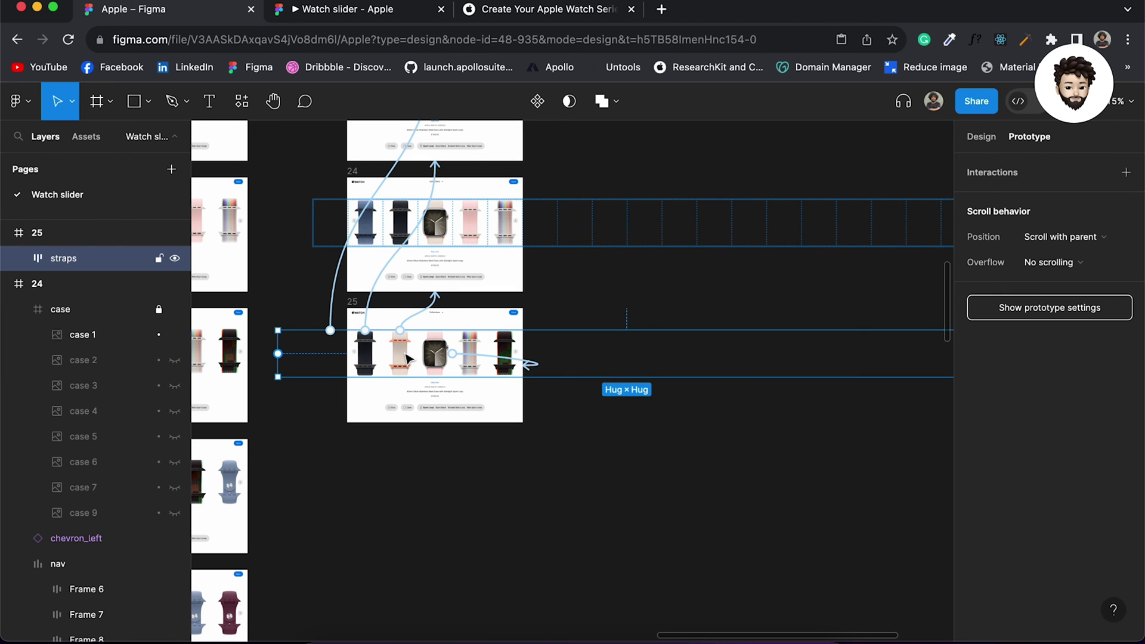
{"action": "scroll", "coordinate": [406, 358], "scroll_direction": "up", "scroll_amount": 5}
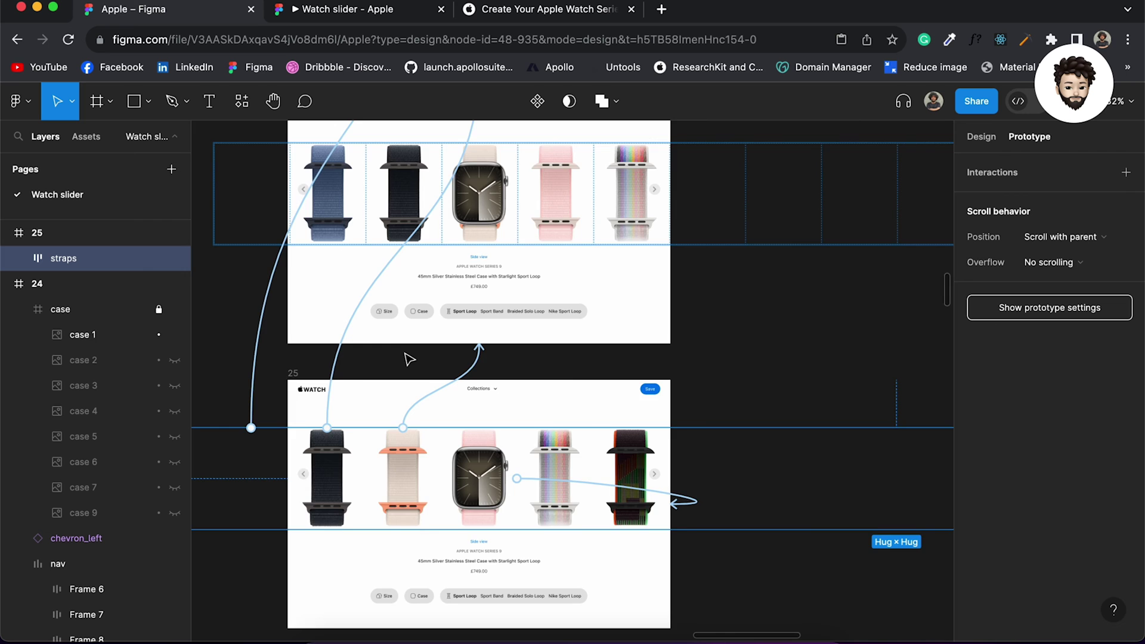
{"action": "scroll", "coordinate": [410, 358], "scroll_direction": "down", "scroll_amount": 3}
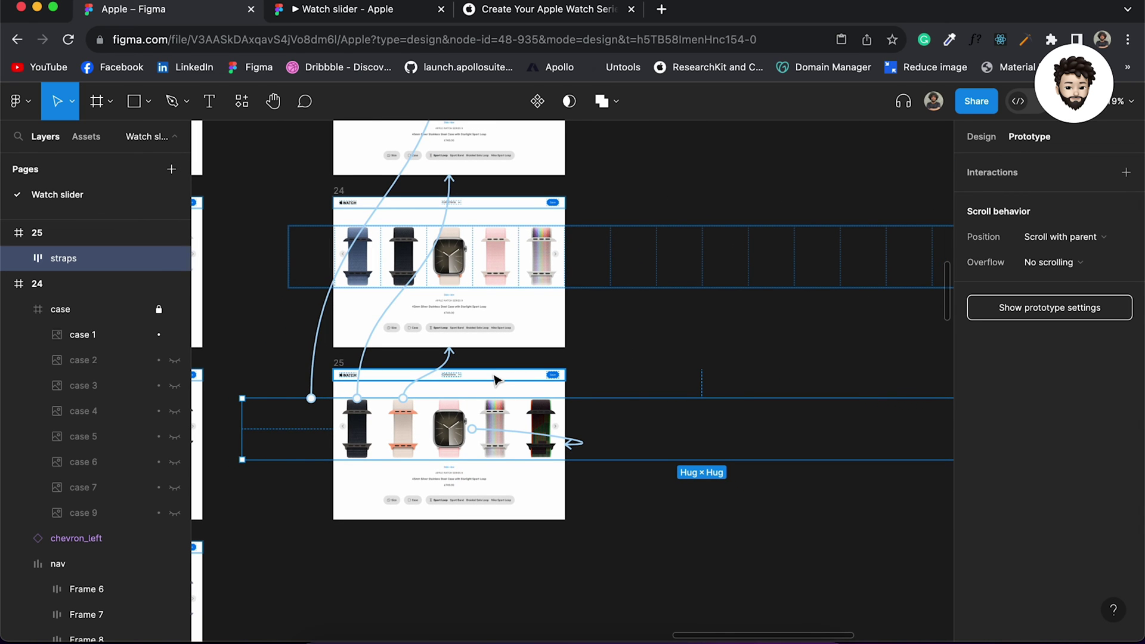
Select screen 21 and show its design properties
{"action": "scroll", "coordinate": [494, 379], "scroll_direction": "up", "scroll_amount": 8}
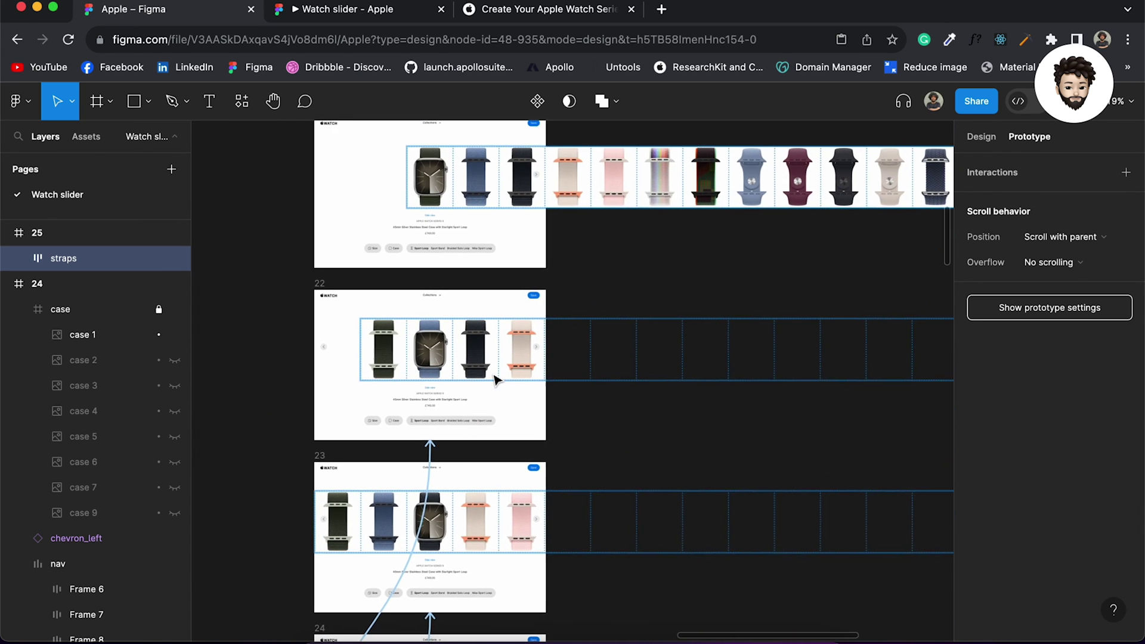
{"action": "scroll", "coordinate": [494, 379], "scroll_direction": "up", "scroll_amount": 6}
{"action": "left_click", "coordinate": [532, 248]}
{"action": "scroll", "coordinate": [530, 250], "scroll_direction": "down", "scroll_amount": 3}
{"action": "scroll", "coordinate": [532, 251], "scroll_direction": "down", "scroll_amount": 1}
{"action": "left_click", "coordinate": [366, 237]}
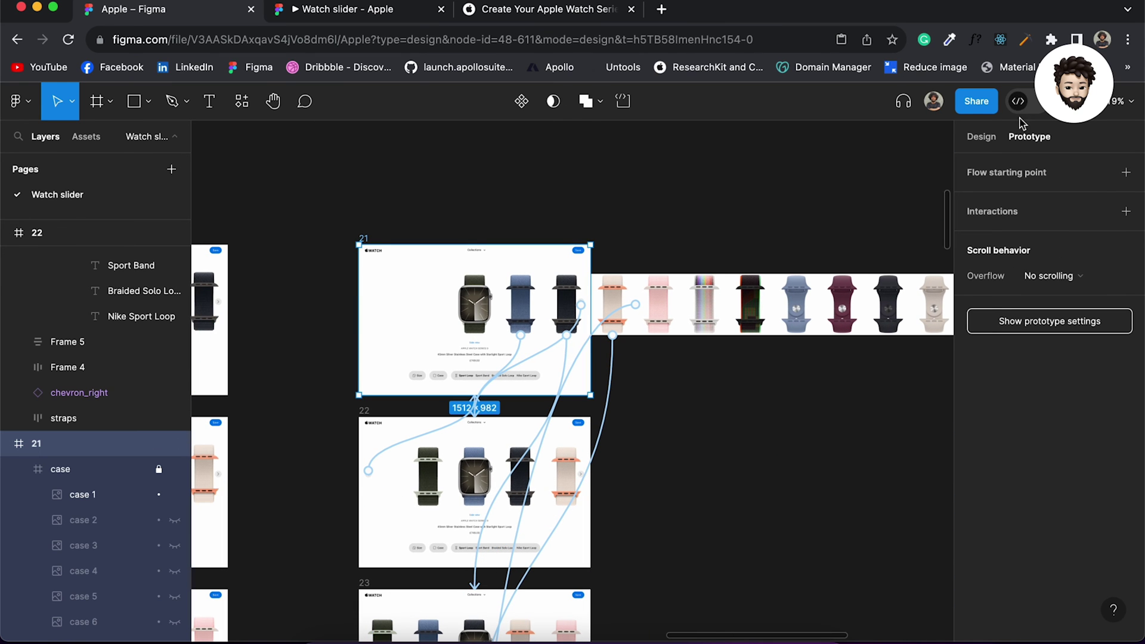
{"action": "left_click", "coordinate": [981, 136]}
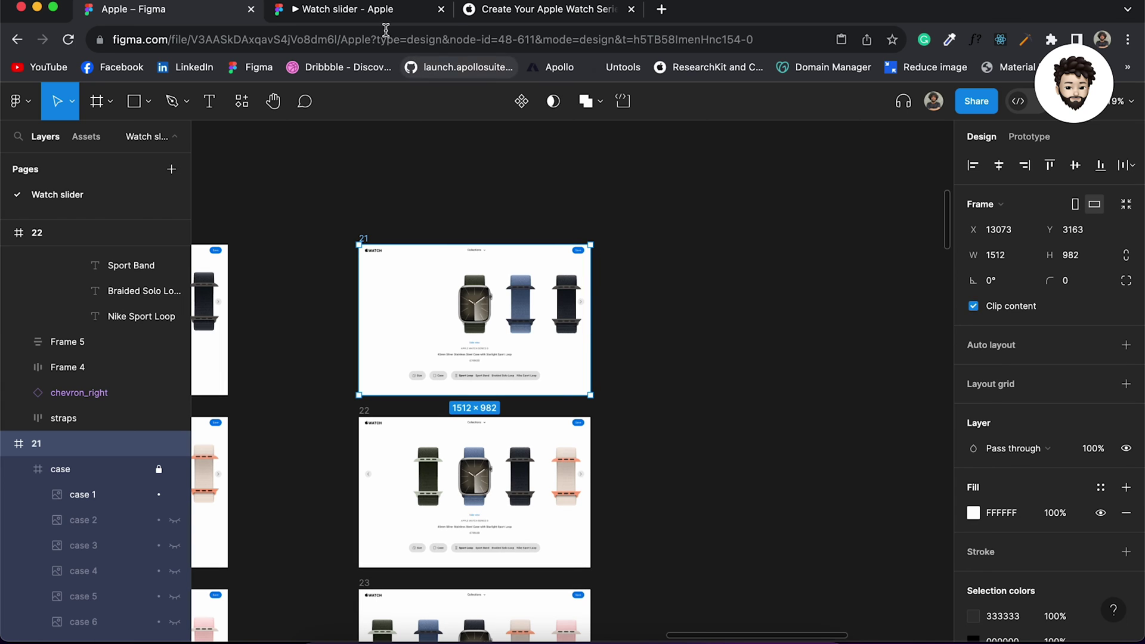
Switch to the Watch slider prototype, reload it and test moving between screens with the chevrons and by choosing straps directly
{"action": "left_click", "coordinate": [358, 9]}
{"action": "key", "text": "super+r"}
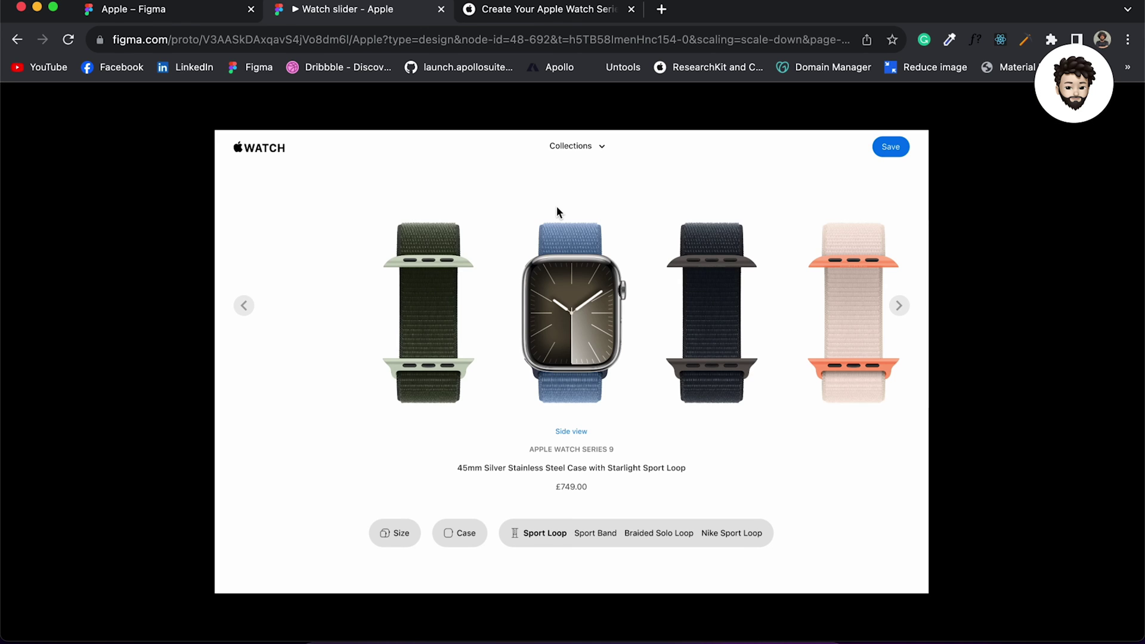
{"action": "left_click", "coordinate": [251, 316]}
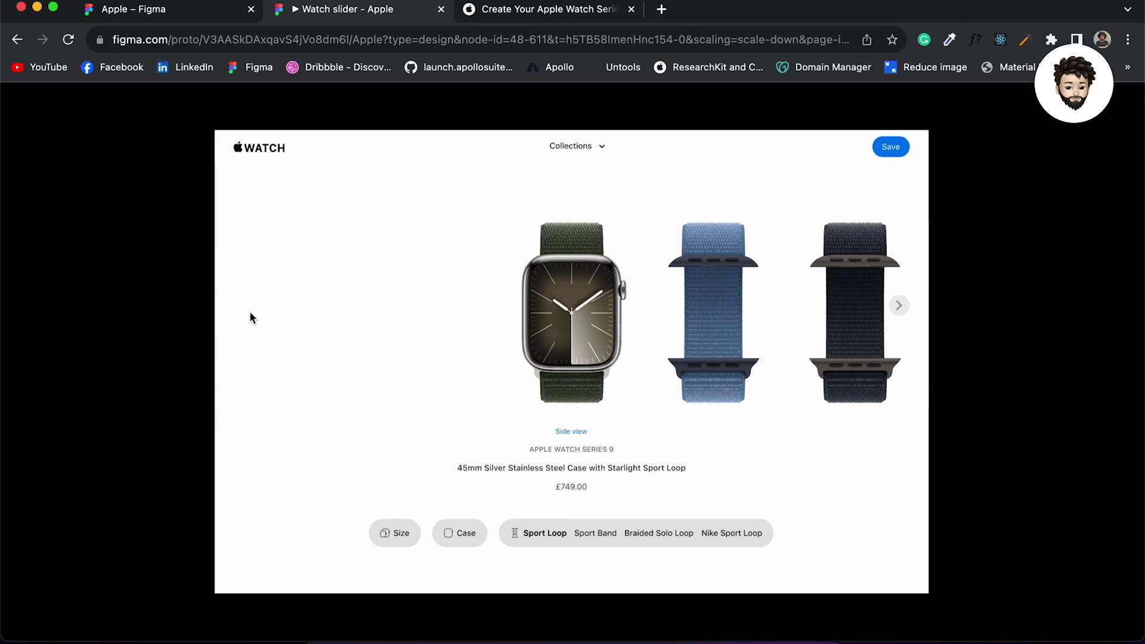
{"action": "left_click", "coordinate": [900, 312]}
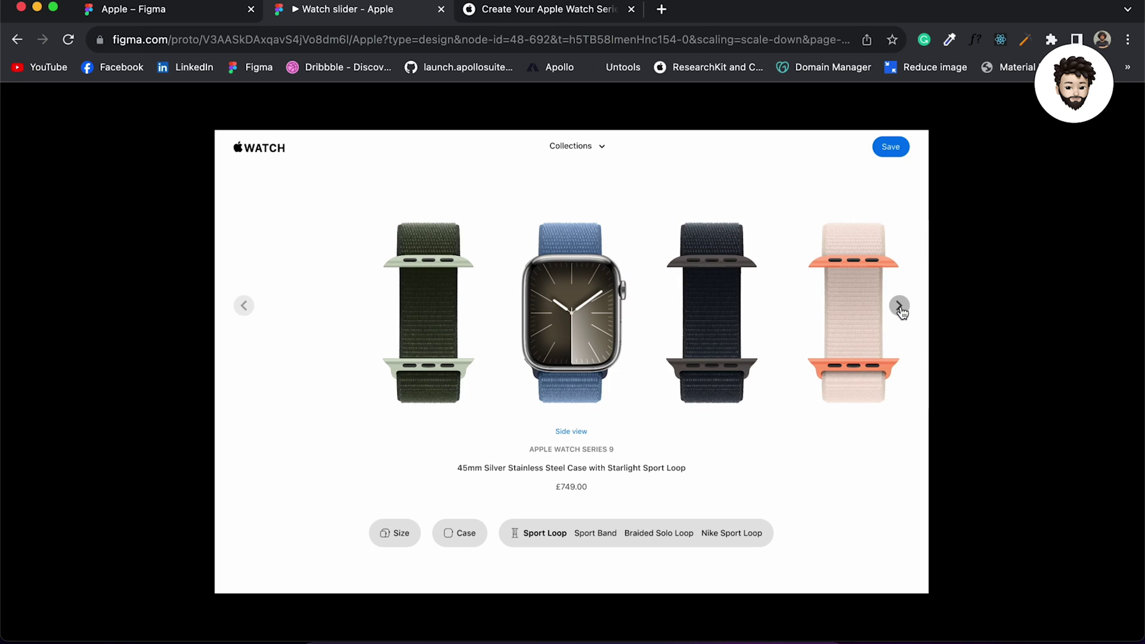
{"action": "left_click", "coordinate": [900, 306]}
{"action": "left_click", "coordinate": [427, 325]}
{"action": "left_click", "coordinate": [855, 304]}
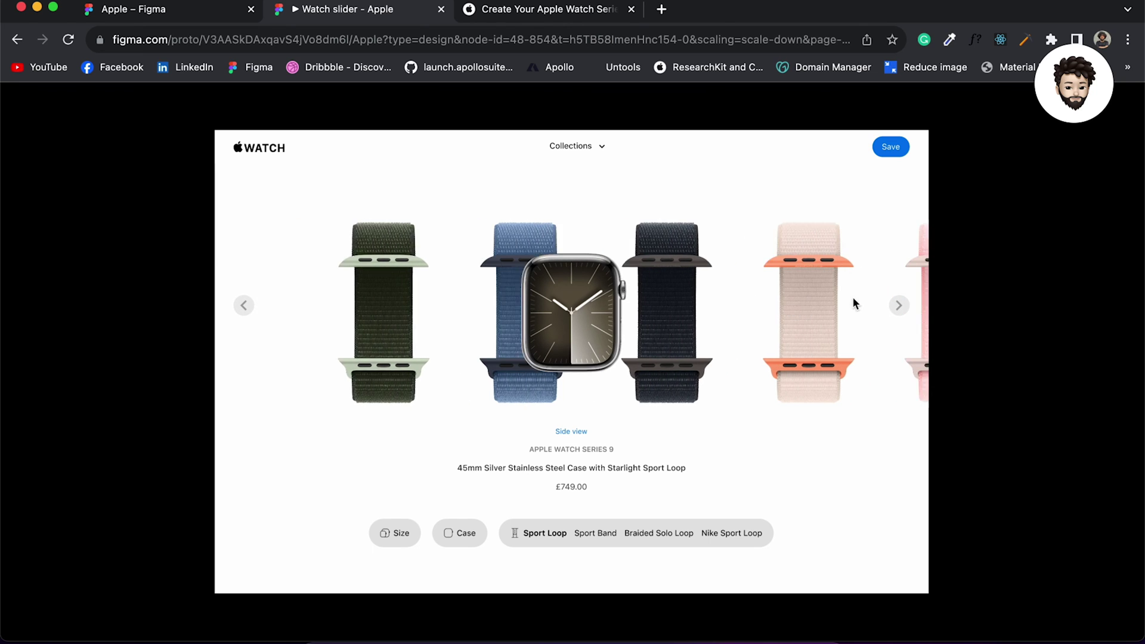
{"action": "left_click", "coordinate": [408, 311]}
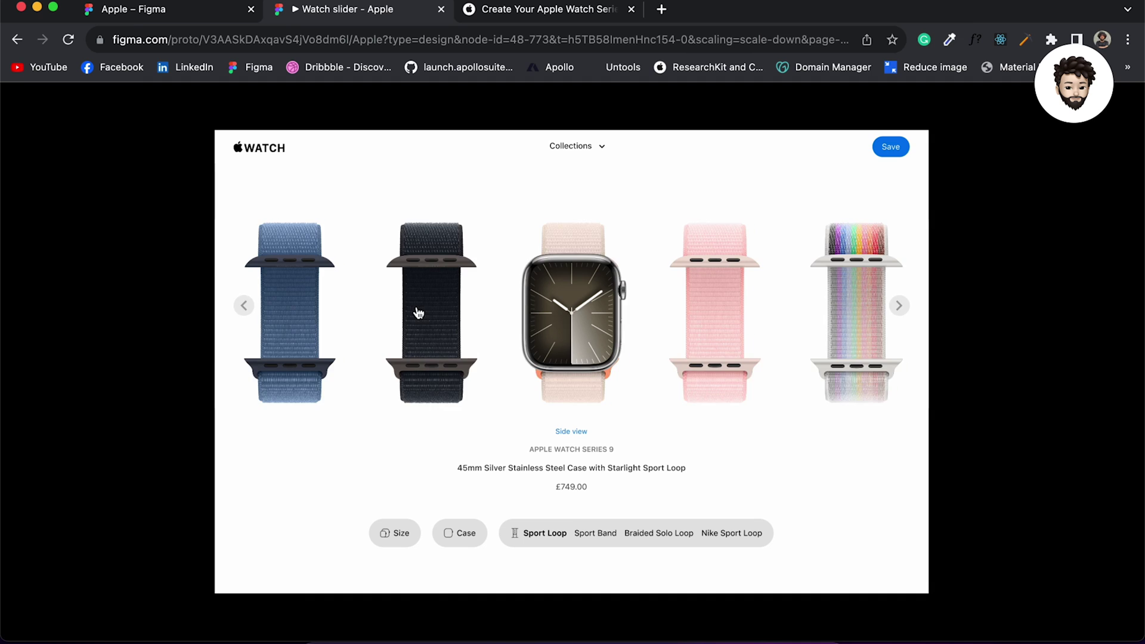
{"action": "left_click", "coordinate": [316, 327]}
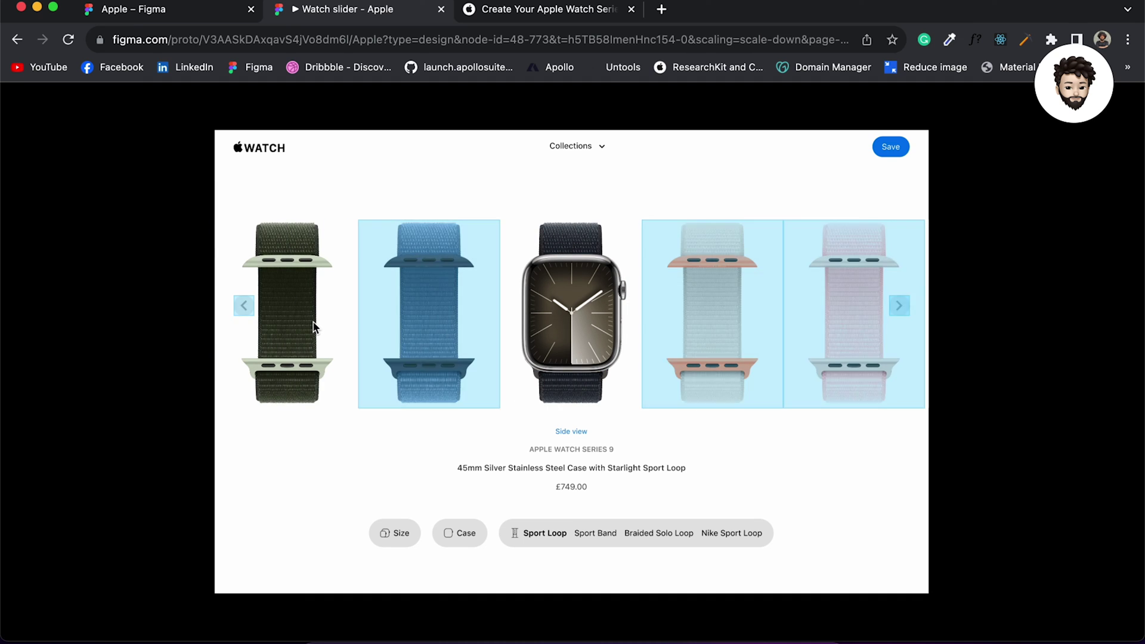
{"action": "left_click", "coordinate": [415, 317]}
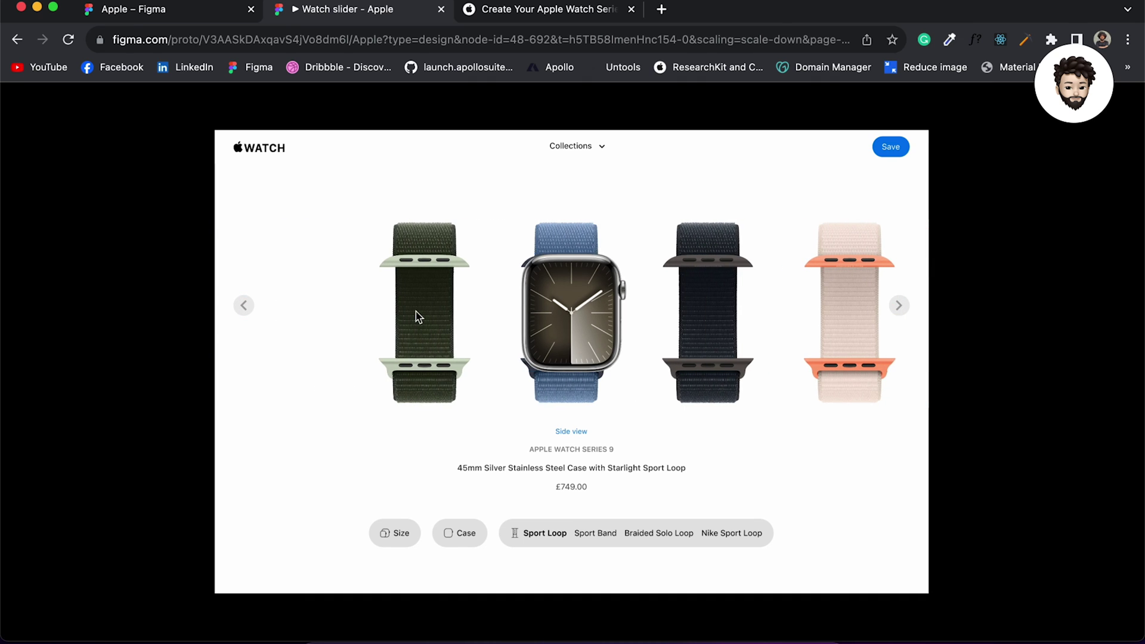
{"action": "left_click", "coordinate": [844, 304]}
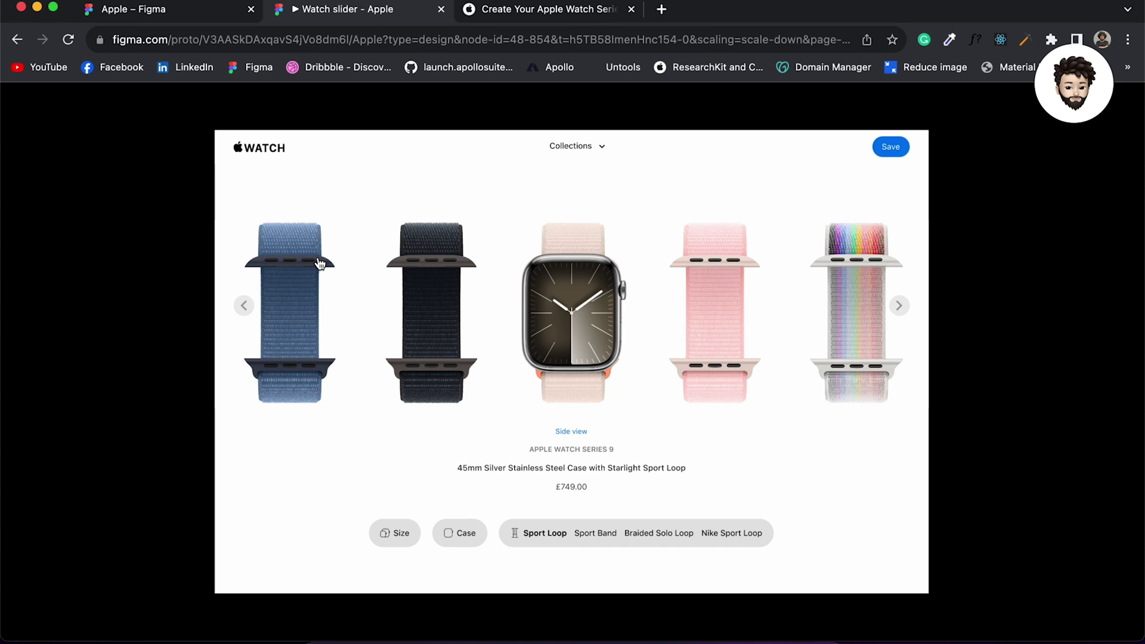
Switch to Apple's Apple Watch studio page, advance the slider to the Pride Edition Sport Loop to examine its watch face, and return to the design file
{"action": "left_click", "coordinate": [544, 11]}
{"action": "left_click", "coordinate": [1117, 291]}
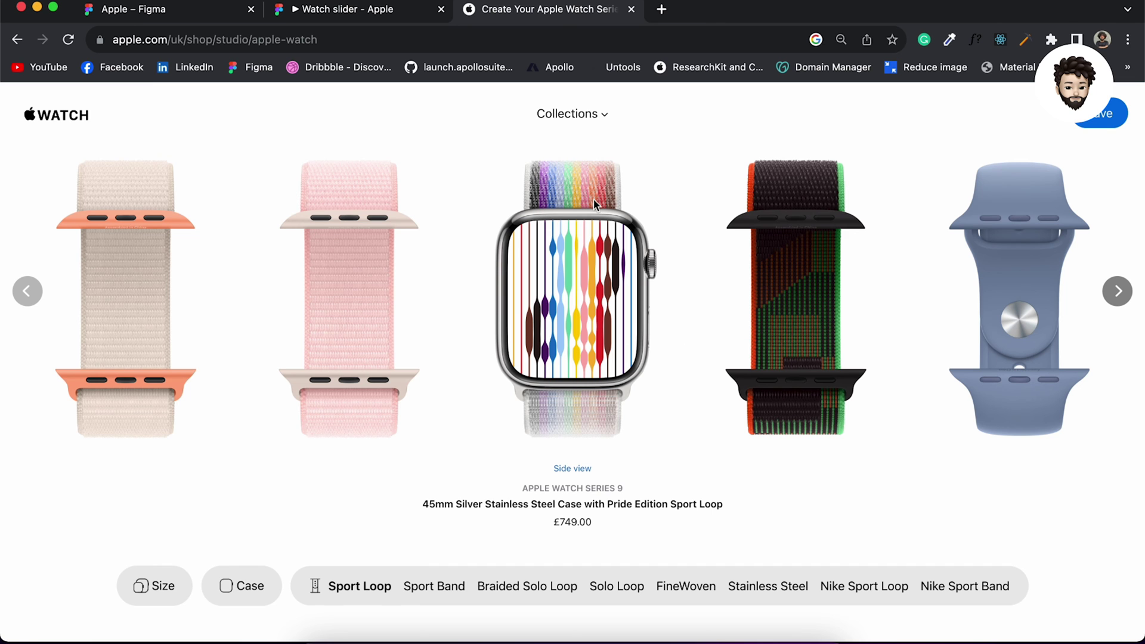
{"action": "left_click", "coordinate": [170, 11]}
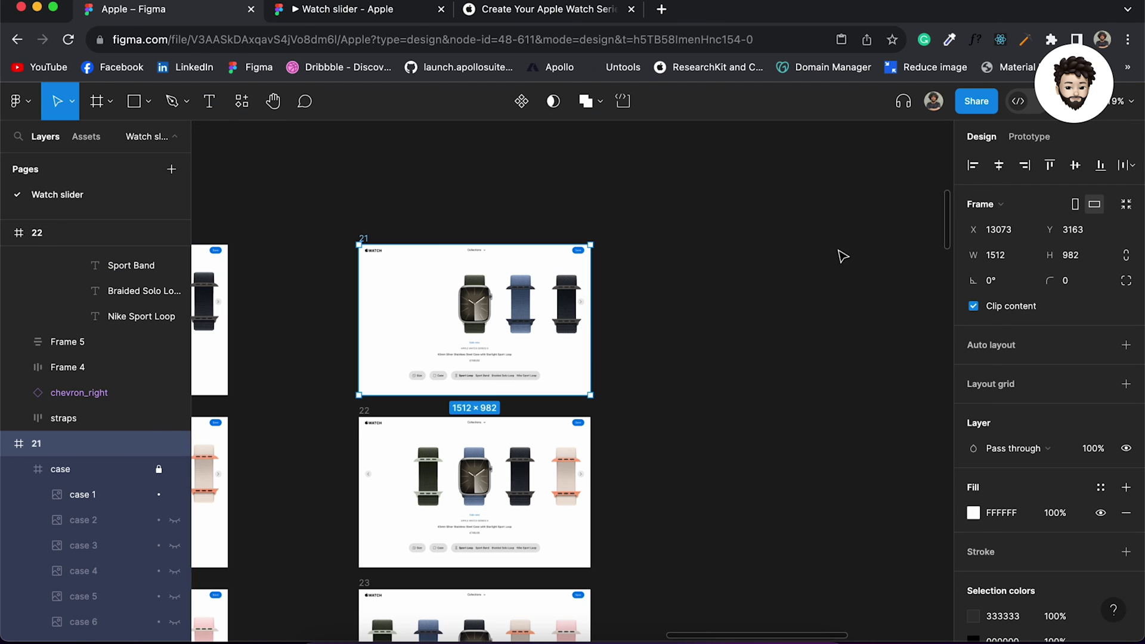
Select the straps row on screen 23 and collapse its layer group
{"action": "scroll", "coordinate": [466, 410], "scroll_direction": "up", "scroll_amount": 5}
{"action": "scroll", "coordinate": [459, 425], "scroll_direction": "down", "scroll_amount": 10}
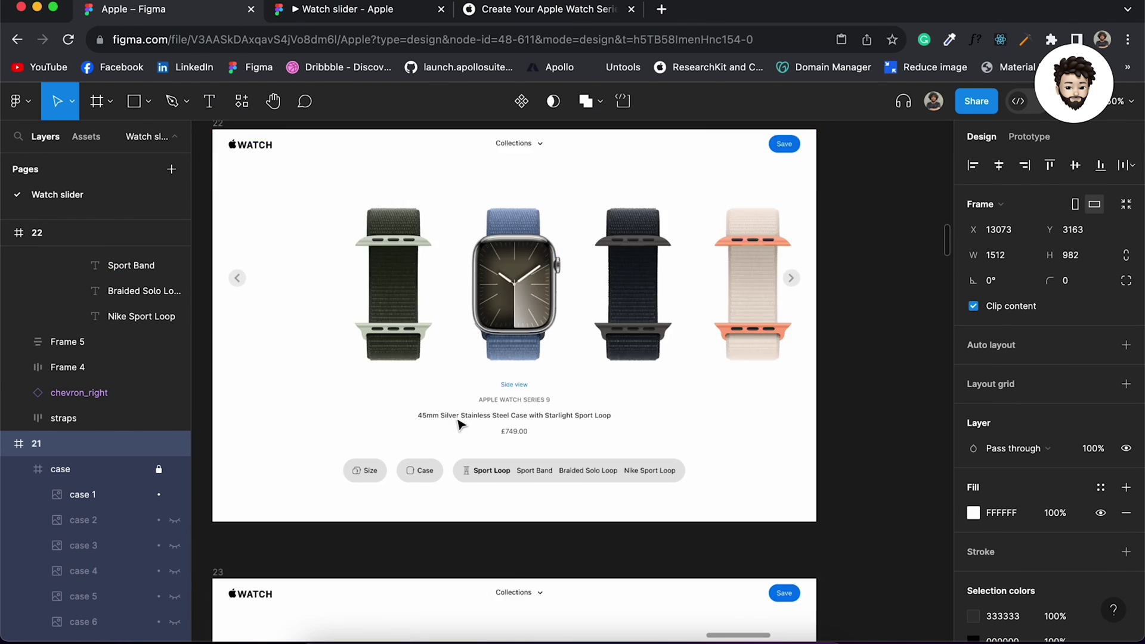
{"action": "scroll", "coordinate": [539, 425], "scroll_direction": "up", "scroll_amount": 3}
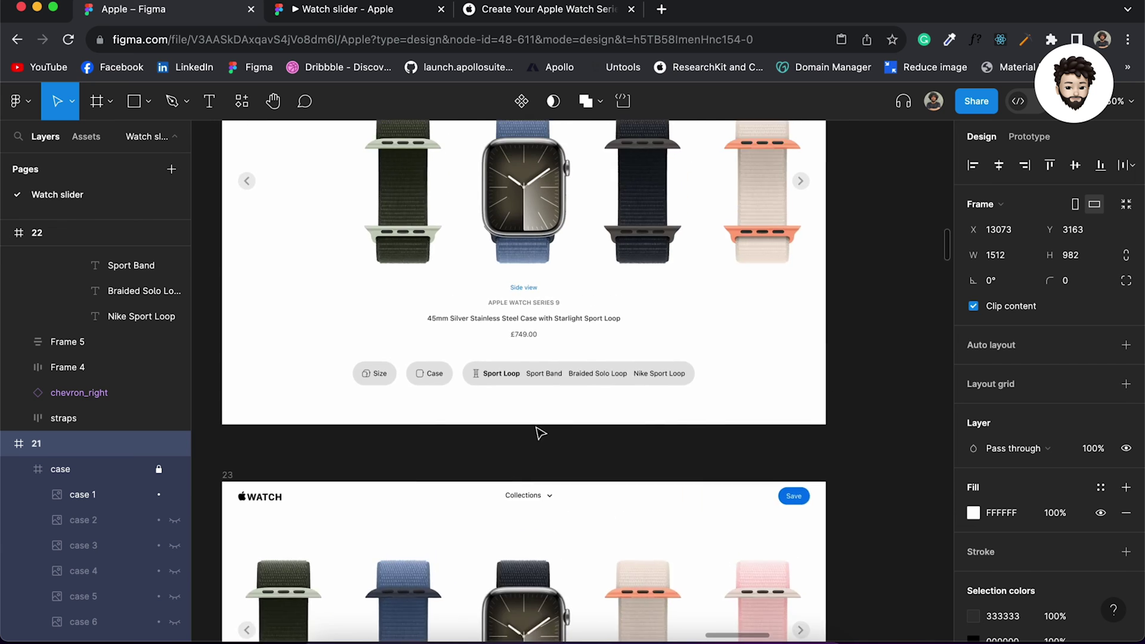
{"action": "scroll", "coordinate": [539, 460], "scroll_direction": "down", "scroll_amount": 2}
{"action": "left_click", "coordinate": [539, 498]}
{"action": "left_click", "coordinate": [540, 498]}
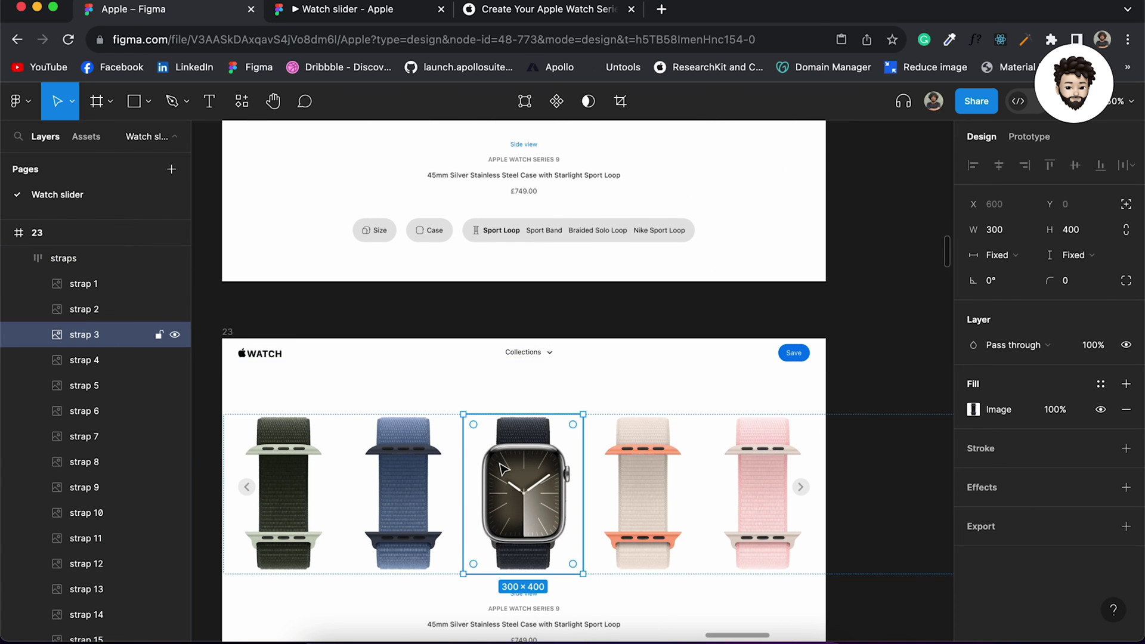
{"action": "scroll", "coordinate": [75, 358], "scroll_direction": "up", "scroll_amount": 3}
{"action": "scroll", "coordinate": [75, 370], "scroll_direction": "up", "scroll_amount": 5}
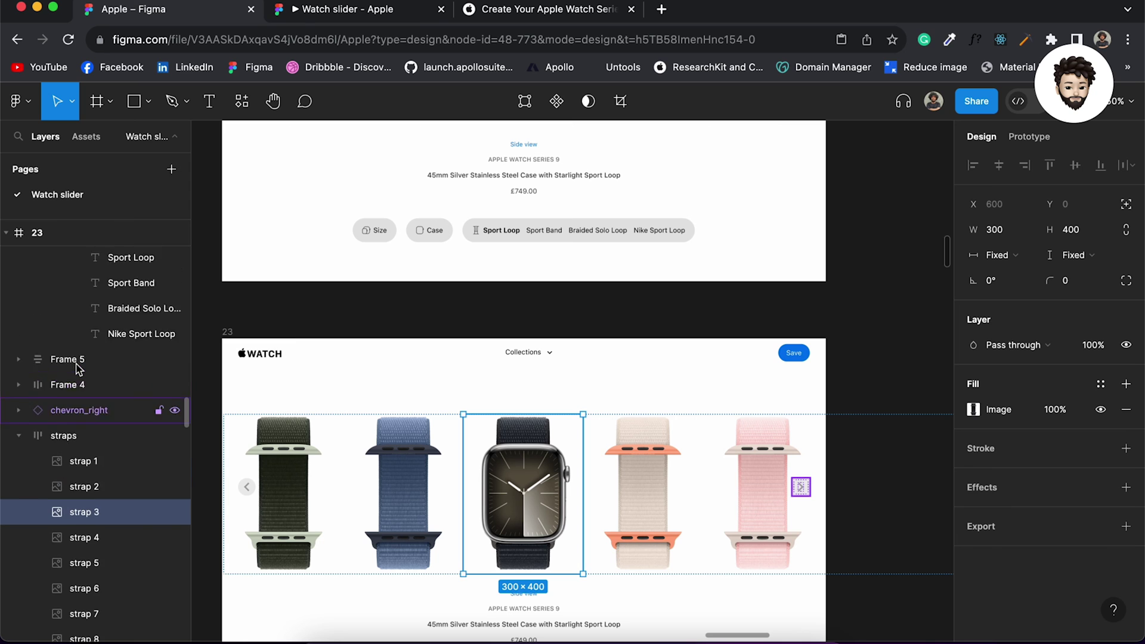
{"action": "left_click", "coordinate": [478, 380]}
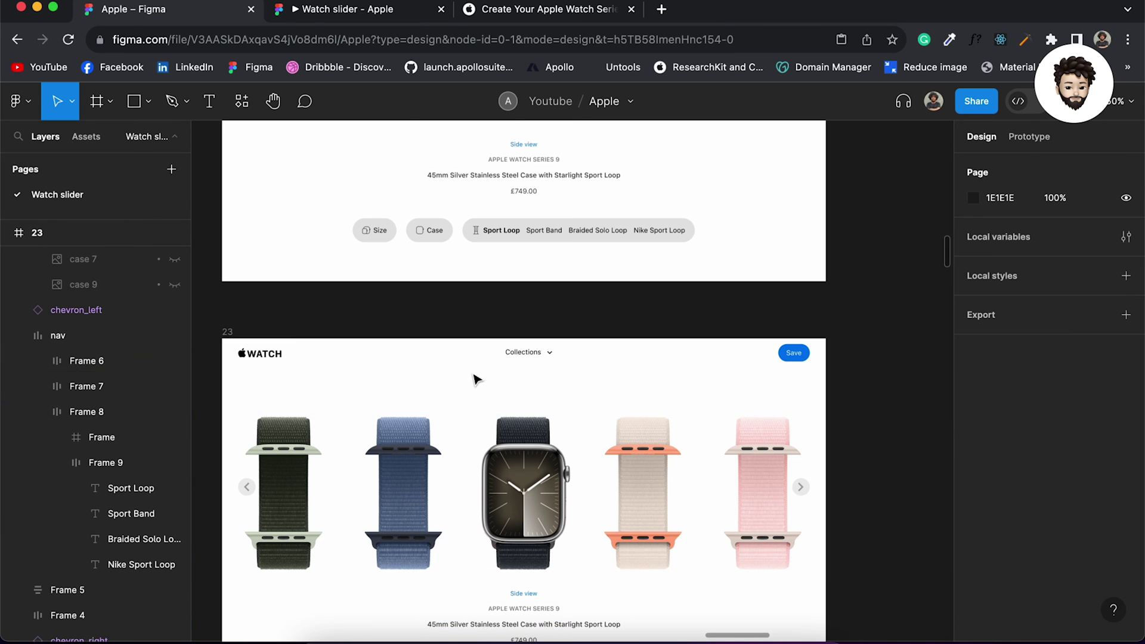
{"action": "left_click", "coordinate": [232, 330]}
{"action": "left_click", "coordinate": [494, 469]}
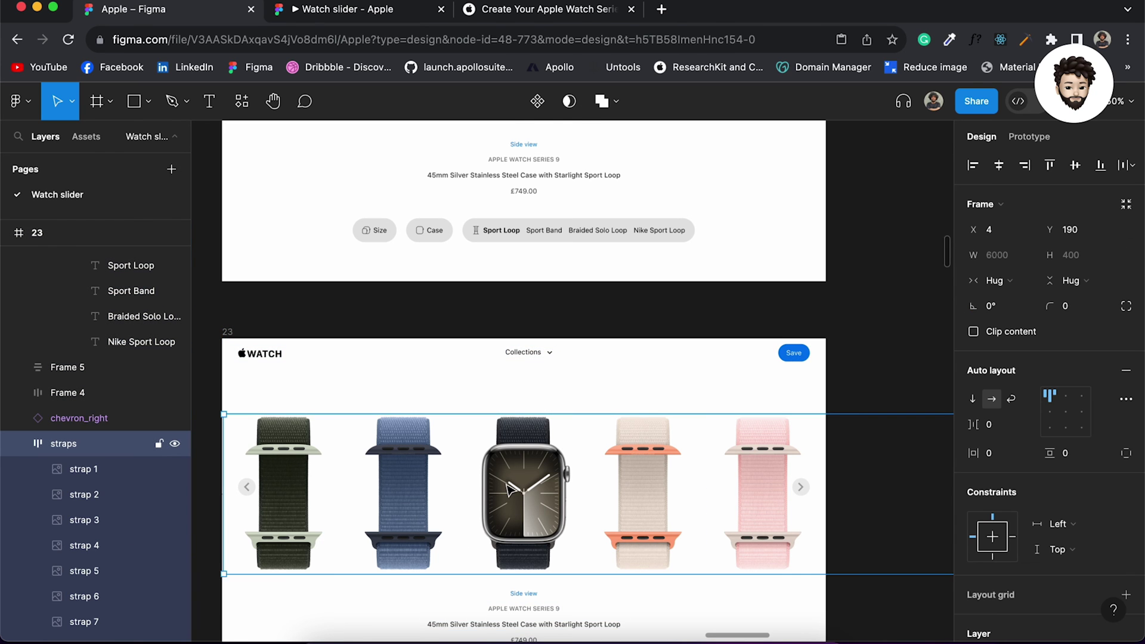
{"action": "scroll", "coordinate": [508, 490], "scroll_direction": "down", "scroll_amount": 1}
{"action": "scroll", "coordinate": [507, 489], "scroll_direction": "left", "scroll_amount": 1}
{"action": "scroll", "coordinate": [57, 453], "scroll_direction": "down", "scroll_amount": 5}
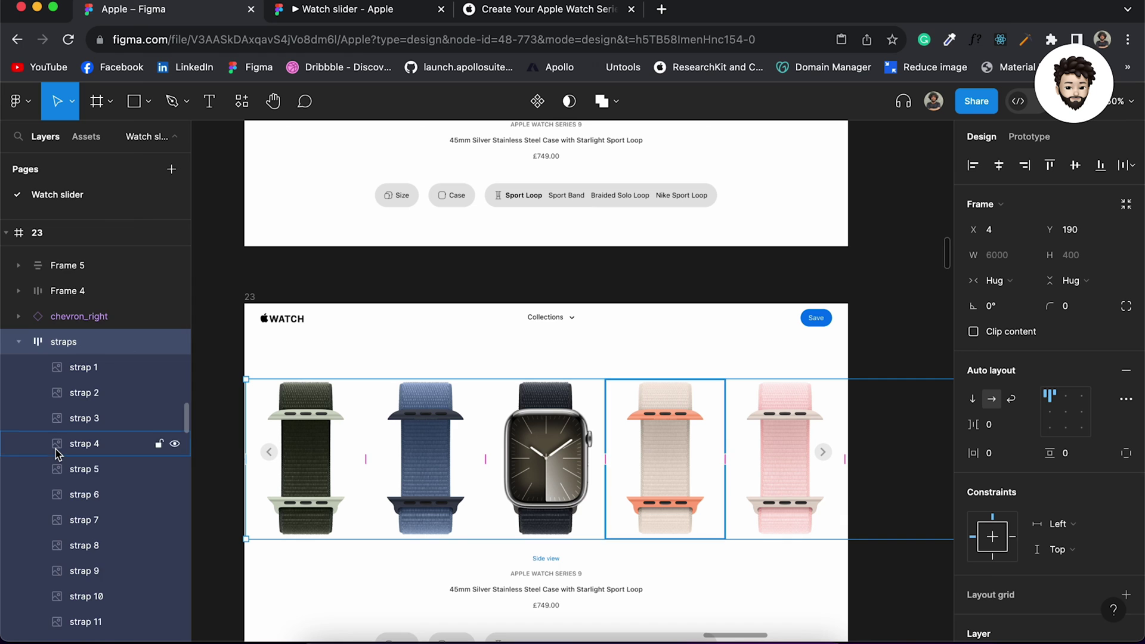
{"action": "scroll", "coordinate": [57, 453], "scroll_direction": "down", "scroll_amount": 1}
{"action": "scroll", "coordinate": [57, 447], "scroll_direction": "up", "scroll_amount": 5}
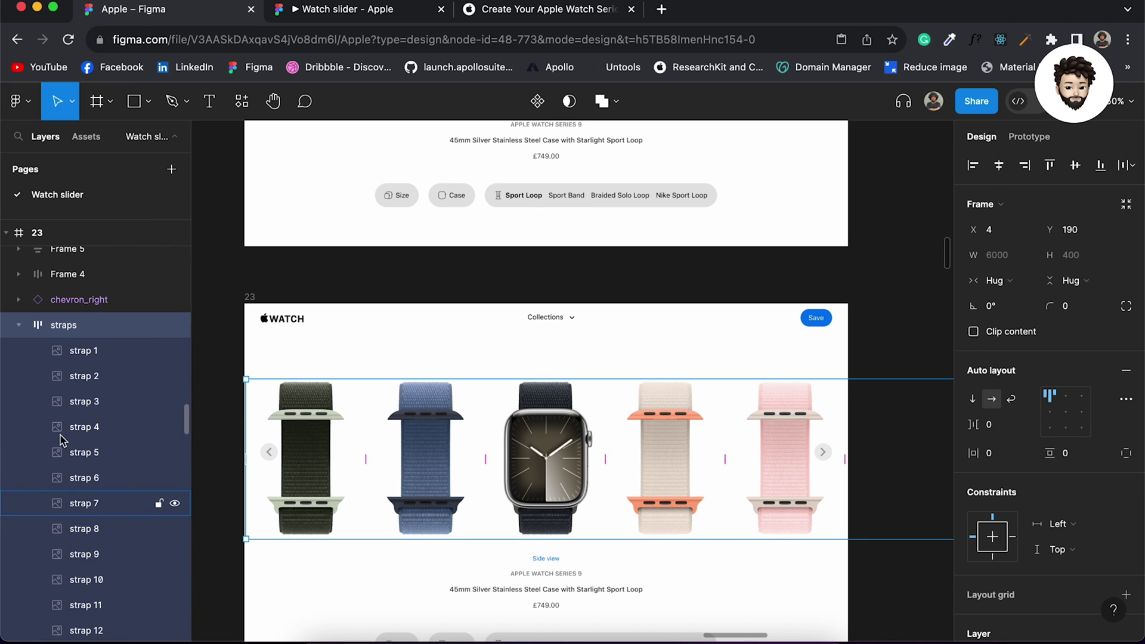
{"action": "left_click", "coordinate": [19, 325]}
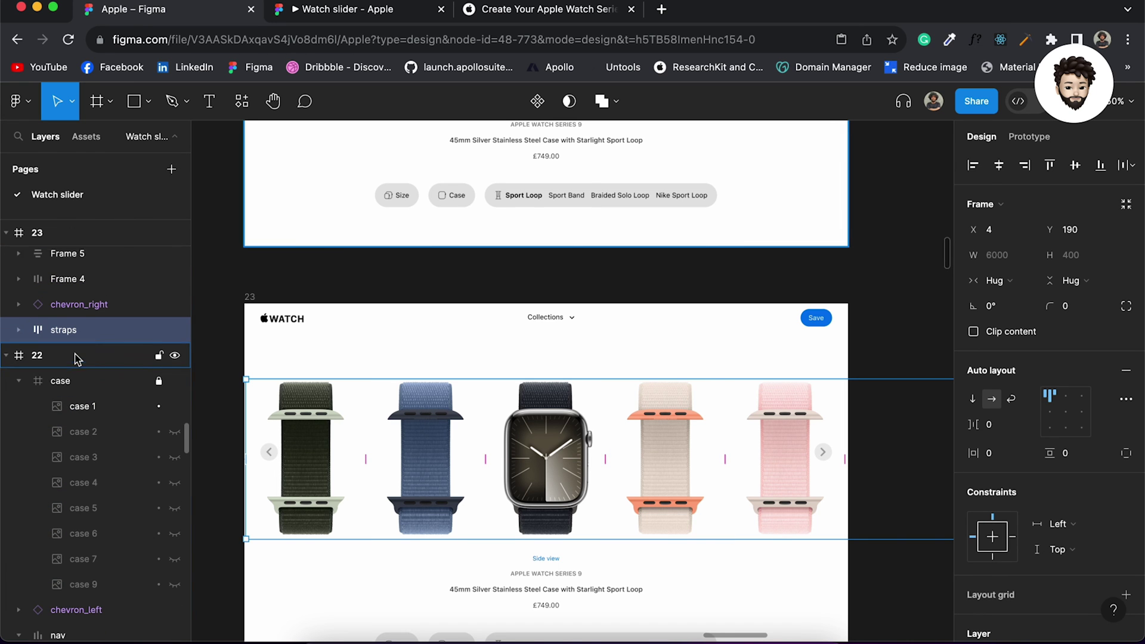
In the case frame of screen 23, show case 2 and hide case 1
{"action": "scroll", "coordinate": [75, 358], "scroll_direction": "up", "scroll_amount": 3}
{"action": "scroll", "coordinate": [75, 358], "scroll_direction": "up", "scroll_amount": 6}
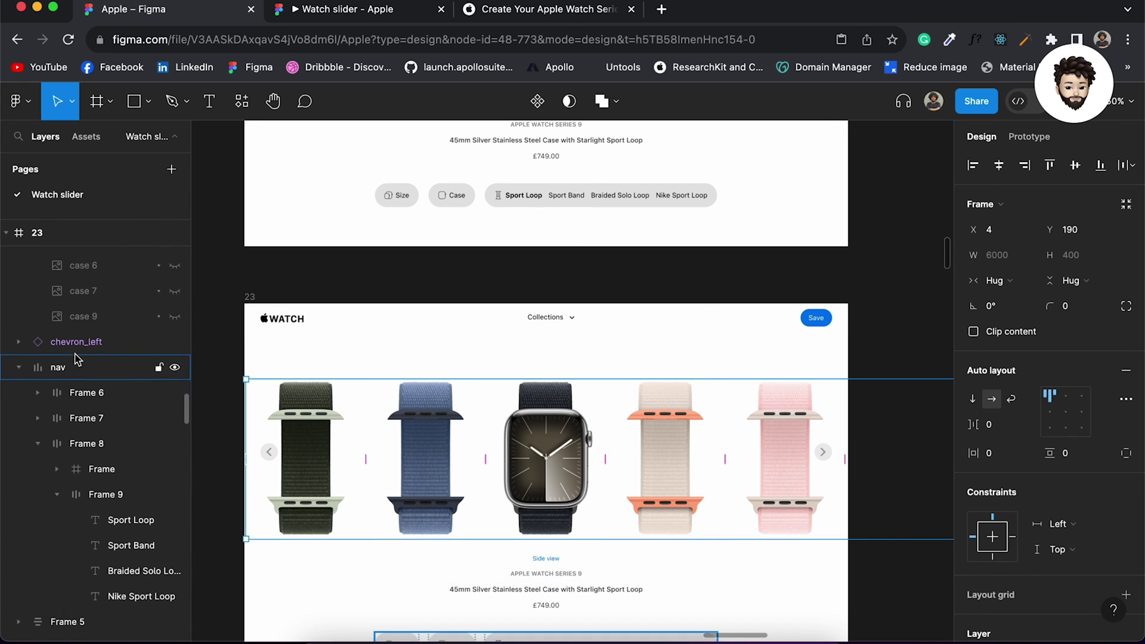
{"action": "scroll", "coordinate": [75, 358], "scroll_direction": "up", "scroll_amount": 2}
{"action": "left_click", "coordinate": [127, 385]}
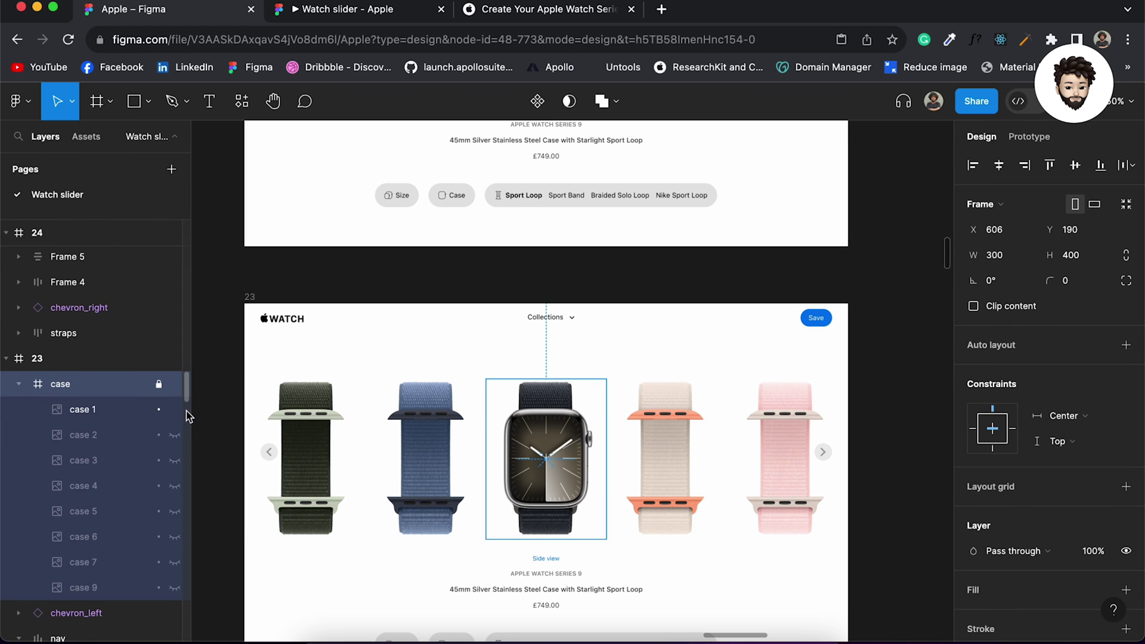
{"action": "left_click", "coordinate": [174, 436]}
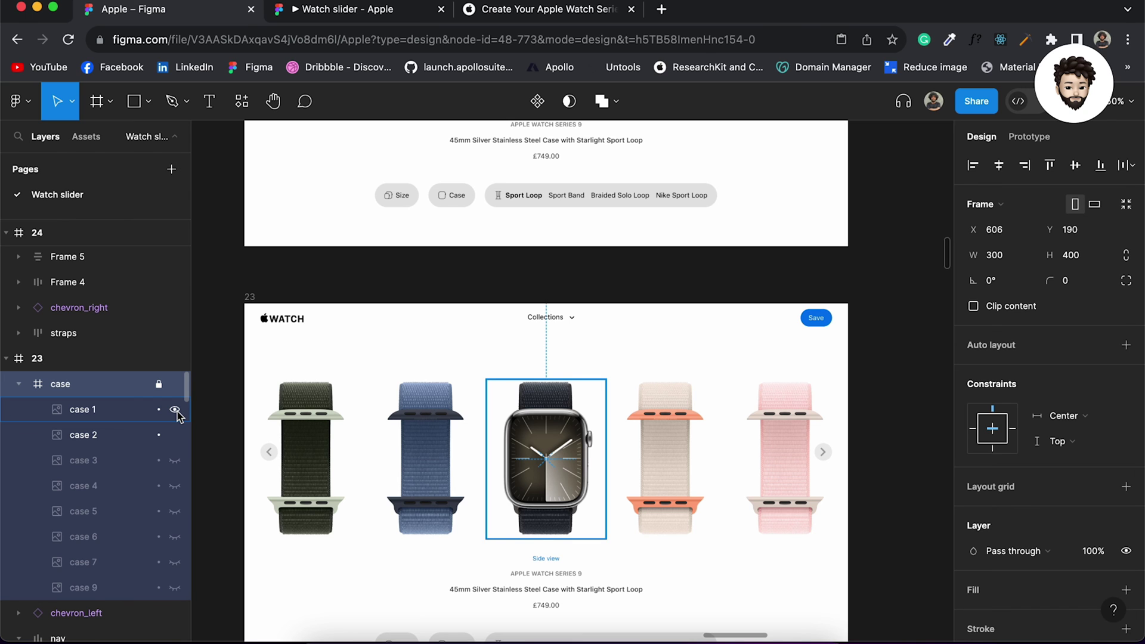
{"action": "left_click", "coordinate": [175, 410]}
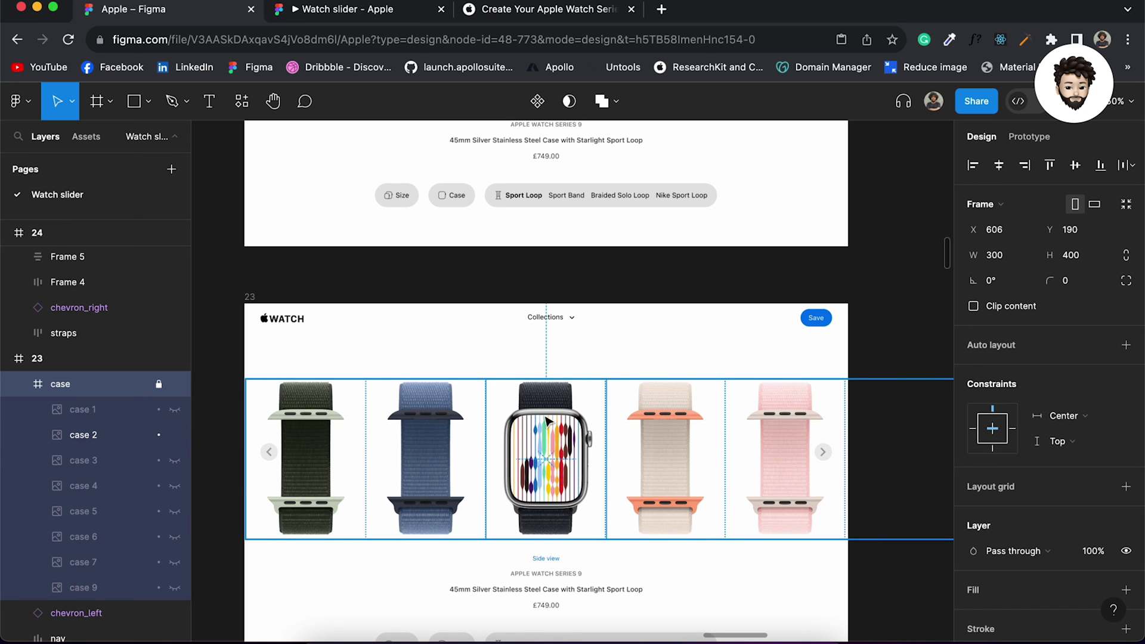
{"action": "scroll", "coordinate": [567, 391], "scroll_direction": "down", "scroll_amount": 5}
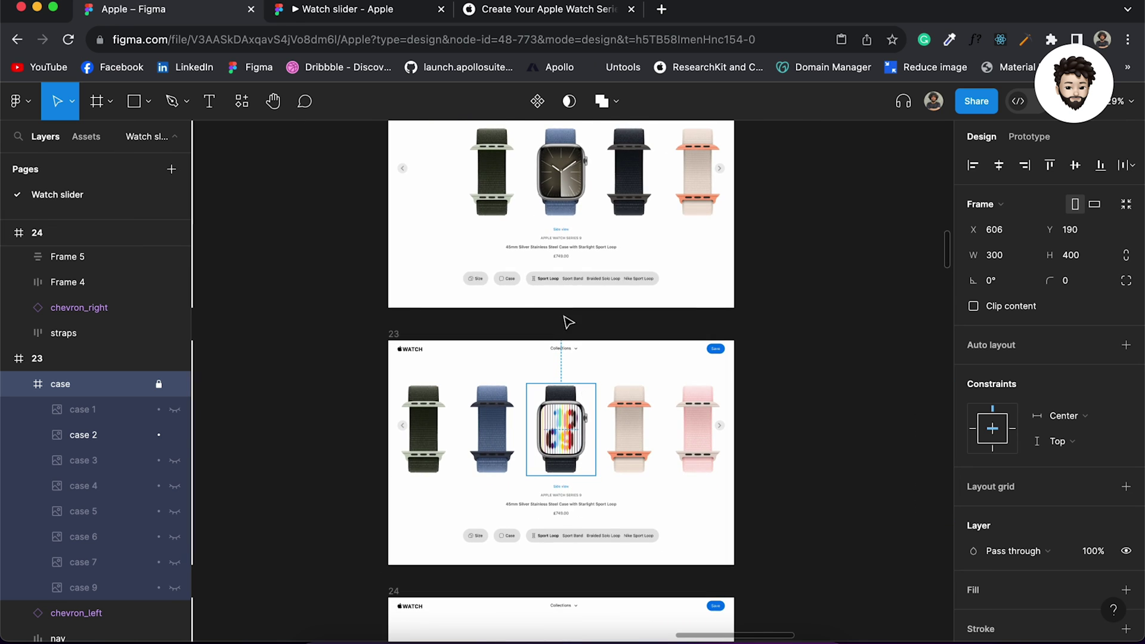
{"action": "left_click", "coordinate": [374, 335]}
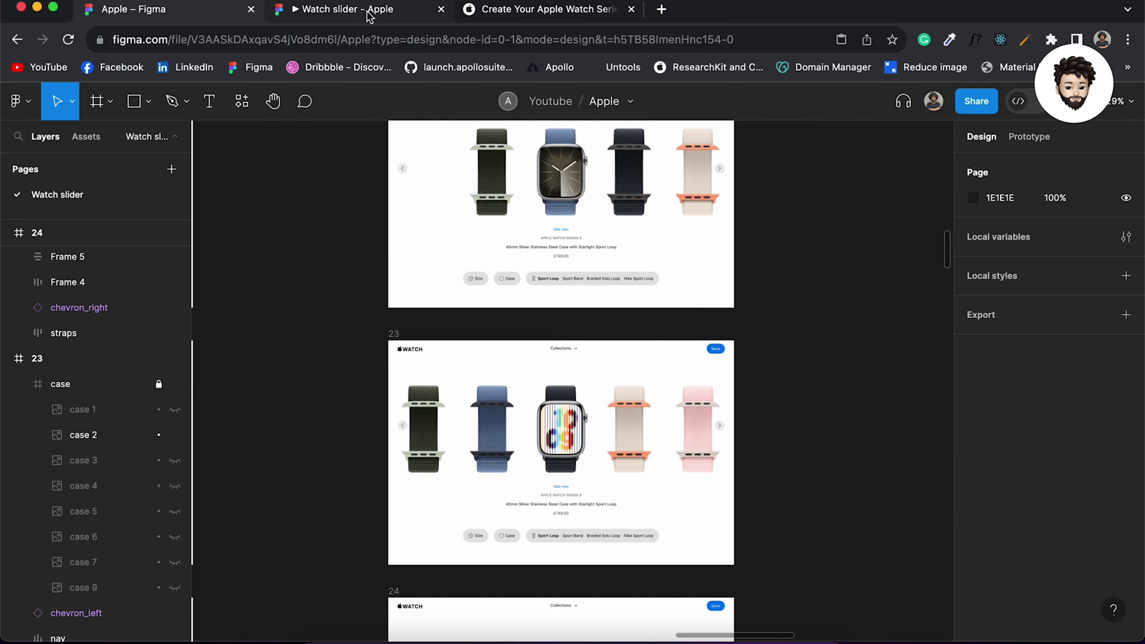
Switch to the Watch slider prototype, test screen 23's watch face change using the straps and chevrons, and return to the design file
{"action": "left_click", "coordinate": [366, 11]}
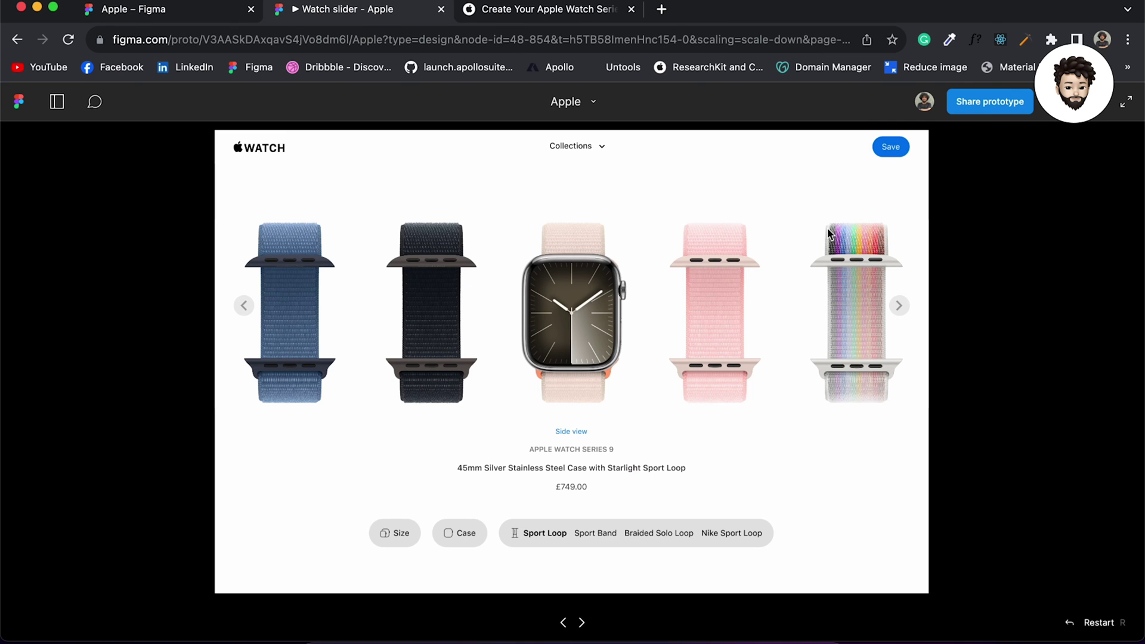
{"action": "left_click", "coordinate": [447, 299]}
{"action": "left_click", "coordinate": [445, 304]}
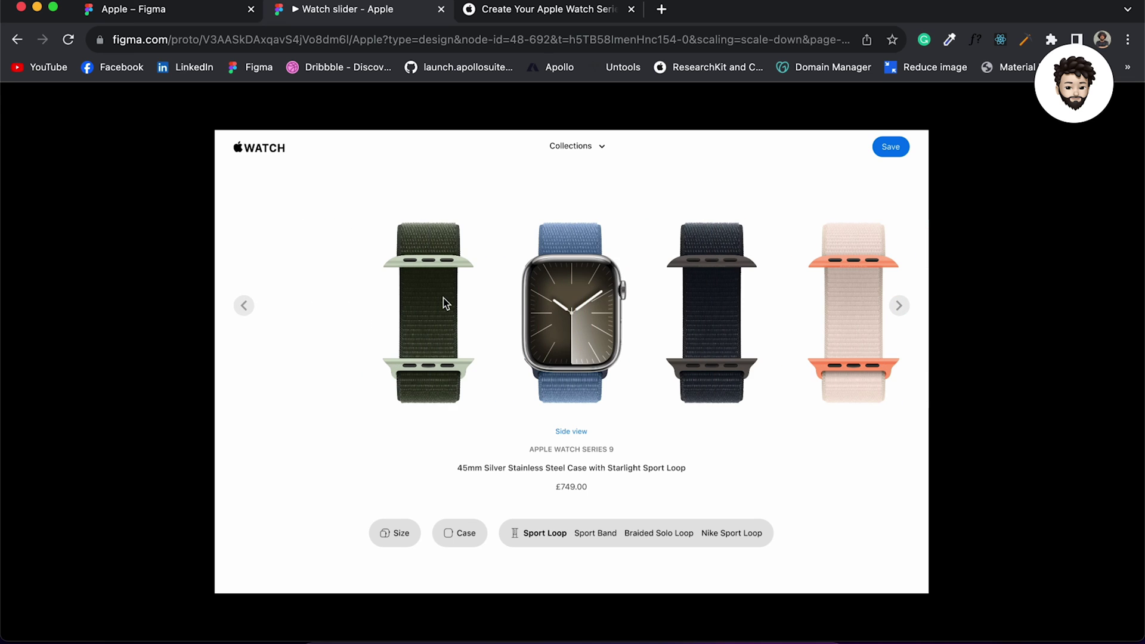
{"action": "left_click", "coordinate": [722, 305]}
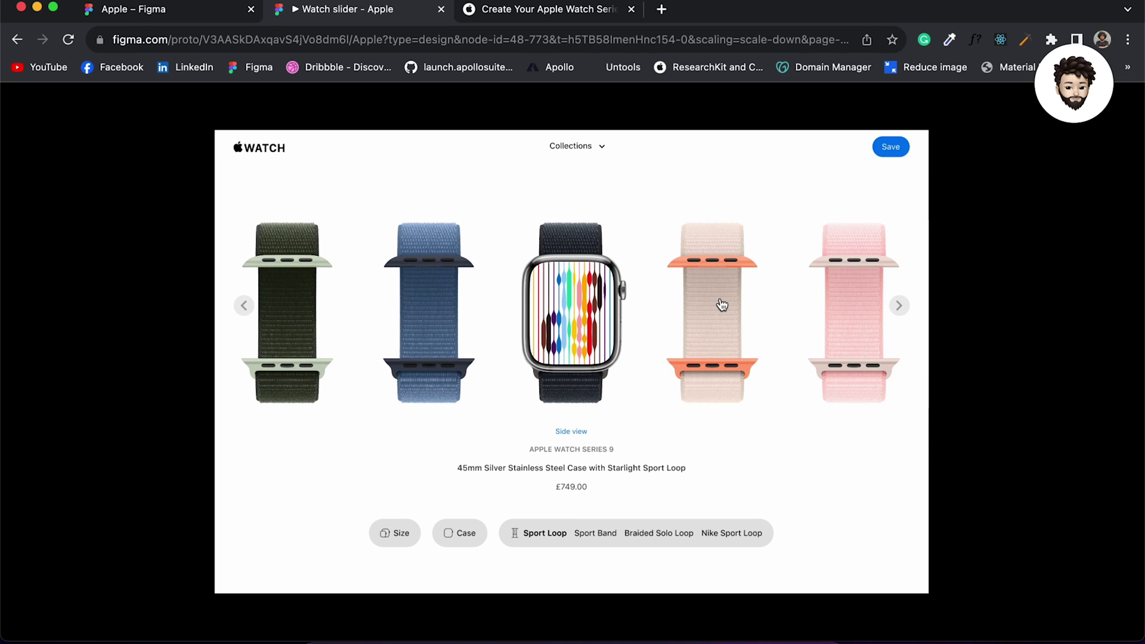
{"action": "left_click", "coordinate": [858, 310]}
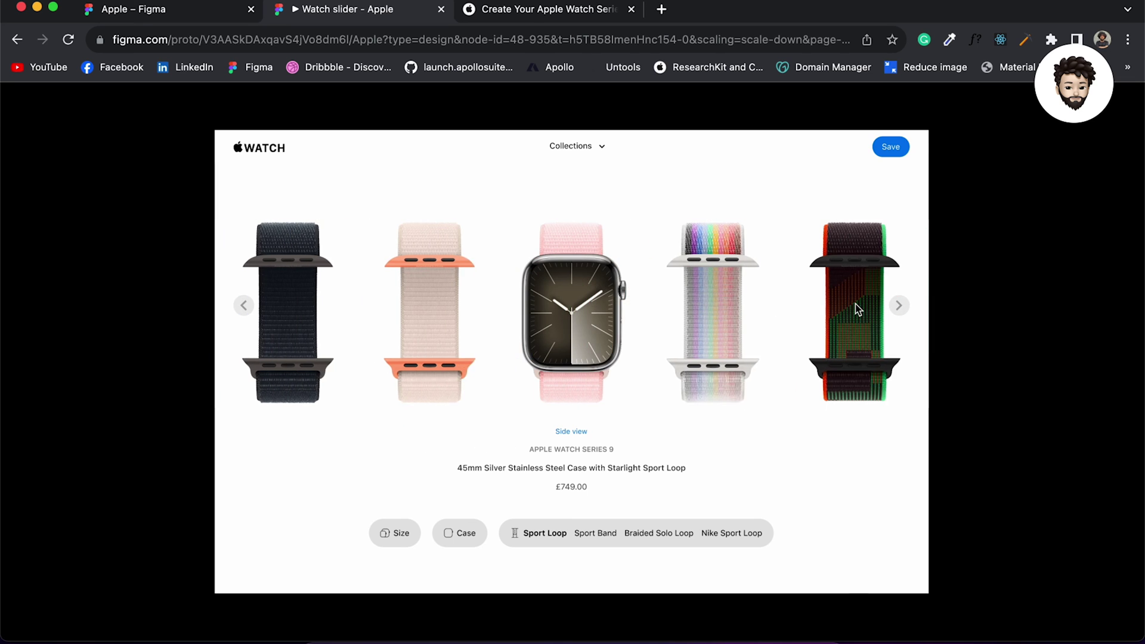
{"action": "left_click", "coordinate": [243, 308]}
{"action": "left_click", "coordinate": [244, 308]}
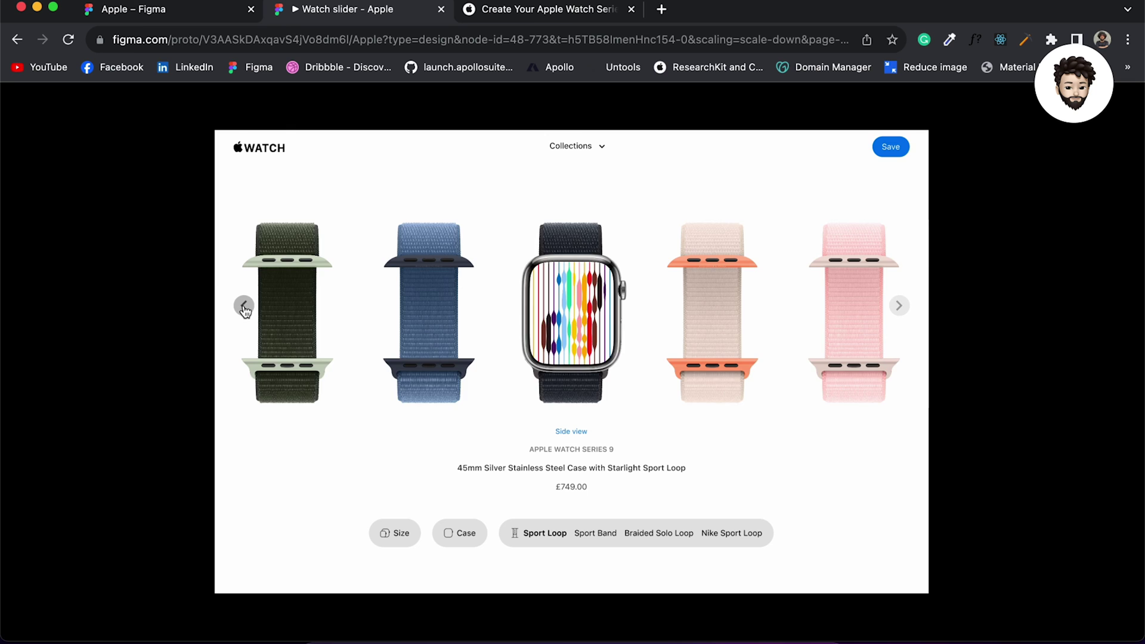
{"action": "left_click", "coordinate": [243, 308]}
{"action": "left_click", "coordinate": [899, 306]}
{"action": "left_click", "coordinate": [899, 306]}
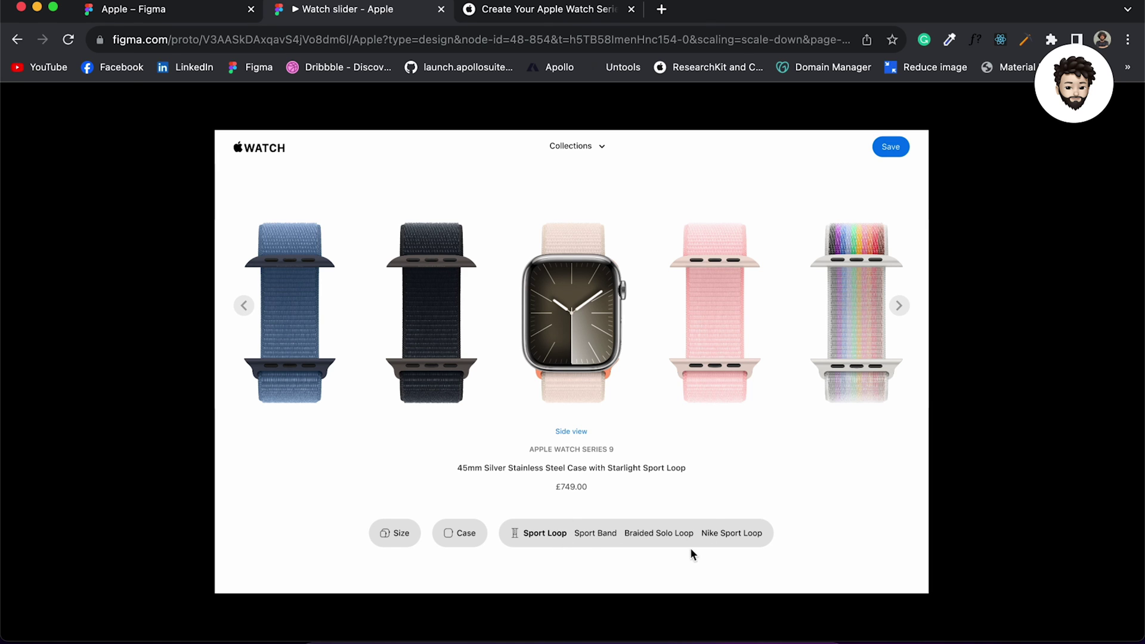
{"action": "key", "text": "ctrl+shift+Tab"}
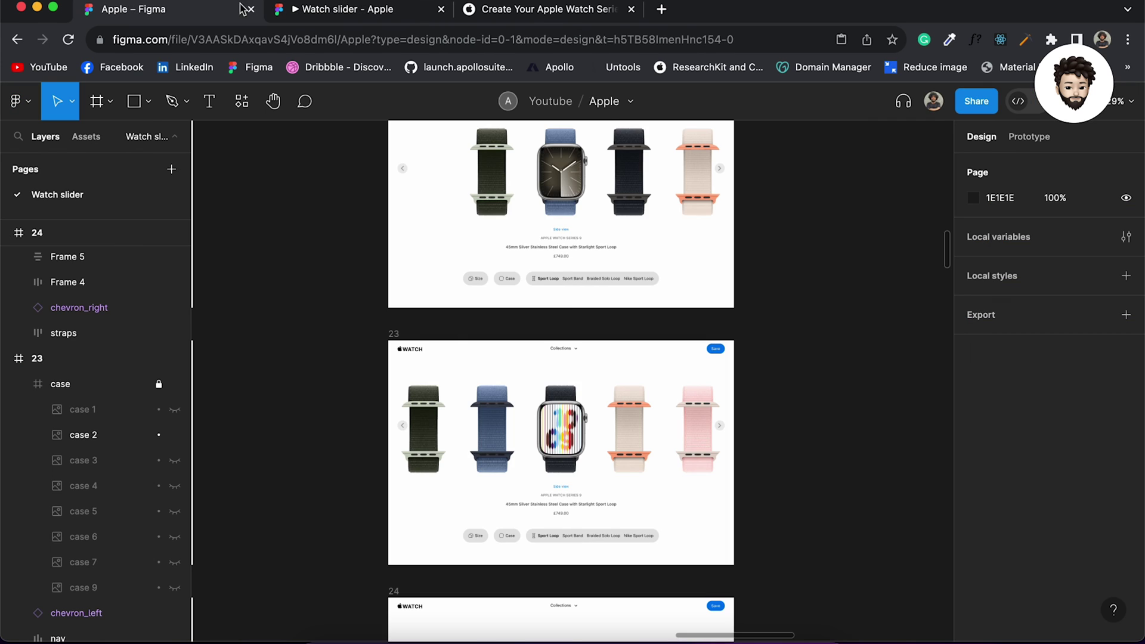
Examine screens 21 to 24, comparing their straps, watch faces and the strap-type labels in the nav bar
{"action": "scroll", "coordinate": [611, 292], "scroll_direction": "down", "scroll_amount": 3}
{"action": "scroll", "coordinate": [612, 292], "scroll_direction": "up", "scroll_amount": 4}
{"action": "scroll", "coordinate": [612, 293], "scroll_direction": "down", "scroll_amount": 4}
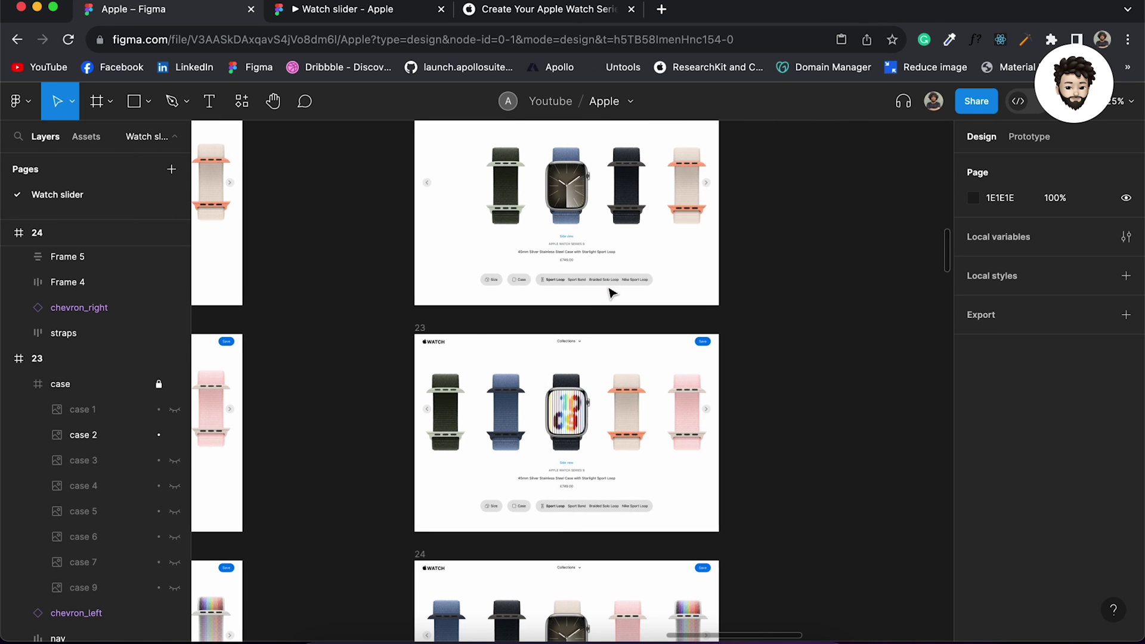
{"action": "scroll", "coordinate": [608, 288], "scroll_direction": "up", "scroll_amount": 3}
{"action": "scroll", "coordinate": [594, 285], "scroll_direction": "down", "scroll_amount": 3}
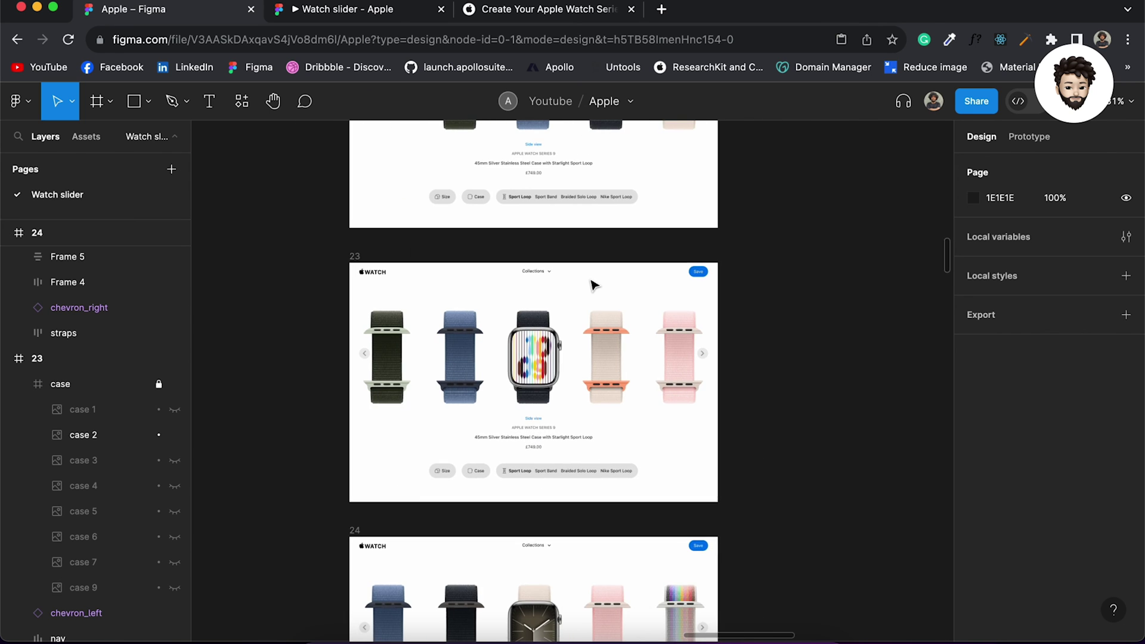
{"action": "scroll", "coordinate": [553, 202], "scroll_direction": "up", "scroll_amount": 5}
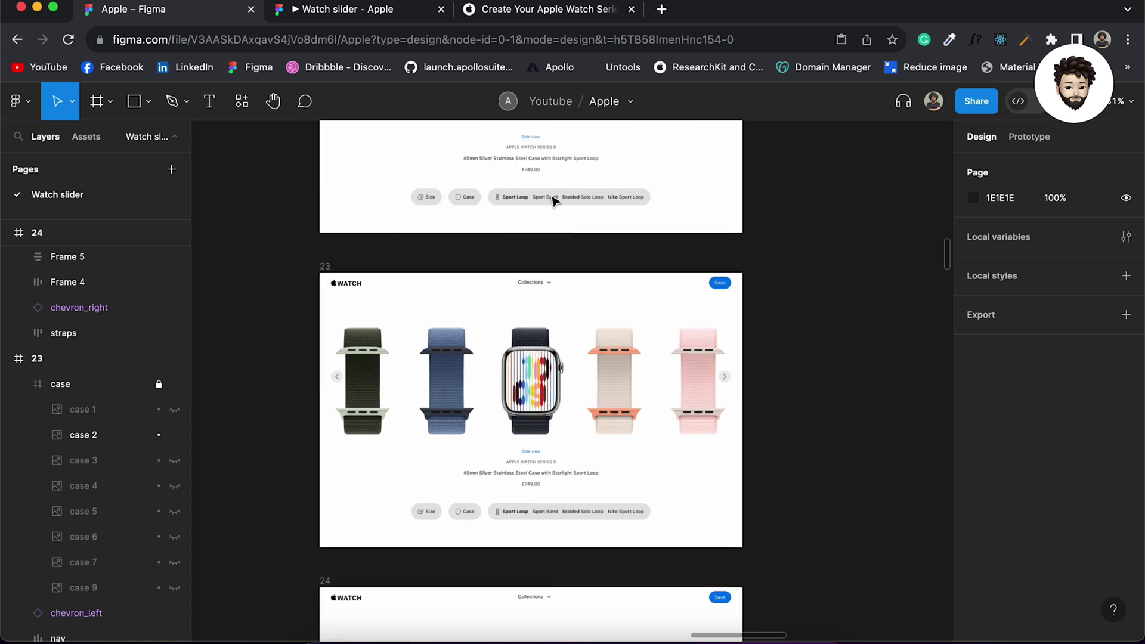
{"action": "scroll", "coordinate": [553, 202], "scroll_direction": "down", "scroll_amount": 5}
{"action": "scroll", "coordinate": [553, 201], "scroll_direction": "up", "scroll_amount": 10}
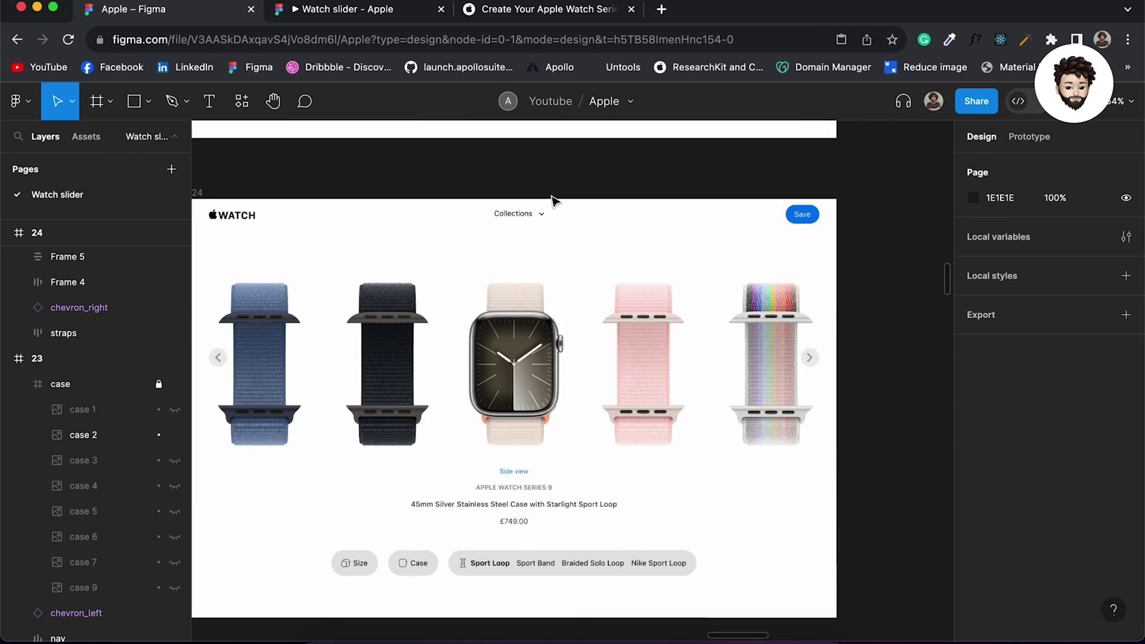
{"action": "scroll", "coordinate": [555, 202], "scroll_direction": "down", "scroll_amount": 3}
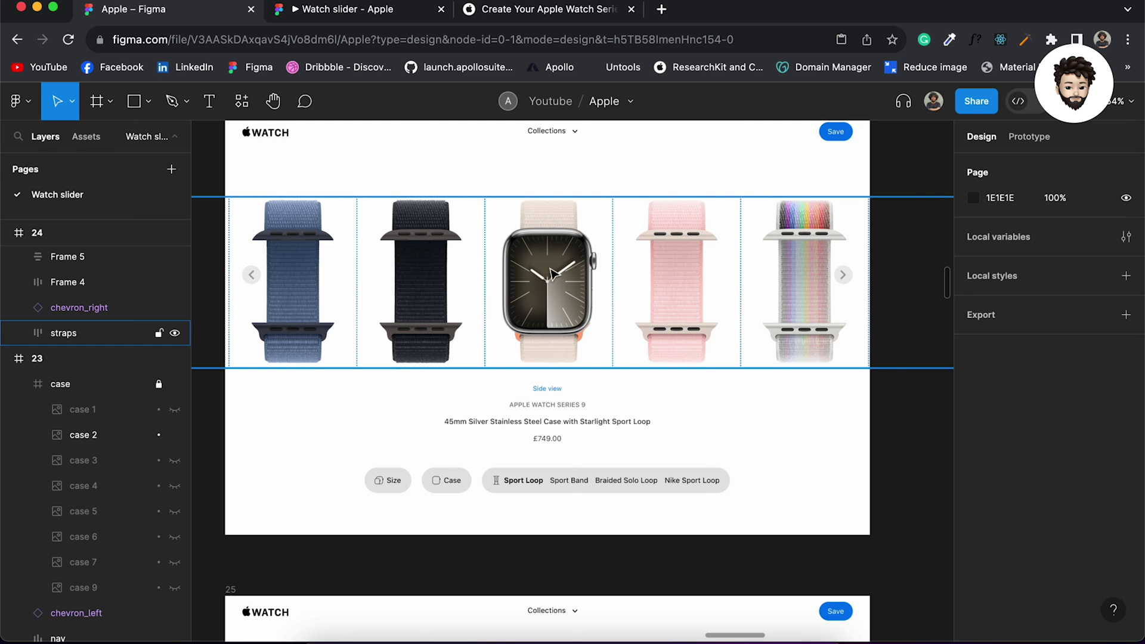
{"action": "scroll", "coordinate": [567, 483], "scroll_direction": "up", "scroll_amount": 5}
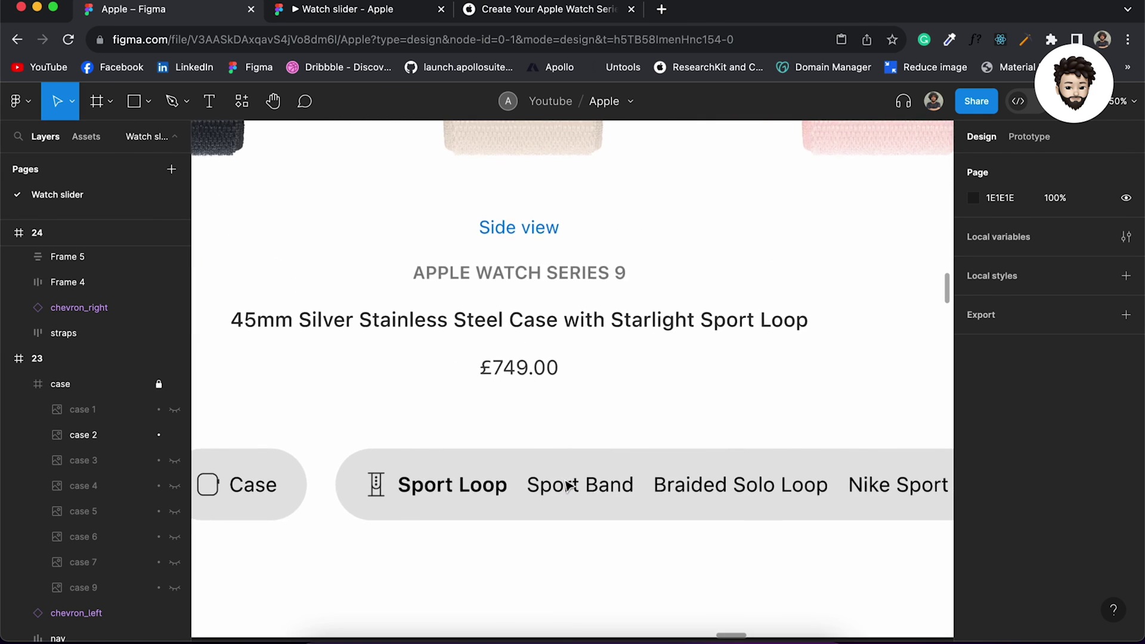
{"action": "scroll", "coordinate": [567, 484], "scroll_direction": "down", "scroll_amount": 8}
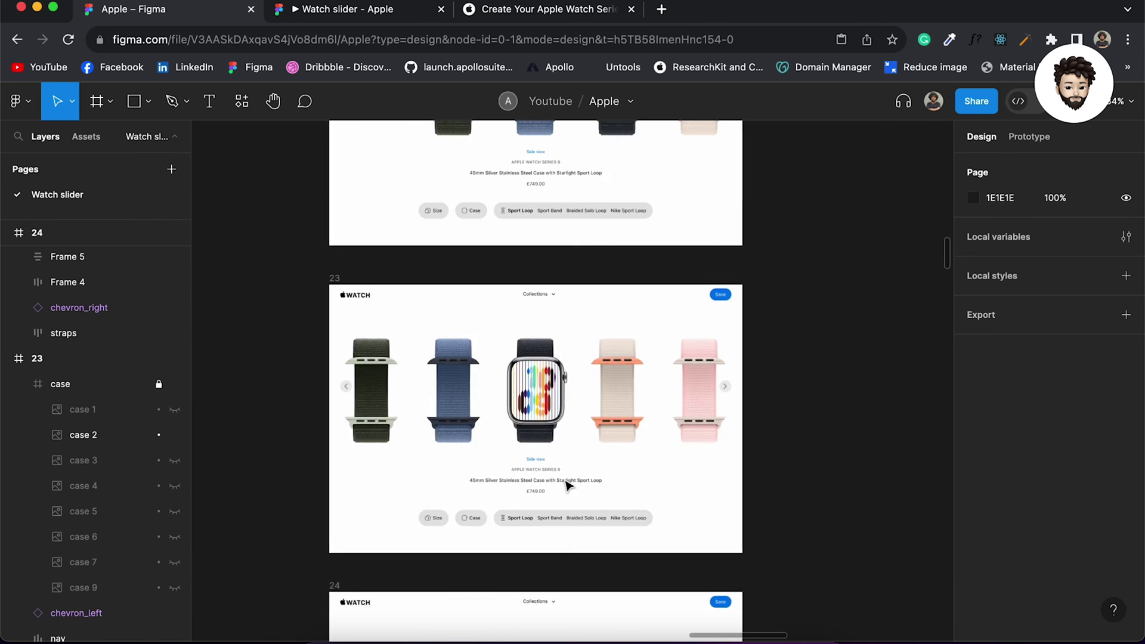
{"action": "scroll", "coordinate": [567, 484], "scroll_direction": "up", "scroll_amount": 10}
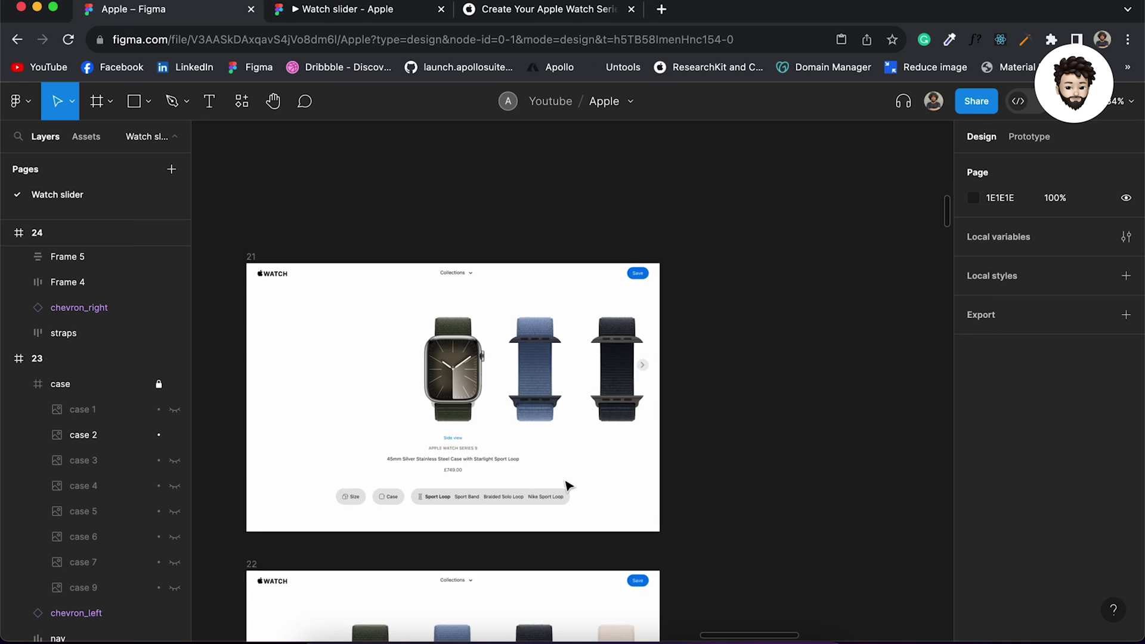
Link the Sport Band label on screen 21 to screen 24 on click with Navigate to and Smart animate, Linear, 300ms
{"action": "scroll", "coordinate": [568, 484], "scroll_direction": "down", "scroll_amount": 2}
{"action": "double_click", "coordinate": [501, 452]}
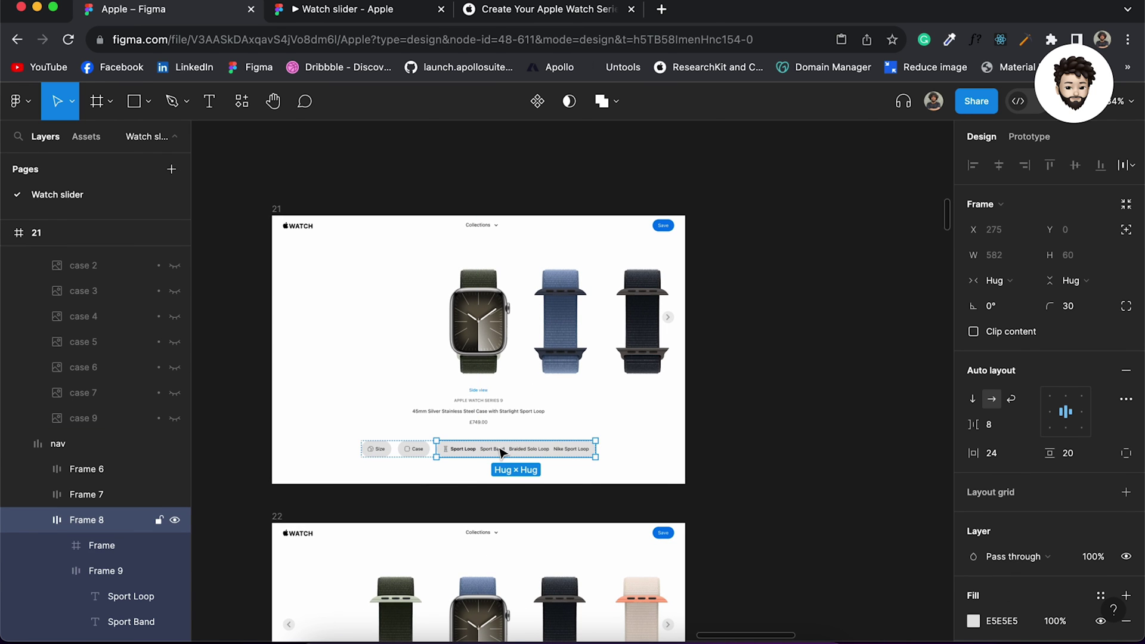
{"action": "left_click", "coordinate": [499, 449]}
{"action": "scroll", "coordinate": [501, 452], "scroll_direction": "up", "scroll_amount": 3}
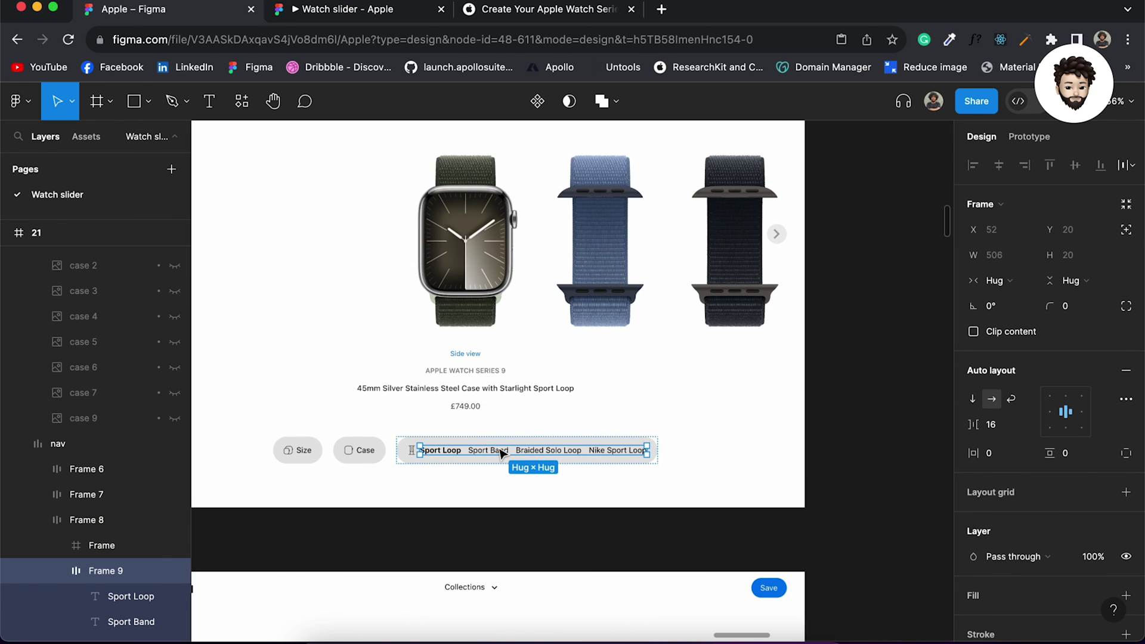
{"action": "left_click", "coordinate": [503, 452]}
{"action": "scroll", "coordinate": [503, 452], "scroll_direction": "down", "scroll_amount": 3}
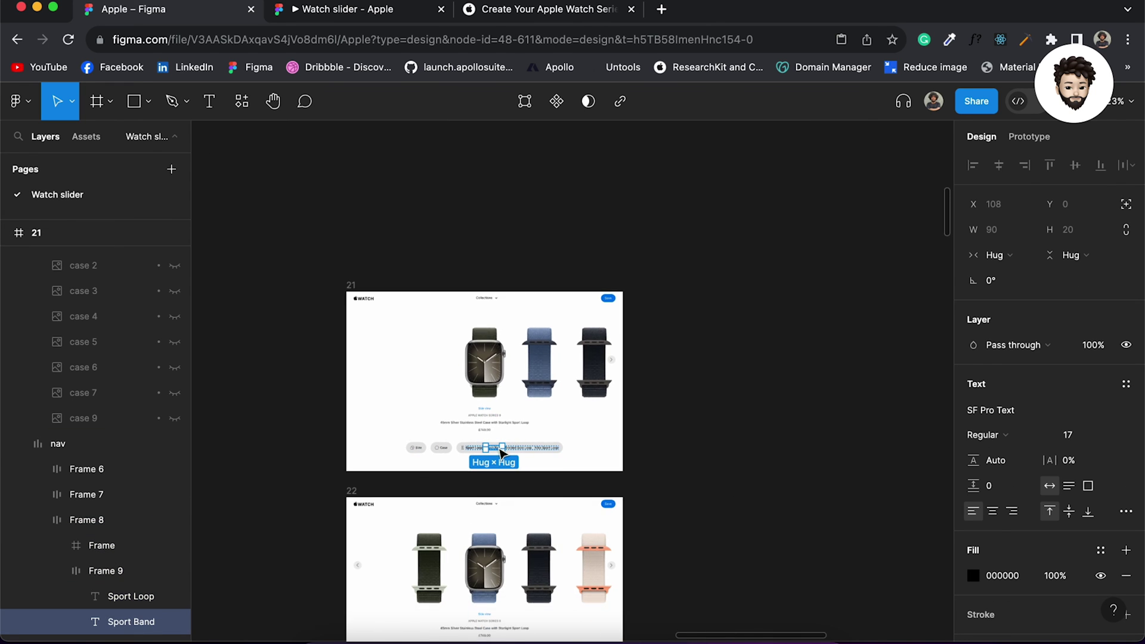
{"action": "left_click", "coordinate": [1030, 137]}
{"action": "mouse_move", "coordinate": [500, 446]}
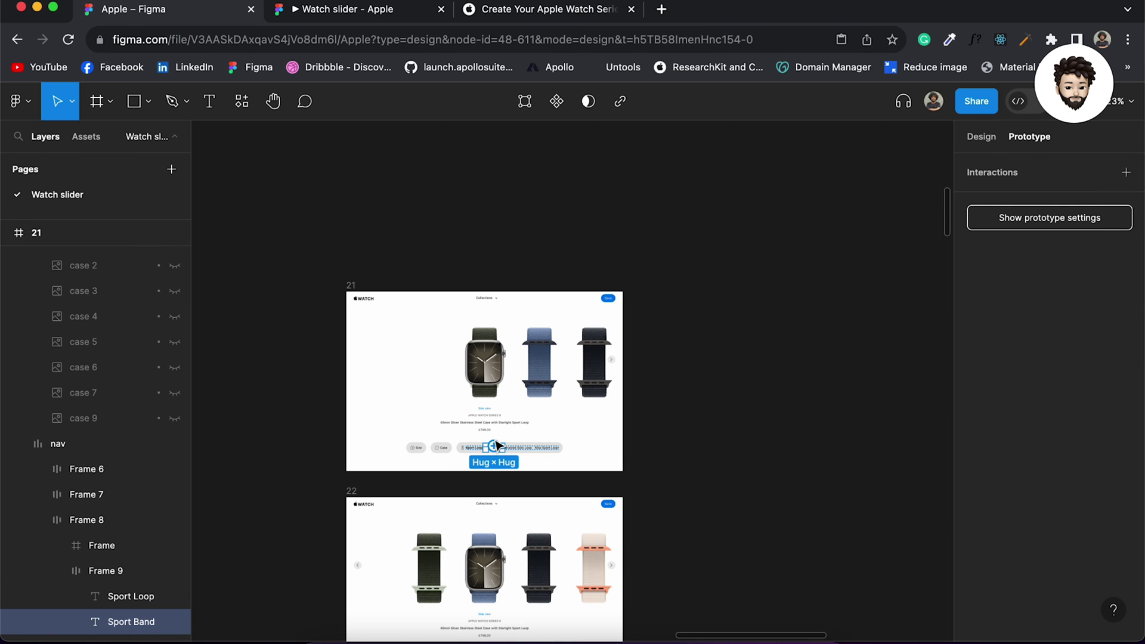
{"action": "left_click_drag", "start_coordinate": [497, 452], "coordinate": [525, 265]}
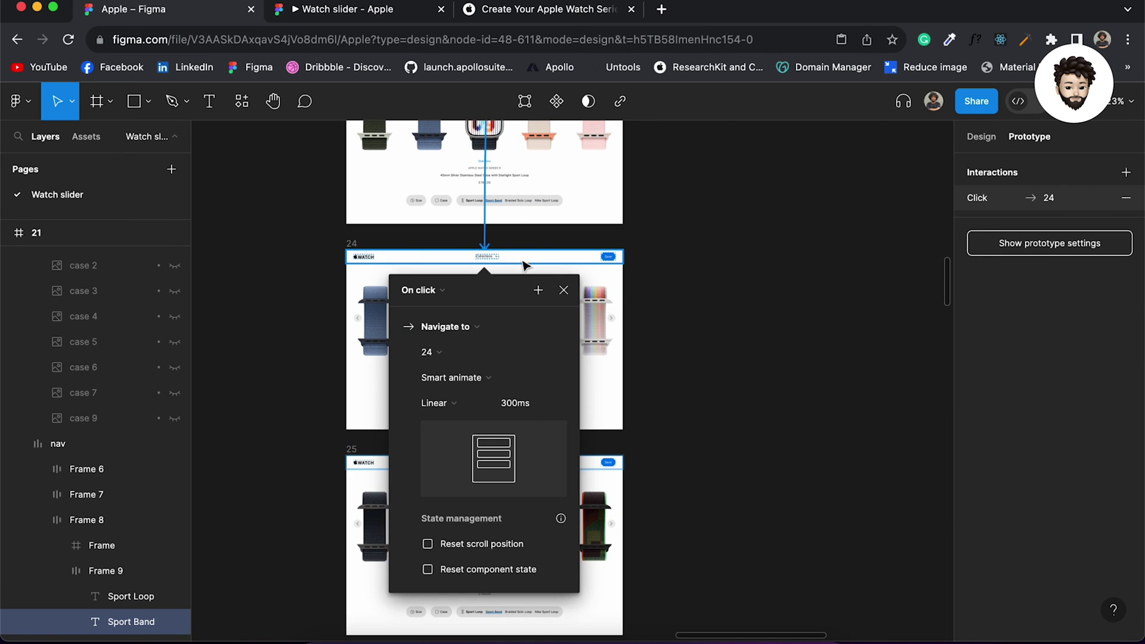
{"action": "left_click", "coordinate": [743, 307]}
On screen 24, make the Sport Band label Semibold by copying the Sport Loop label's text properties onto it
{"action": "scroll", "coordinate": [750, 325], "scroll_direction": "up", "scroll_amount": 6}
{"action": "scroll", "coordinate": [750, 324], "scroll_direction": "down", "scroll_amount": 10}
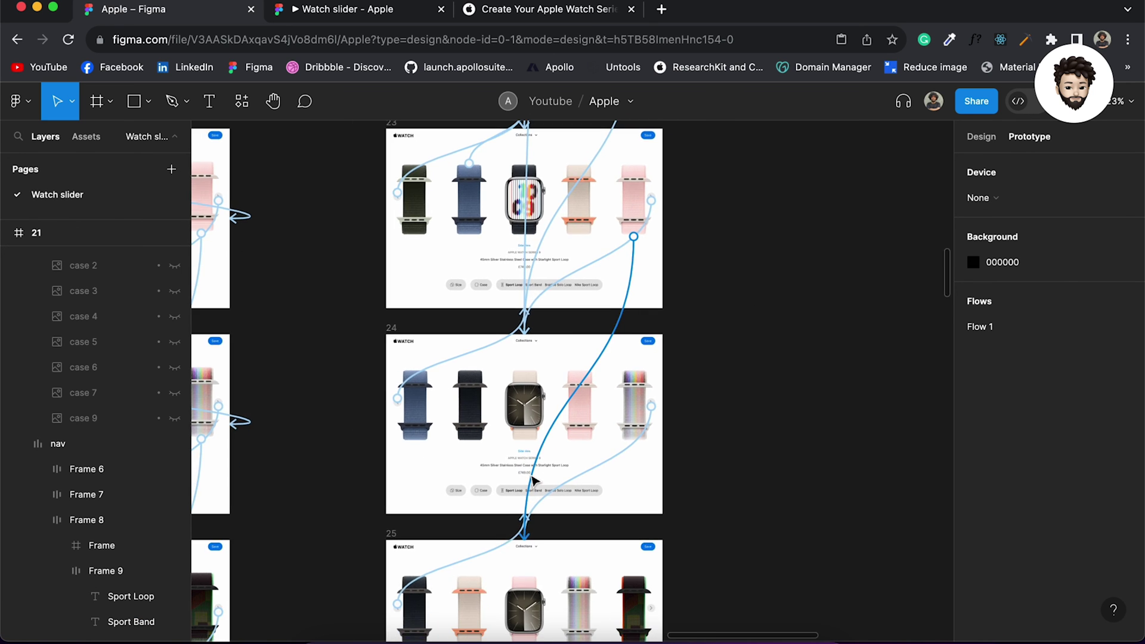
{"action": "scroll", "coordinate": [533, 480], "scroll_direction": "up", "scroll_amount": 5}
{"action": "scroll", "coordinate": [533, 480], "scroll_direction": "up", "scroll_amount": 3}
{"action": "left_click", "coordinate": [563, 524], "text": "super"}
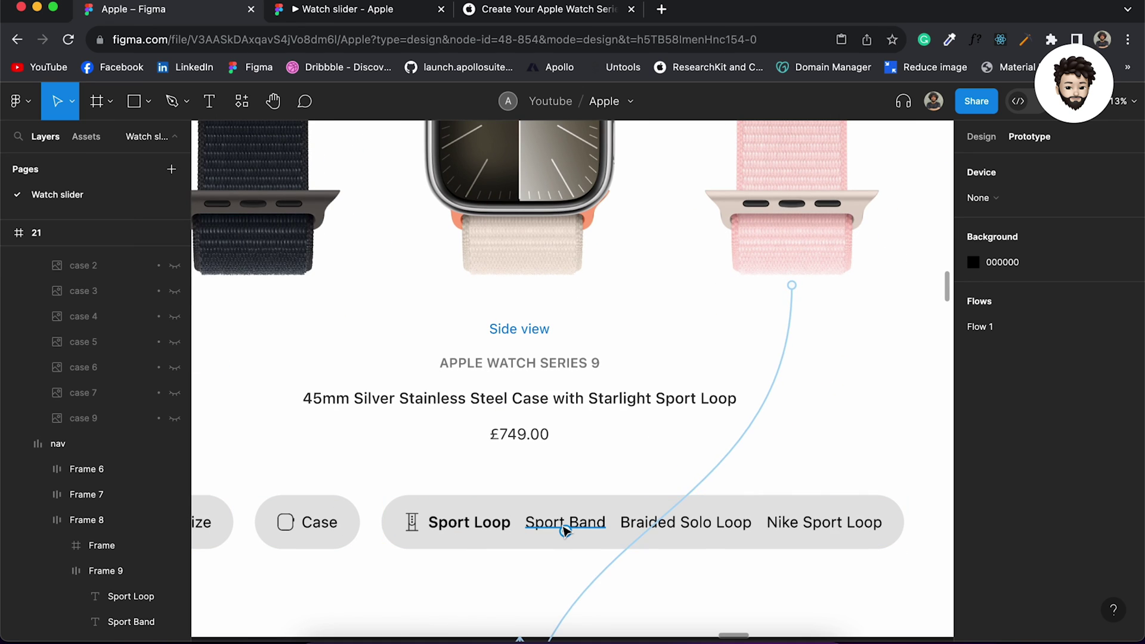
{"action": "left_click", "coordinate": [980, 138]}
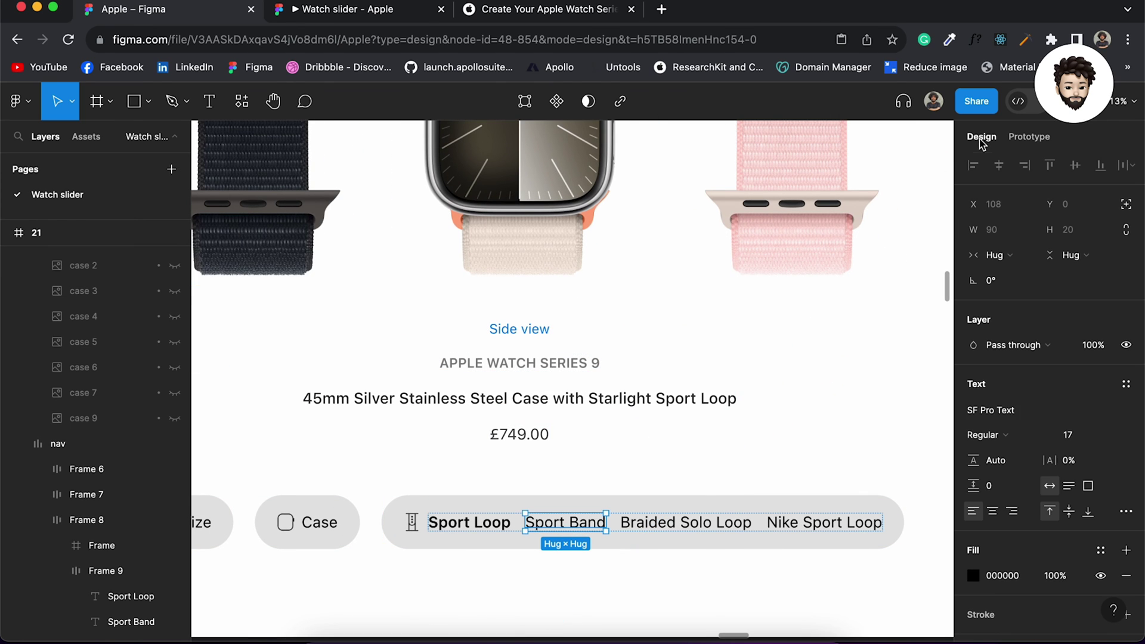
{"action": "left_click", "coordinate": [471, 522]}
{"action": "key", "text": "alt+super+c"}
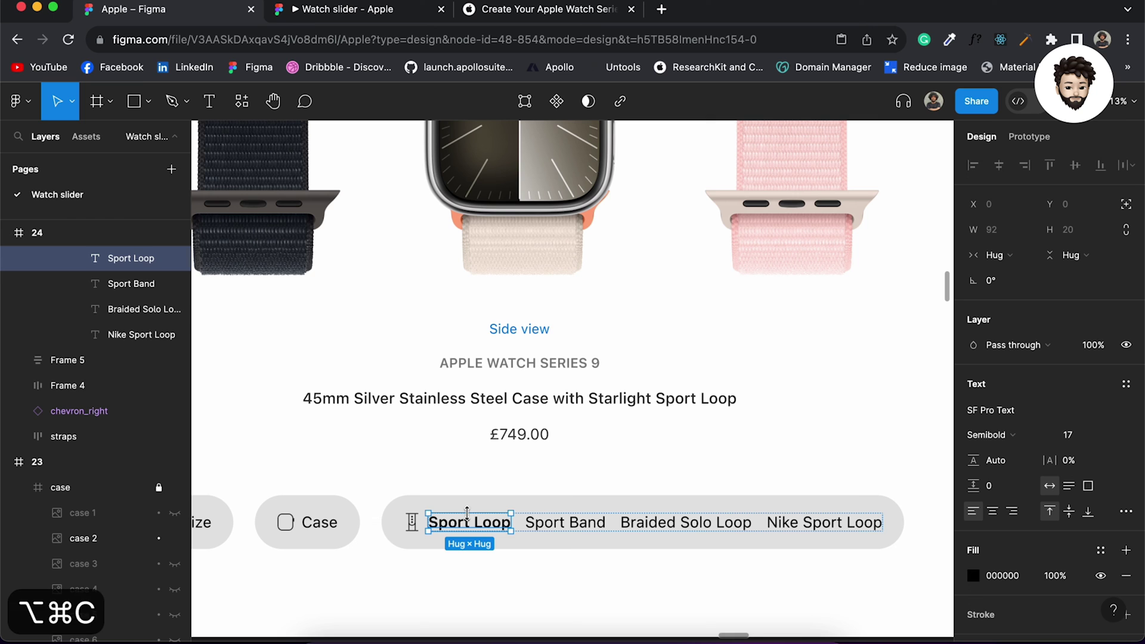
{"action": "left_click", "coordinate": [575, 524]}
{"action": "key", "text": "alt+super+v"}
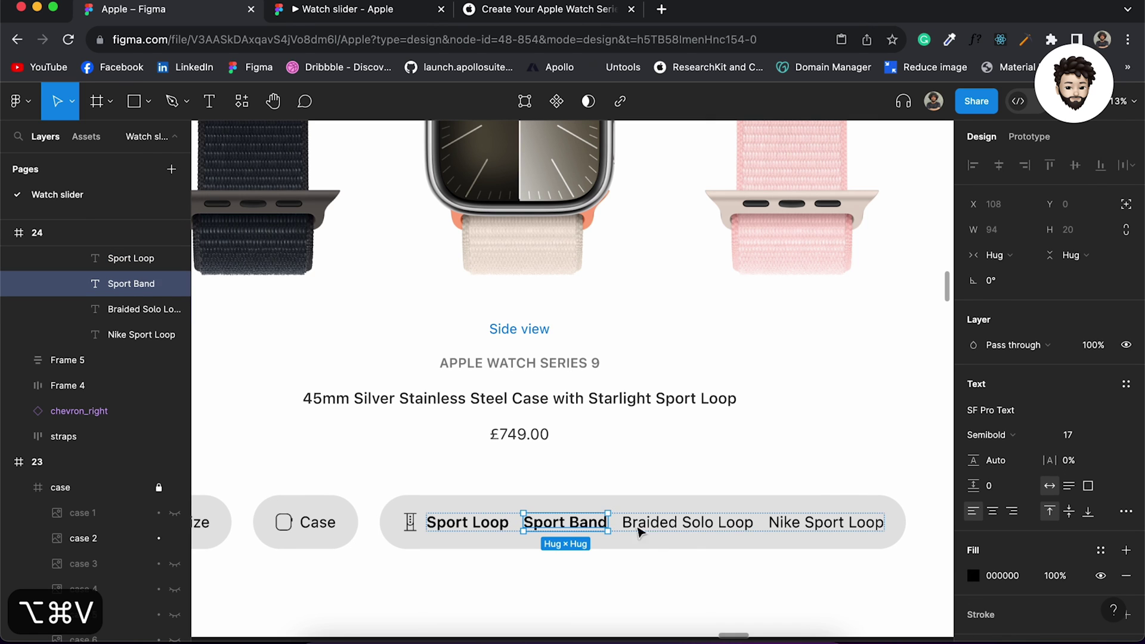
On screen 24, make the Sport Loop label Regular by applying the Braided Solo Loop label's text properties
{"action": "left_click", "coordinate": [659, 527]}
{"action": "key", "text": "alt+super+c"}
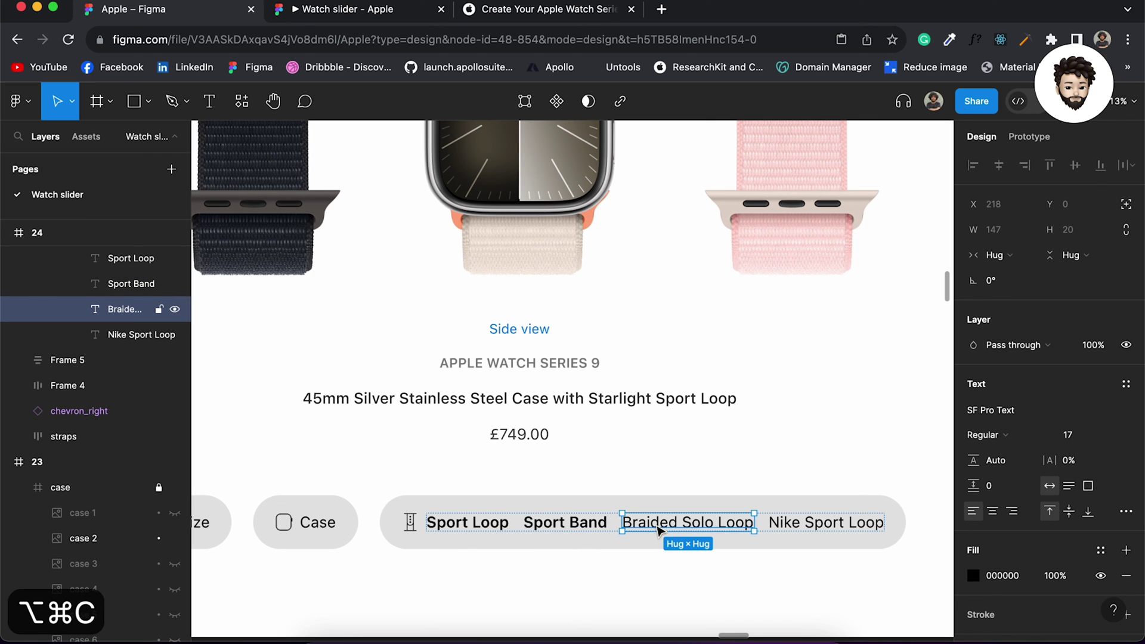
{"action": "left_click", "coordinate": [468, 525]}
{"action": "key", "text": "alt+super+v"}
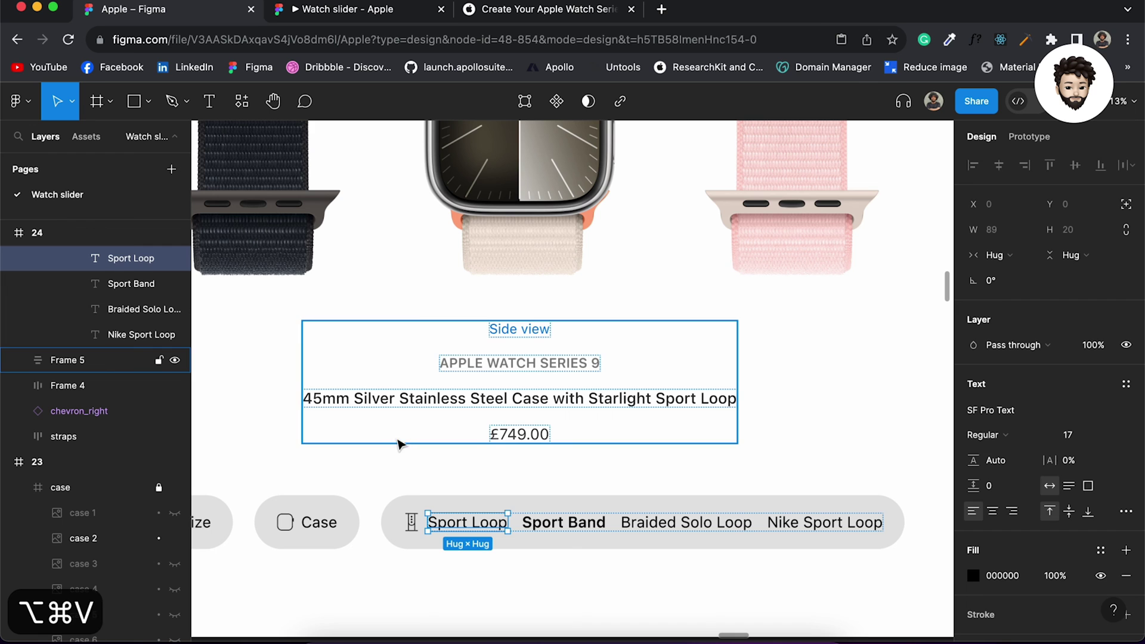
{"action": "left_click", "coordinate": [398, 460]}
Copy the nav bar from screen 21 and replace screen 22's nav bar with it
{"action": "scroll", "coordinate": [400, 460], "scroll_direction": "down", "scroll_amount": 2}
{"action": "scroll", "coordinate": [398, 460], "scroll_direction": "down", "scroll_amount": 5}
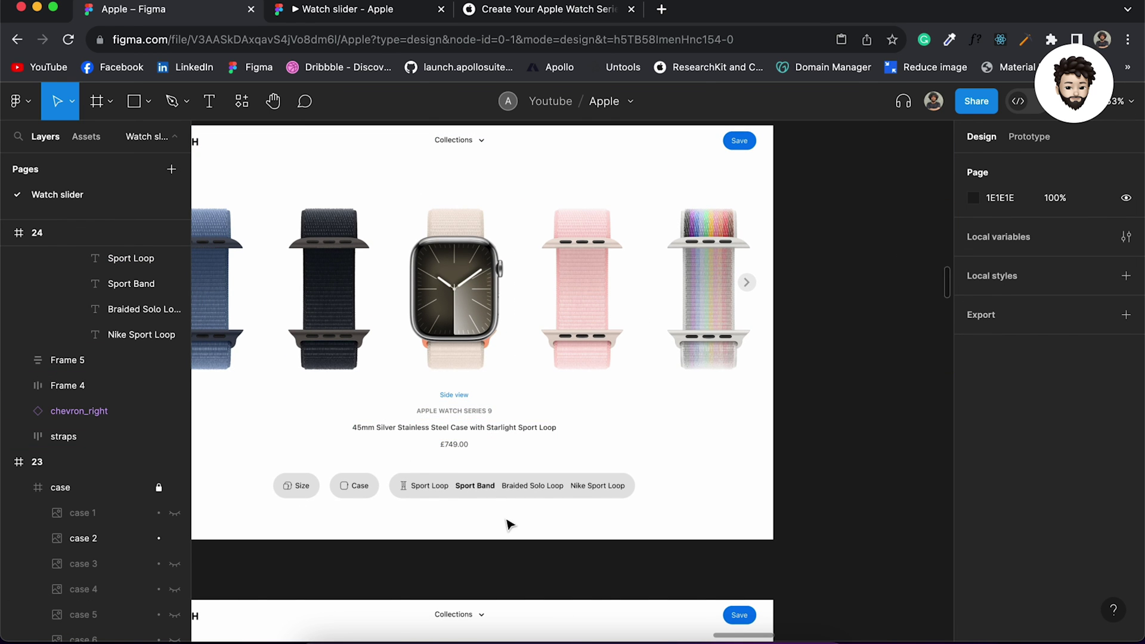
{"action": "scroll", "coordinate": [477, 489], "scroll_direction": "up", "scroll_amount": 6}
{"action": "scroll", "coordinate": [477, 490], "scroll_direction": "down", "scroll_amount": 5}
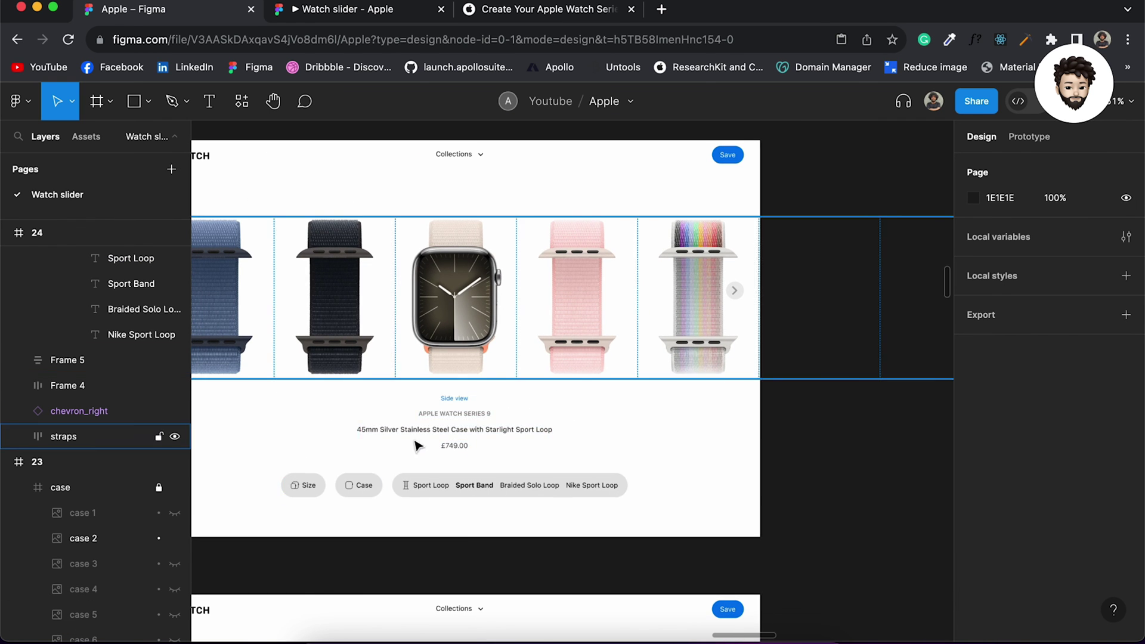
{"action": "scroll", "coordinate": [499, 356], "scroll_direction": "down", "scroll_amount": 10}
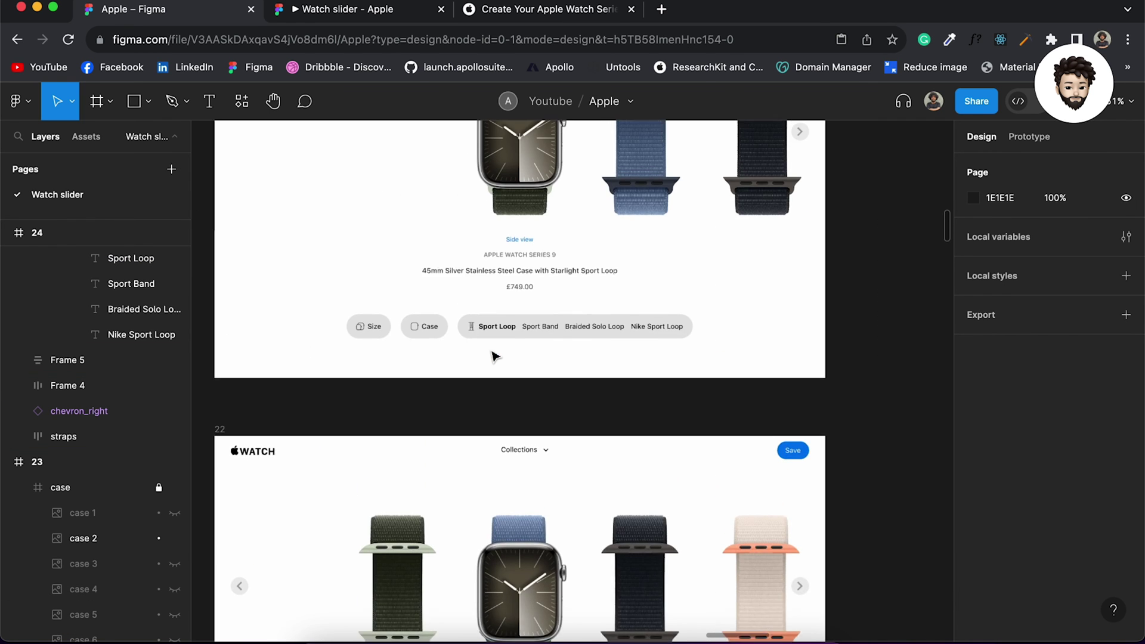
{"action": "left_click", "coordinate": [531, 356]}
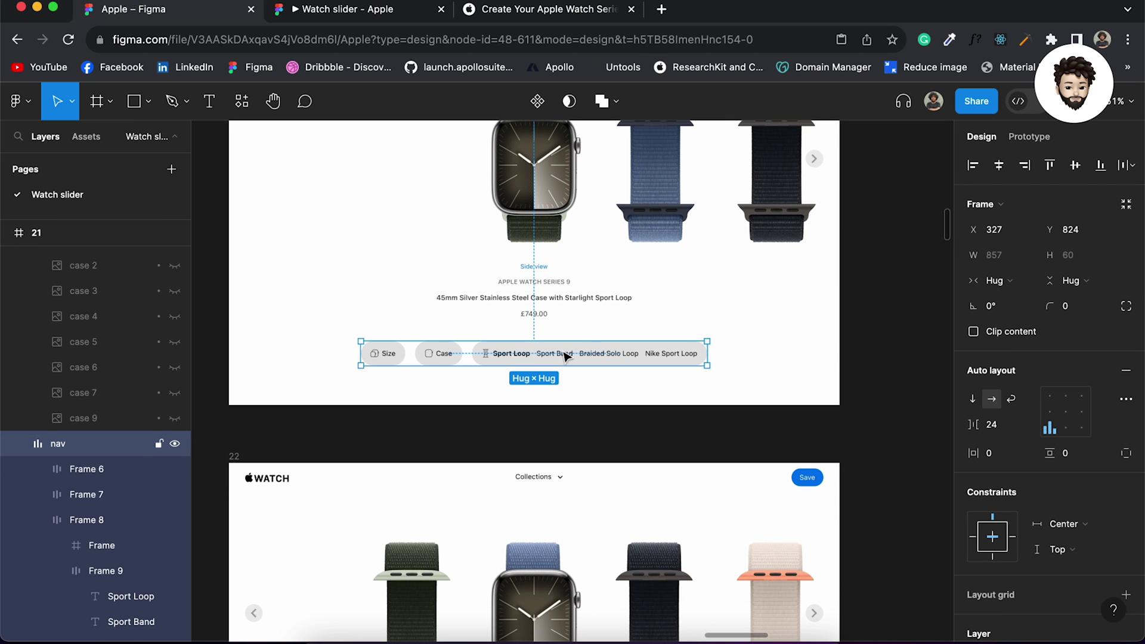
{"action": "key", "text": "super+c"}
{"action": "scroll", "coordinate": [566, 356], "scroll_direction": "down", "scroll_amount": 8}
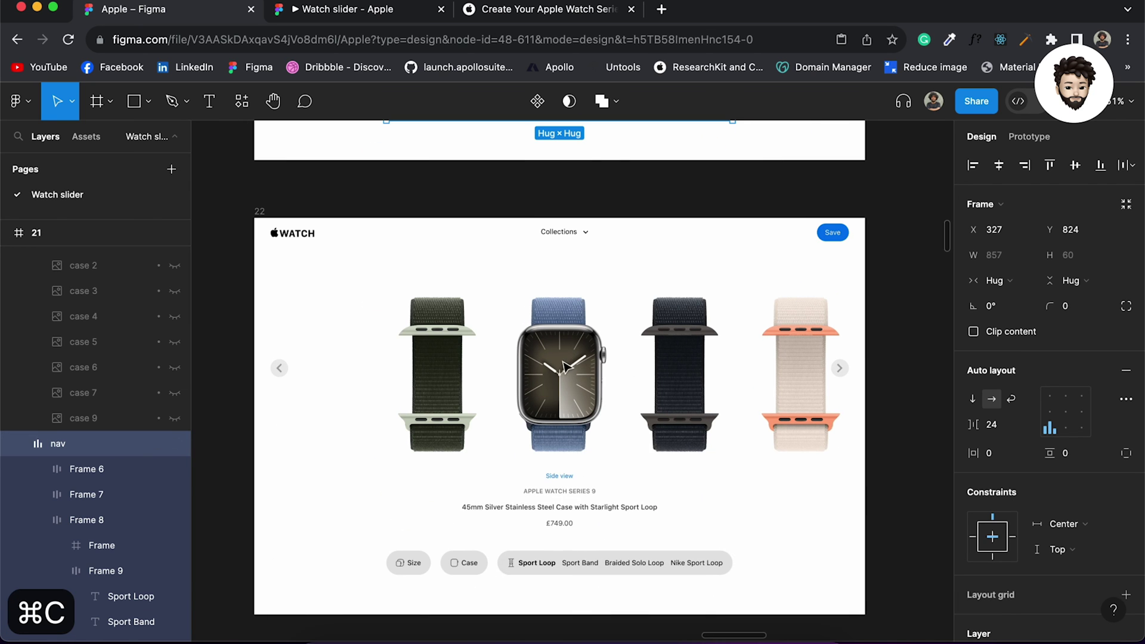
{"action": "left_click", "coordinate": [551, 565]}
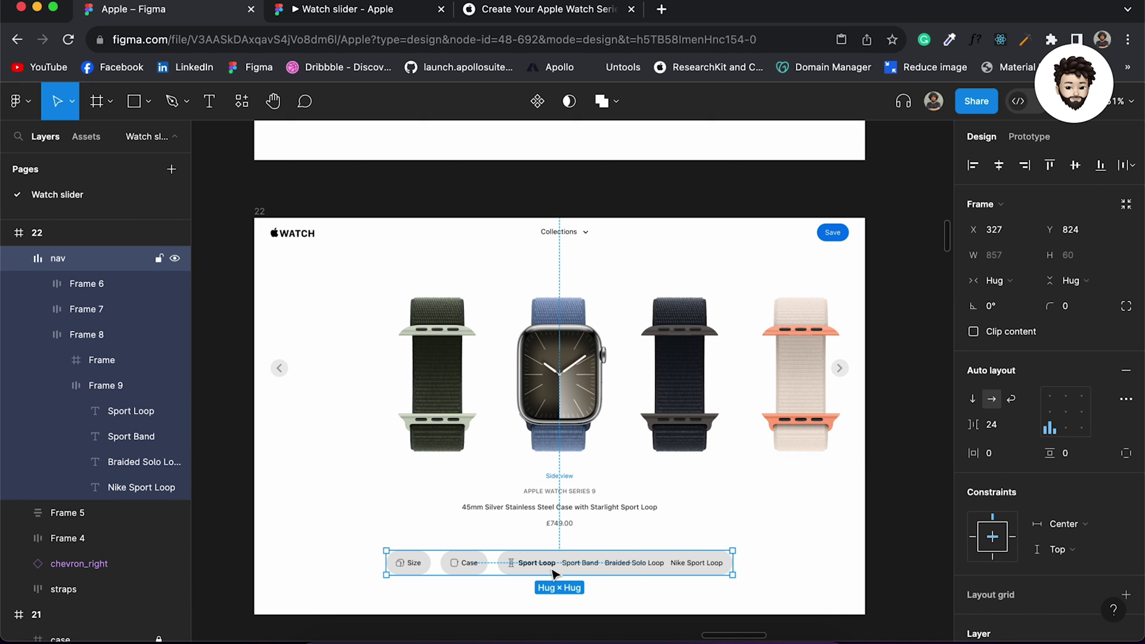
{"action": "key", "text": "super+shift+r"}
Replace the nav bars on screens 23 and 24 with the copied one from screen 21
{"action": "scroll", "coordinate": [554, 574], "scroll_direction": "down", "scroll_amount": 10}
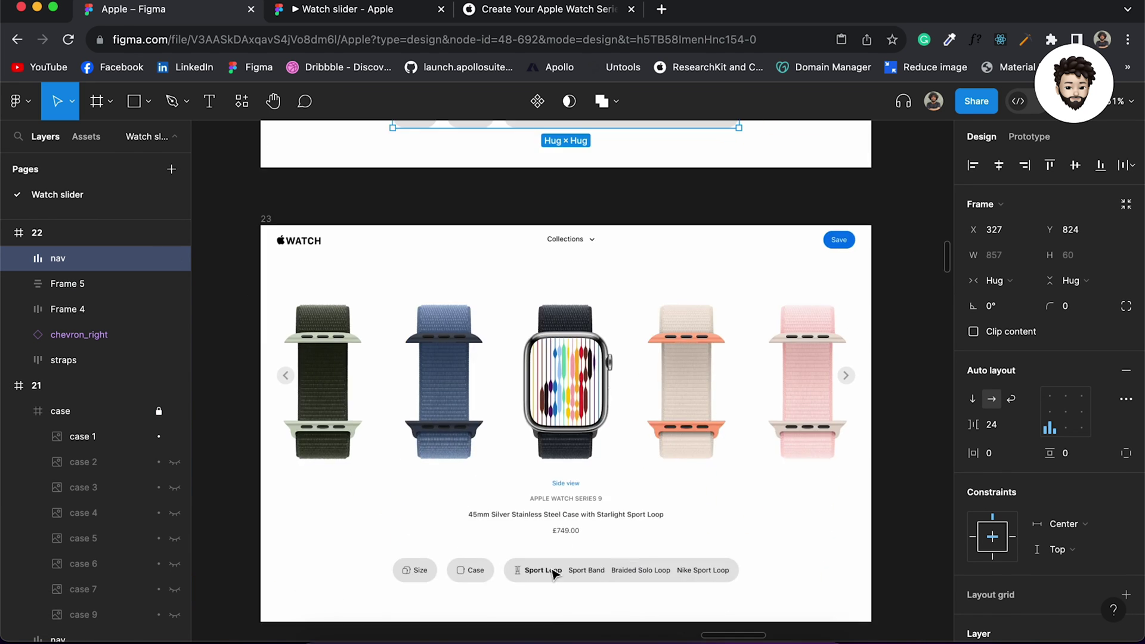
{"action": "scroll", "coordinate": [554, 573], "scroll_direction": "down", "scroll_amount": 3}
{"action": "left_click", "coordinate": [552, 509]}
{"action": "key", "text": "super+shift+r"}
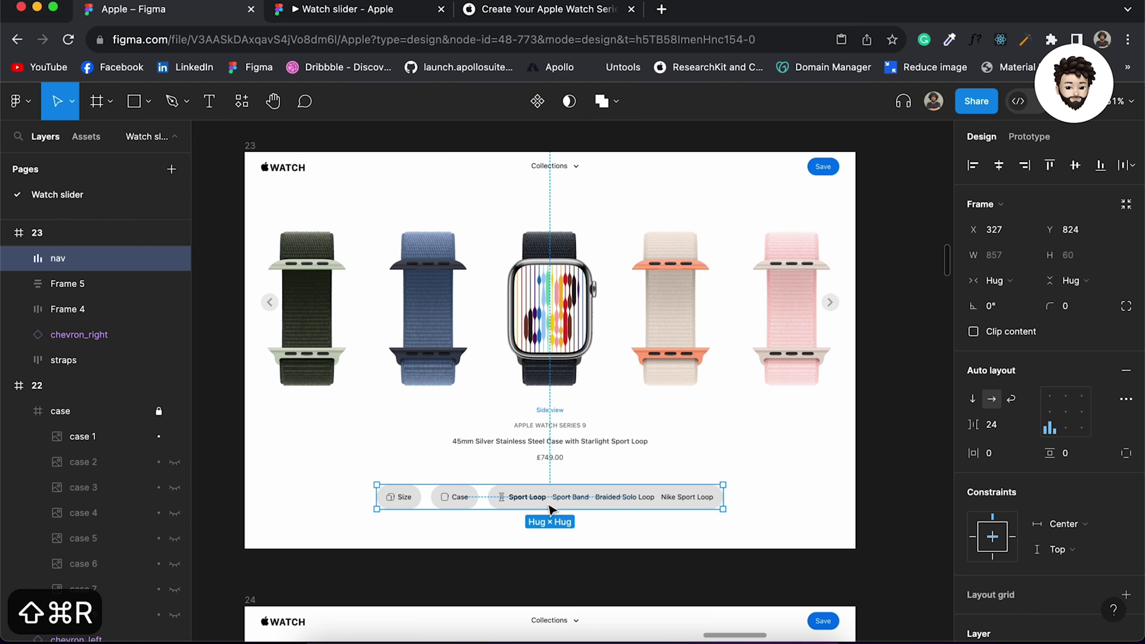
{"action": "scroll", "coordinate": [550, 510], "scroll_direction": "down", "scroll_amount": 10}
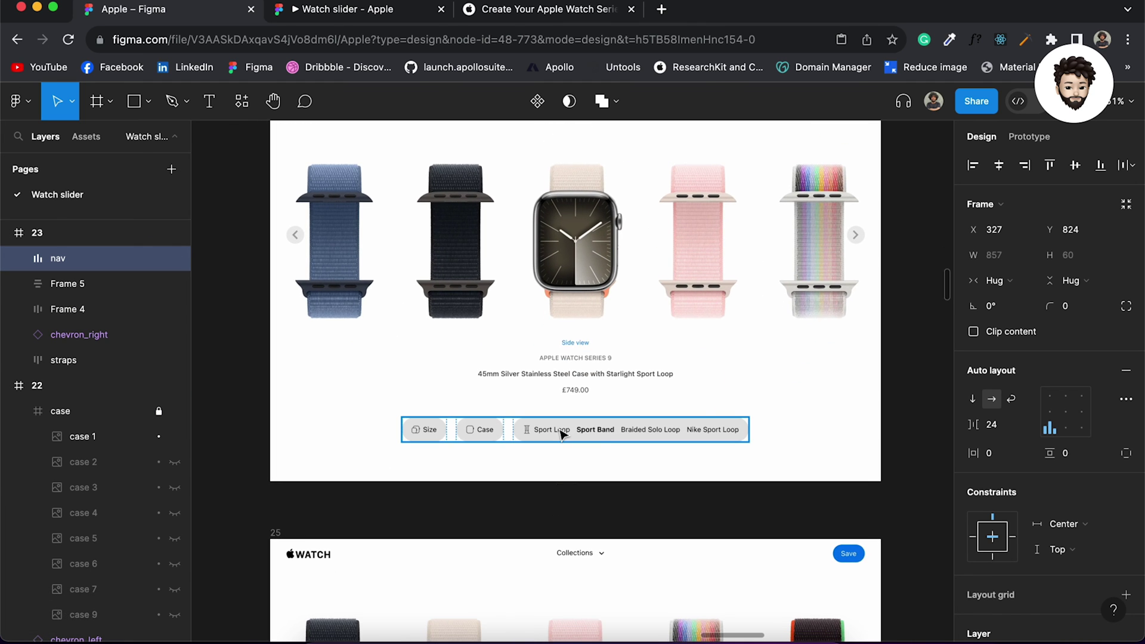
{"action": "left_click", "coordinate": [561, 434]}
{"action": "key", "text": "super+shift+r"}
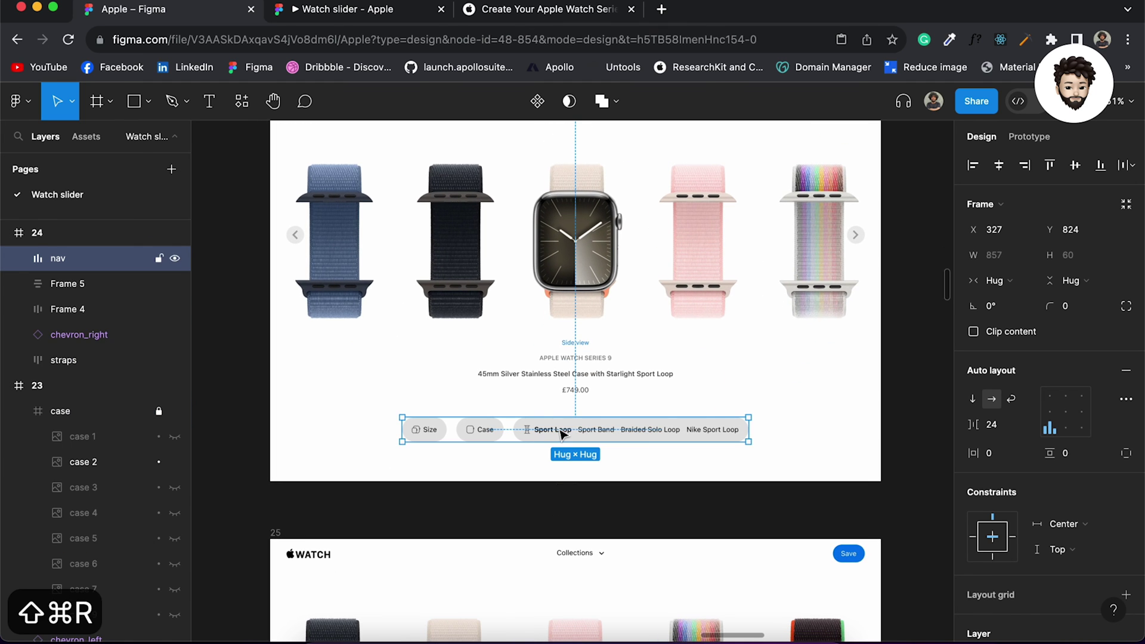
Copy the text properties of screen 24's Sport Loop label onto its Sport Band label to make it Semibold
{"action": "scroll", "coordinate": [561, 434], "scroll_direction": "up", "scroll_amount": 5}
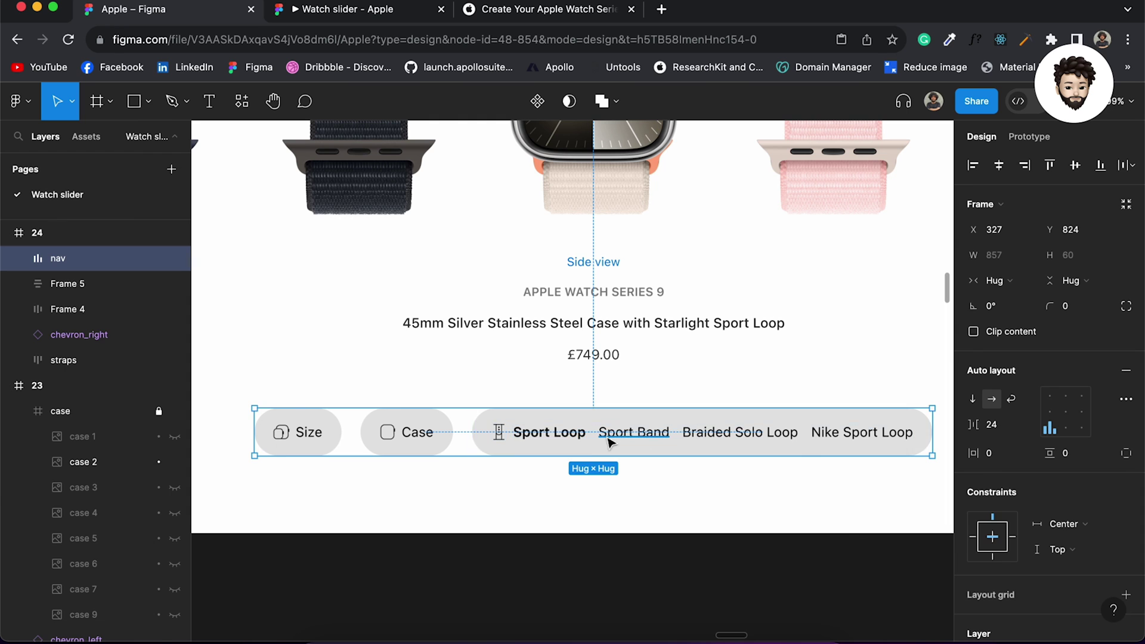
{"action": "left_click", "coordinate": [549, 432], "text": "super"}
{"action": "key", "text": "alt+super+c"}
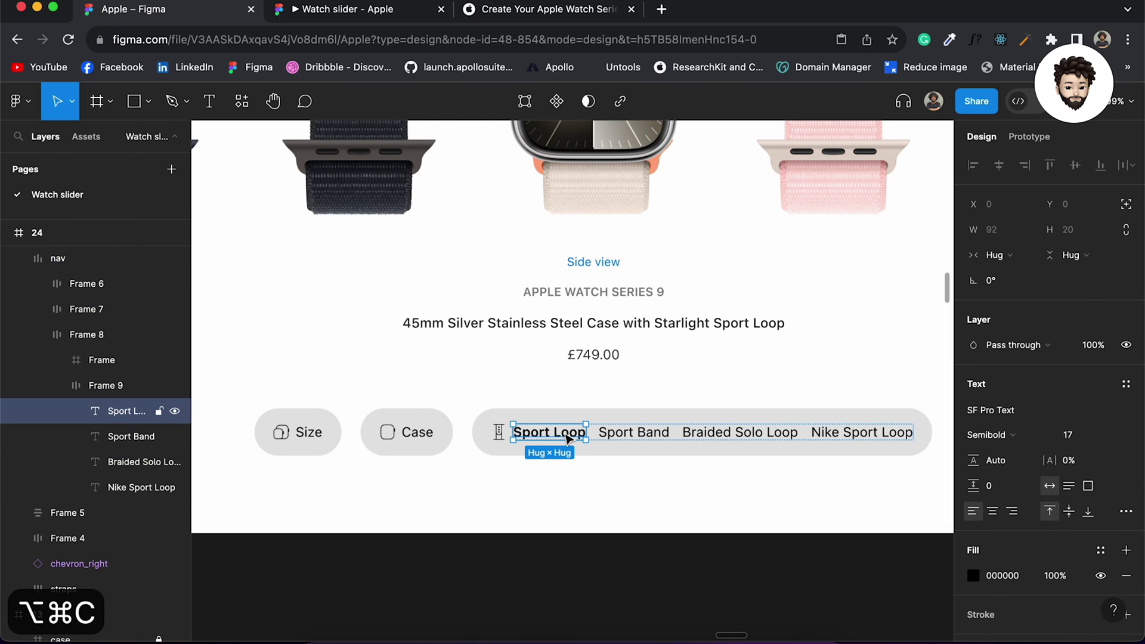
{"action": "left_click", "coordinate": [649, 437]}
{"action": "key", "text": "alt+super+v"}
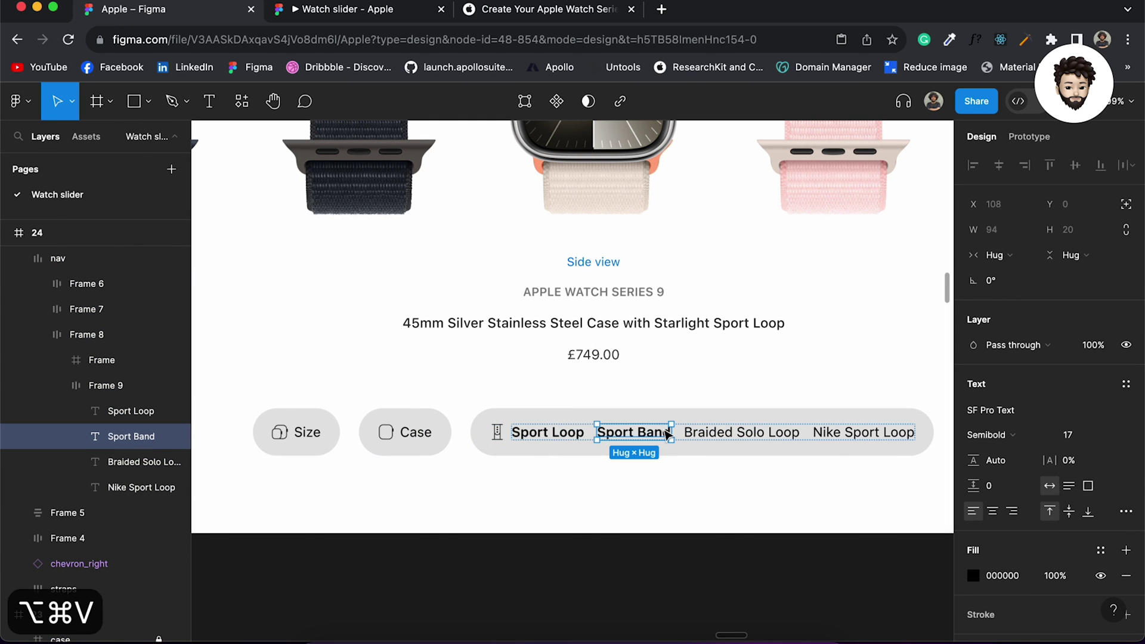
Apply the Braided Solo Loop label's Regular text properties to the Sport Loop label on screen 24
{"action": "left_click", "coordinate": [785, 433]}
{"action": "key", "text": "alt+super+c"}
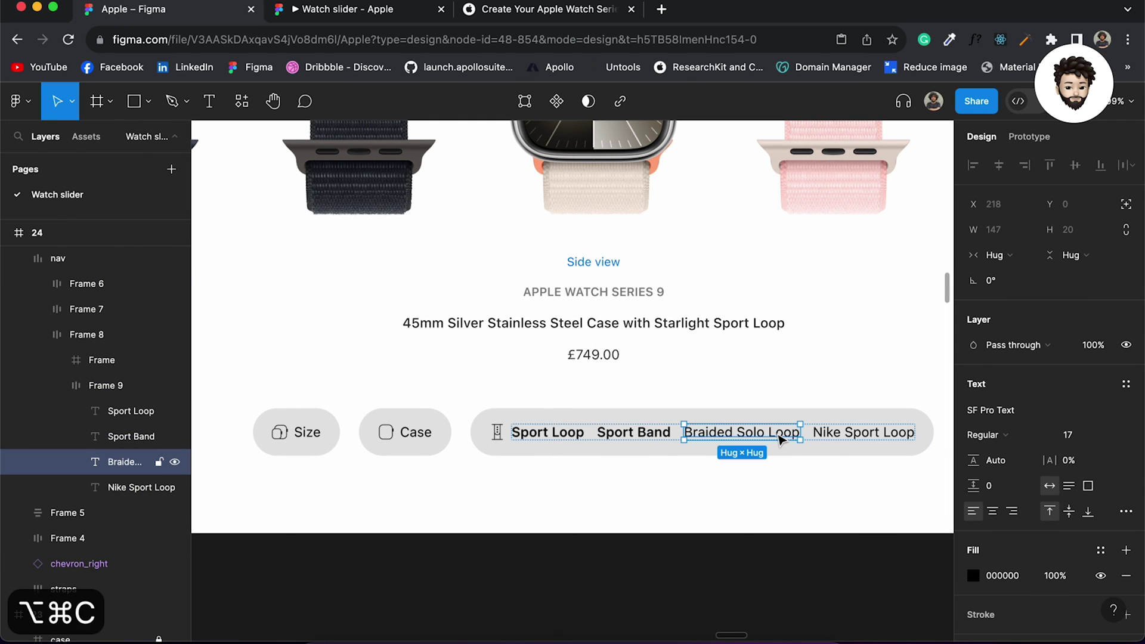
{"action": "left_click", "coordinate": [564, 437]}
{"action": "key", "text": "alt+super+v"}
{"action": "left_click", "coordinate": [448, 350]}
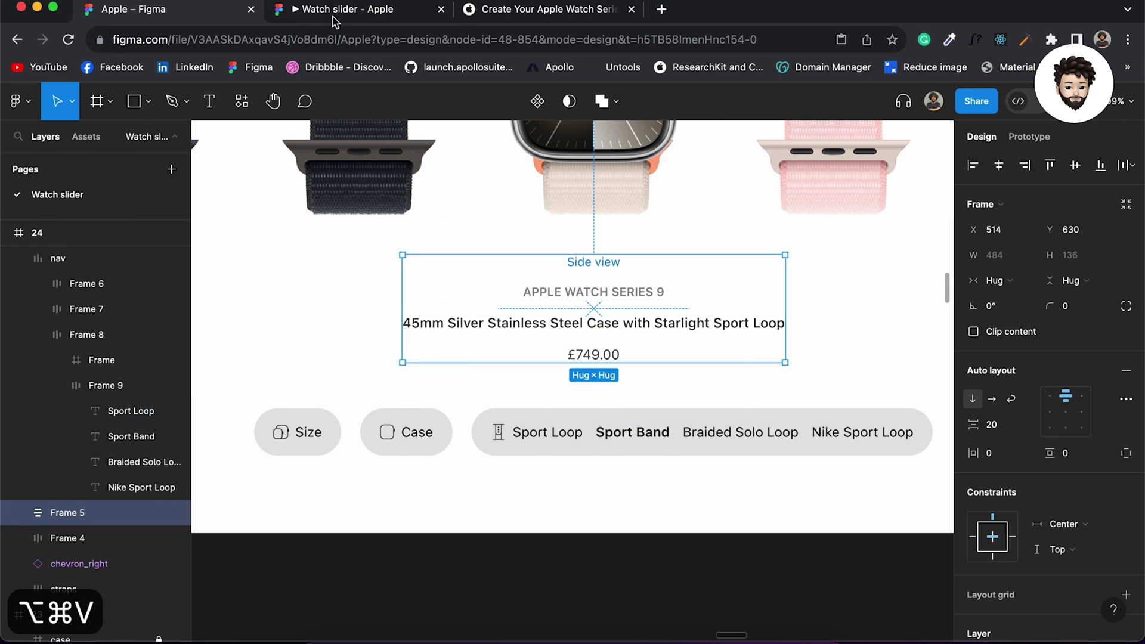
Switch to the Watch slider prototype preview and test the strap links plus the Sport Loop and Sport Band label links
{"action": "left_click", "coordinate": [334, 11]}
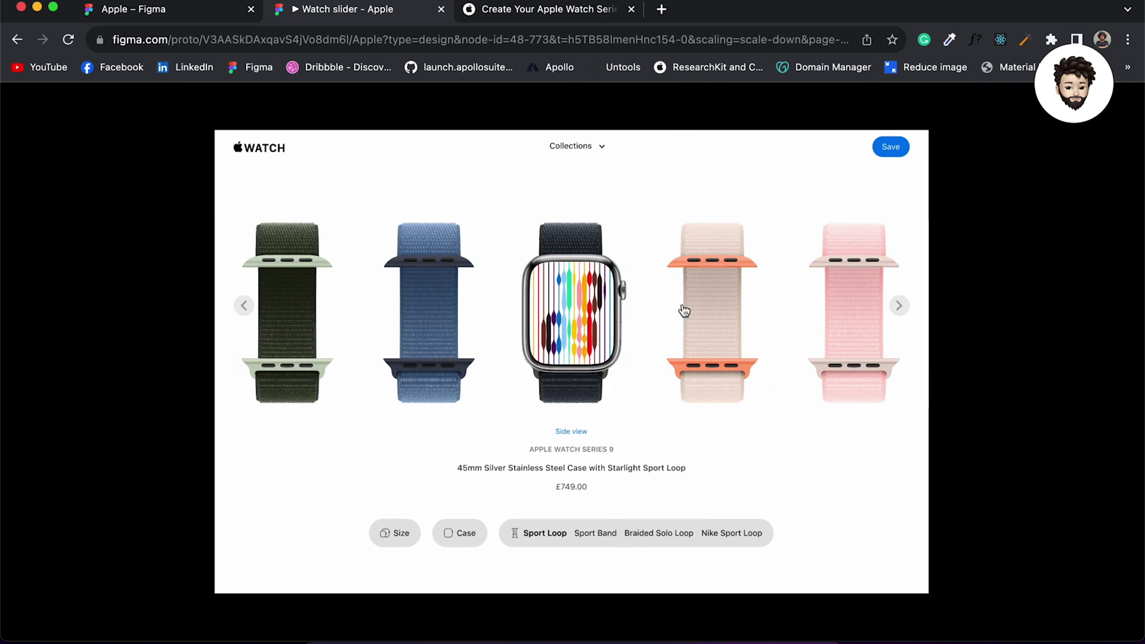
{"action": "left_click", "coordinate": [713, 315]}
{"action": "left_click", "coordinate": [545, 532]}
{"action": "left_click", "coordinate": [428, 307]}
{"action": "left_click", "coordinate": [425, 308]}
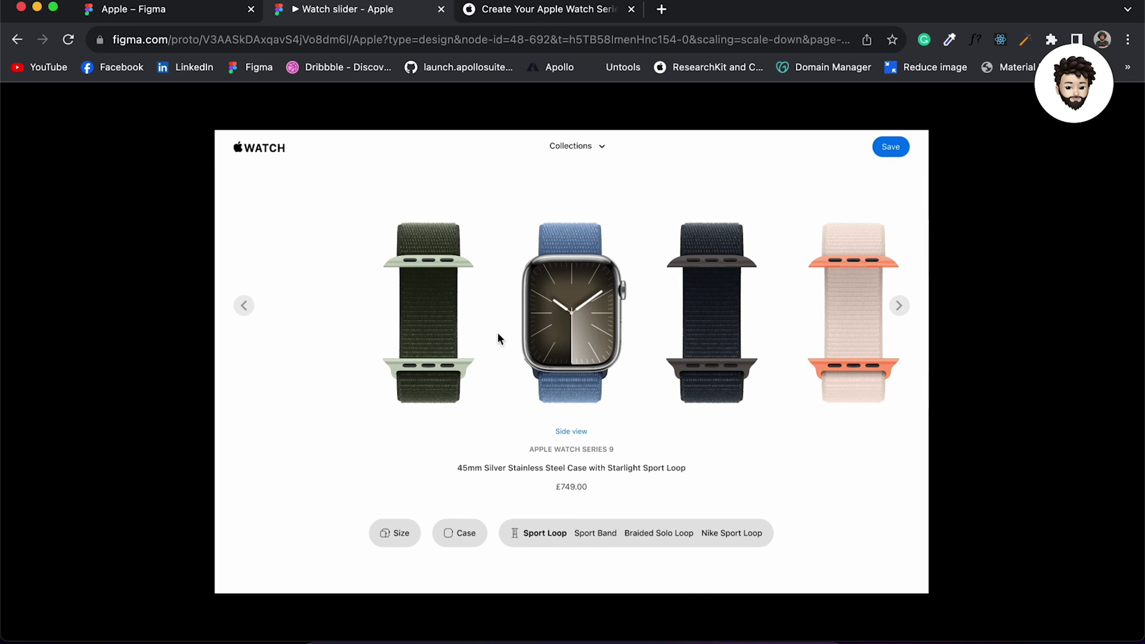
{"action": "left_click", "coordinate": [604, 537]}
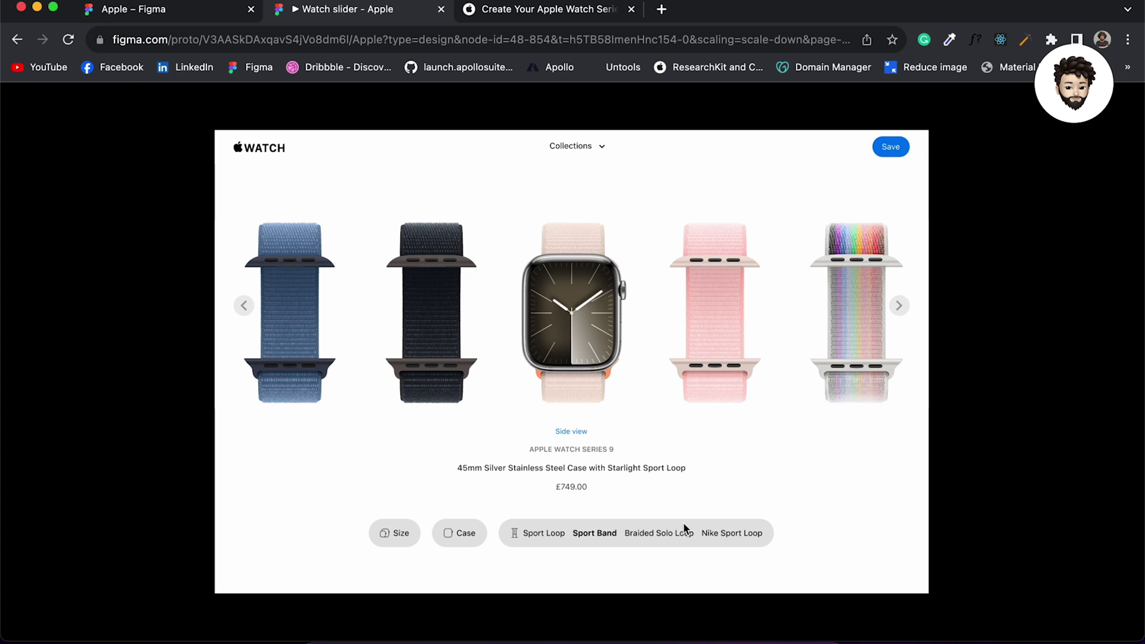
{"action": "key", "text": "Escape"}
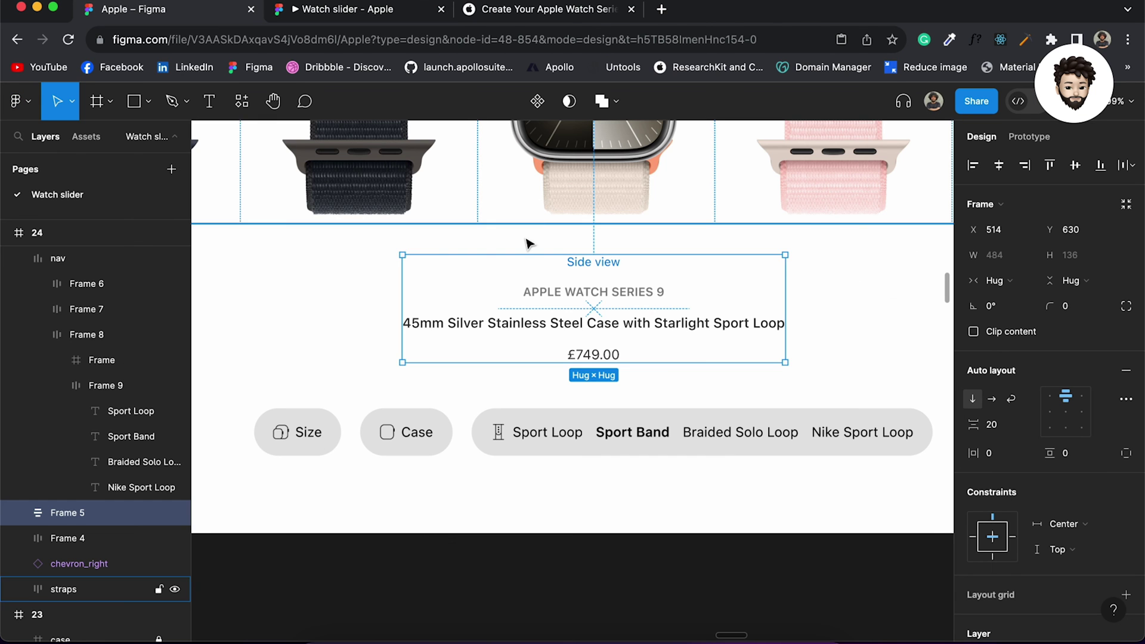
Preview the finished slider from screen 4's Flow 1 starting point, scaled down to fit the window
{"action": "scroll", "coordinate": [496, 235], "scroll_direction": "down", "scroll_amount": 10}
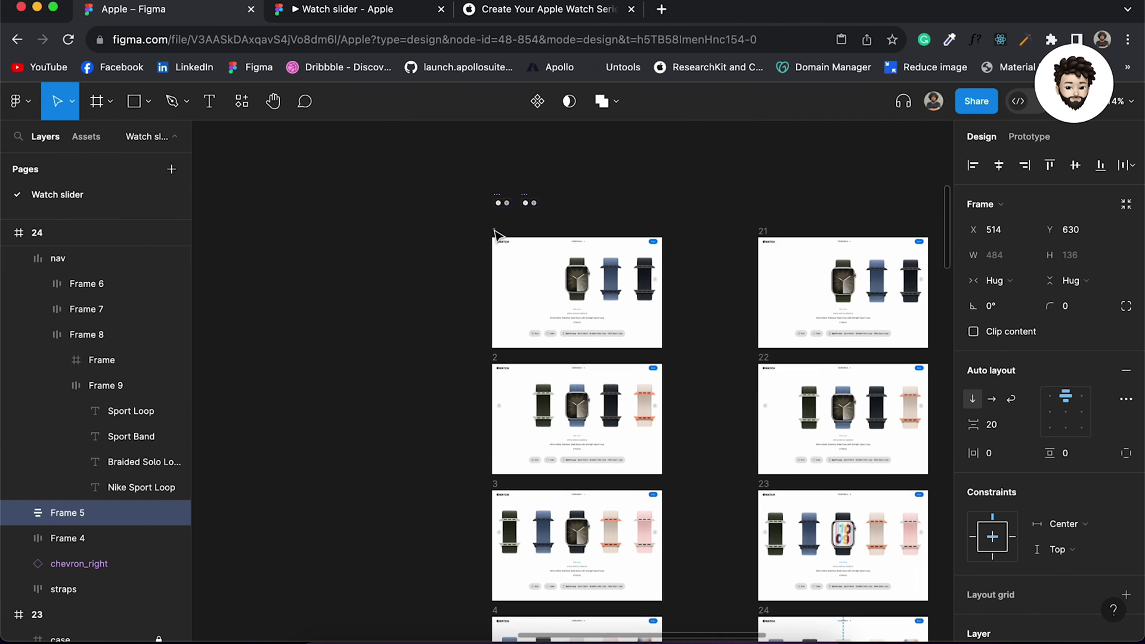
{"action": "left_click", "coordinate": [481, 234]}
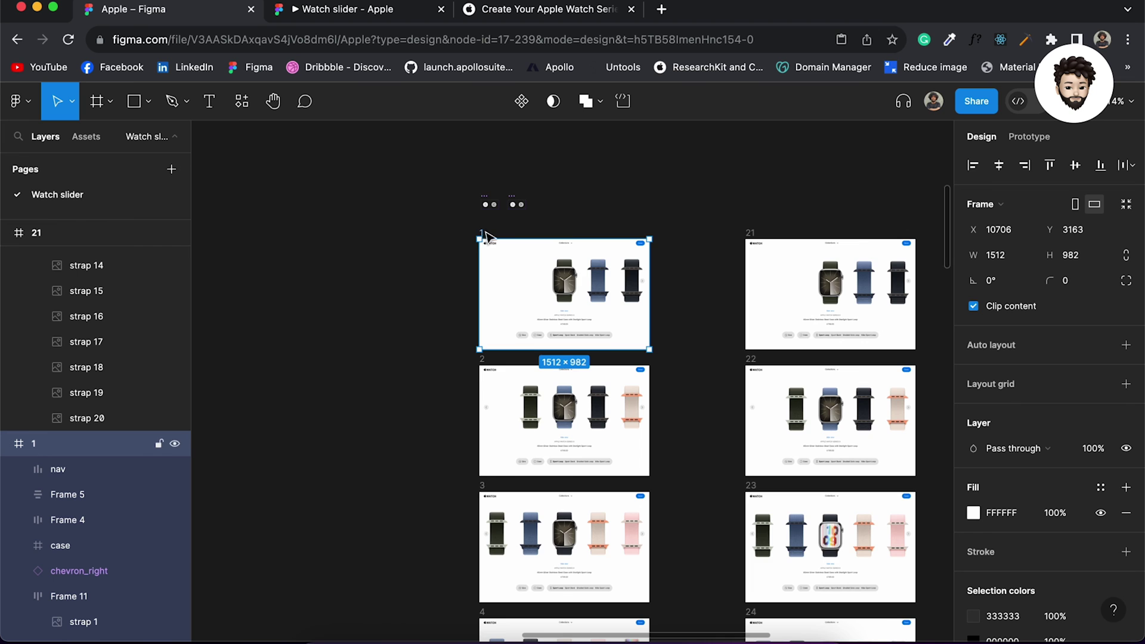
{"action": "scroll", "coordinate": [421, 319], "scroll_direction": "down", "scroll_amount": 5}
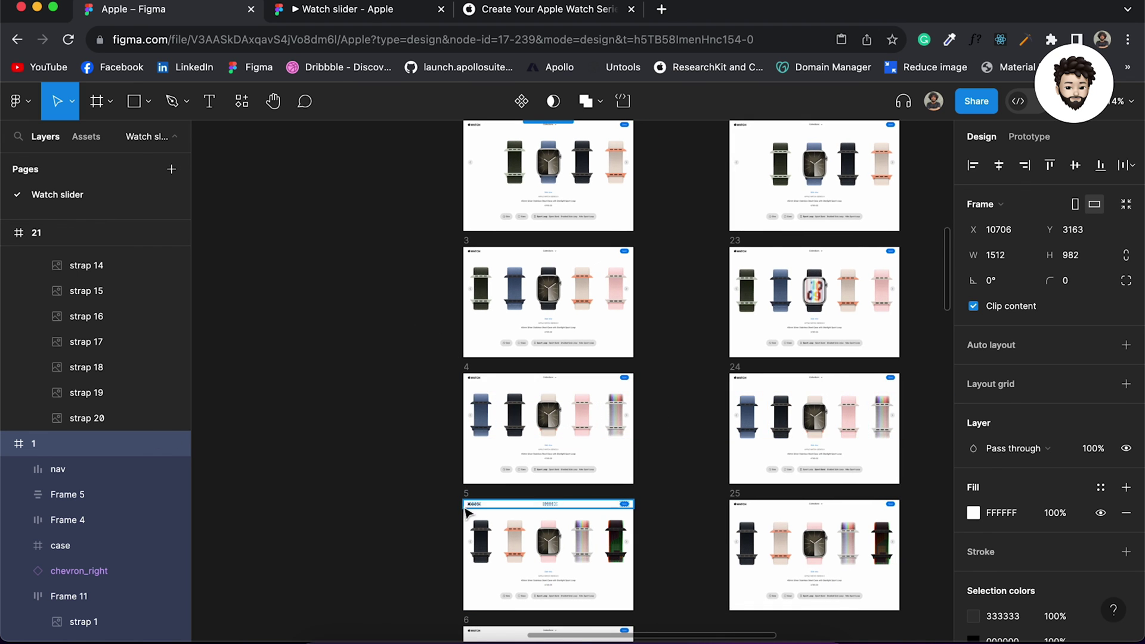
{"action": "scroll", "coordinate": [478, 389], "scroll_direction": "up", "scroll_amount": 6}
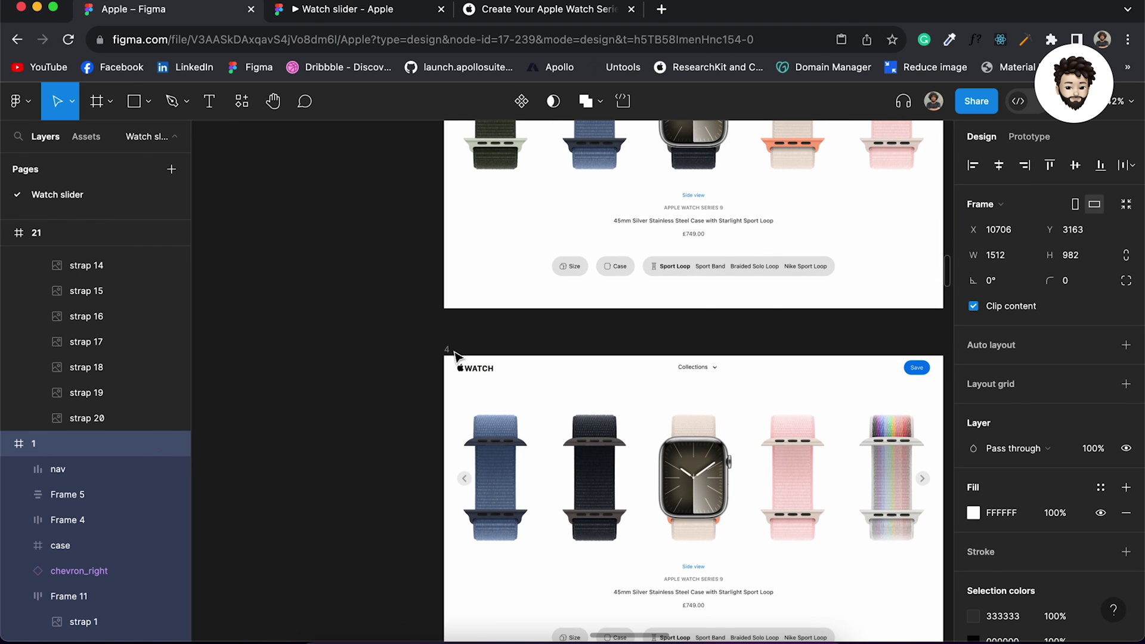
{"action": "left_click", "coordinate": [455, 352]}
{"action": "left_click", "coordinate": [454, 352]}
{"action": "left_click", "coordinate": [1031, 137]}
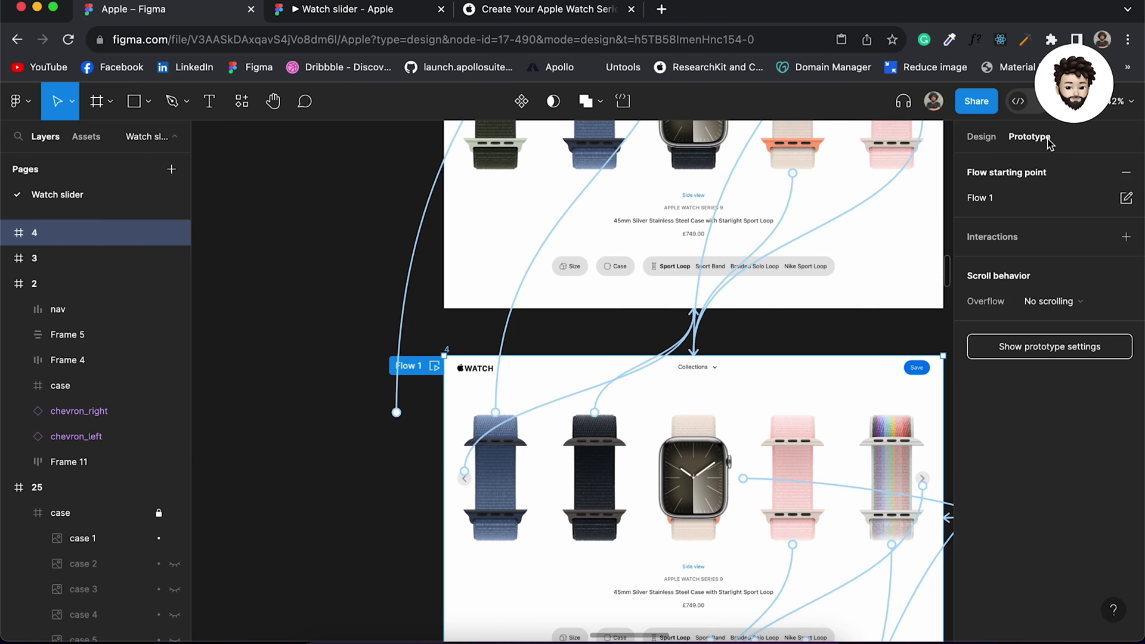
{"action": "left_click", "coordinate": [435, 368]}
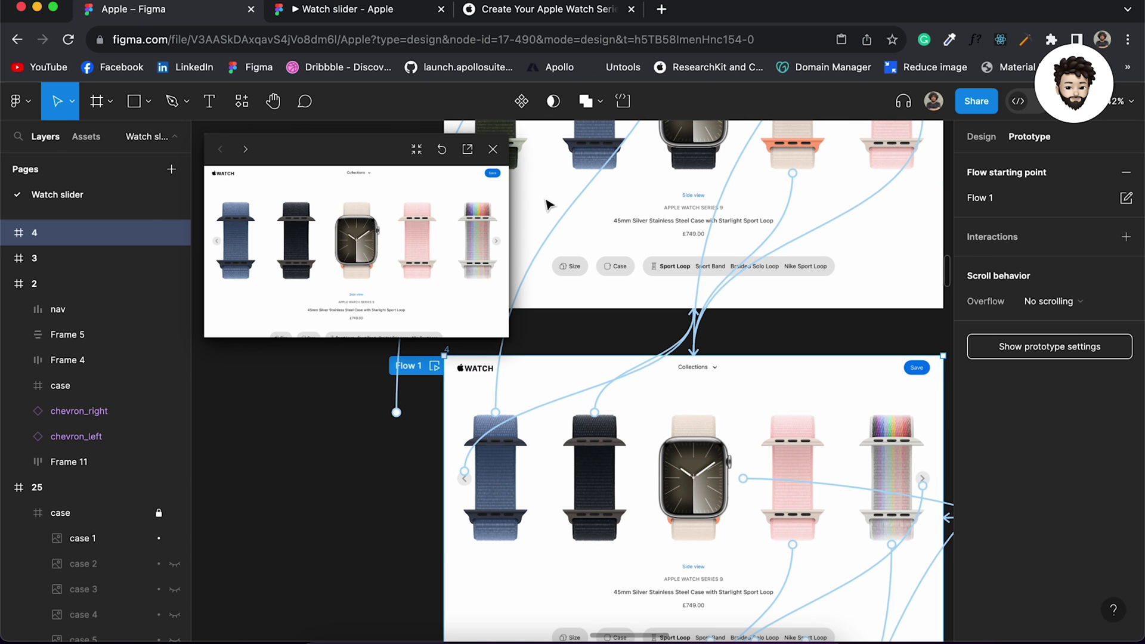
{"action": "left_click", "coordinate": [493, 150]}
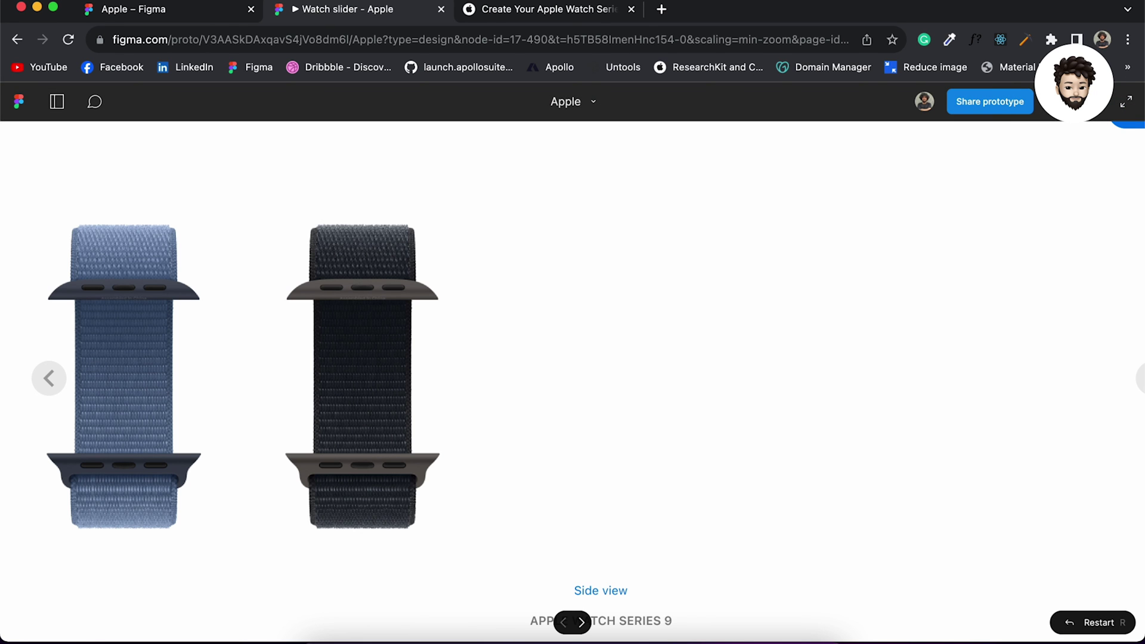
{"action": "left_click", "coordinate": [1031, 155]}
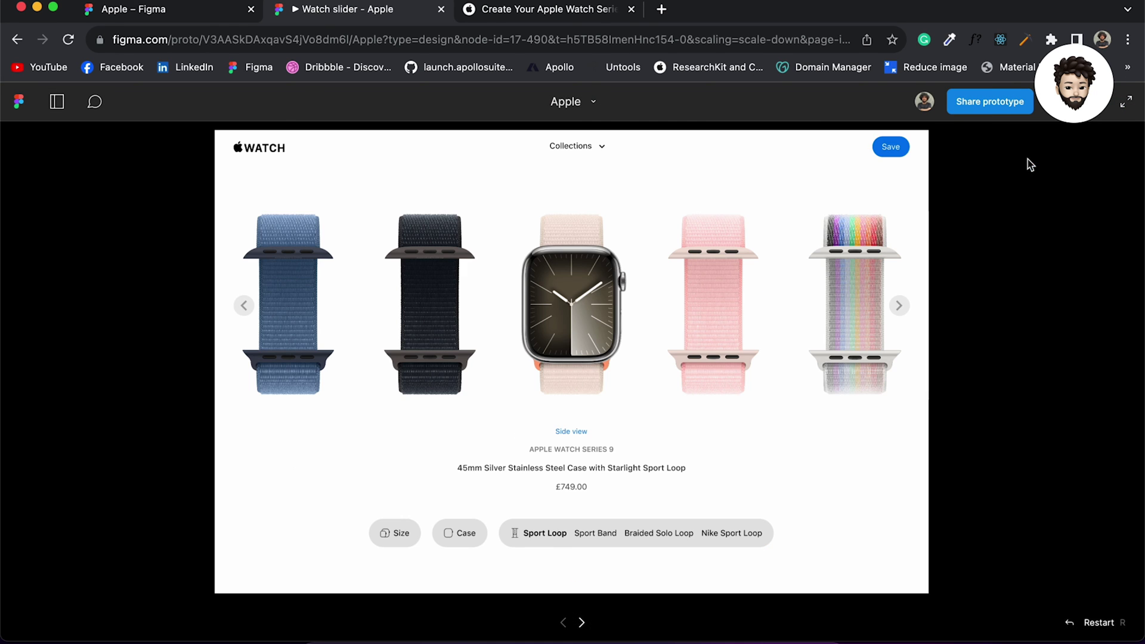
Test the strap links and the Sport Band, Braided Solo Loop and Nike Sport Loop labels in the finished prototype
{"action": "left_click", "coordinate": [729, 329]}
{"action": "left_click", "coordinate": [725, 309]}
{"action": "left_click", "coordinate": [588, 532]}
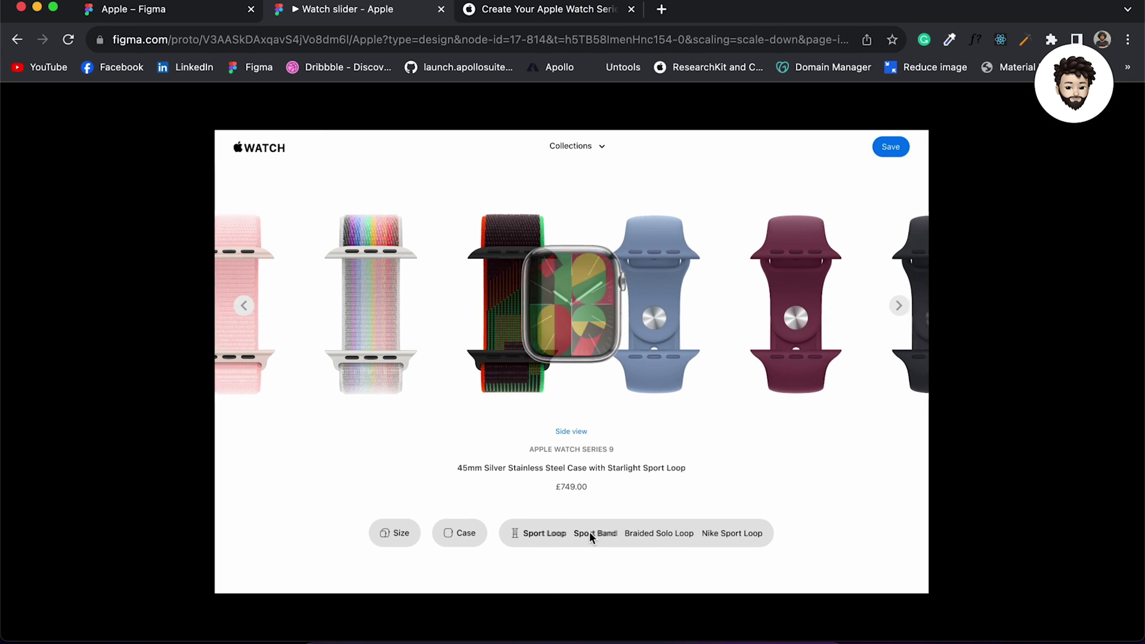
{"action": "left_click", "coordinate": [674, 535]}
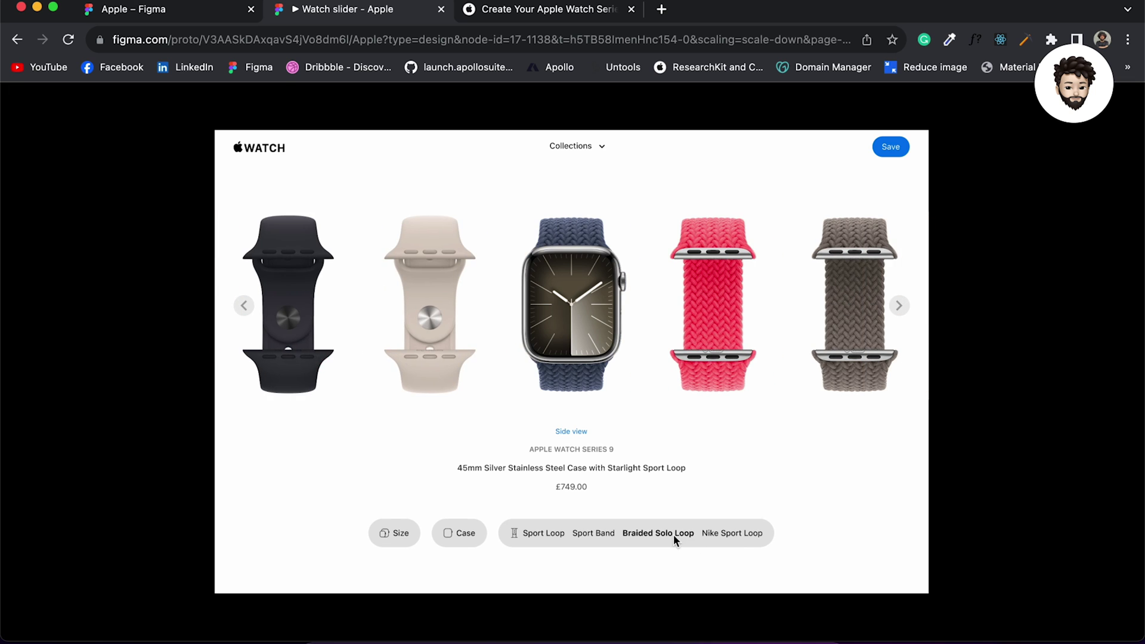
{"action": "left_click", "coordinate": [734, 535]}
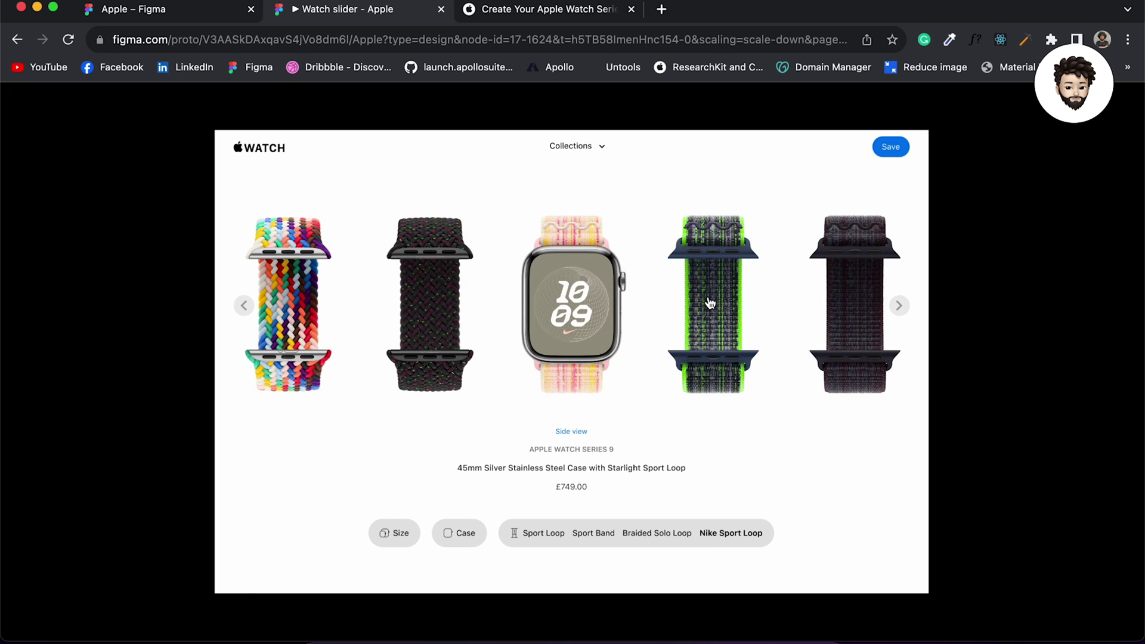
Test the strap links beside the Nike Sport Loop watch and go back through the Braided Solo Loop straps with the previous chevron
{"action": "left_click", "coordinate": [710, 304]}
{"action": "left_click", "coordinate": [296, 301]}
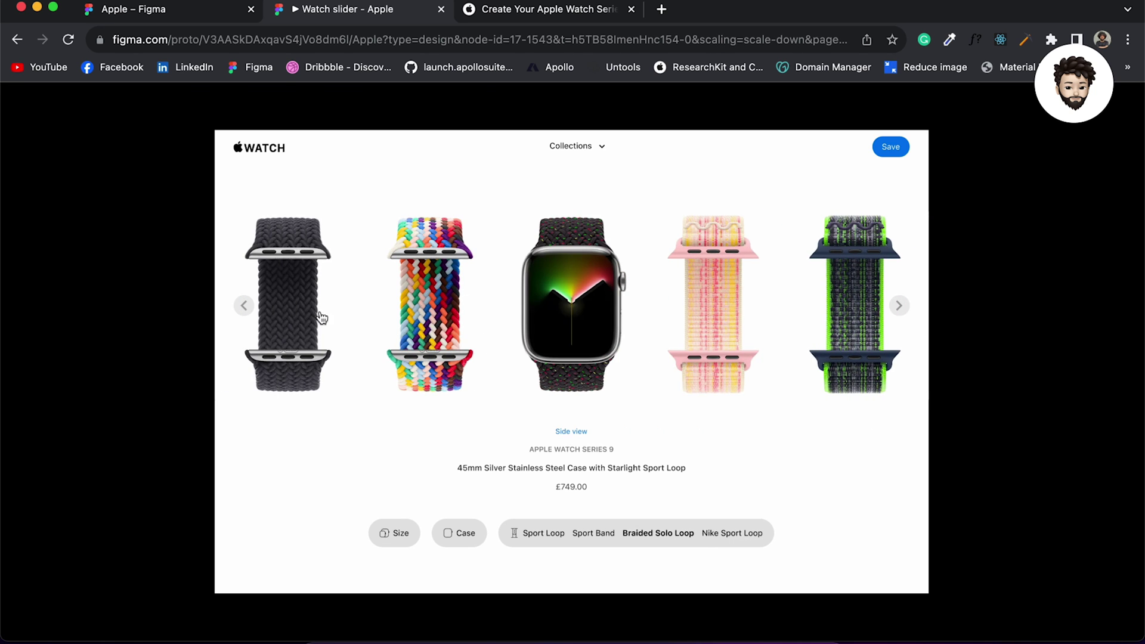
{"action": "left_click", "coordinate": [243, 306]}
{"action": "left_click", "coordinate": [244, 307]}
{"action": "left_click", "coordinate": [244, 308]}
{"action": "left_click", "coordinate": [243, 308]}
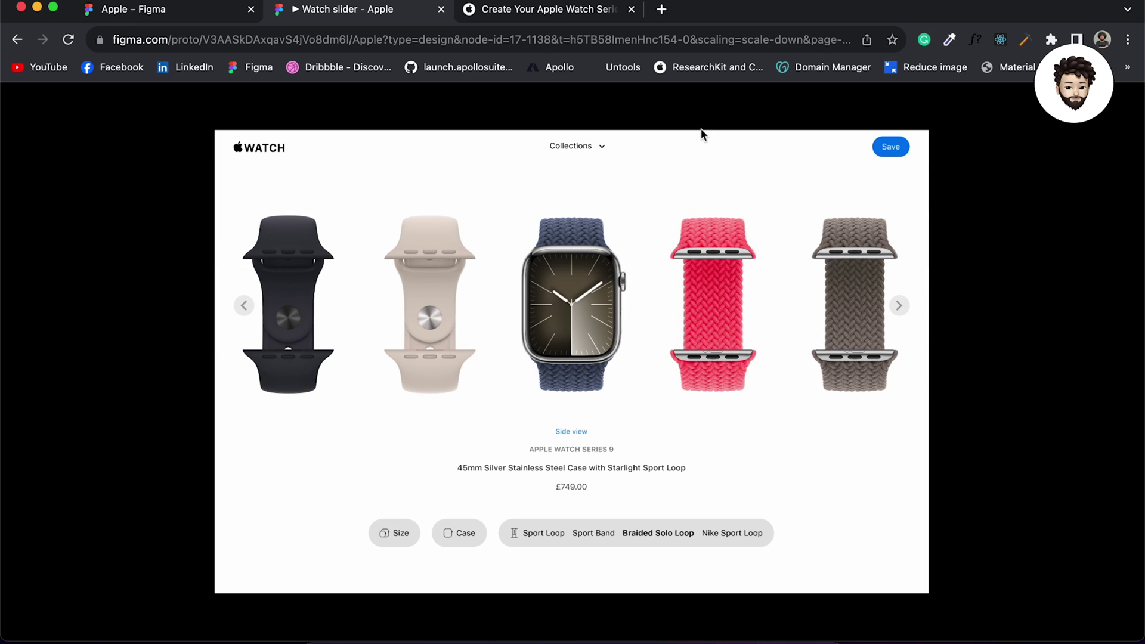